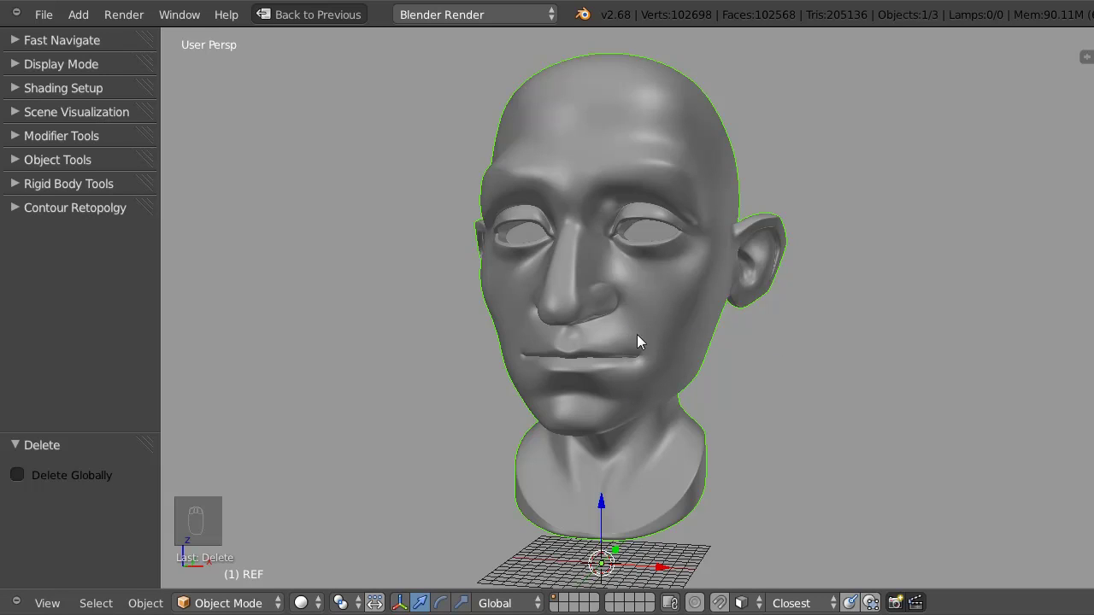
Add a plane mesh to the scene alongside the sculpted head
{"action": "middle_click_drag", "start_coordinate": [626, 341], "coordinate": [651, 337]}
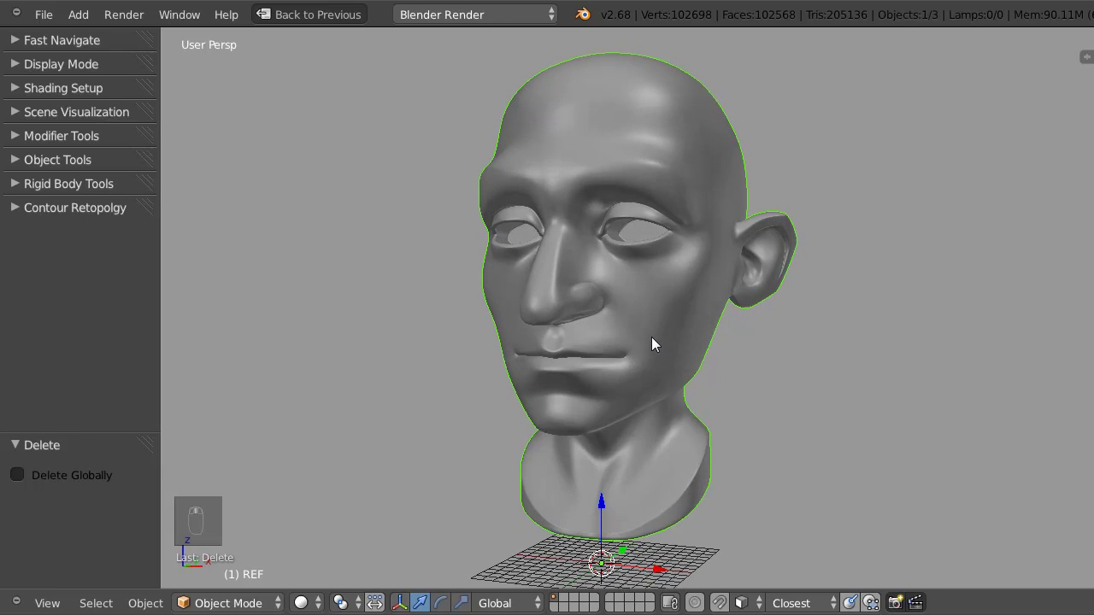
{"action": "key", "text": "shift+a"}
{"action": "mouse_move", "coordinate": [606, 338]}
{"action": "mouse_move", "coordinate": [649, 320]}
{"action": "left_click", "coordinate": [716, 322]}
{"action": "mouse_move", "coordinate": [601, 404]}
{"action": "middle_mouse_down"}
{"action": "mouse_move", "coordinate": [634, 427]}
{"action": "mouse_move", "coordinate": [592, 424]}
{"action": "mouse_move", "coordinate": [591, 401]}
{"action": "middle_mouse_up"}
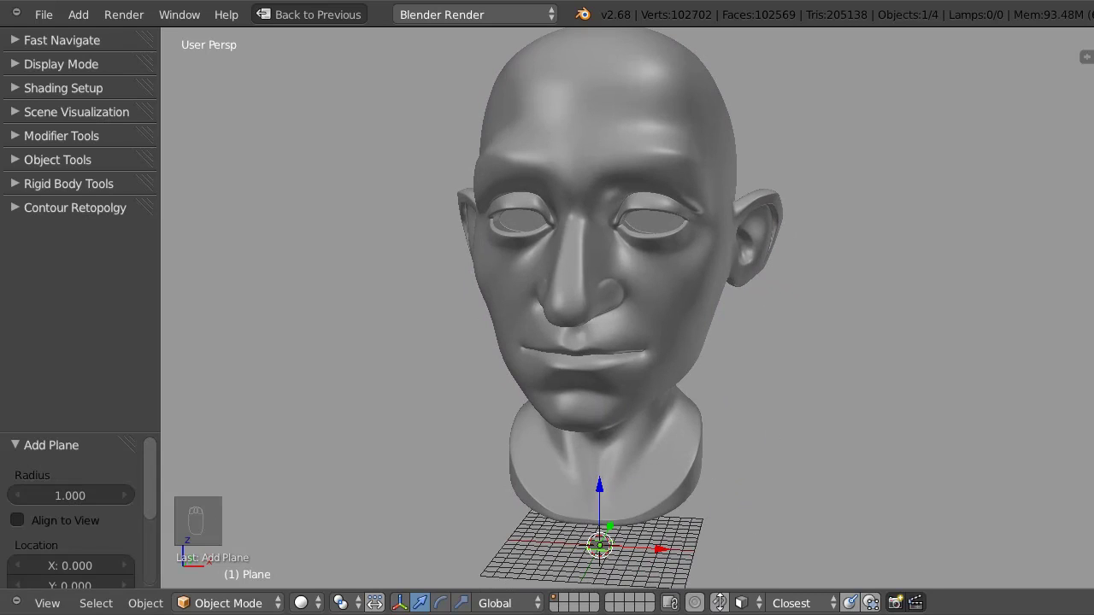
Turn on snapping and set the snap element to Face
{"action": "left_click", "coordinate": [719, 603]}
{"action": "key", "text": "shift+Tab"}
{"action": "key", "text": "shift+Tab"}
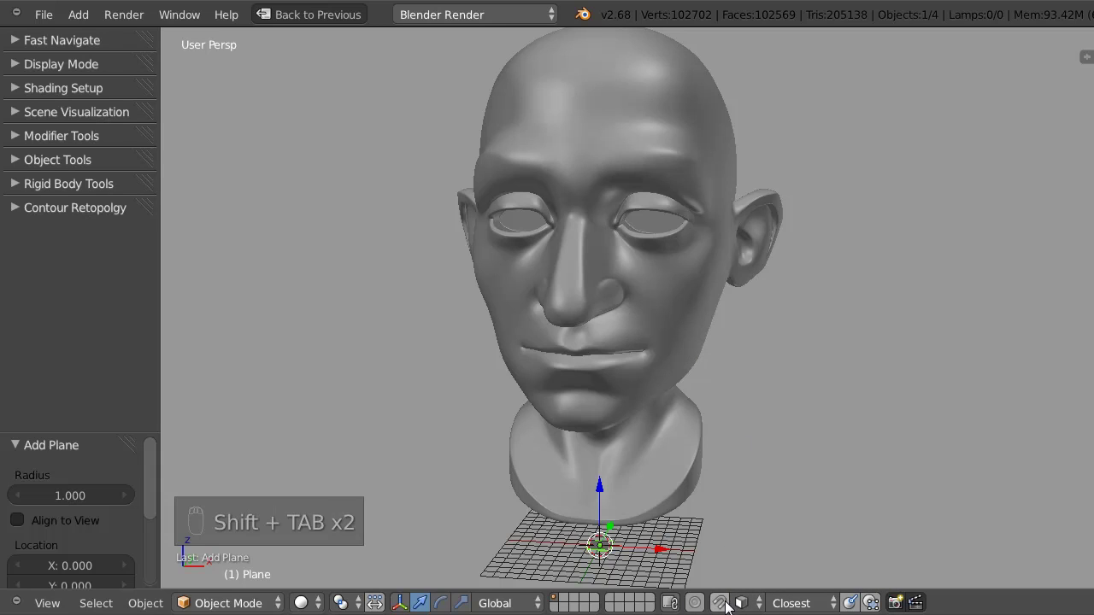
{"action": "key", "text": "shift+Tab"}
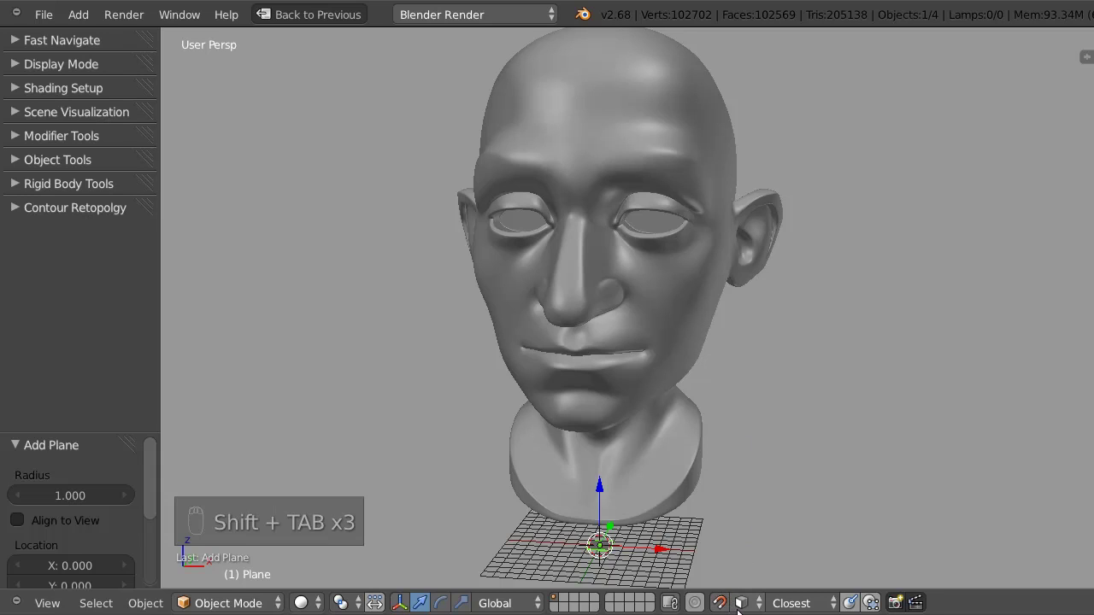
{"action": "key", "text": "ctrl+shift+Tab"}
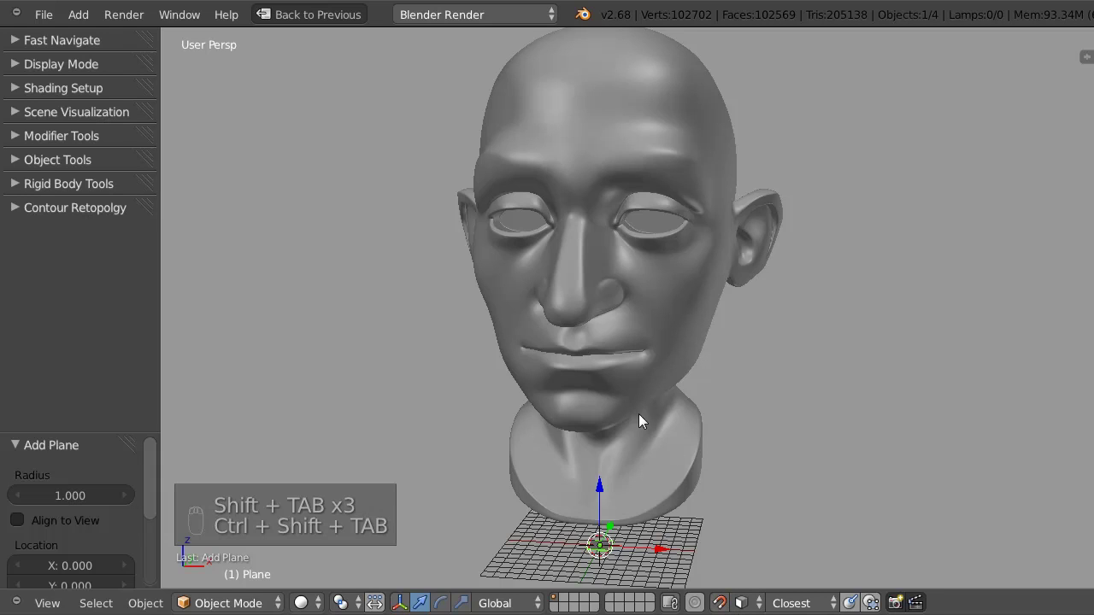
{"action": "key", "text": "ctrl+shift+Tab"}
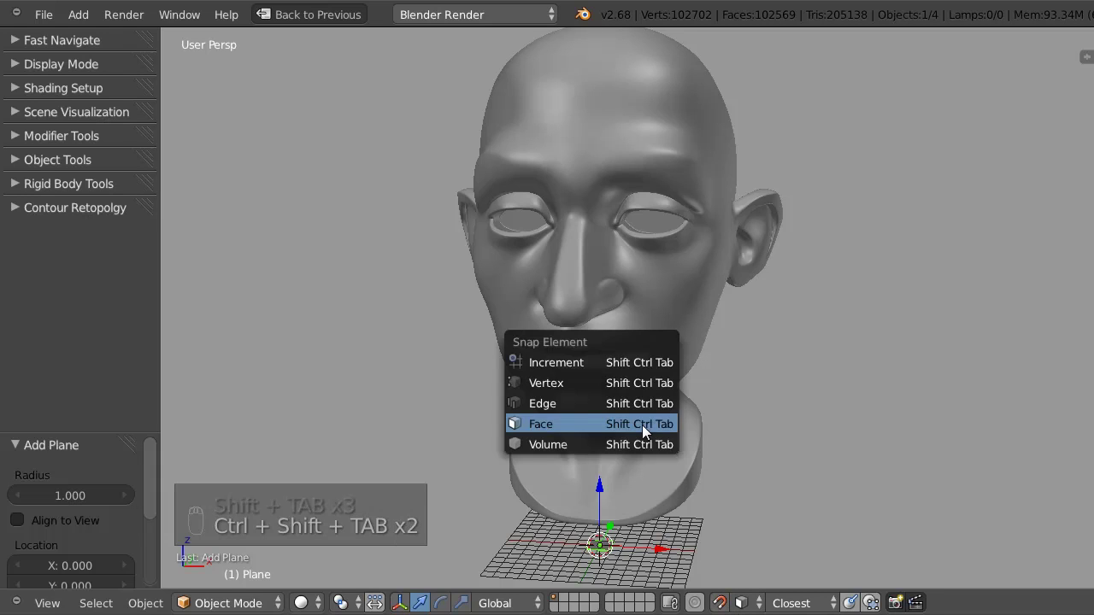
{"action": "left_click", "coordinate": [531, 425]}
Enter Edit Mode on the plane beneath the neck
{"action": "middle_click_drag", "start_coordinate": [603, 420], "coordinate": [571, 319]}
{"action": "scroll", "coordinate": [551, 365], "scroll_direction": "up", "scroll_amount": 3}
{"action": "middle_click_drag", "start_coordinate": [560, 378], "coordinate": [581, 255], "text": "shift"}
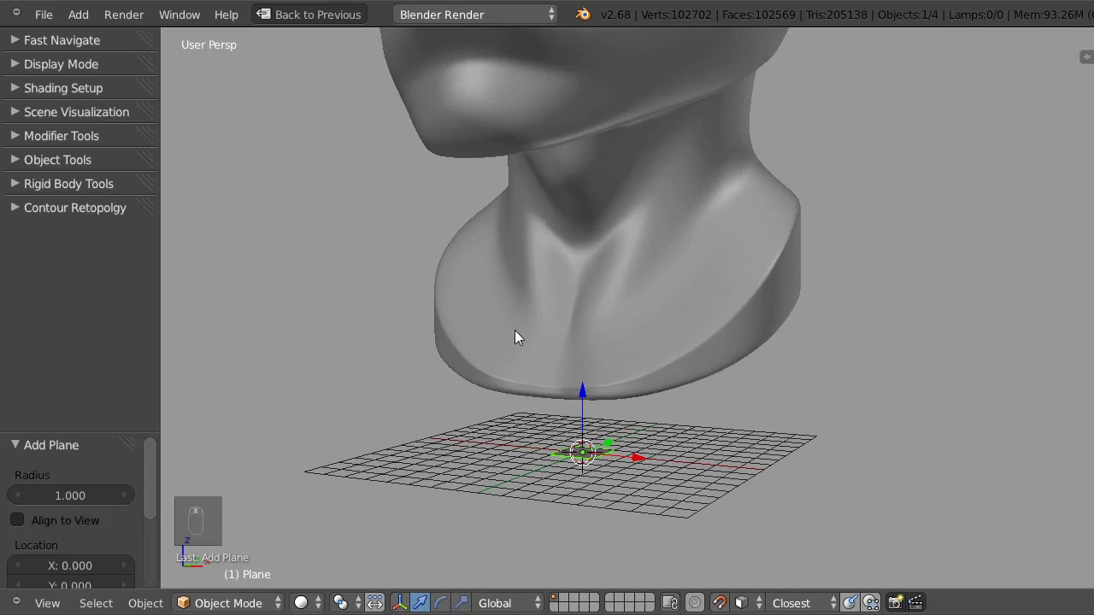
{"action": "middle_click_drag", "start_coordinate": [516, 337], "coordinate": [537, 366]}
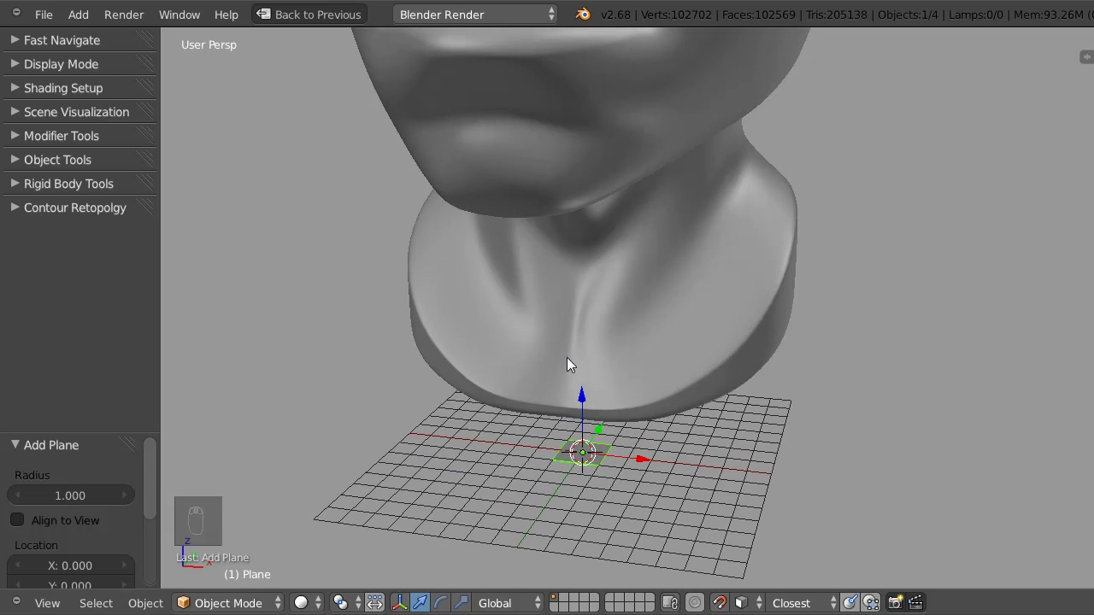
{"action": "key", "text": "Tab"}
Try snapping the plane's corner vertices onto the front of the sculpted neck
{"action": "left_click", "coordinate": [647, 356]}
{"action": "middle_click_drag", "start_coordinate": [632, 401], "coordinate": [597, 416]}
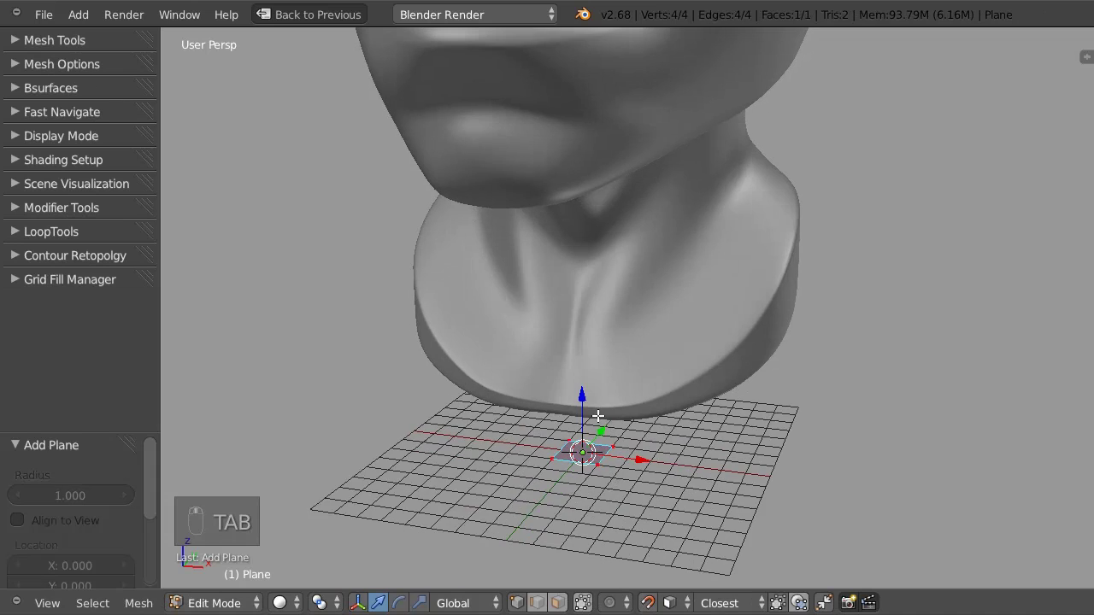
{"action": "left_click_drag", "start_coordinate": [612, 445], "coordinate": [581, 340]}
{"action": "left_click_drag", "start_coordinate": [547, 471], "coordinate": [562, 408]}
{"action": "left_click_drag", "start_coordinate": [591, 476], "coordinate": [624, 407]}
{"action": "middle_click_drag", "start_coordinate": [625, 408], "coordinate": [629, 356]}
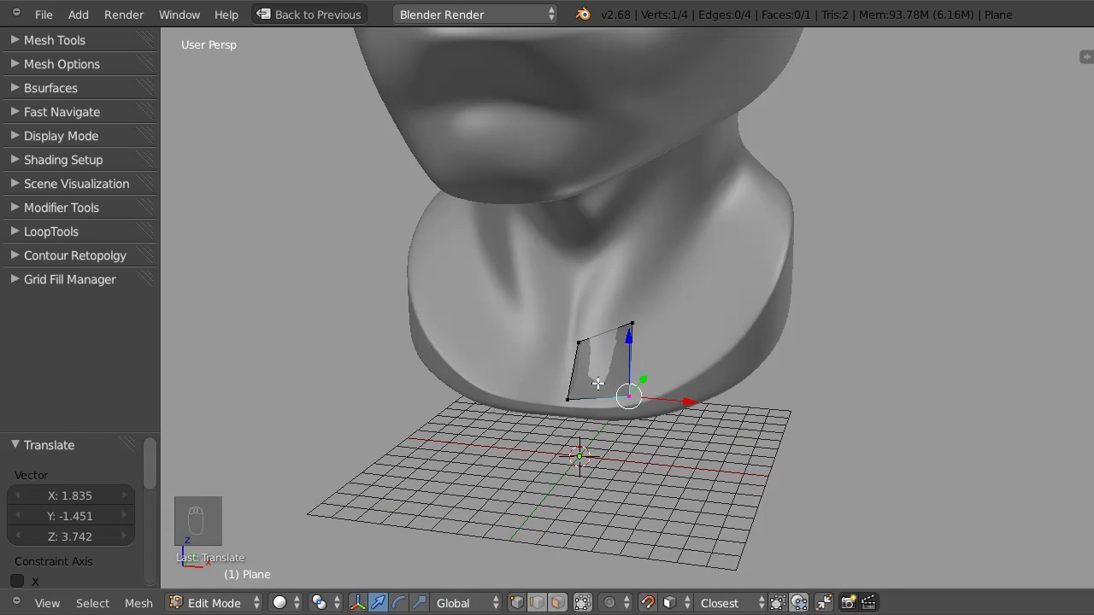
Switch to face selection and delete the plane's only face so the mesh is empty
{"action": "key", "text": "ctrl+Tab"}
{"action": "left_click", "coordinate": [646, 380]}
{"action": "left_click", "coordinate": [606, 366]}
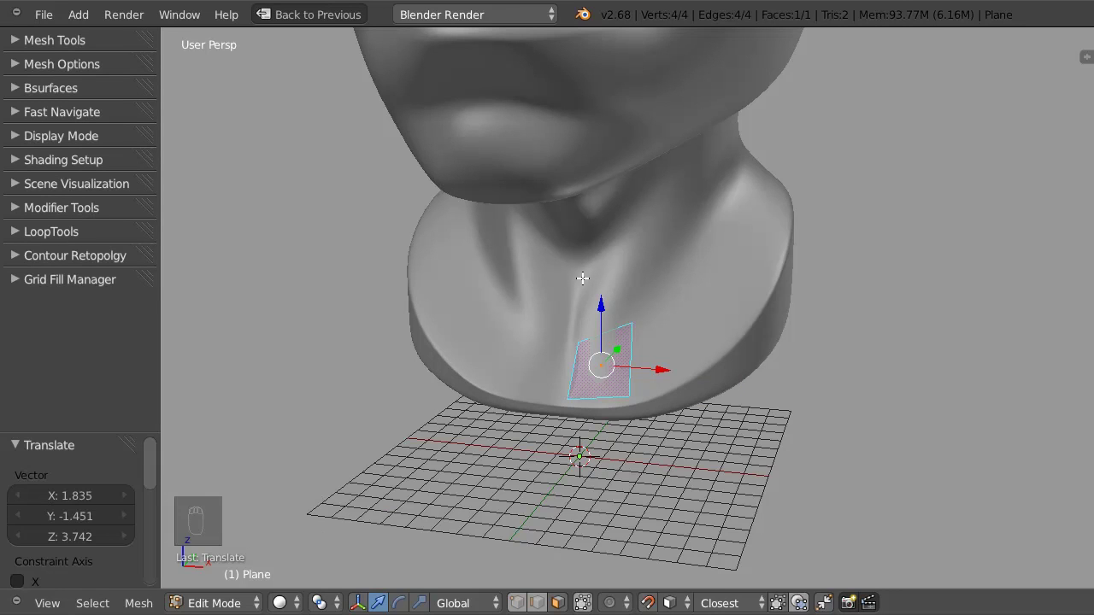
{"action": "key", "text": "x"}
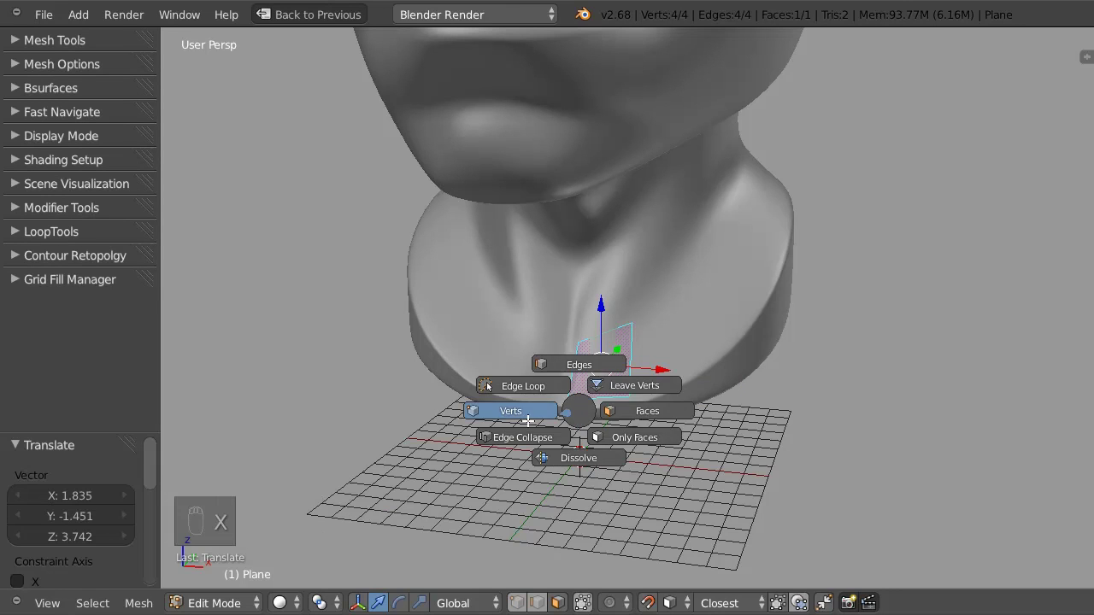
{"action": "left_click", "coordinate": [659, 410]}
Place a chain of five connected vertices on the surface beneath the eye, from the inner corner to the outer corner
{"action": "middle_click_drag", "start_coordinate": [600, 340], "coordinate": [499, 317], "text": "shift"}
{"action": "scroll", "coordinate": [522, 535], "scroll_direction": "up", "scroll_amount": 6}
{"action": "scroll", "coordinate": [533, 410], "scroll_direction": "down", "scroll_amount": 3}
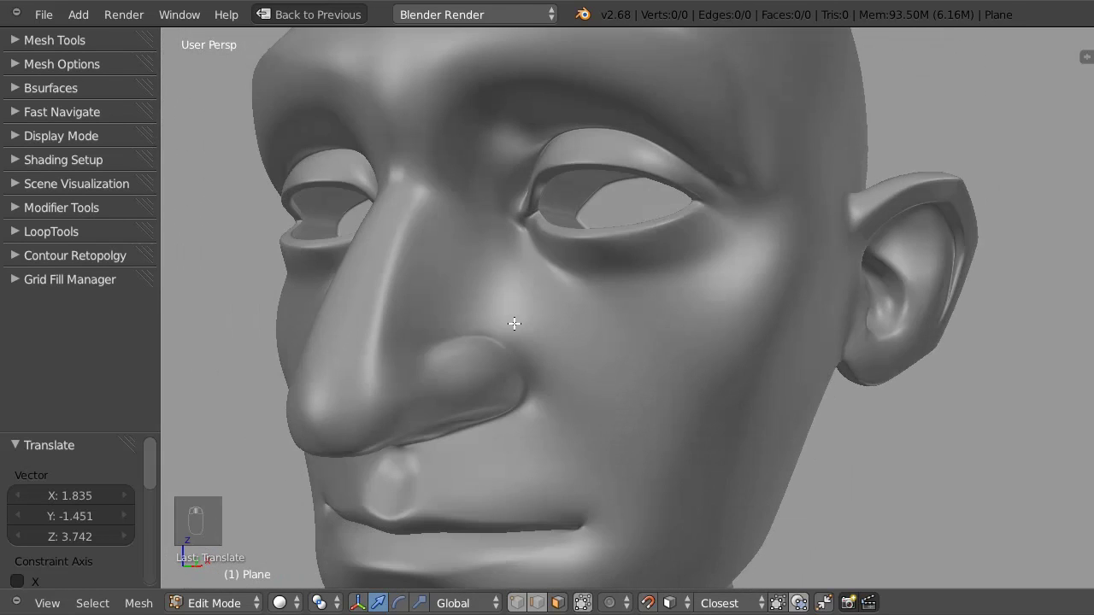
{"action": "scroll", "coordinate": [553, 260], "scroll_direction": "up", "scroll_amount": 5}
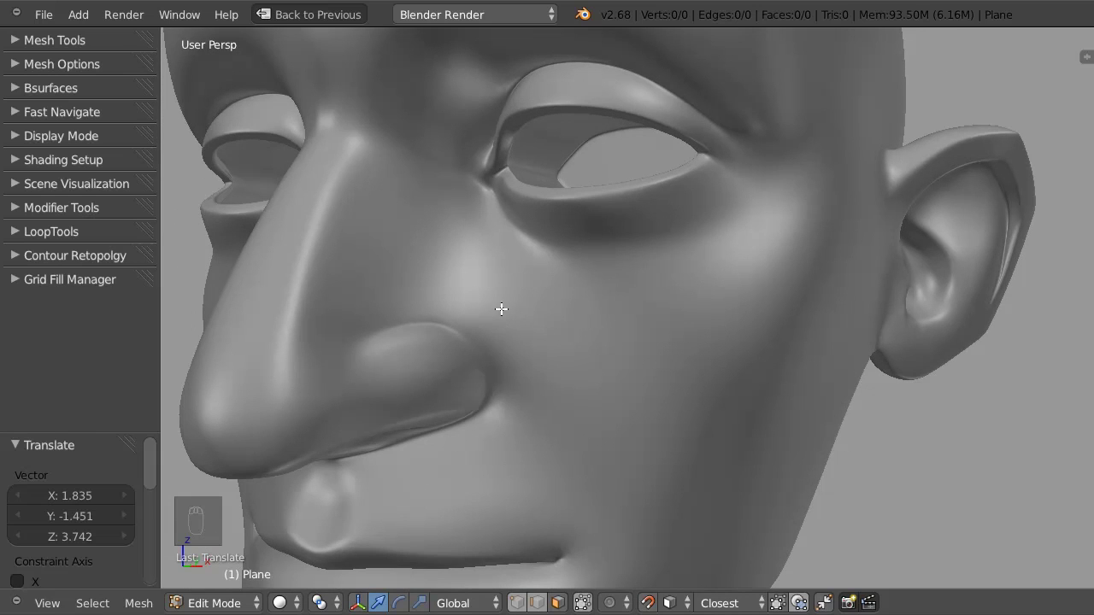
{"action": "left_click", "coordinate": [504, 215], "text": "ctrl"}
{"action": "left_click", "coordinate": [558, 246], "text": "ctrl"}
{"action": "left_click", "coordinate": [631, 243], "text": "ctrl"}
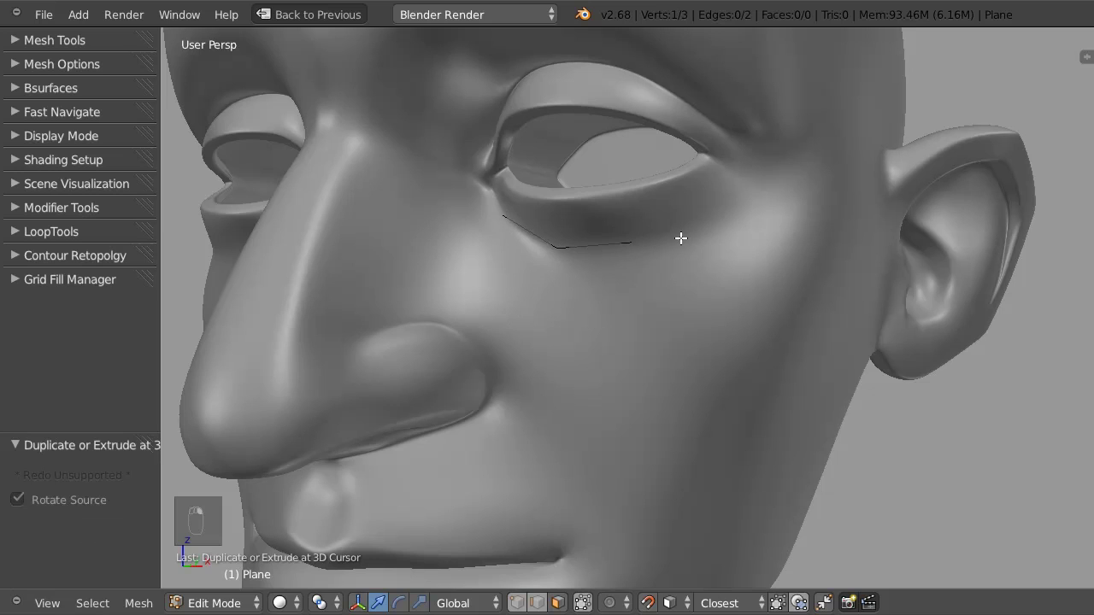
{"action": "left_click", "coordinate": [701, 226], "text": "ctrl"}
{"action": "left_click", "coordinate": [749, 183], "text": "ctrl"}
Switch to vertex selection and reposition the inner vertices of the chain around the inner eye corner
{"action": "middle_click_drag", "start_coordinate": [610, 270], "coordinate": [624, 237]}
{"action": "key", "text": "ctrl+Tab"}
{"action": "left_click", "coordinate": [557, 232]}
{"action": "middle_click_drag", "start_coordinate": [550, 248], "coordinate": [535, 220]}
{"action": "key", "text": "g"}
{"action": "left_click", "coordinate": [512, 200]}
{"action": "right_click", "coordinate": [598, 256]}
{"action": "key", "text": "g"}
{"action": "left_click", "coordinate": [548, 235]}
Reposition the outer vertices of the chain beneath the eye and extrude its end vertex past the outer eye corner
{"action": "right_click", "coordinate": [626, 257]}
{"action": "key", "text": "g"}
{"action": "left_click", "coordinate": [715, 244]}
{"action": "key", "text": "ctrl+space"}
{"action": "key", "text": "g"}
{"action": "left_click", "coordinate": [727, 244]}
{"action": "middle_click_drag", "start_coordinate": [727, 244], "coordinate": [769, 225]}
{"action": "key", "text": "g"}
{"action": "left_click", "coordinate": [769, 224]}
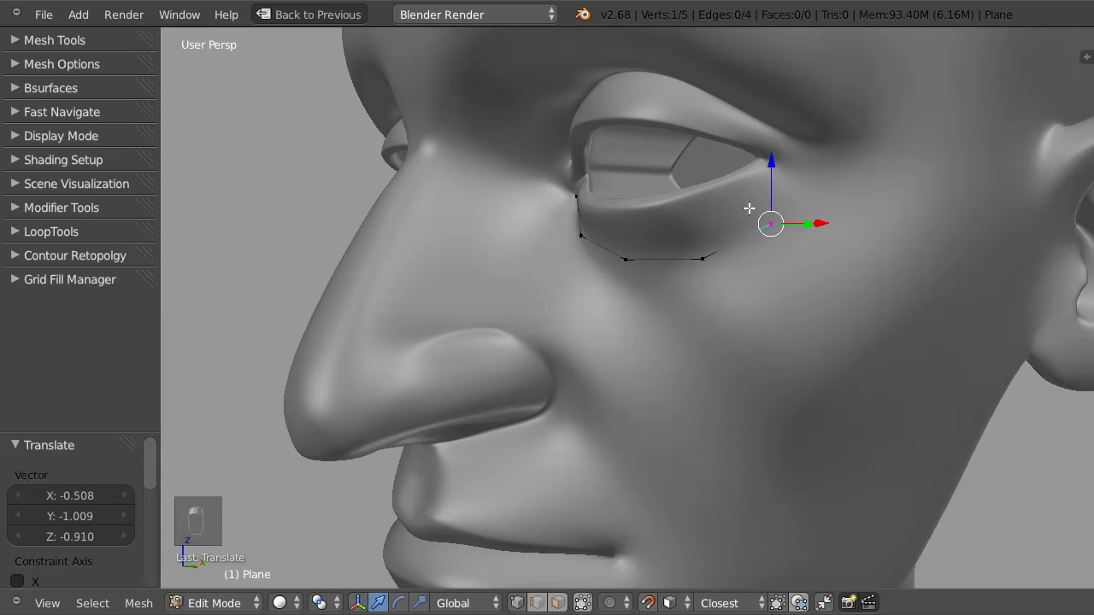
{"action": "key", "text": "e"}
{"action": "left_click", "coordinate": [816, 179]}
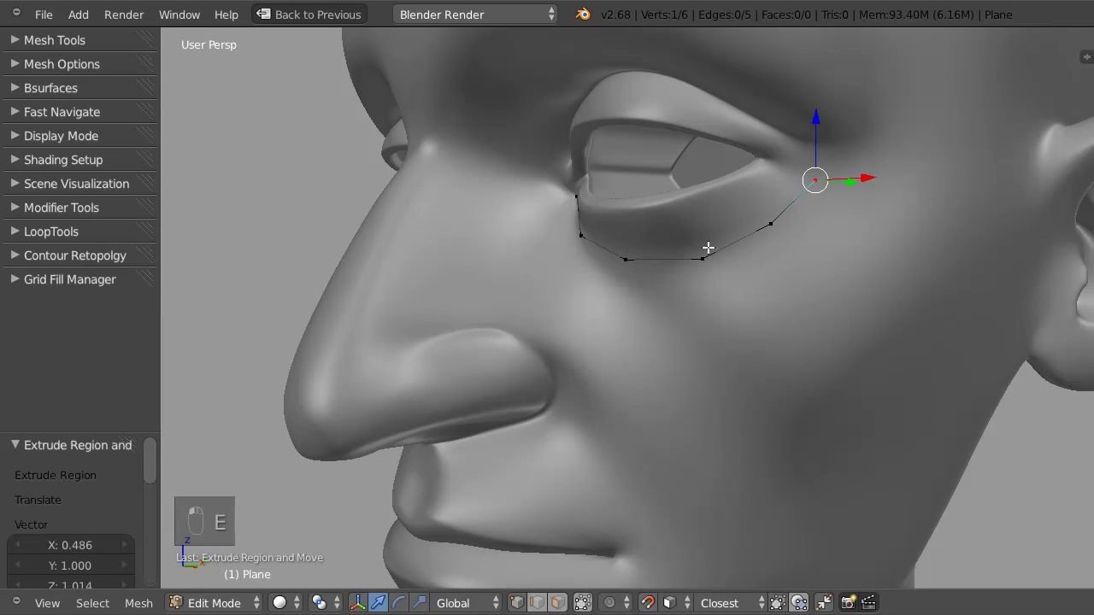
Extrude the chain's three outermost vertices onto the cheekbone as two faces and adjust each new vertex
{"action": "middle_click_drag", "start_coordinate": [708, 247], "coordinate": [798, 236]}
{"action": "right_click", "coordinate": [732, 254], "text": "ctrl"}
{"action": "middle_click_drag", "start_coordinate": [732, 254], "coordinate": [787, 265]}
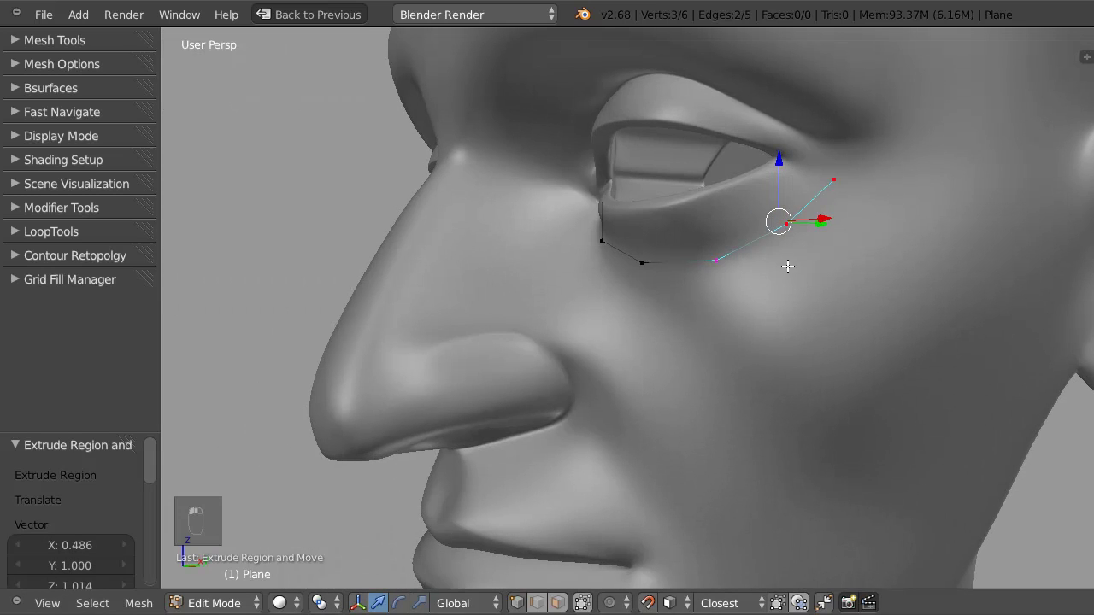
{"action": "key", "text": "e"}
{"action": "left_click", "coordinate": [768, 305]}
{"action": "right_click_drag", "start_coordinate": [768, 305], "coordinate": [770, 317]}
{"action": "right_click_drag", "start_coordinate": [842, 272], "coordinate": [840, 284]}
{"action": "right_click_drag", "start_coordinate": [902, 228], "coordinate": [902, 227]}
Extend the strip from its outer cheekbone edge with three more faces running diagonally down toward the jaw
{"action": "middle_click_drag", "start_coordinate": [901, 227], "coordinate": [710, 245]}
{"action": "right_click", "coordinate": [710, 245], "text": "shift"}
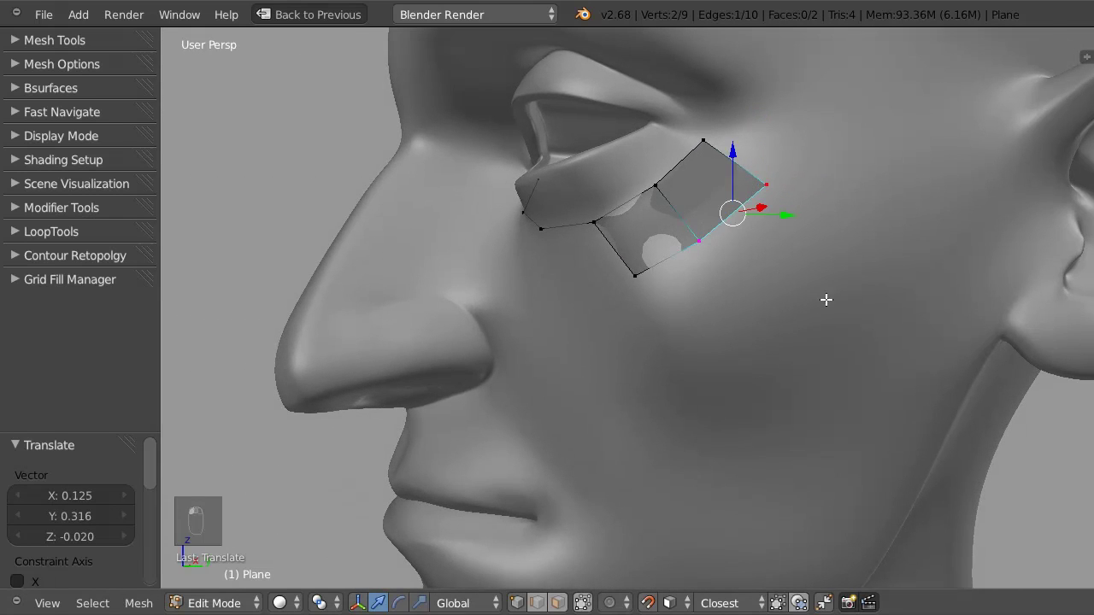
{"action": "left_click", "coordinate": [792, 275], "text": "ctrl"}
{"action": "left_click", "coordinate": [852, 334], "text": "ctrl"}
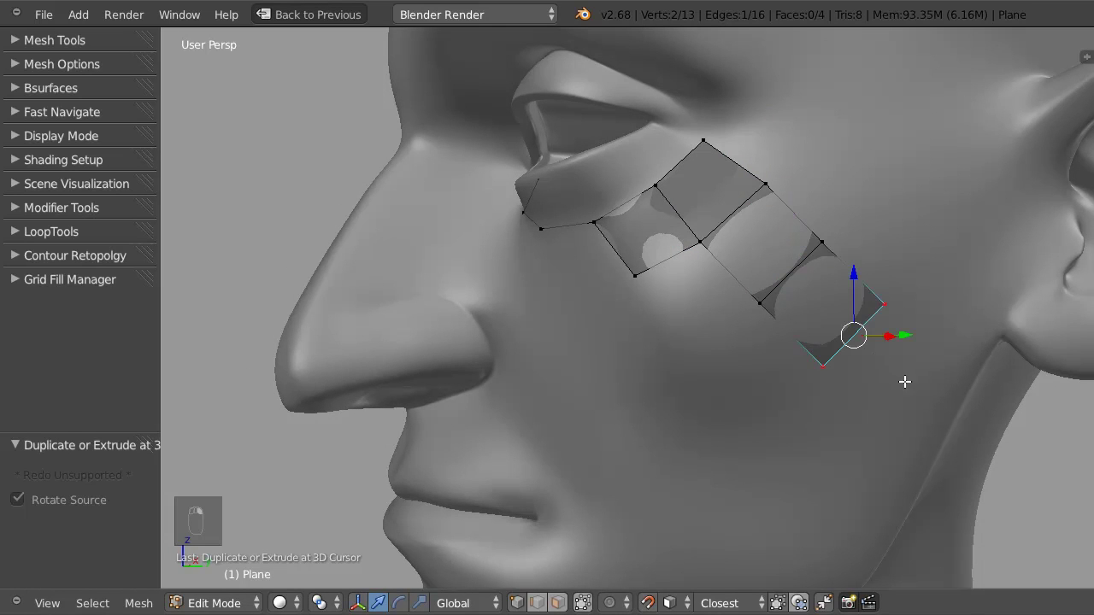
{"action": "left_click", "coordinate": [940, 416], "text": "ctrl"}
Adjust the vertices of the cheek strip so its faces are evenly spaced and follow the sculpted surface
{"action": "middle_click_drag", "start_coordinate": [906, 347], "coordinate": [746, 303]}
{"action": "left_click_drag", "start_coordinate": [746, 303], "coordinate": [766, 333]}
{"action": "left_click_drag", "start_coordinate": [803, 246], "coordinate": [814, 257]}
{"action": "left_click", "coordinate": [908, 319]}
{"action": "left_click_drag", "start_coordinate": [908, 319], "coordinate": [907, 302]}
{"action": "left_click", "coordinate": [864, 393]}
{"action": "left_click_drag", "start_coordinate": [864, 393], "coordinate": [871, 398]}
{"action": "middle_click_drag", "start_coordinate": [701, 299], "coordinate": [769, 244]}
{"action": "mouse_move", "coordinate": [655, 244]}
{"action": "left_mouse_down"}
{"action": "mouse_move", "coordinate": [683, 248]}
{"action": "mouse_move", "coordinate": [673, 248]}
{"action": "left_mouse_up"}
{"action": "left_click", "coordinate": [751, 210]}
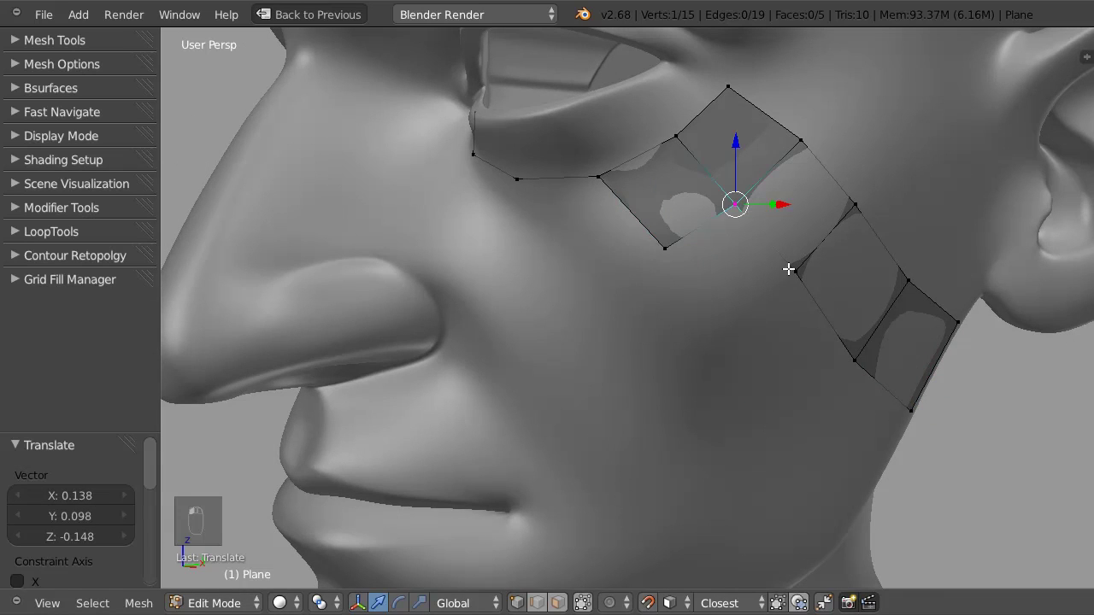
Extrude a lower edge of the cheek strip into a second-row face and merge the adjoining corner vertices At Center
{"action": "middle_click_drag", "start_coordinate": [757, 303], "coordinate": [723, 244]}
{"action": "key", "text": "e"}
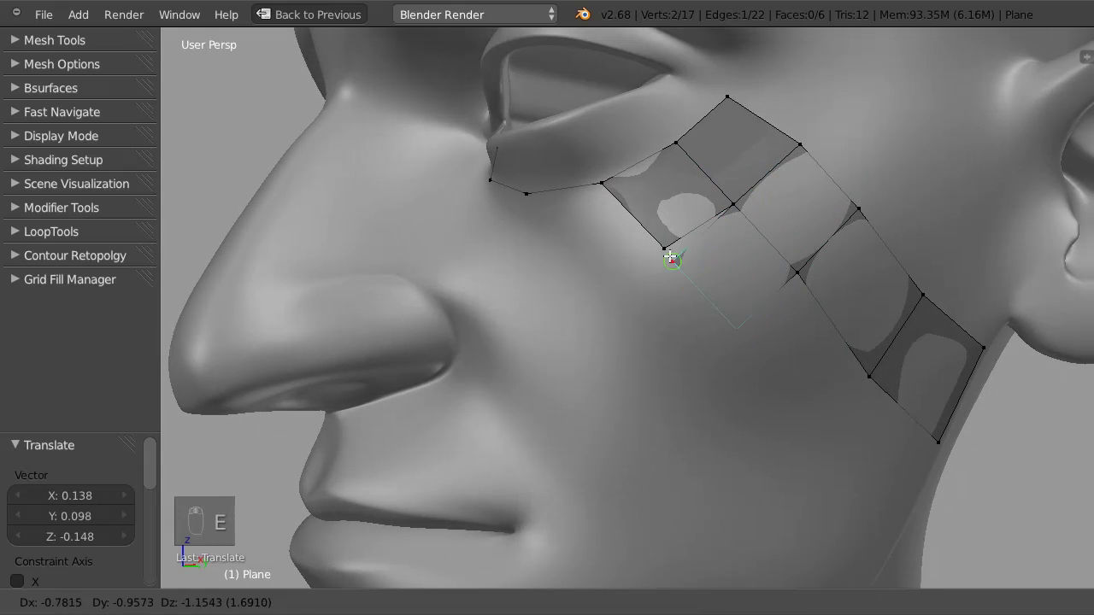
{"action": "left_click", "coordinate": [670, 257]}
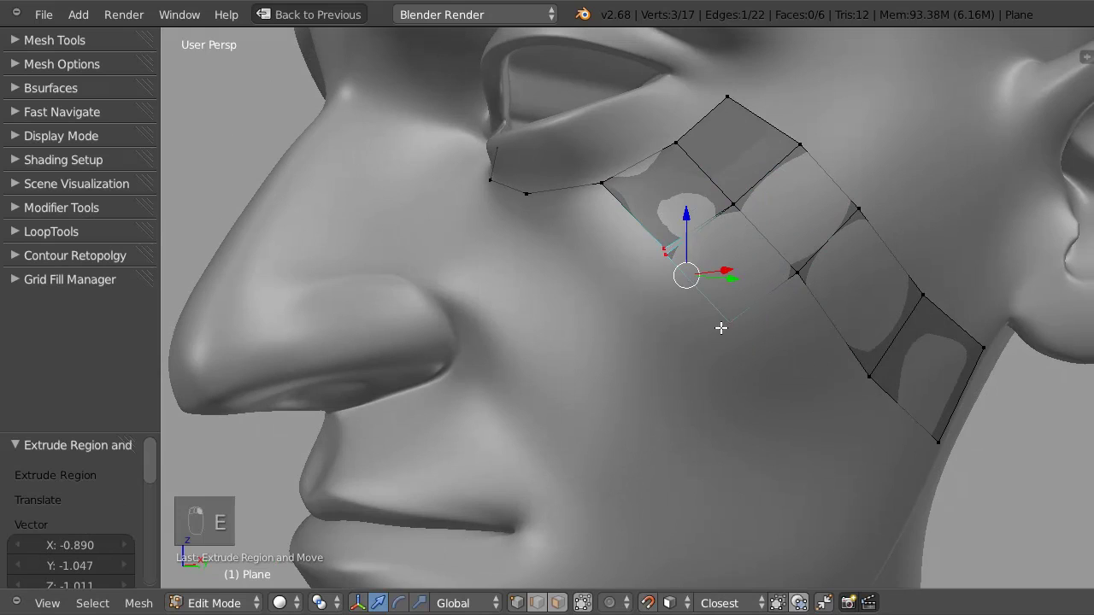
{"action": "right_click_drag", "start_coordinate": [720, 327], "coordinate": [771, 317], "text": "ctrl+shift"}
{"action": "key", "text": "alt+m"}
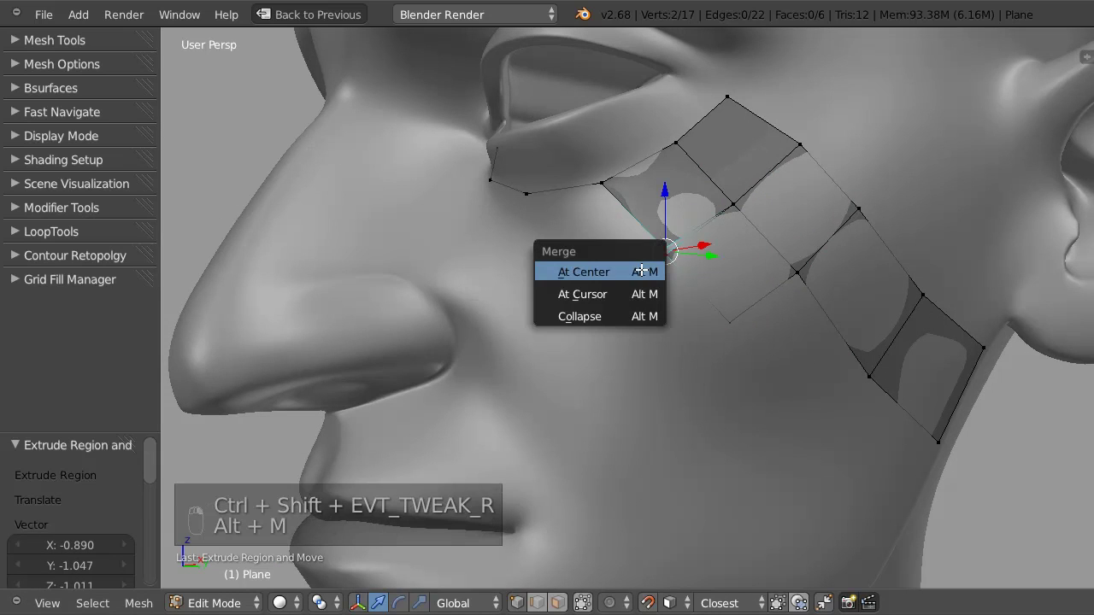
{"action": "left_click", "coordinate": [584, 271]}
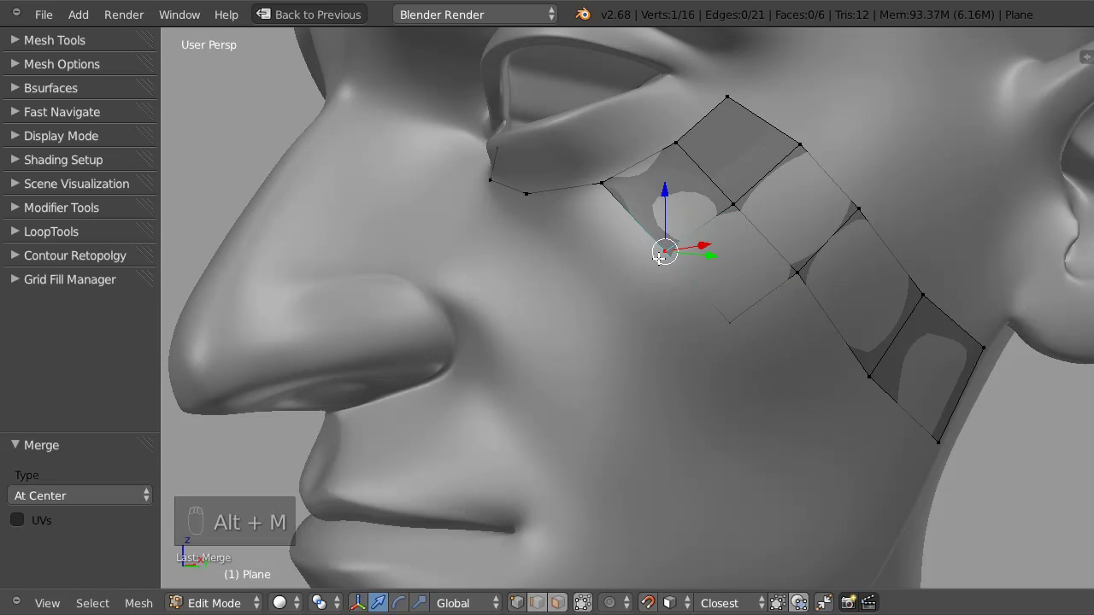
Reposition the merged vertex and the new face's free corner on the cheek
{"action": "key", "text": "g"}
{"action": "left_click", "coordinate": [684, 282]}
{"action": "key", "text": "g"}
{"action": "left_click", "coordinate": [740, 304]}
Extrude the strip's three lower vertices toward the mouth to form two more second-row faces, then position their new vertices
{"action": "middle_click_drag", "start_coordinate": [744, 298], "coordinate": [730, 225]}
{"action": "right_click", "coordinate": [731, 225]}
{"action": "right_click", "coordinate": [826, 328], "text": "shift"}
{"action": "right_click", "coordinate": [923, 400], "text": "shift"}
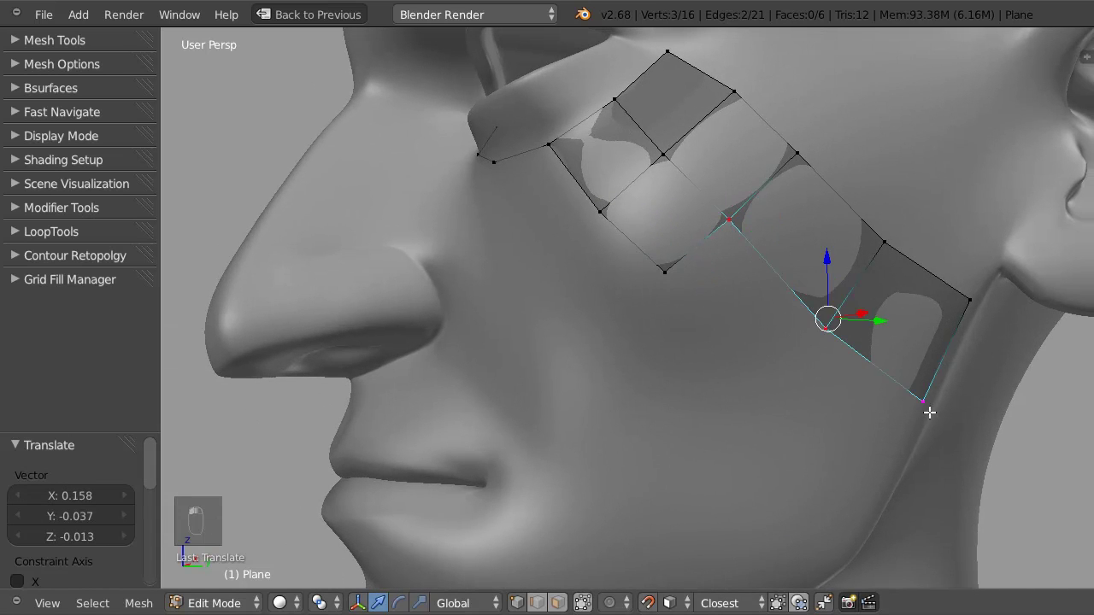
{"action": "key", "text": "e"}
{"action": "left_click", "coordinate": [675, 278]}
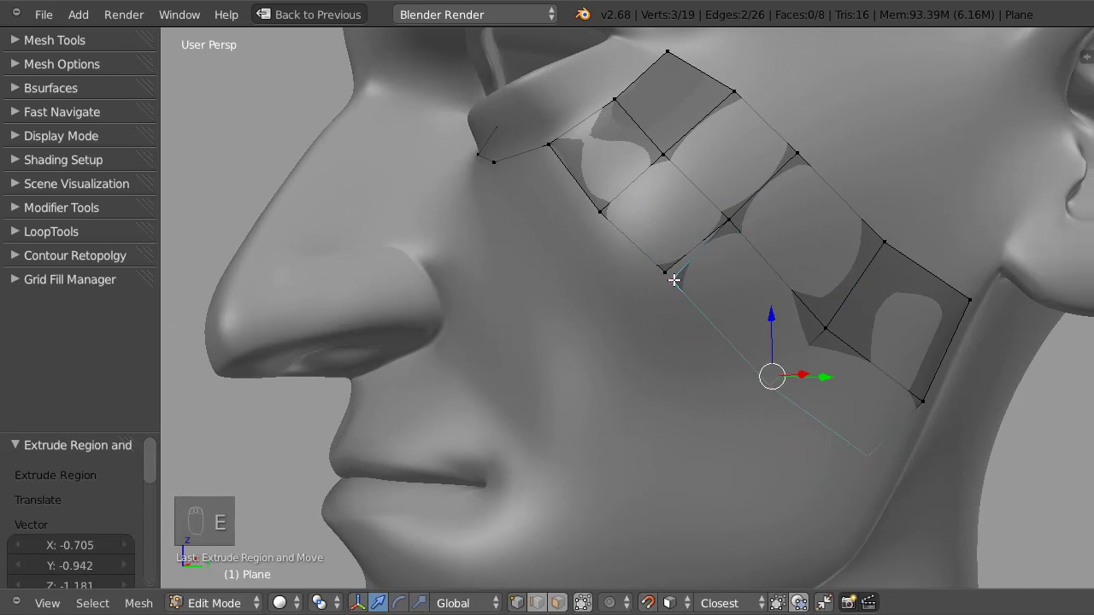
{"action": "right_click", "coordinate": [665, 275]}
{"action": "key", "text": "g"}
{"action": "left_click", "coordinate": [665, 275]}
{"action": "left_click_drag", "start_coordinate": [781, 384], "coordinate": [775, 386]}
{"action": "left_click_drag", "start_coordinate": [863, 458], "coordinate": [888, 473]}
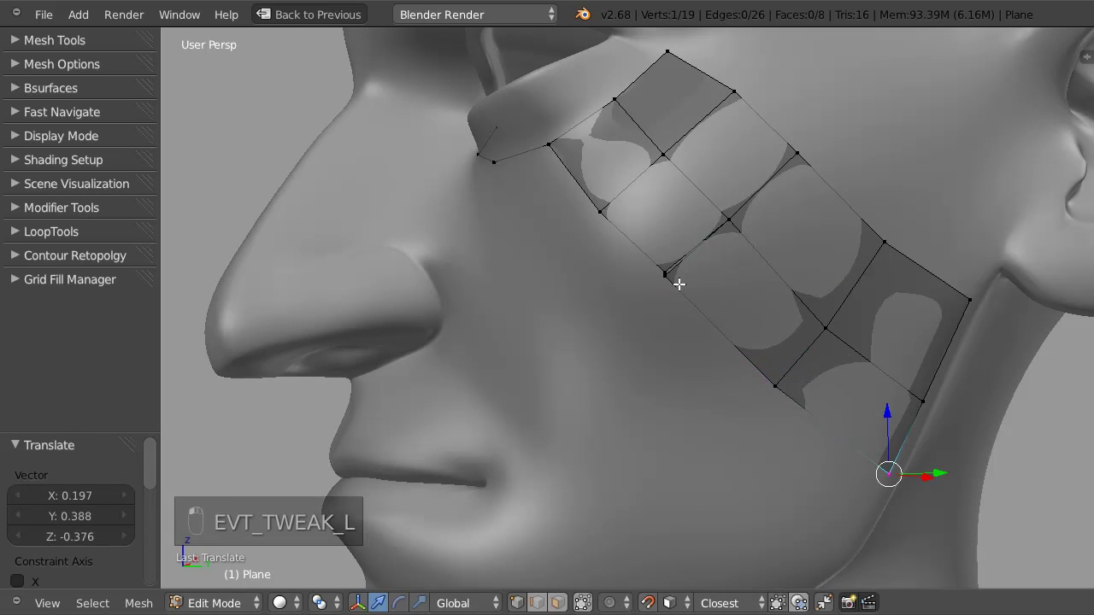
Merge the two overlapping vertices in the second row and reposition the row's upper corner vertex below the eye
{"action": "key", "text": "a"}
{"action": "key", "text": "a"}
{"action": "right_click", "coordinate": [666, 286]}
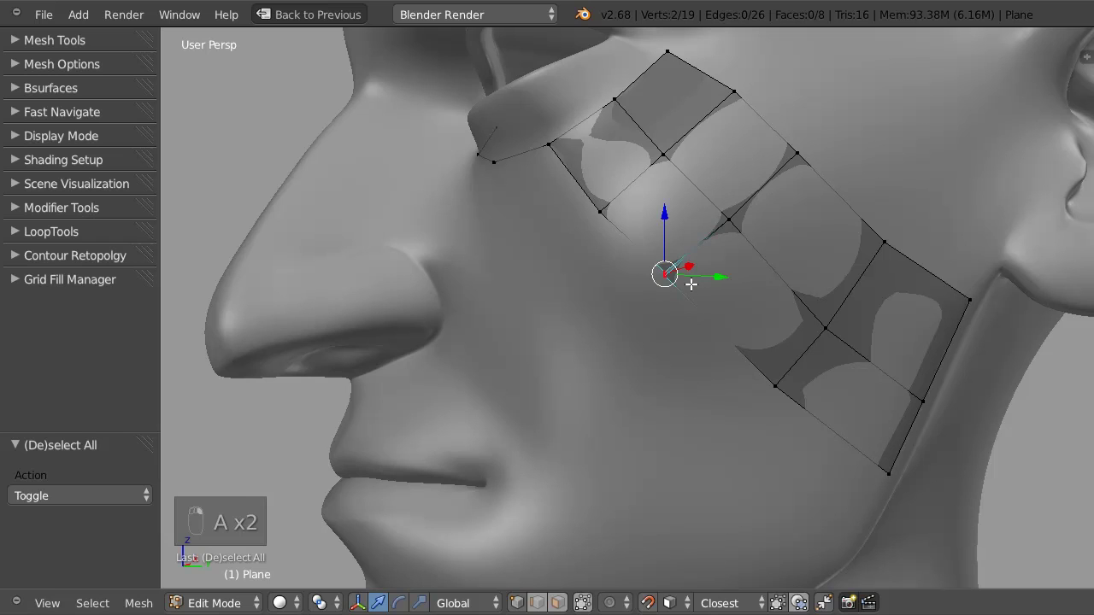
{"action": "key", "text": "alt+m"}
{"action": "left_click", "coordinate": [671, 285]}
{"action": "middle_click_drag", "start_coordinate": [481, 315], "coordinate": [604, 218]}
{"action": "key", "text": "g"}
{"action": "left_click", "coordinate": [647, 273]}
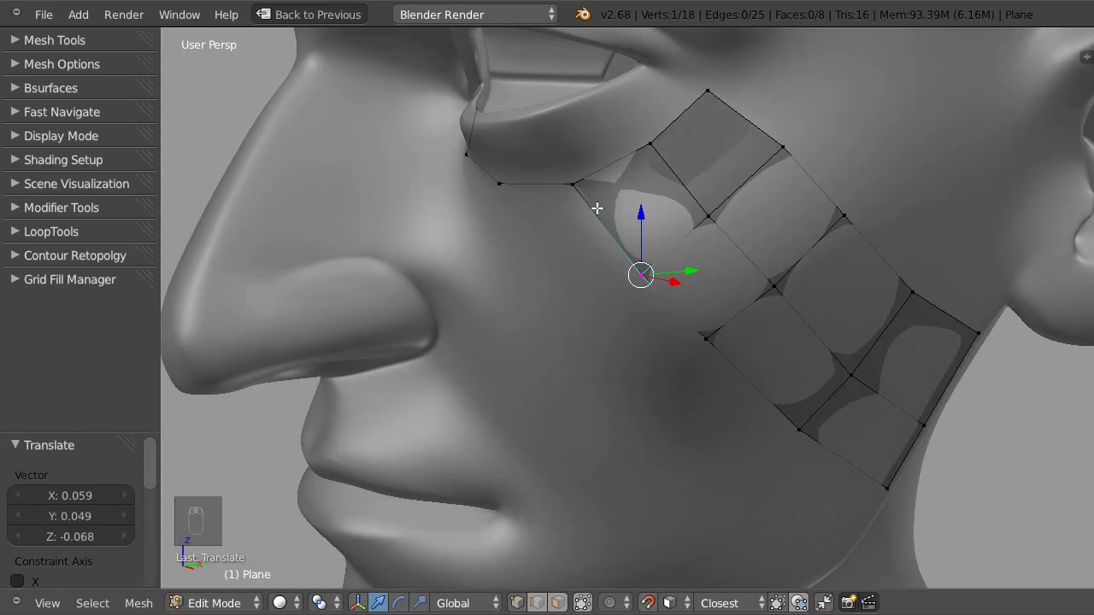
Insert a loop cut across the two faces under the outer eye corner and snap its vertices to the surface
{"action": "key", "text": "ctrl+r"}
{"action": "left_click", "coordinate": [606, 219]}
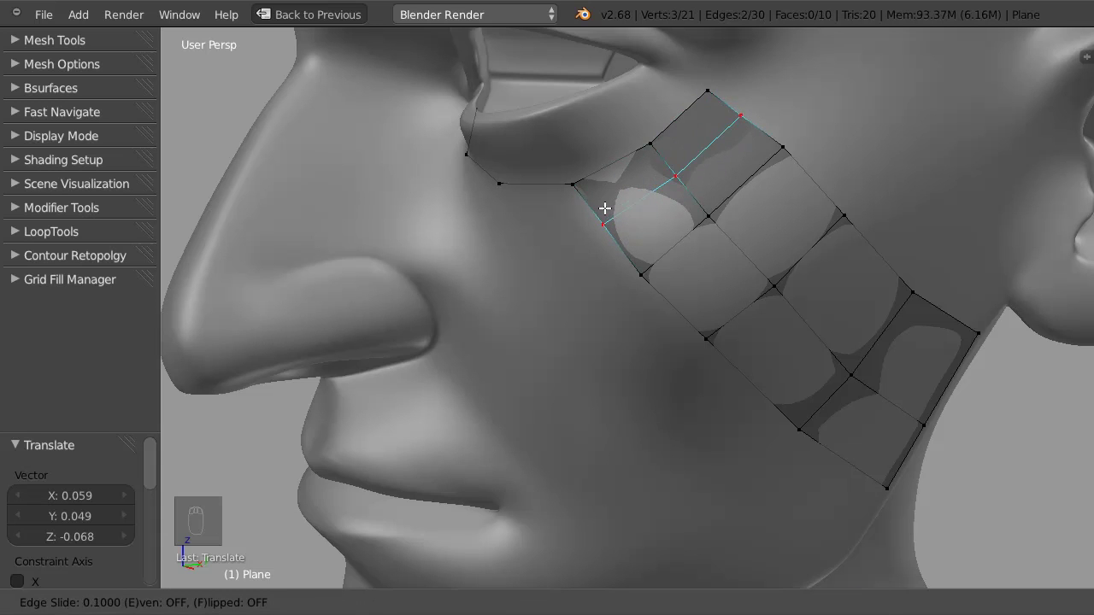
{"action": "left_click", "coordinate": [610, 214]}
{"action": "mouse_move", "coordinate": [613, 215]}
{"action": "middle_mouse_down"}
{"action": "mouse_move", "coordinate": [621, 197]}
{"action": "mouse_move", "coordinate": [630, 207]}
{"action": "middle_mouse_up"}
{"action": "right_click_drag", "start_coordinate": [610, 219], "coordinate": [612, 215]}
{"action": "right_click_drag", "start_coordinate": [672, 181], "coordinate": [676, 177]}
{"action": "right_click_drag", "start_coordinate": [733, 114], "coordinate": [732, 112]}
Insert a single loop cut across the middle pair of cheek faces and adjust its three vertices on the surface
{"action": "middle_click_drag", "start_coordinate": [606, 190], "coordinate": [644, 234]}
{"action": "key", "text": "ctrl+r"}
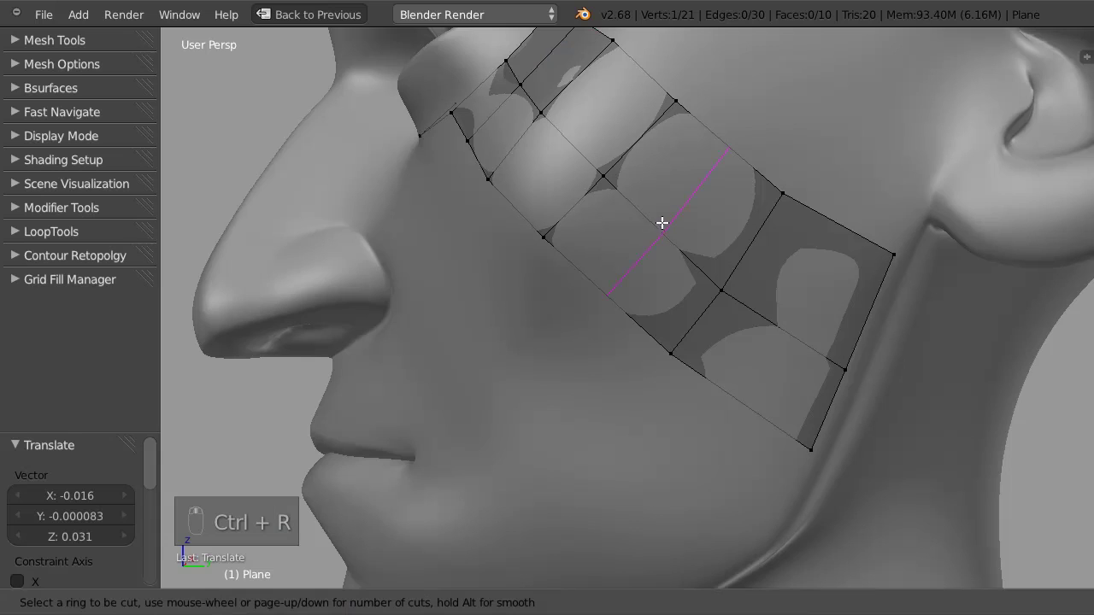
{"action": "scroll", "coordinate": [655, 225], "scroll_direction": "up", "scroll_amount": 2}
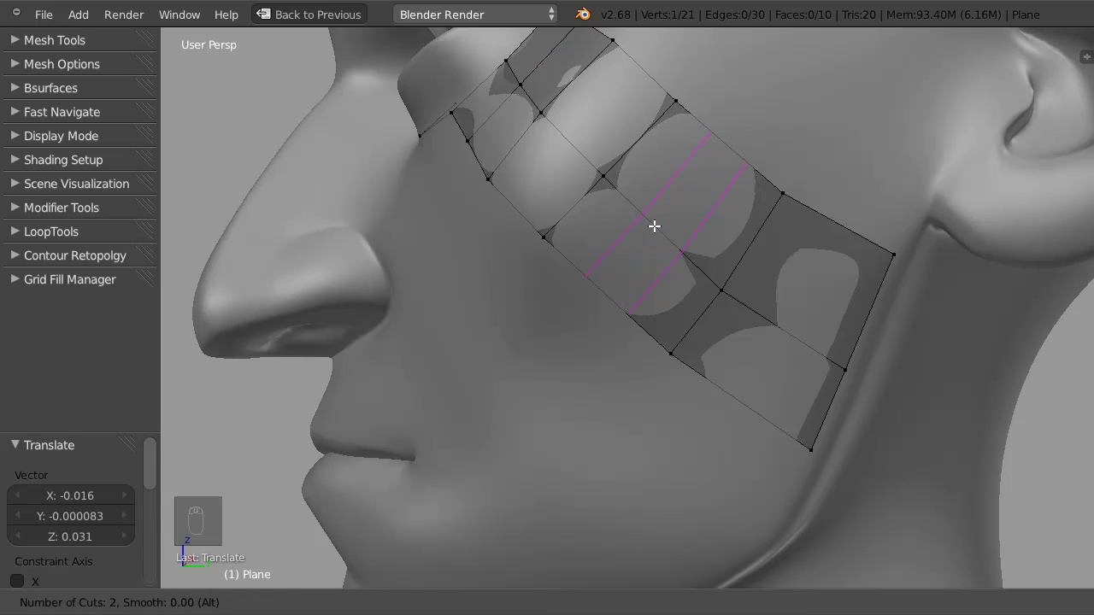
{"action": "left_click", "coordinate": [653, 227]}
{"action": "right_click", "coordinate": [615, 280]}
{"action": "left_click_drag", "start_coordinate": [608, 294], "coordinate": [610, 293]}
{"action": "right_click", "coordinate": [662, 232]}
{"action": "left_click_drag", "start_coordinate": [662, 233], "coordinate": [662, 232]}
{"action": "right_click", "coordinate": [728, 147]}
{"action": "left_click_drag", "start_coordinate": [729, 147], "coordinate": [726, 154]}
Reposition two vertices in the upper part of the cheek strip to even out its faces
{"action": "middle_click_drag", "start_coordinate": [544, 182], "coordinate": [584, 155]}
{"action": "left_click_drag", "start_coordinate": [548, 93], "coordinate": [572, 108]}
{"action": "mouse_move", "coordinate": [495, 146]}
{"action": "left_mouse_down"}
{"action": "mouse_move", "coordinate": [498, 161]}
{"action": "mouse_move", "coordinate": [488, 162]}
{"action": "left_mouse_up"}
{"action": "middle_click_drag", "start_coordinate": [696, 176], "coordinate": [480, 216]}
{"action": "mouse_move", "coordinate": [470, 183]}
{"action": "middle_mouse_down"}
{"action": "mouse_move", "coordinate": [508, 168]}
{"action": "mouse_move", "coordinate": [477, 198]}
{"action": "middle_mouse_up"}
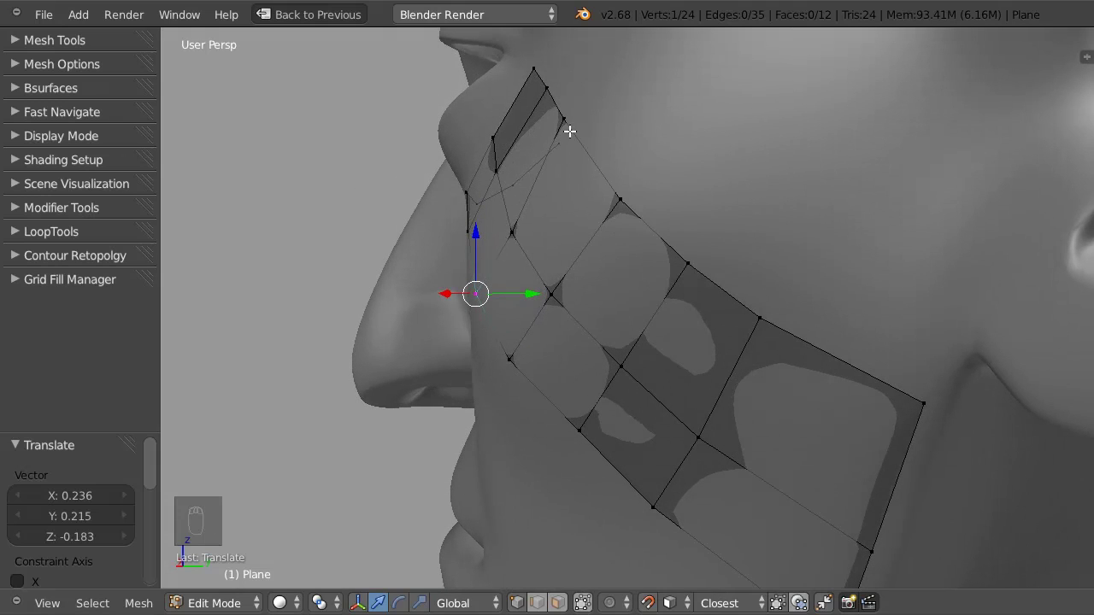
Fine-tune the placement of the upper cheek vertices, including the centre vertex below the outer eye corner
{"action": "left_click", "coordinate": [586, 604]}
{"action": "left_click", "coordinate": [585, 604]}
{"action": "middle_click_drag", "start_coordinate": [608, 527], "coordinate": [617, 65]}
{"action": "key", "text": "g"}
{"action": "left_click", "coordinate": [642, 77]}
{"action": "key", "text": "g"}
{"action": "left_click", "coordinate": [547, 155]}
{"action": "key", "text": "g"}
{"action": "left_click", "coordinate": [549, 152]}
{"action": "key", "text": "g"}
{"action": "left_click", "coordinate": [556, 159]}
{"action": "middle_click_drag", "start_coordinate": [556, 159], "coordinate": [696, 244]}
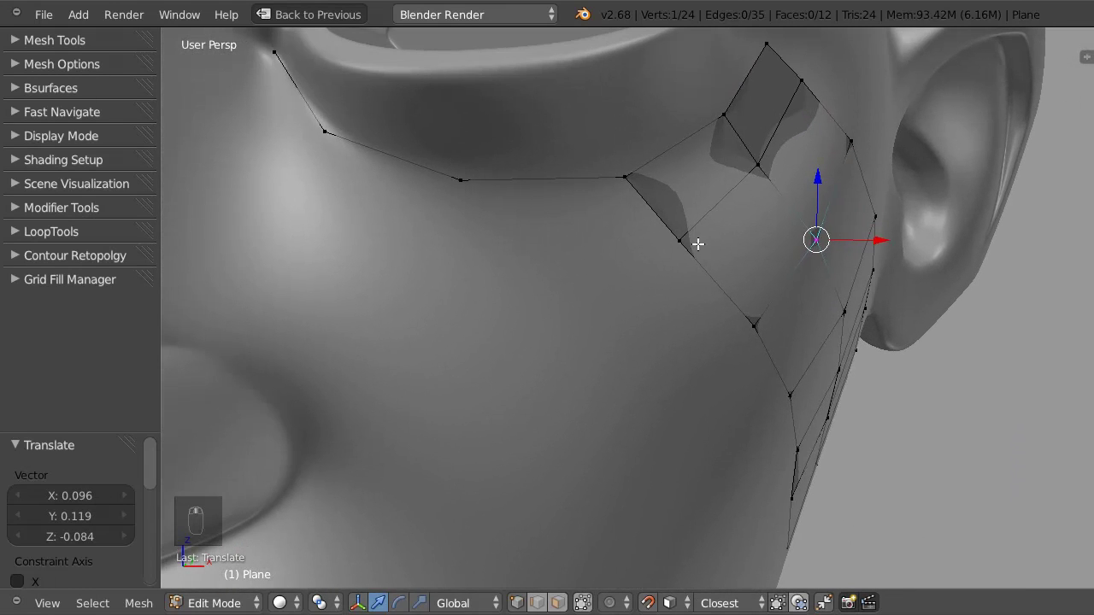
Move the cheek vertex below the outer part of the lower eyelid closer to the vertex above it
{"action": "key", "text": "g"}
{"action": "left_click", "coordinate": [649, 231]}
{"action": "right_click", "coordinate": [625, 204]}
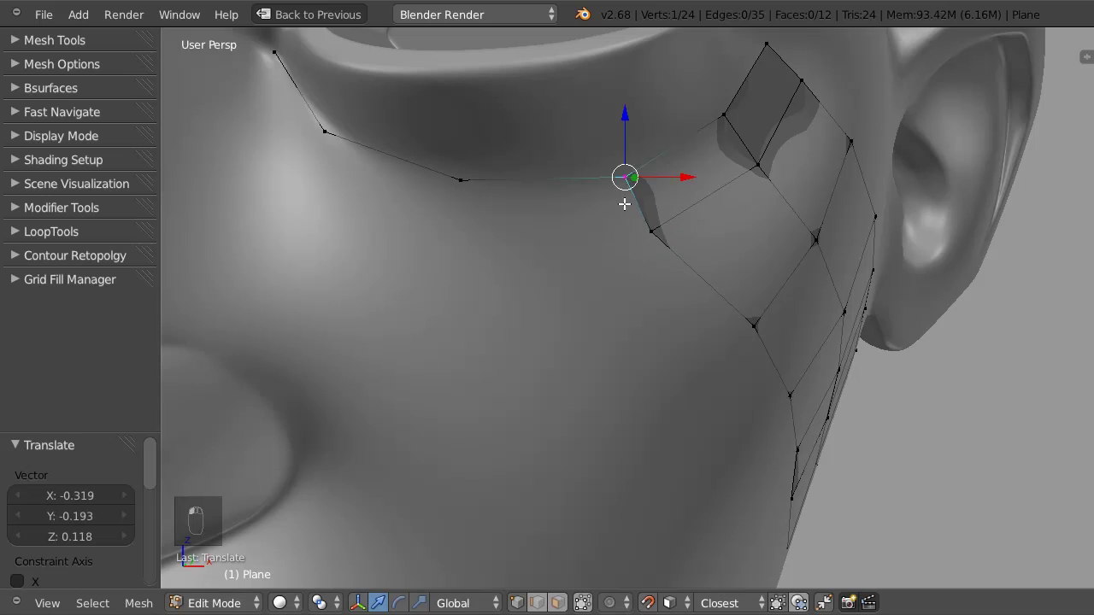
{"action": "right_click", "coordinate": [647, 232], "text": "shift"}
Extrude the four-vertex edge chain under the lower eyelid to start a row of three new faces
{"action": "right_click", "coordinate": [474, 182]}
{"action": "right_click", "coordinate": [628, 176], "text": "shift"}
{"action": "right_click", "coordinate": [320, 130], "text": "shift"}
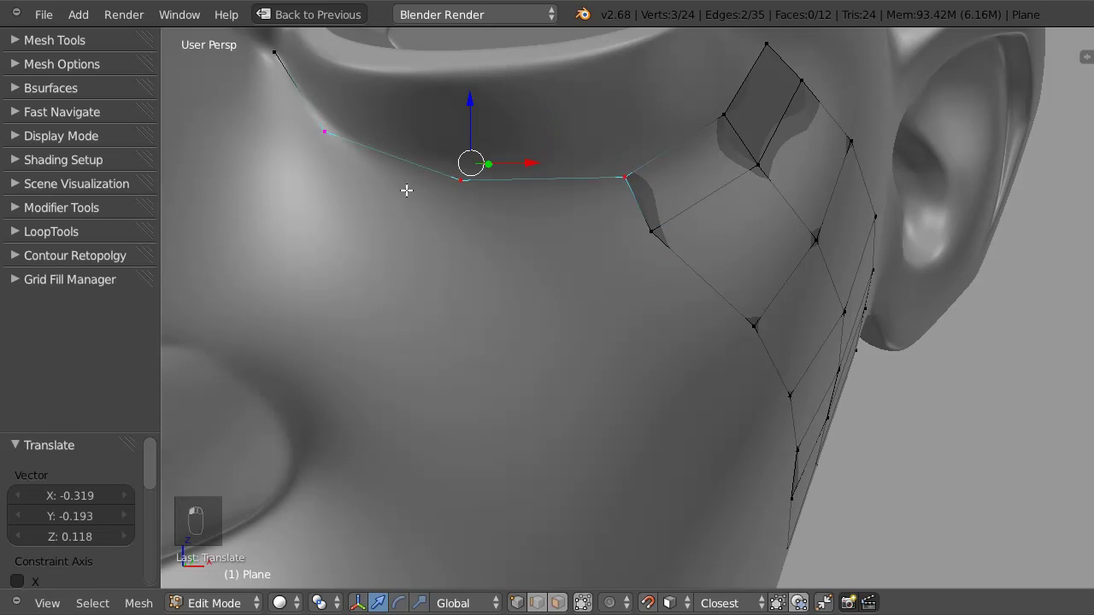
{"action": "right_click", "coordinate": [286, 63], "text": "shift"}
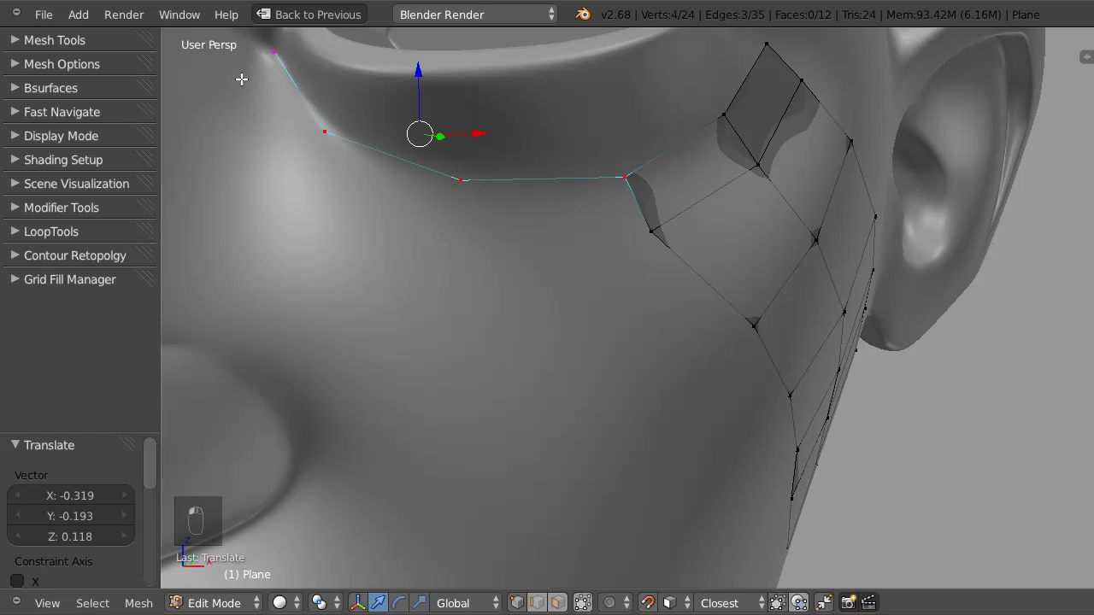
{"action": "key", "text": "e"}
{"action": "left_click", "coordinate": [295, 85]}
Position the four extruded vertices below the lower eyelid so the new faces follow the sculpted surface
{"action": "left_click_drag", "start_coordinate": [597, 200], "coordinate": [646, 230]}
{"action": "left_click_drag", "start_coordinate": [435, 213], "coordinate": [447, 232]}
{"action": "left_click_drag", "start_coordinate": [288, 159], "coordinate": [288, 168]}
{"action": "left_click_drag", "start_coordinate": [238, 71], "coordinate": [242, 72]}
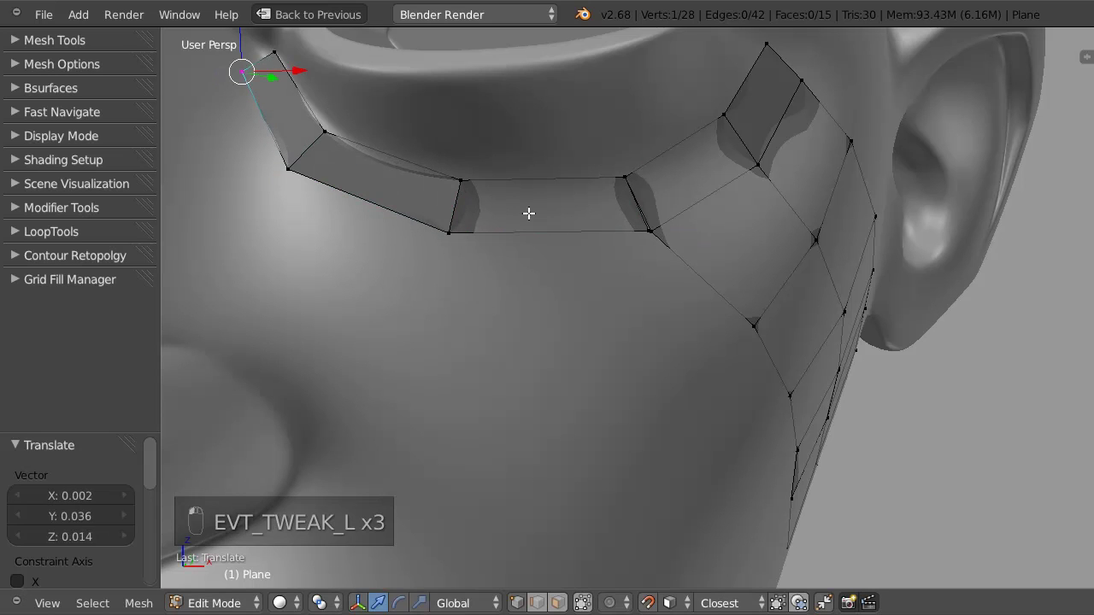
Merge the two overlapping vertices below the outer part of the lower eyelid at their center
{"action": "middle_click_drag", "start_coordinate": [630, 223], "coordinate": [607, 236]}
{"action": "key", "text": "a"}
{"action": "key", "text": "a"}
{"action": "key", "text": "a"}
{"action": "key", "text": "a"}
{"action": "left_click", "coordinate": [647, 227]}
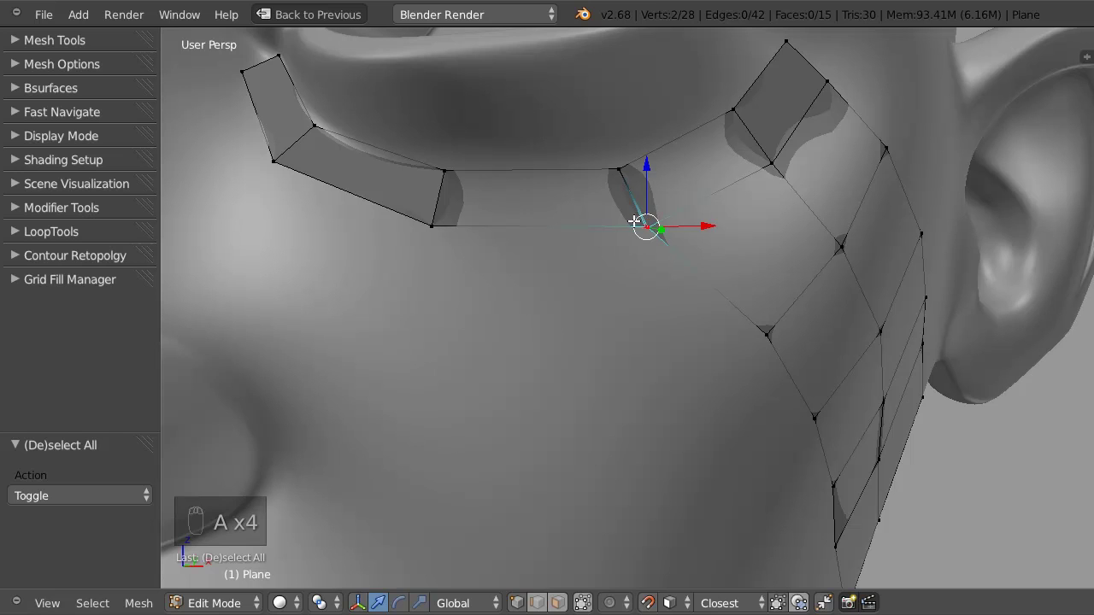
{"action": "key", "text": "alt+m"}
{"action": "left_click", "coordinate": [586, 224]}
Extrude the strip's upper end edge into two new faces curving upward past the outer eye corner
{"action": "middle_click_drag", "start_coordinate": [720, 232], "coordinate": [621, 247]}
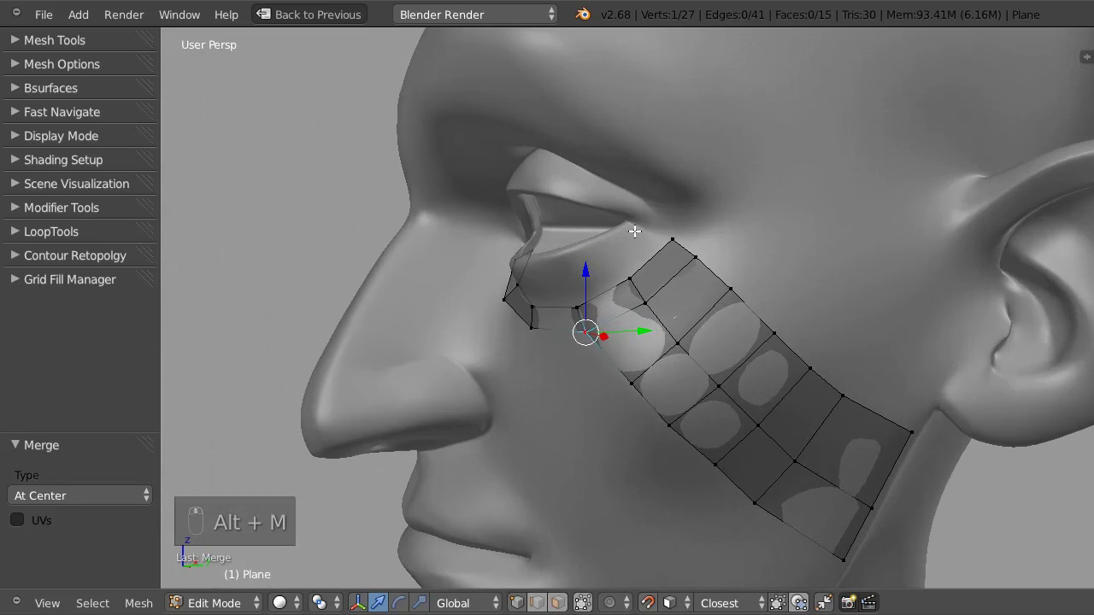
{"action": "scroll", "coordinate": [636, 229], "scroll_direction": "up", "scroll_amount": 2}
{"action": "left_click", "coordinate": [688, 217]}
{"action": "left_click", "coordinate": [725, 237], "text": "shift"}
{"action": "left_click", "coordinate": [727, 198], "text": "ctrl"}
{"action": "middle_click_drag", "start_coordinate": [606, 185], "coordinate": [702, 164]}
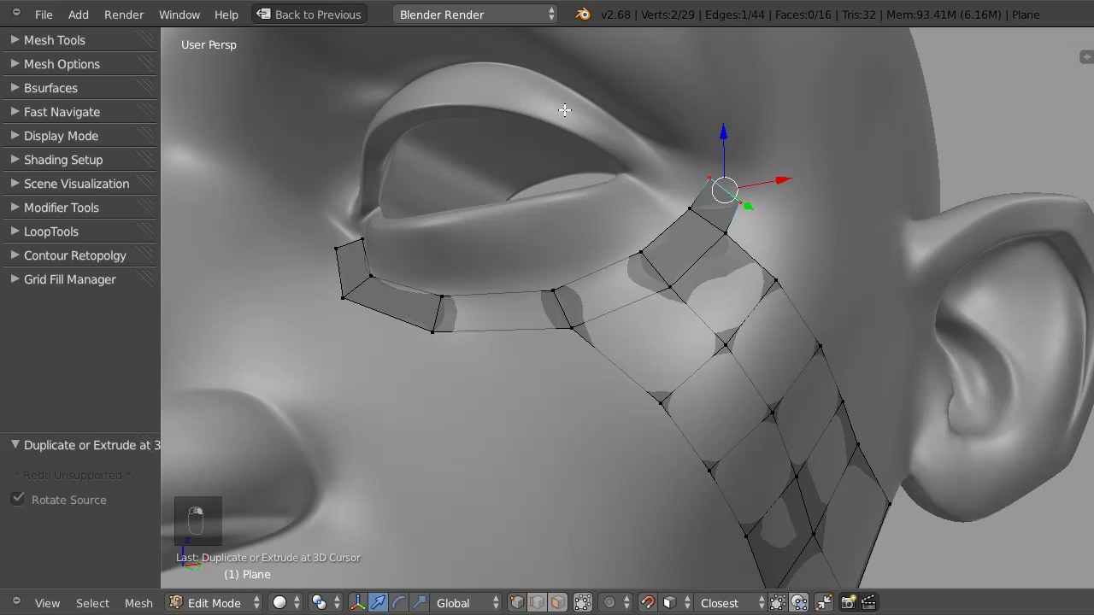
{"action": "middle_click_drag", "start_coordinate": [565, 110], "coordinate": [651, 209]}
{"action": "left_click", "coordinate": [786, 252], "text": "ctrl"}
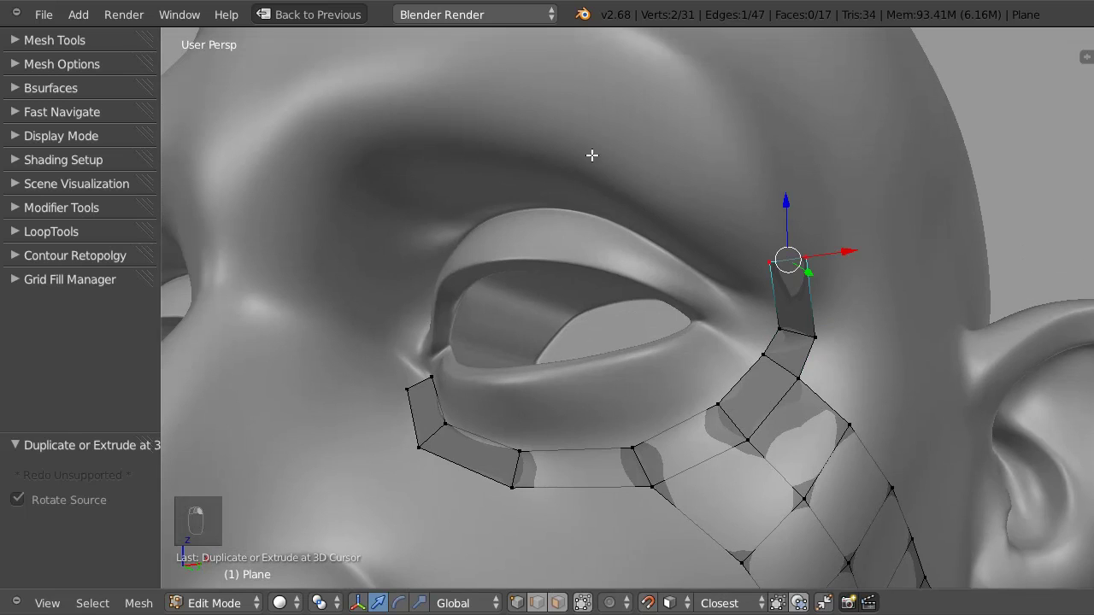
Continue extruding the strip by five faces along the brow above the eye toward the nose
{"action": "left_click", "coordinate": [725, 203], "text": "ctrl"}
{"action": "left_click", "coordinate": [627, 148], "text": "ctrl"}
{"action": "left_click", "coordinate": [526, 130], "text": "ctrl"}
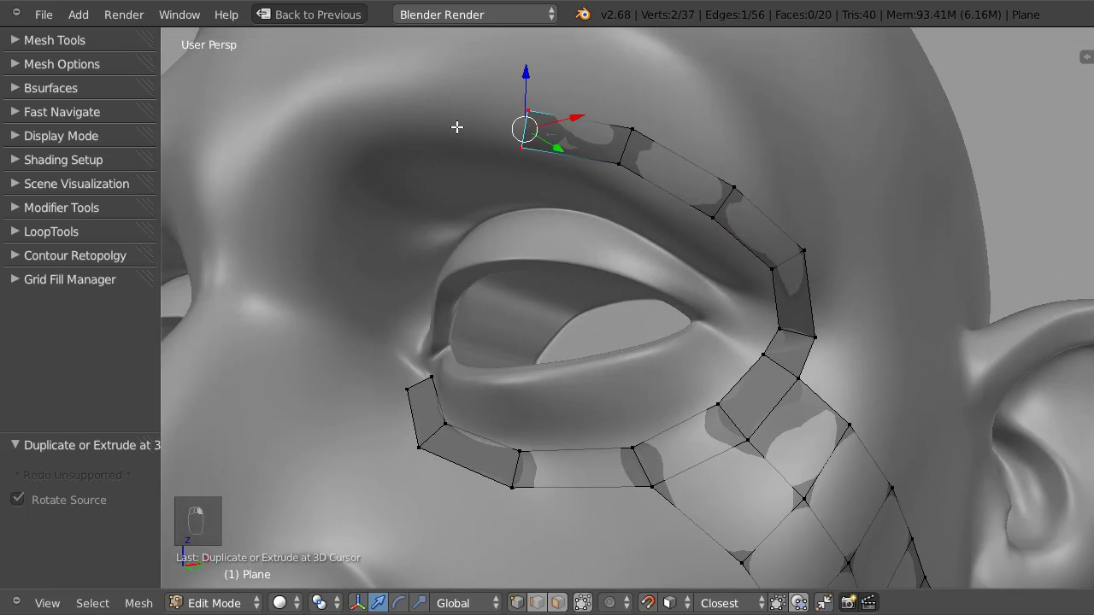
{"action": "left_click", "coordinate": [421, 130], "text": "ctrl"}
{"action": "left_click", "coordinate": [337, 156], "text": "ctrl"}
Extrude three more faces from the inner brow down along the side of the nose bridge
{"action": "left_click", "coordinate": [290, 228], "text": "ctrl"}
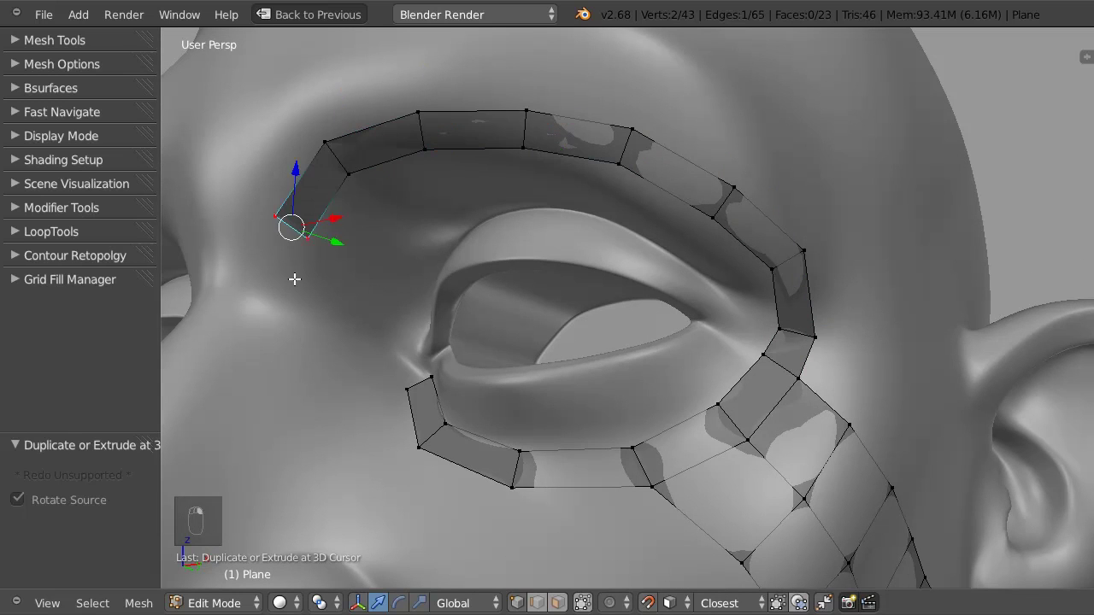
{"action": "left_click", "coordinate": [288, 290], "text": "ctrl"}
{"action": "left_click", "coordinate": [283, 336], "text": "ctrl"}
{"action": "middle_click_drag", "start_coordinate": [552, 292], "coordinate": [449, 199]}
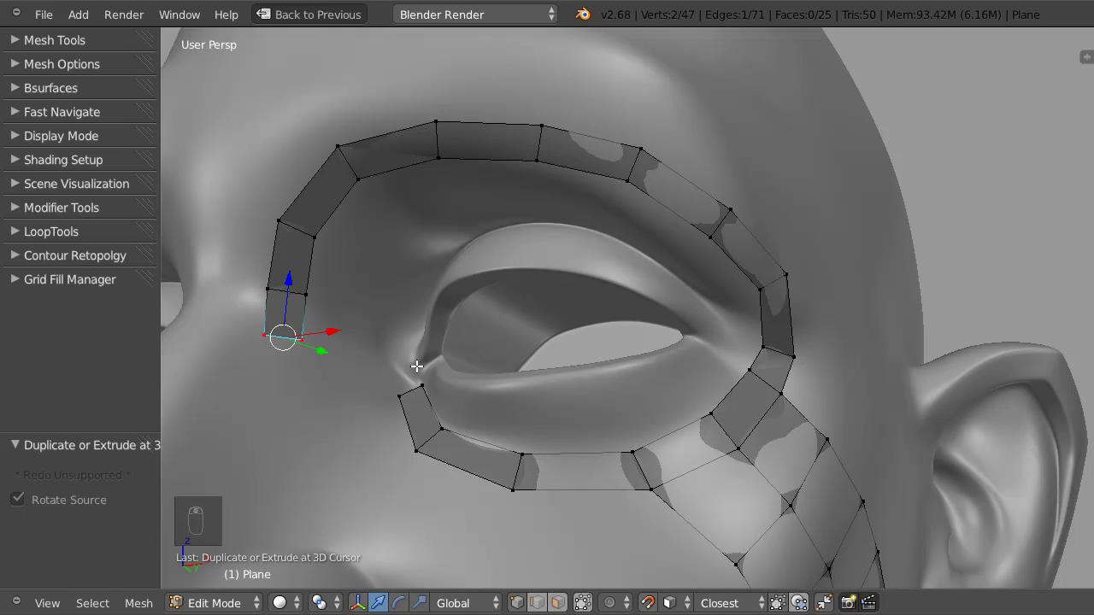
Create a new Grease Pencil data block and set its drawing placement to Surface
{"action": "middle_click_drag", "start_coordinate": [564, 224], "coordinate": [427, 280]}
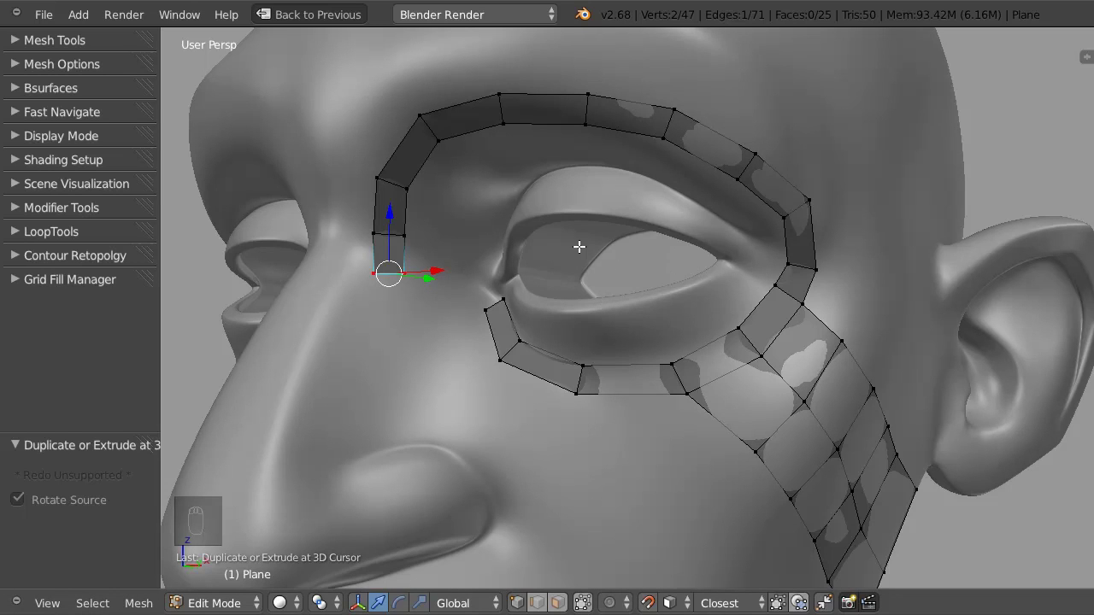
{"action": "middle_click_drag", "start_coordinate": [547, 222], "coordinate": [520, 238]}
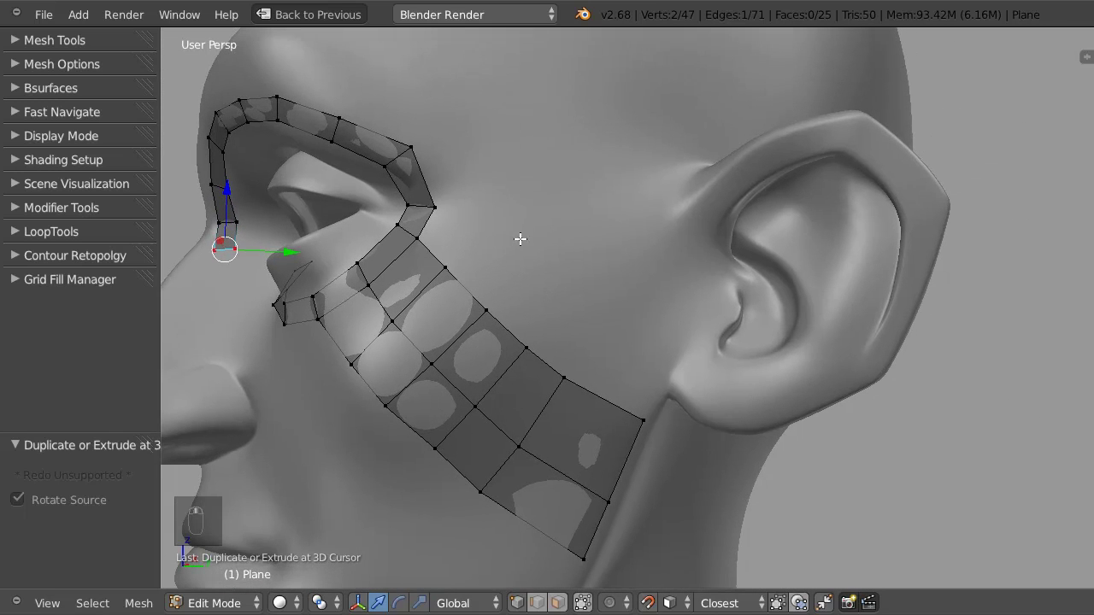
{"action": "key", "text": "n"}
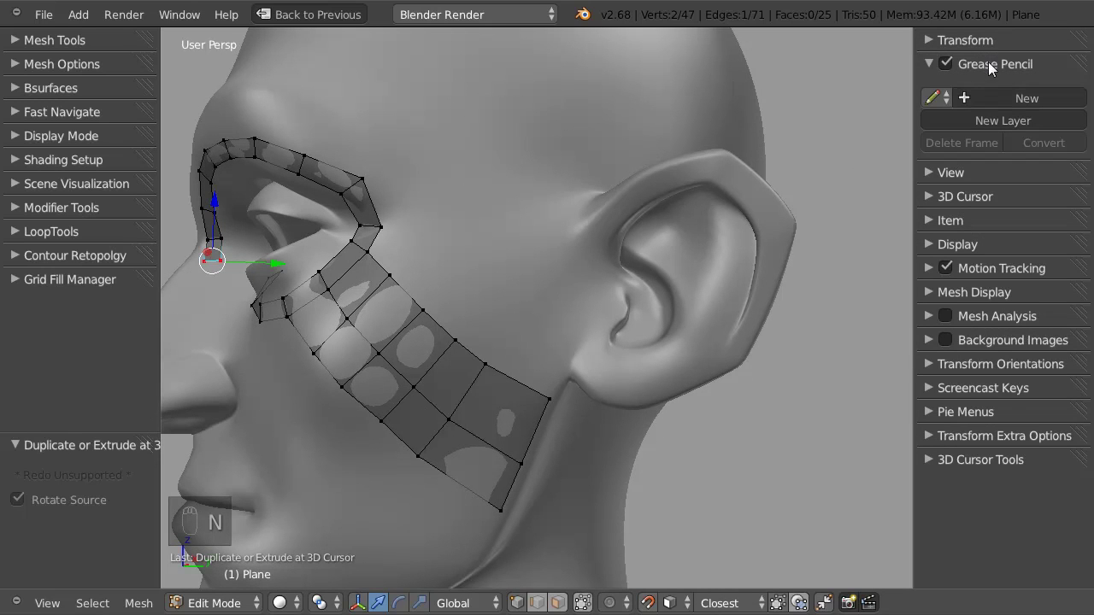
{"action": "left_click", "coordinate": [1003, 98]}
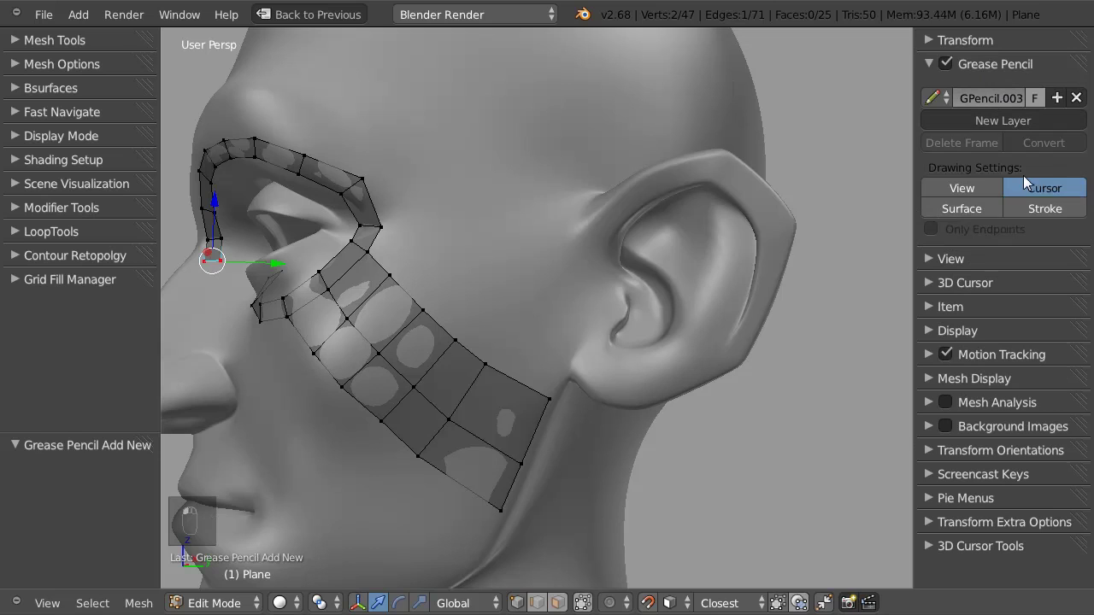
{"action": "left_click", "coordinate": [957, 210]}
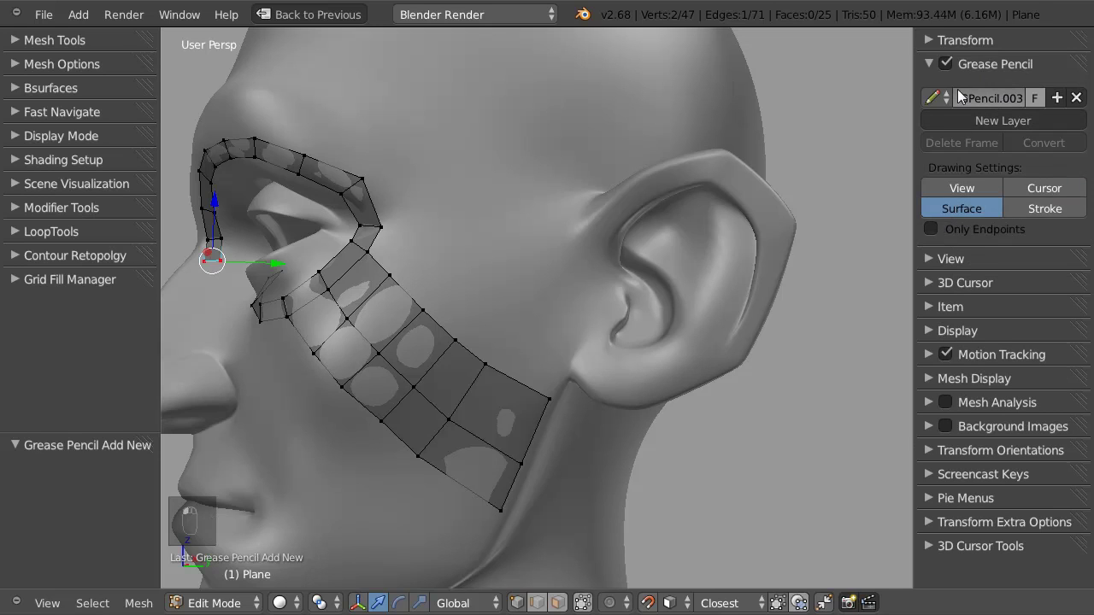
Draw two Grease Pencil guide strokes across the temple, from the outer eye corner and brow end toward the ear
{"action": "left_click", "coordinate": [11, 68]}
{"action": "left_click", "coordinate": [13, 40]}
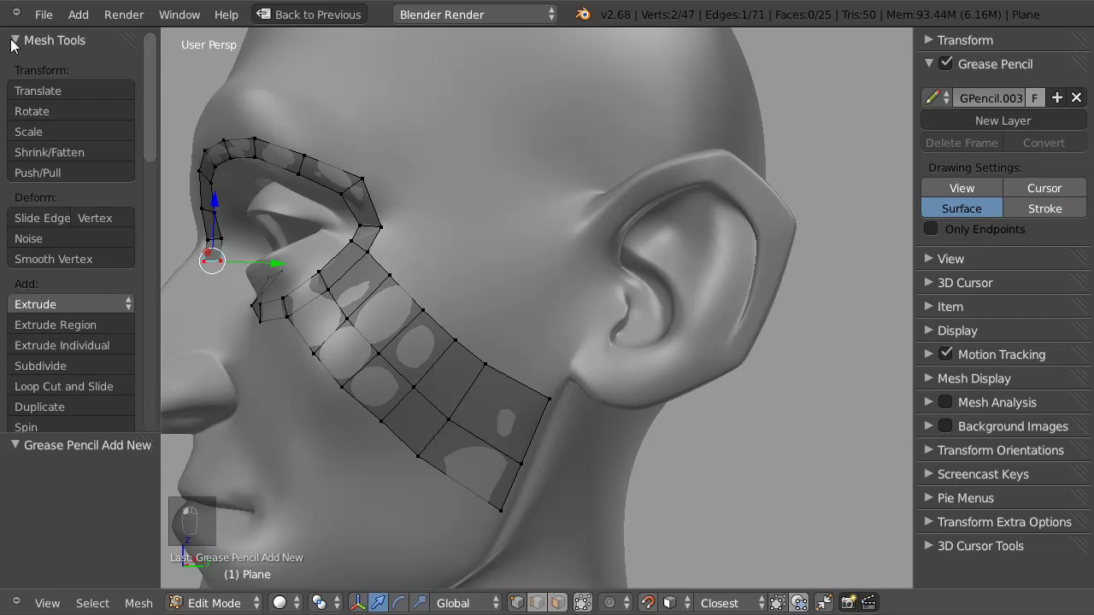
{"action": "scroll", "coordinate": [158, 227], "scroll_direction": "down", "scroll_amount": 10}
{"action": "scroll", "coordinate": [152, 273], "scroll_direction": "down", "scroll_amount": 12}
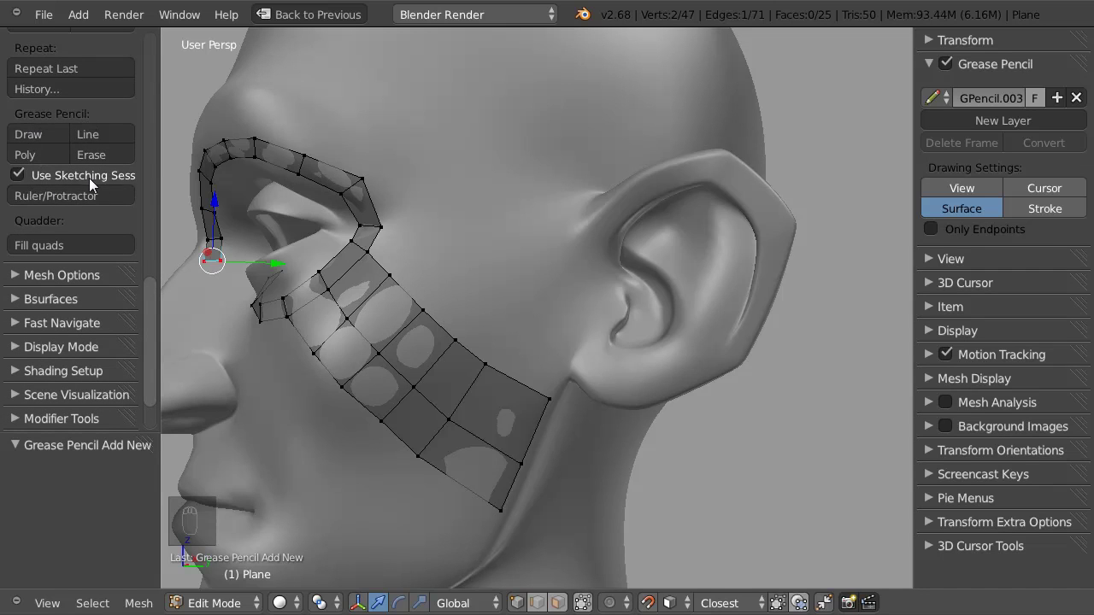
{"action": "left_click", "coordinate": [28, 134]}
{"action": "left_click_drag", "start_coordinate": [384, 226], "coordinate": [571, 323]}
{"action": "left_click_drag", "start_coordinate": [379, 177], "coordinate": [605, 176]}
{"action": "mouse_move", "coordinate": [451, 206]}
{"action": "middle_mouse_down"}
{"action": "mouse_move", "coordinate": [481, 239]}
{"action": "mouse_move", "coordinate": [488, 205]}
{"action": "mouse_move", "coordinate": [486, 234]}
{"action": "mouse_move", "coordinate": [443, 234]}
{"action": "middle_mouse_up"}
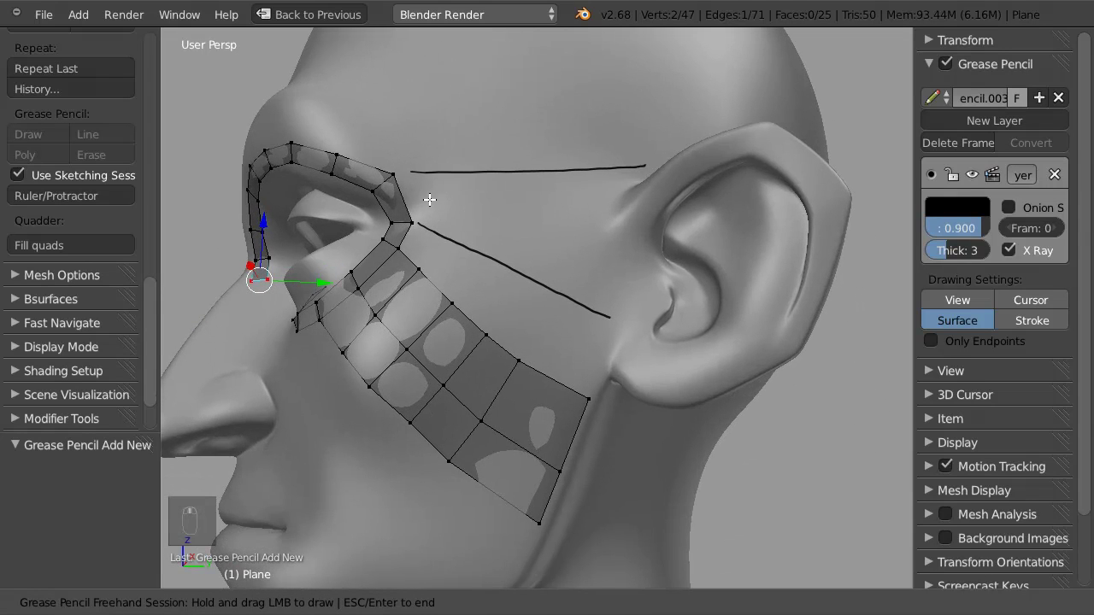
{"action": "key", "text": "Escape"}
Generate a Bsurfaces surface from the cheek strip's six upper edge vertices across the two strokes, with Follow set to 1
{"action": "key", "text": "a"}
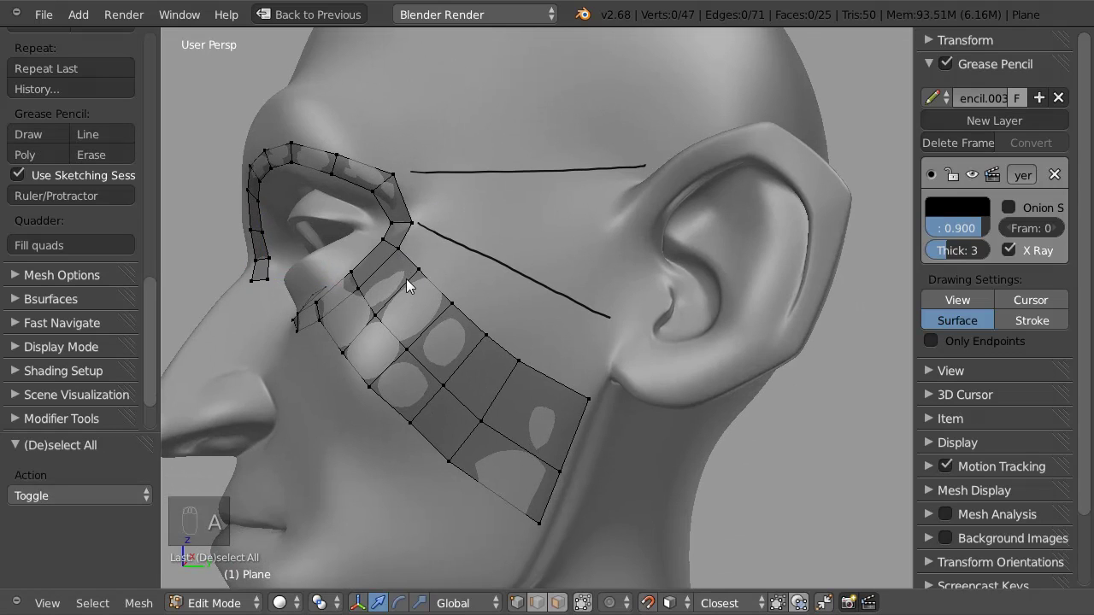
{"action": "key", "text": "c"}
{"action": "mouse_move", "coordinate": [408, 256]}
{"action": "left_mouse_down"}
{"action": "mouse_move", "coordinate": [518, 357]}
{"action": "mouse_move", "coordinate": [586, 384]}
{"action": "left_mouse_up"}
{"action": "right_click", "coordinate": [535, 298]}
{"action": "middle_click_drag", "start_coordinate": [444, 294], "coordinate": [465, 135]}
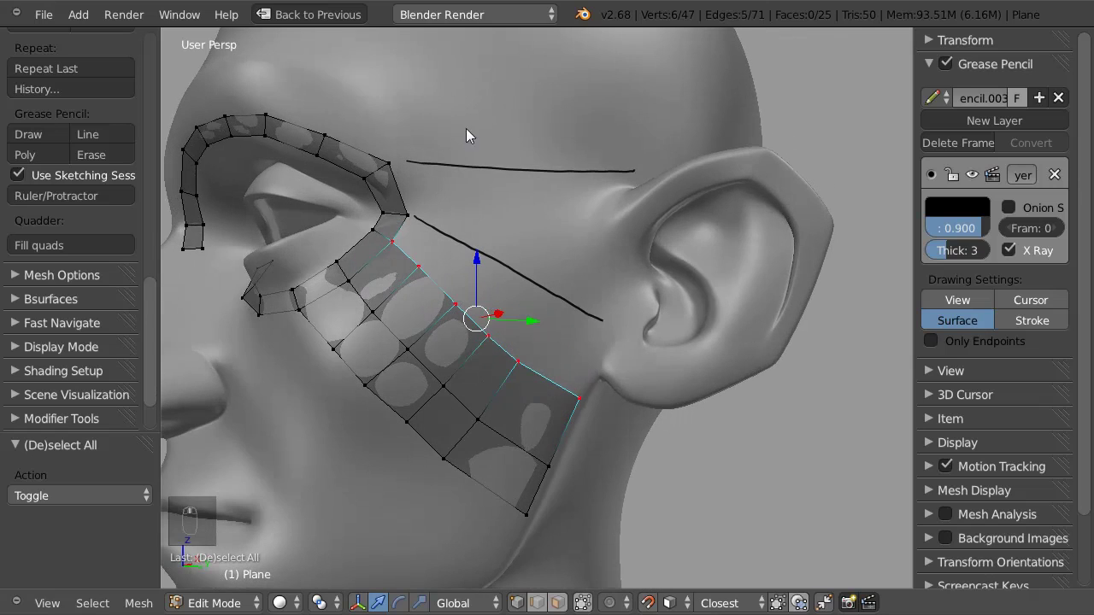
{"action": "left_click", "coordinate": [17, 301]}
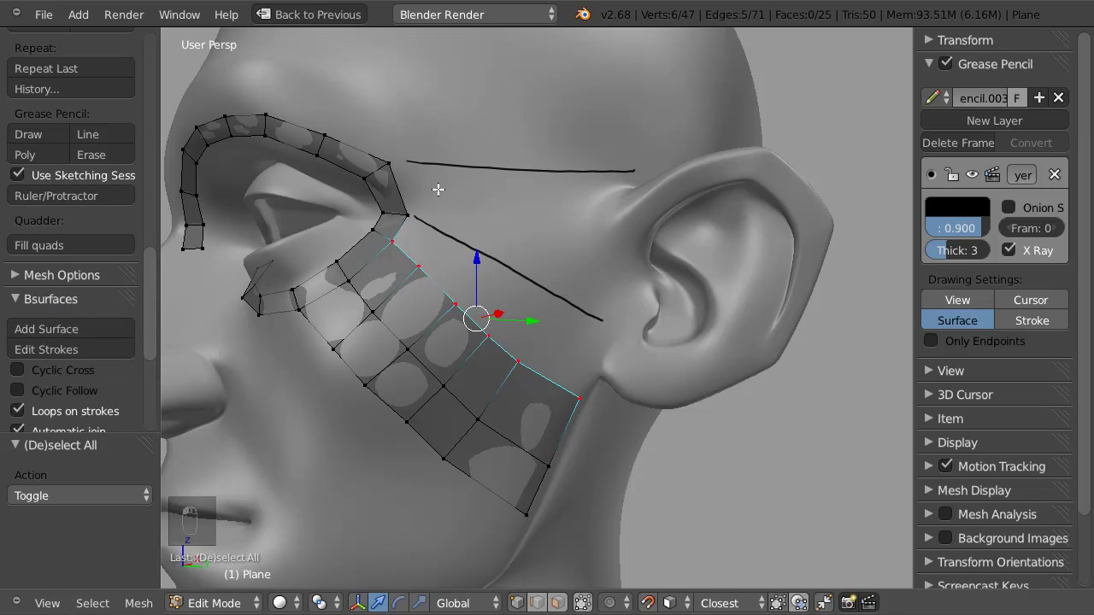
{"action": "left_click", "coordinate": [54, 328]}
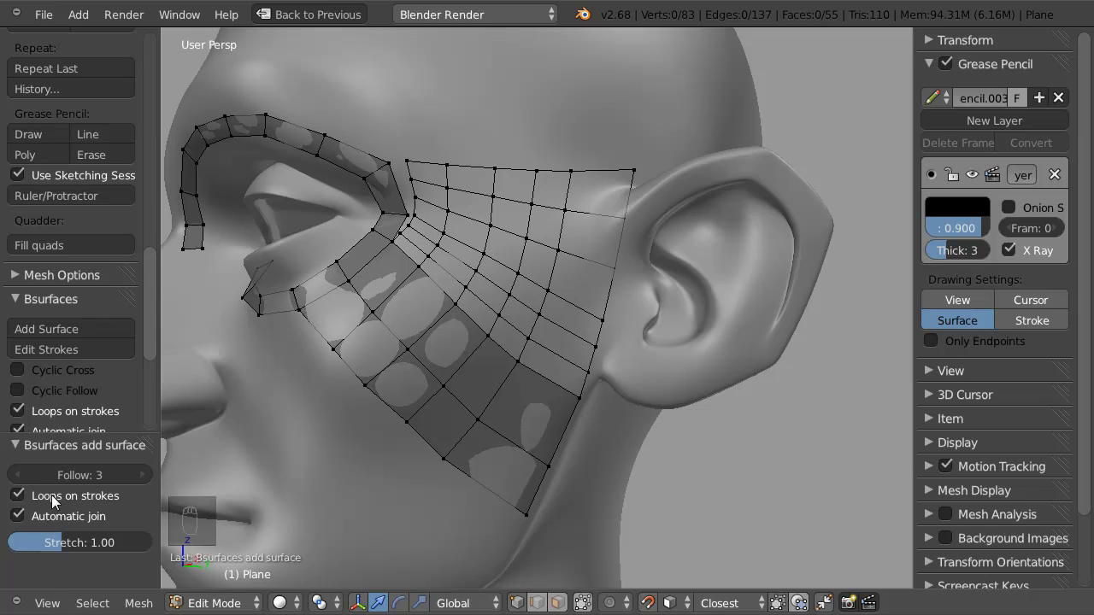
{"action": "left_click", "coordinate": [26, 475]}
{"action": "left_click", "coordinate": [26, 475]}
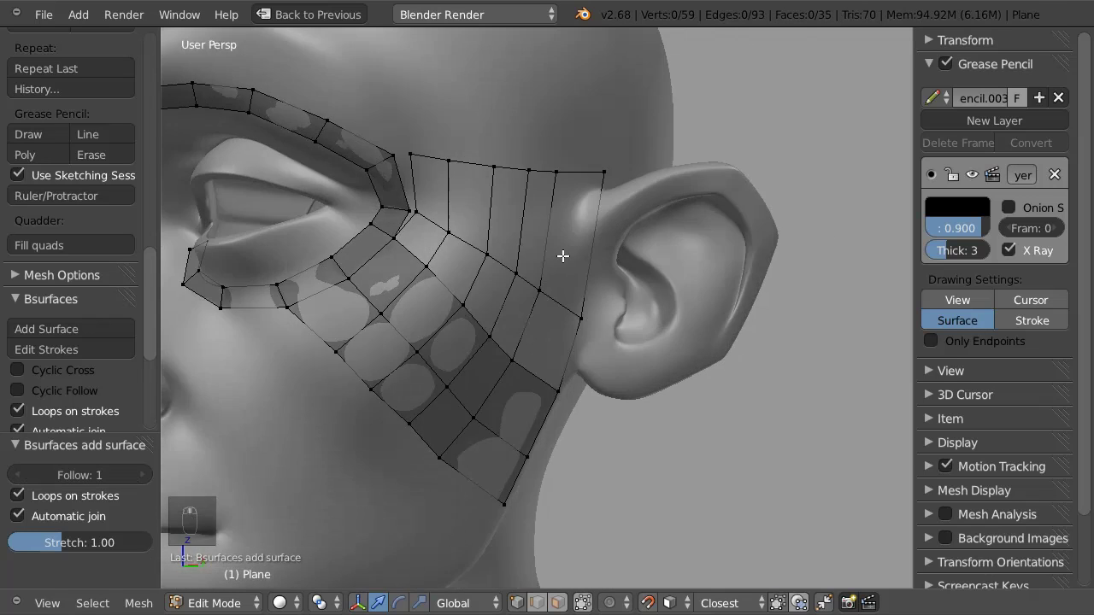
Merge the new patch's front vertex beside the outer eye corner with the neighbouring eye strip vertex, At Center
{"action": "middle_click_drag", "start_coordinate": [563, 256], "coordinate": [499, 237]}
{"action": "right_click_drag", "start_coordinate": [499, 238], "coordinate": [501, 239]}
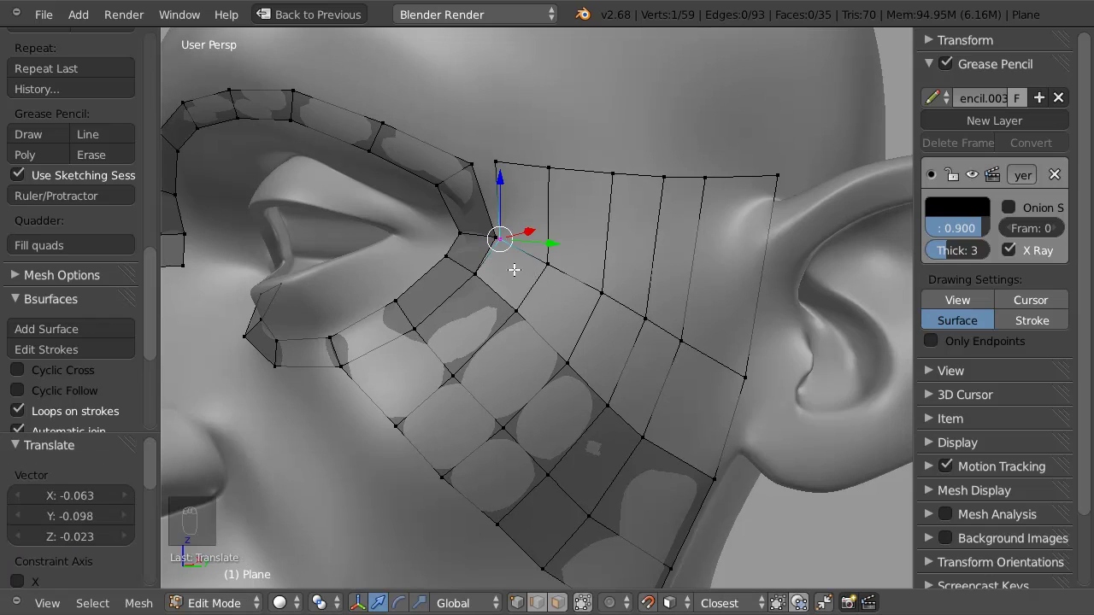
{"action": "right_click", "coordinate": [500, 238], "text": "shift"}
{"action": "key", "text": "alt+m"}
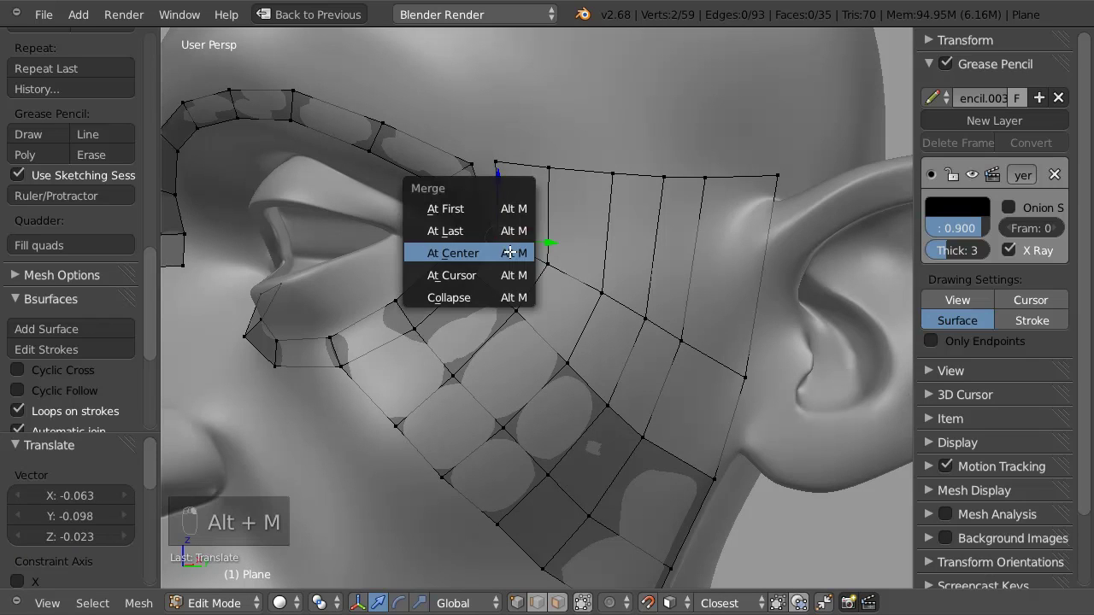
{"action": "left_click", "coordinate": [513, 252]}
Merge the patch's upper front corner onto the brow strip vertex with At Last and adjust the temple vertices
{"action": "right_click", "coordinate": [494, 163], "text": "shift"}
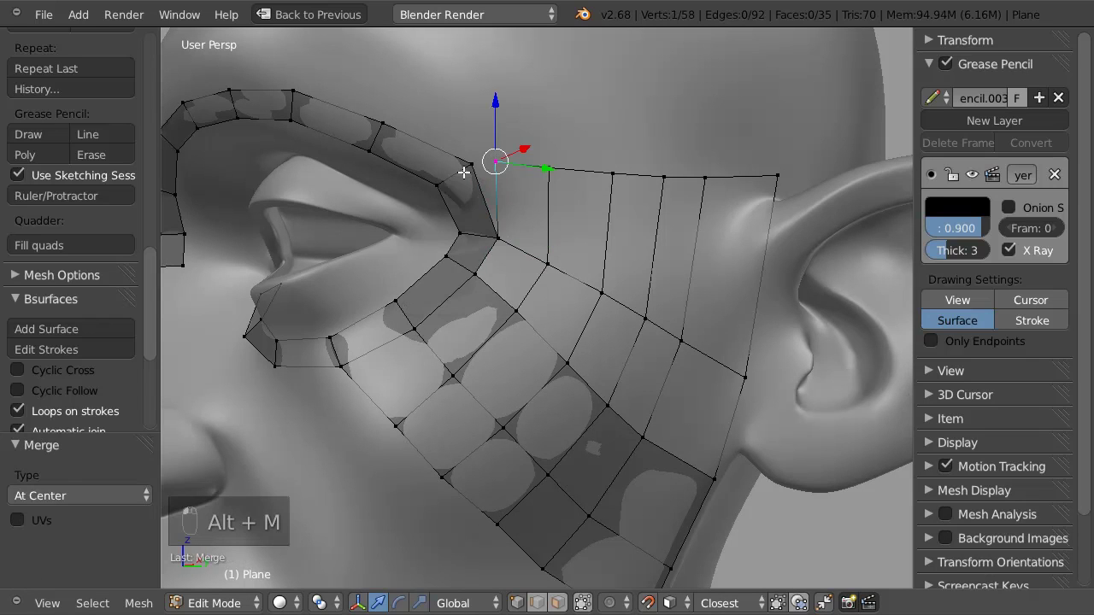
{"action": "key", "text": "alt+m"}
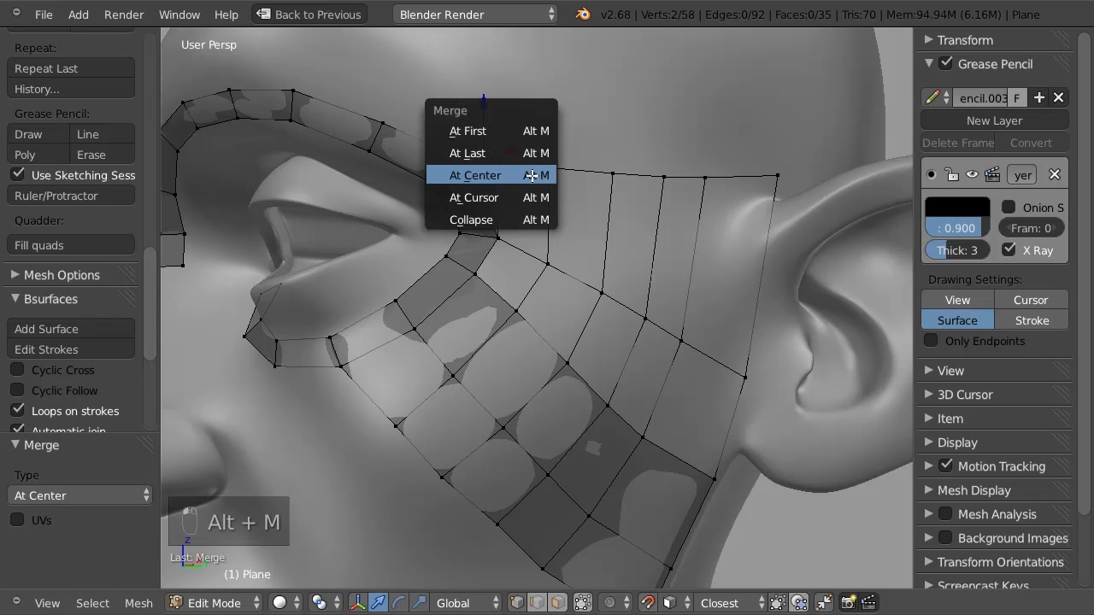
{"action": "left_click", "coordinate": [491, 153]}
{"action": "middle_click_drag", "start_coordinate": [478, 184], "coordinate": [531, 206]}
{"action": "left_click_drag", "start_coordinate": [531, 206], "coordinate": [648, 312]}
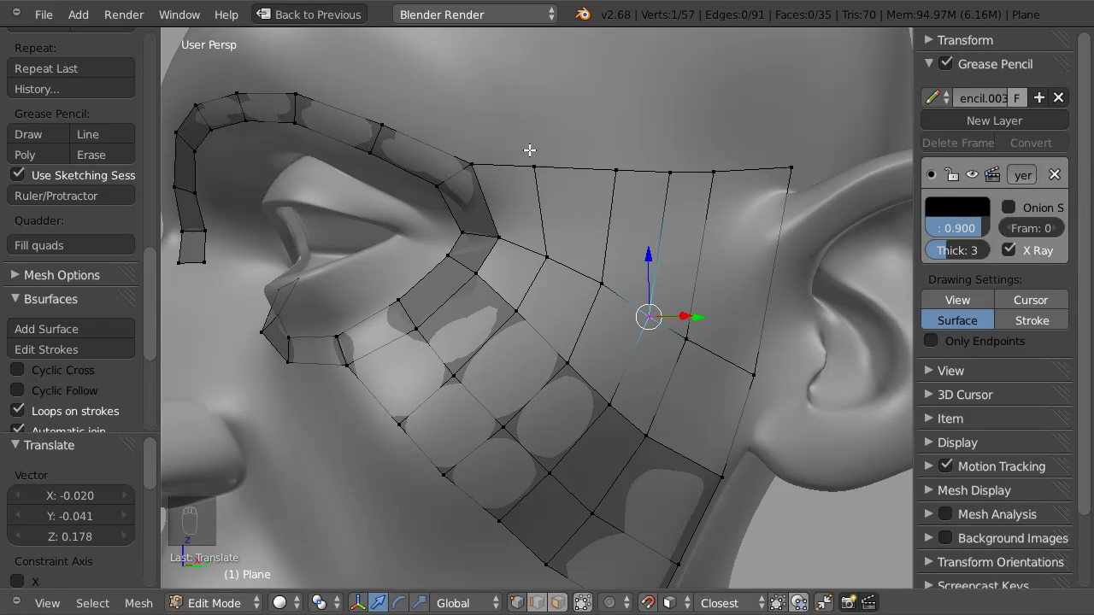
Switch to face selection, select the entire mesh and recalculate its normals to the outside
{"action": "key", "text": "ctrl+Tab"}
{"action": "key", "text": "a"}
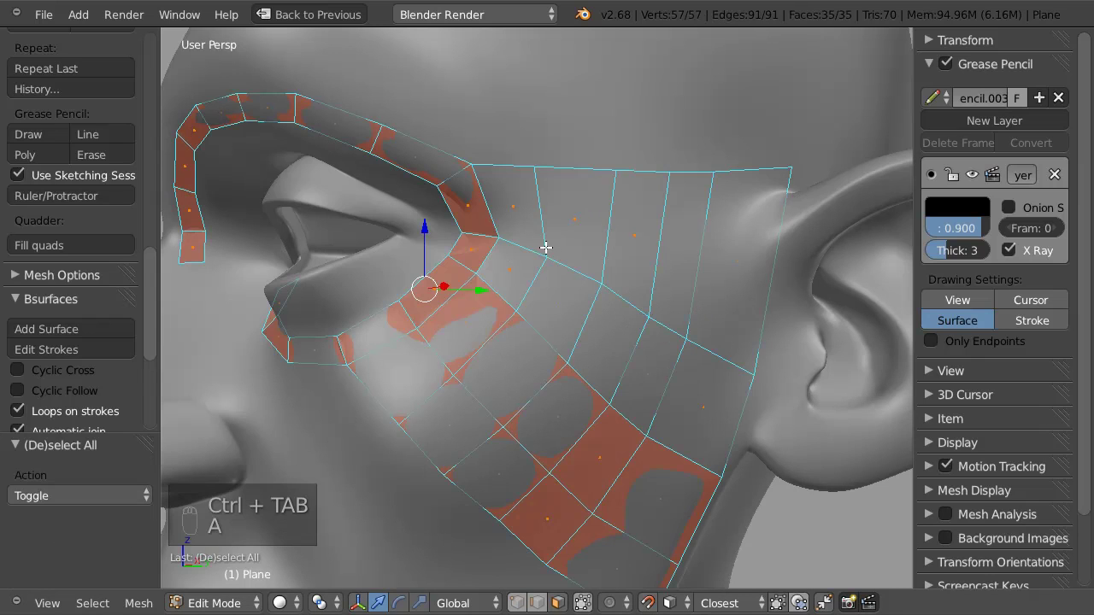
{"action": "left_click", "coordinate": [138, 603]}
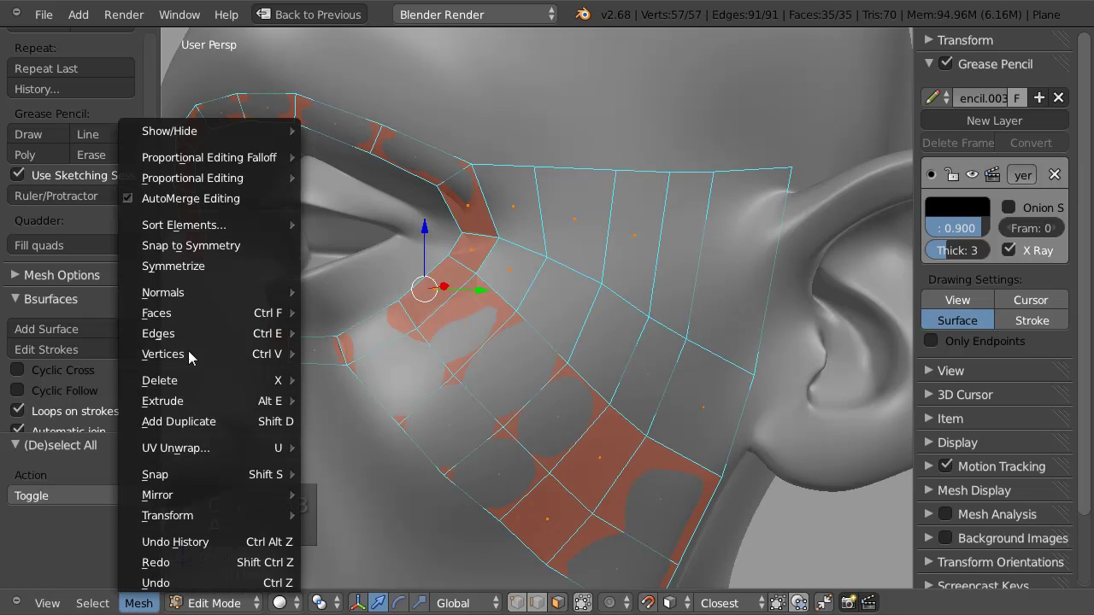
{"action": "mouse_move", "coordinate": [198, 294]}
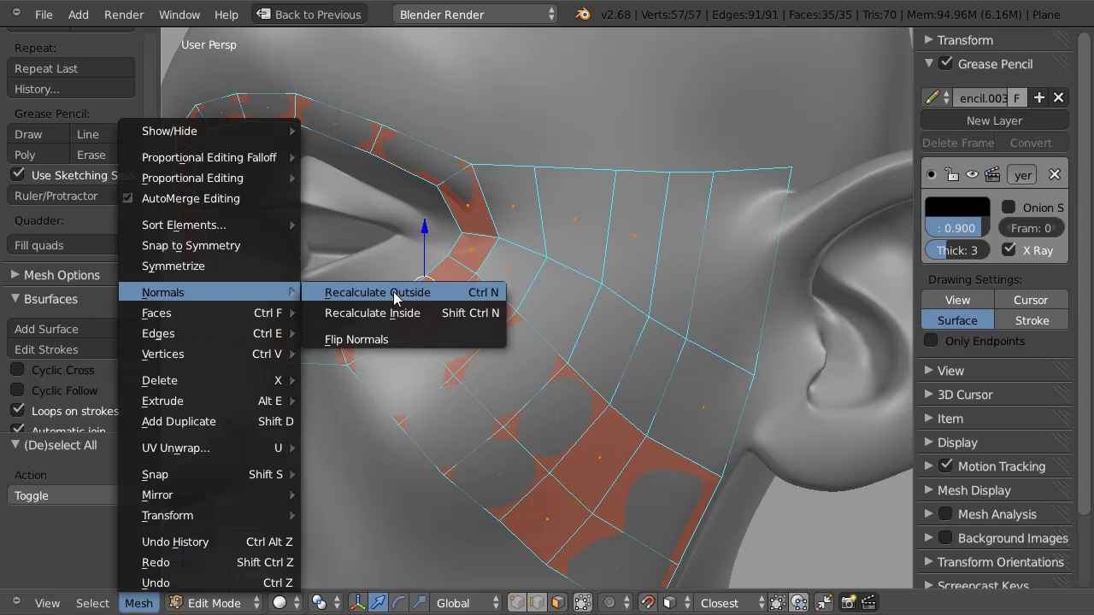
{"action": "left_click", "coordinate": [380, 294]}
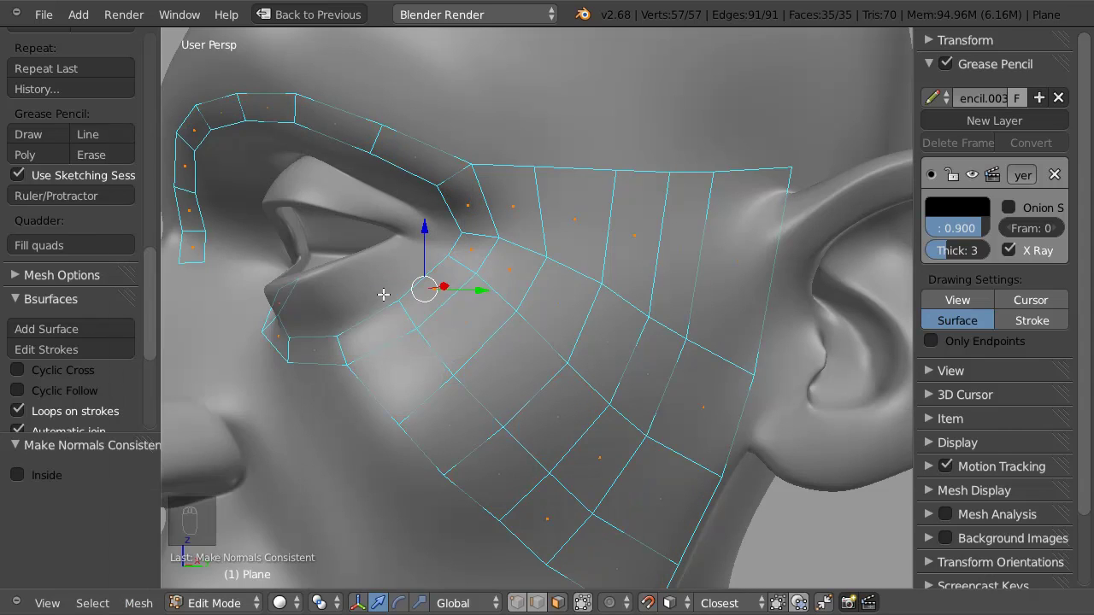
{"action": "left_click", "coordinate": [139, 604]}
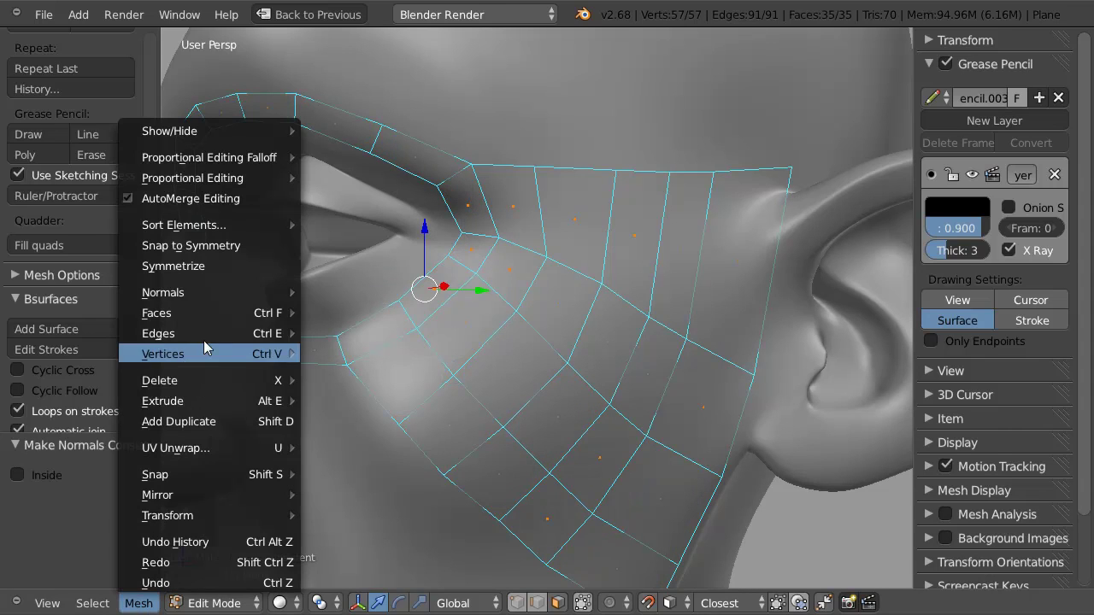
{"action": "mouse_move", "coordinate": [233, 292]}
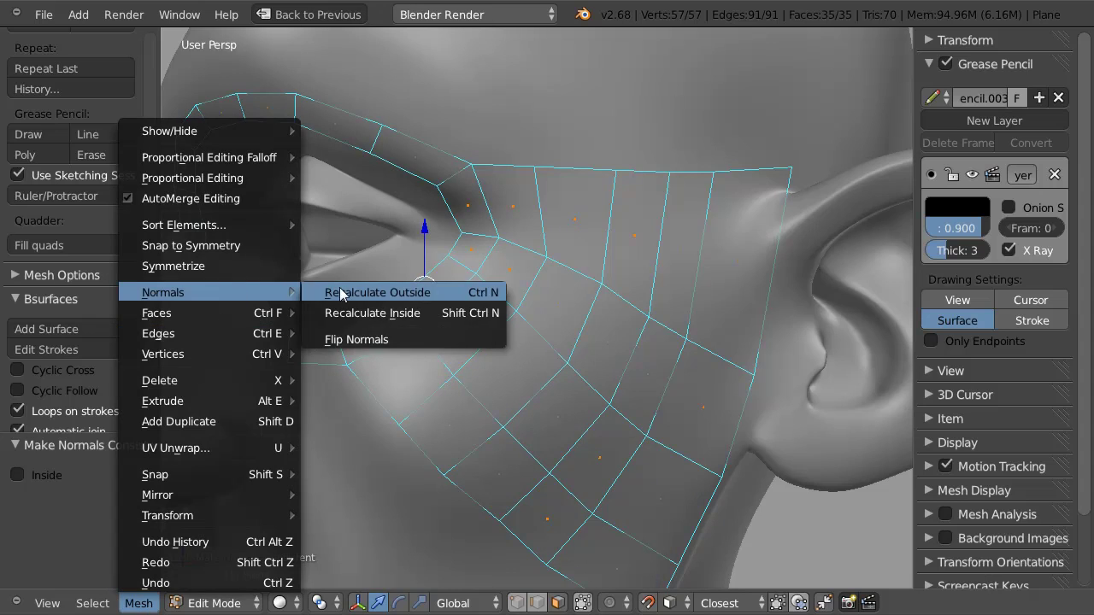
Flip the normals of the whole selected mesh and clear the selection
{"action": "left_click", "coordinate": [356, 339]}
{"action": "middle_click_drag", "start_coordinate": [366, 305], "coordinate": [572, 256]}
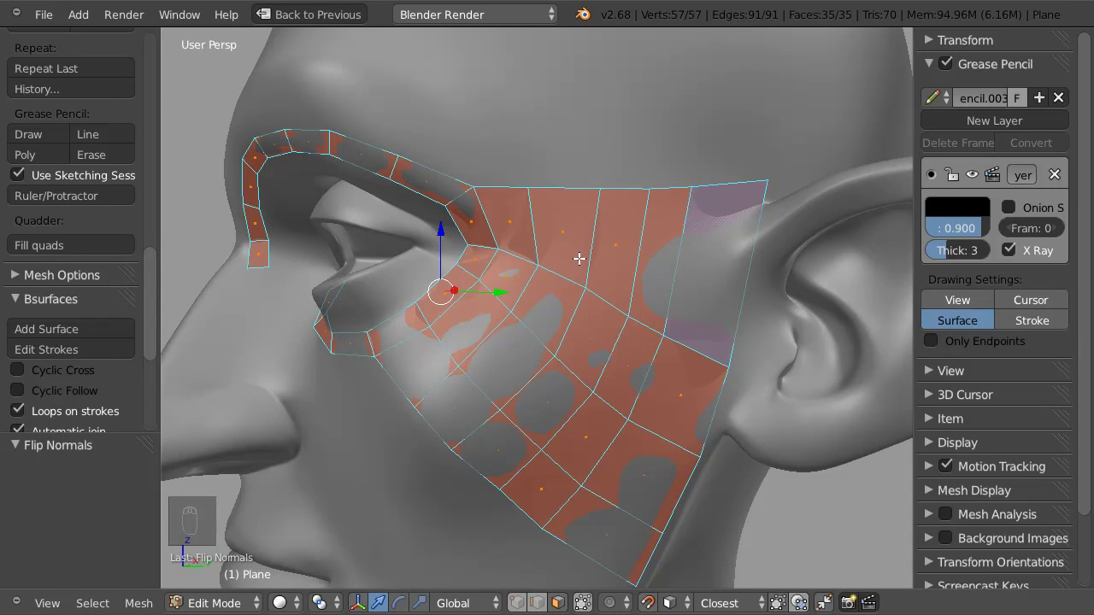
{"action": "middle_click_drag", "start_coordinate": [496, 225], "coordinate": [589, 187]}
{"action": "key", "text": "a"}
{"action": "middle_click_drag", "start_coordinate": [515, 244], "coordinate": [494, 260]}
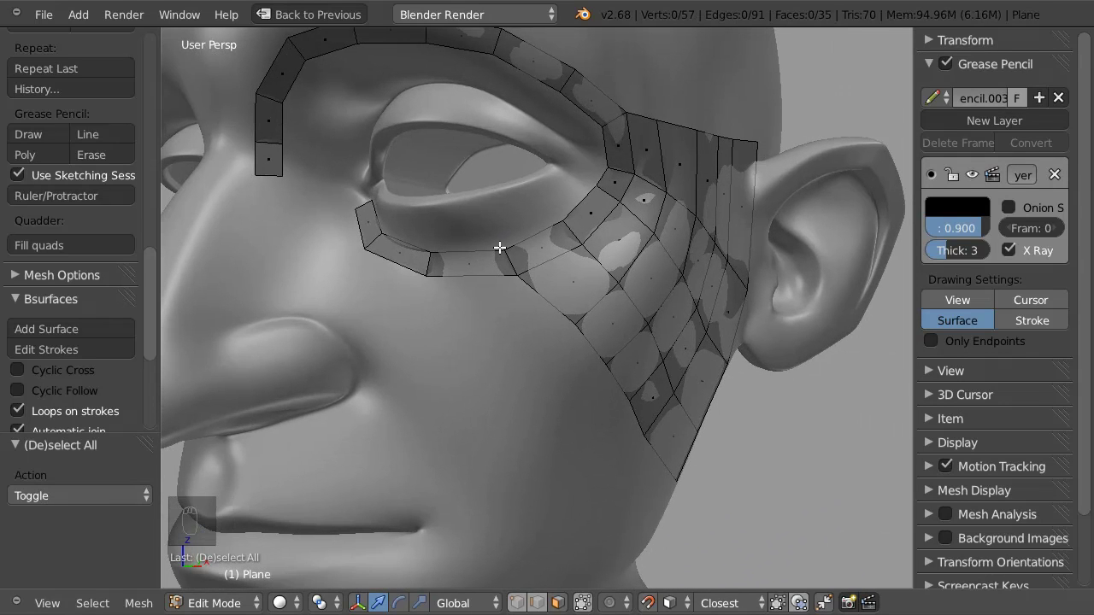
{"action": "middle_click_drag", "start_coordinate": [499, 247], "coordinate": [557, 334]}
In edge selection, extrude the cheek patch's front edge below the eye into three quads toward the mouth corner
{"action": "key", "text": "ctrl+Tab"}
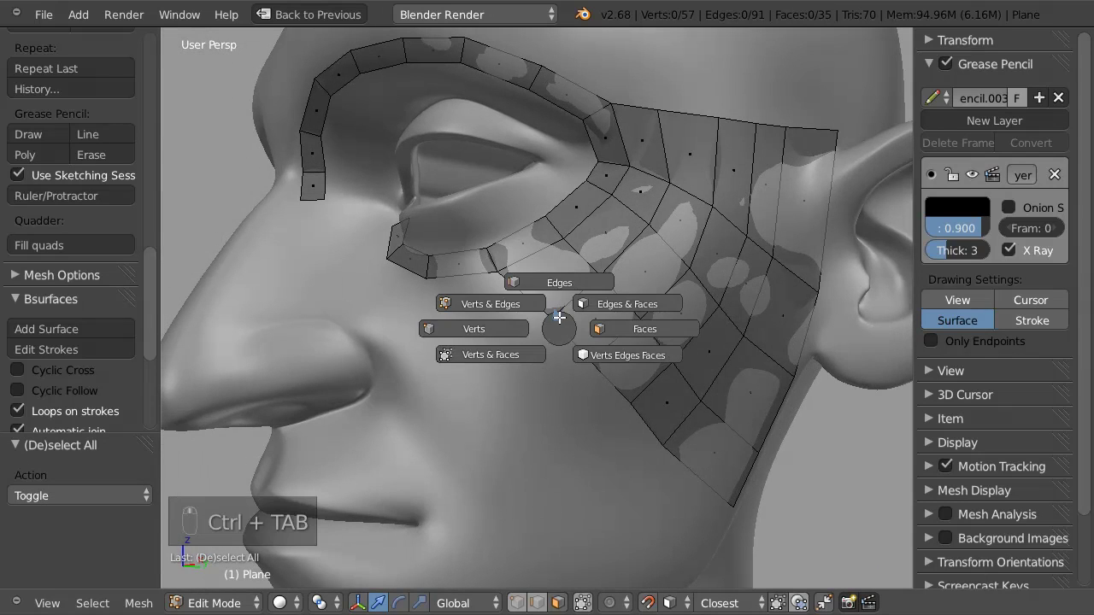
{"action": "right_click", "coordinate": [568, 318]}
{"action": "middle_click_drag", "start_coordinate": [539, 396], "coordinate": [528, 357]}
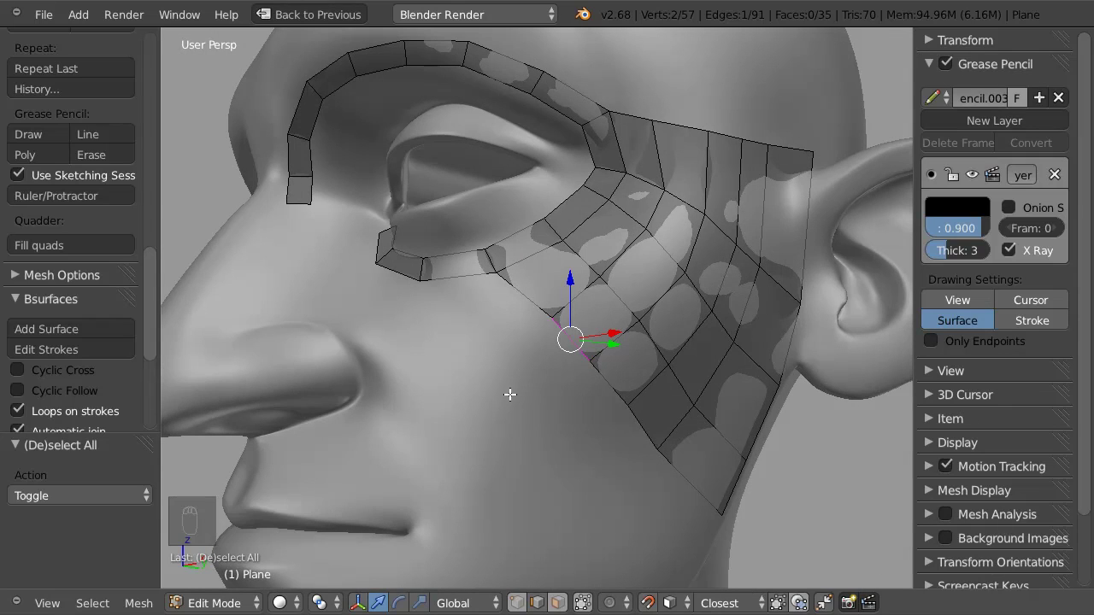
{"action": "left_click", "coordinate": [513, 389], "text": "ctrl"}
{"action": "left_click", "coordinate": [469, 423], "text": "ctrl"}
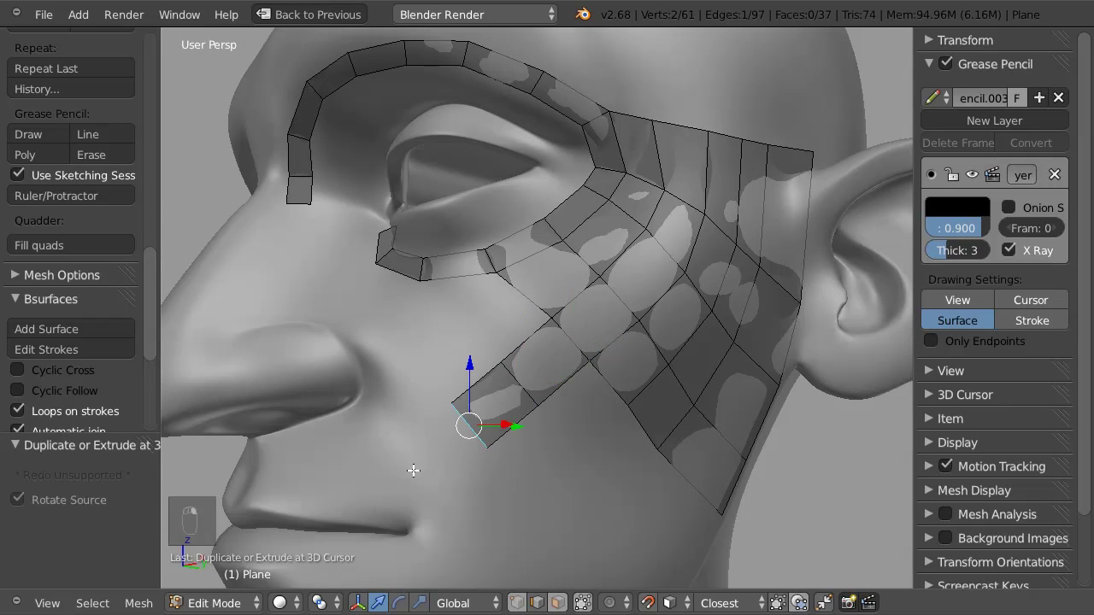
{"action": "left_click", "coordinate": [411, 470], "text": "ctrl"}
{"action": "middle_click_drag", "start_coordinate": [545, 373], "coordinate": [522, 284], "text": "shift"}
{"action": "scroll", "coordinate": [534, 273], "scroll_direction": "up", "scroll_amount": 4}
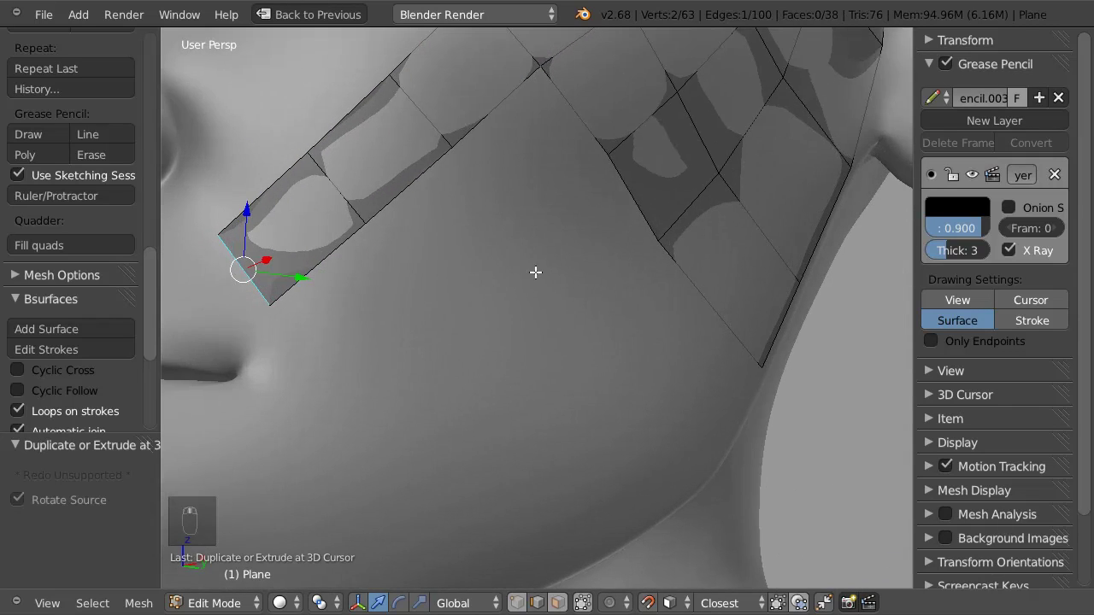
In vertex selection, fill a second row of three quads beneath the new cheek strip, starting from its inner corner
{"action": "scroll", "coordinate": [532, 268], "scroll_direction": "down", "scroll_amount": 1}
{"action": "key", "text": "ctrl+Tab"}
{"action": "left_click", "coordinate": [394, 177]}
{"action": "right_click", "coordinate": [539, 92]}
{"action": "middle_click_drag", "start_coordinate": [507, 166], "coordinate": [518, 198], "text": "shift"}
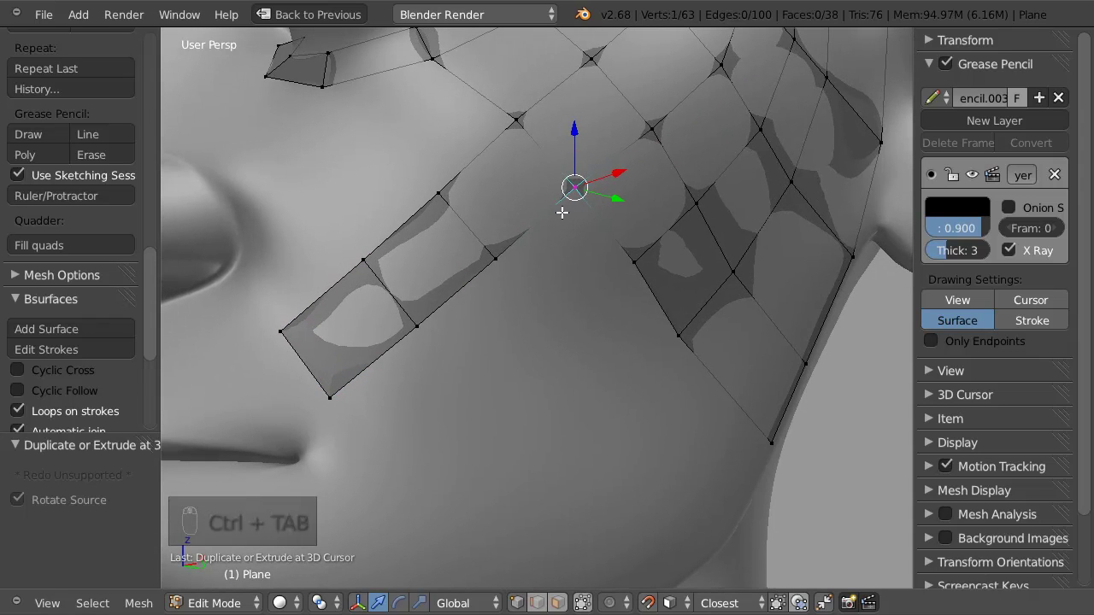
{"action": "key", "text": "f"}
{"action": "left_click", "coordinate": [556, 342]}
{"action": "key", "text": "f"}
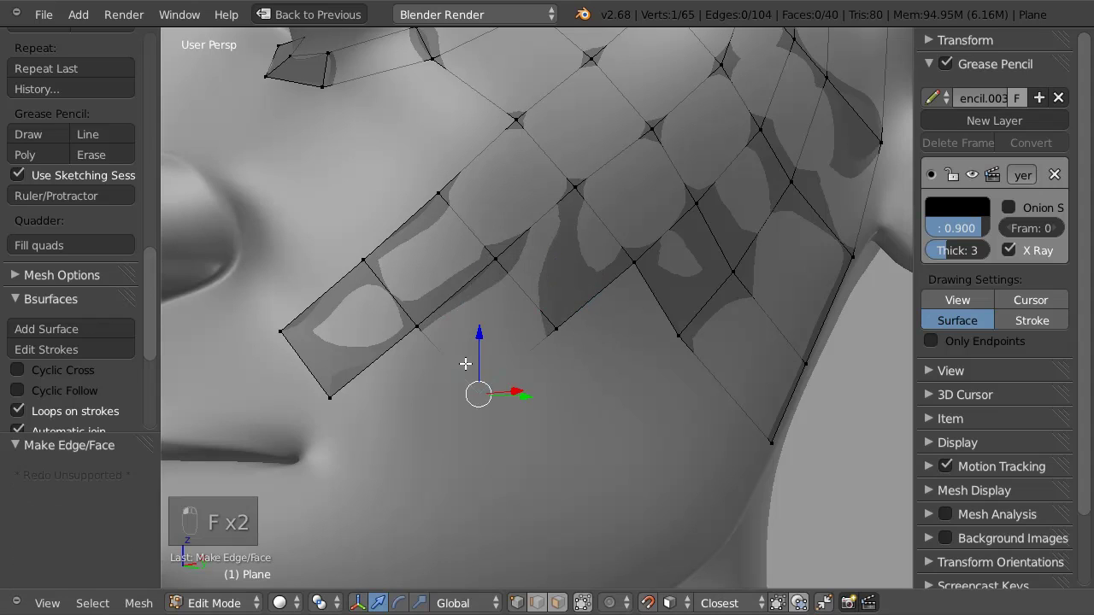
{"action": "left_click", "coordinate": [469, 387]}
{"action": "key", "text": "f"}
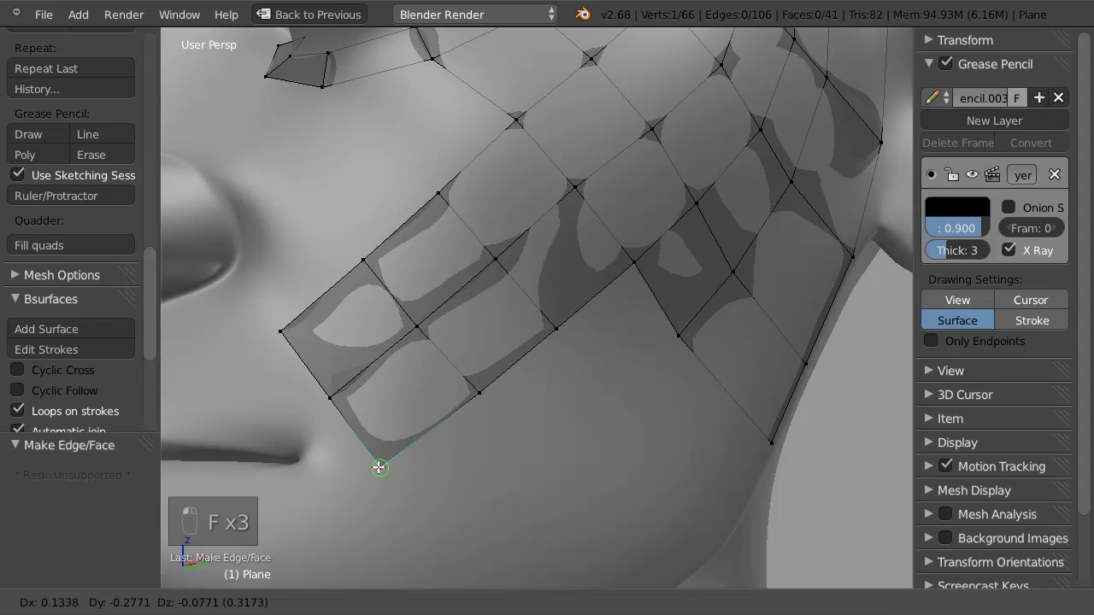
{"action": "left_click", "coordinate": [378, 466]}
Fill a third row of three quads along the lower cheek, placing the new vertices toward the jaw
{"action": "mouse_move", "coordinate": [502, 329]}
{"action": "middle_mouse_down"}
{"action": "mouse_move", "coordinate": [519, 339]}
{"action": "mouse_move", "coordinate": [503, 317]}
{"action": "middle_mouse_up"}
{"action": "right_click", "coordinate": [594, 228]}
{"action": "key", "text": "f"}
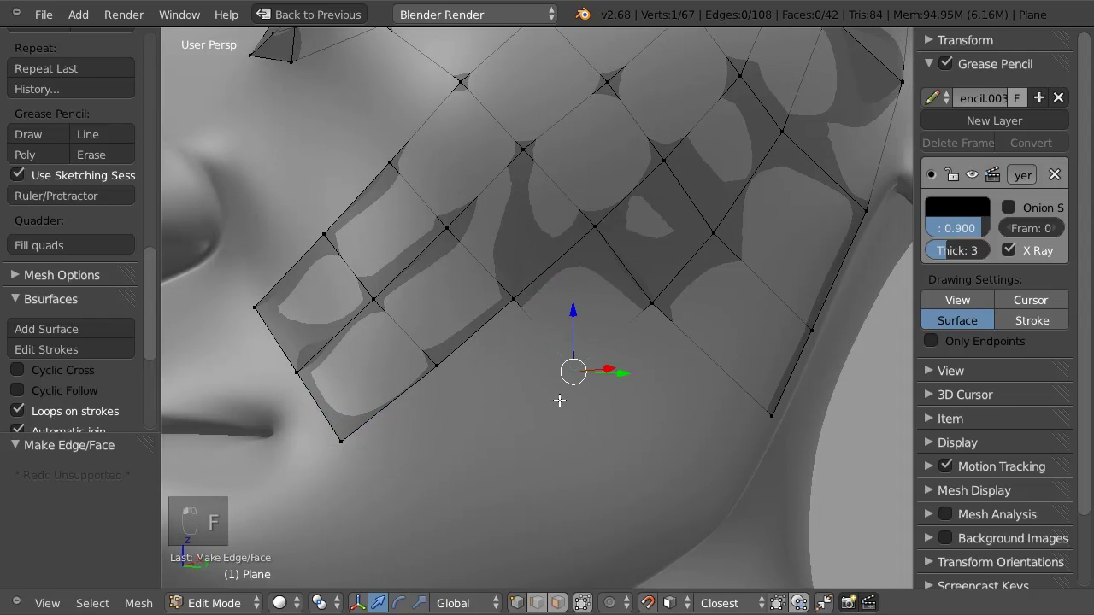
{"action": "key", "text": "f"}
{"action": "left_click", "coordinate": [502, 451]}
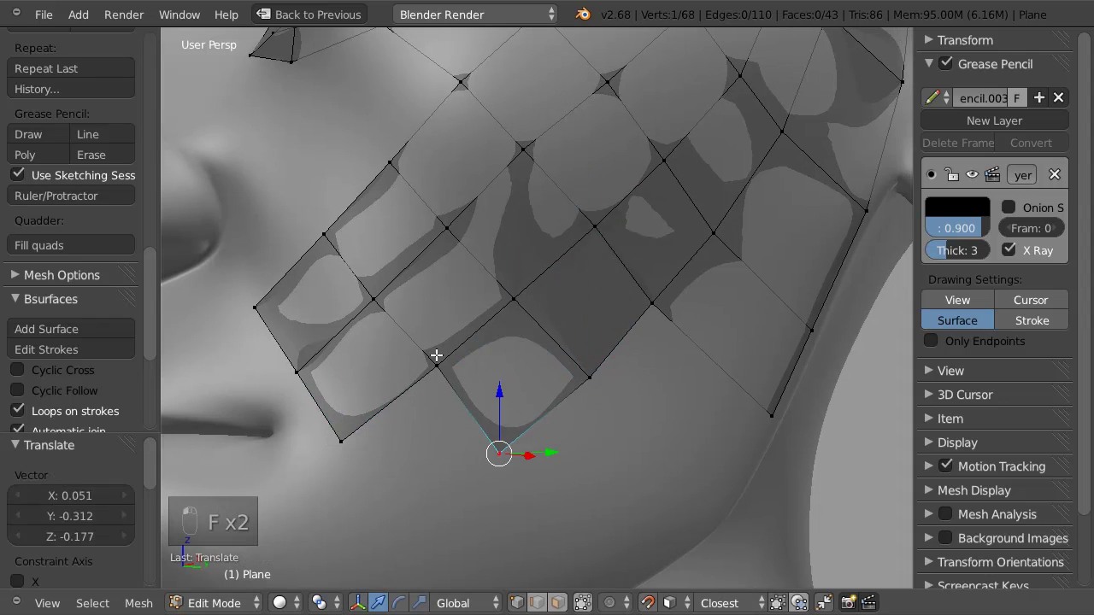
{"action": "key", "text": "f"}
{"action": "left_click", "coordinate": [393, 517]}
Reposition the vertices at the outer eye corner where the brow strip meets the temple patch
{"action": "middle_click_drag", "start_coordinate": [408, 254], "coordinate": [542, 294], "text": "shift"}
{"action": "scroll", "coordinate": [590, 261], "scroll_direction": "up", "scroll_amount": 4}
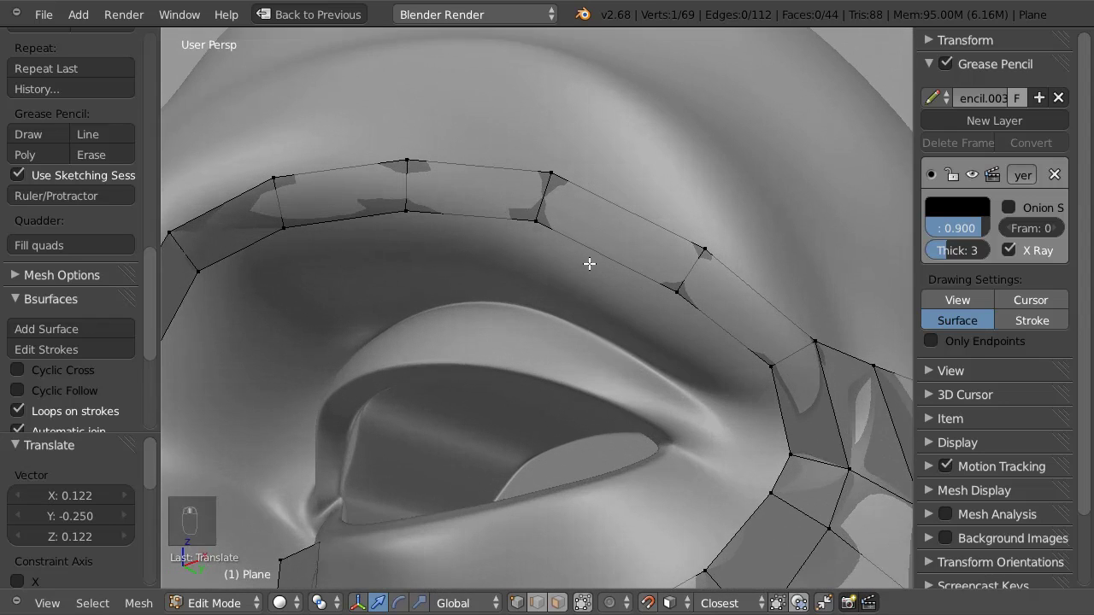
{"action": "left_click_drag", "start_coordinate": [846, 469], "coordinate": [794, 447]}
{"action": "left_click_drag", "start_coordinate": [800, 362], "coordinate": [818, 408]}
{"action": "left_click_drag", "start_coordinate": [846, 347], "coordinate": [880, 396]}
{"action": "mouse_move", "coordinate": [795, 448]}
{"action": "left_mouse_down"}
{"action": "mouse_move", "coordinate": [786, 456]}
{"action": "mouse_move", "coordinate": [803, 436]}
{"action": "mouse_move", "coordinate": [781, 451]}
{"action": "left_mouse_up"}
Fill three quads on the inner side of the brow strip above the upper eyelid, starting at the outer eye corner
{"action": "left_click", "coordinate": [816, 408]}
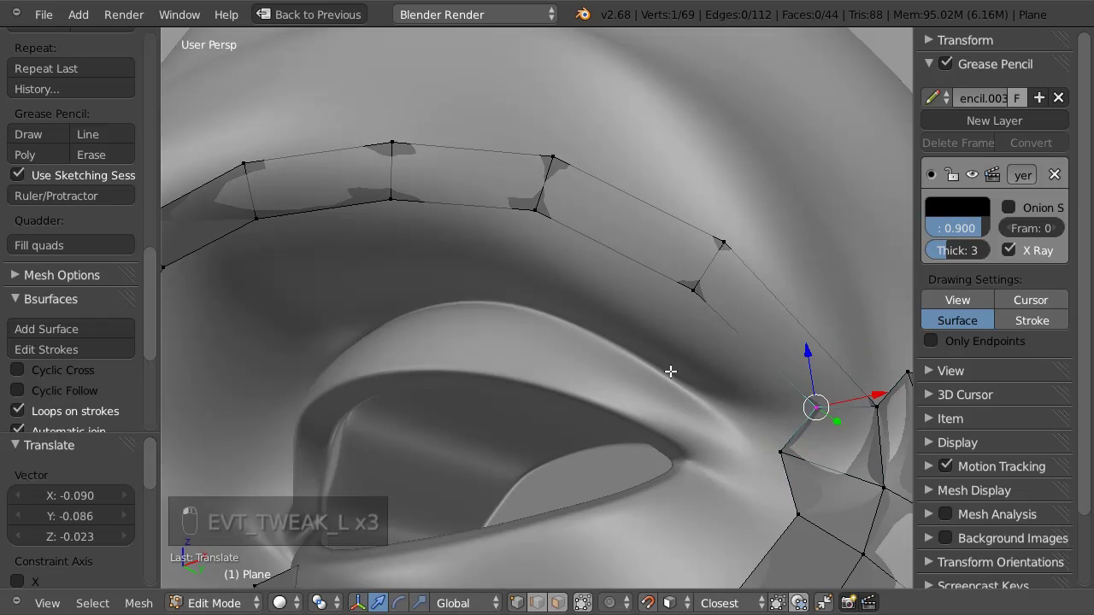
{"action": "key", "text": "f"}
{"action": "left_click_drag", "start_coordinate": [657, 345], "coordinate": [655, 366]}
{"action": "key", "text": "f"}
{"action": "left_click_drag", "start_coordinate": [503, 291], "coordinate": [535, 305]}
{"action": "key", "text": "f"}
Move the brow strip's eye-side vertices closer to the eyelid, widening the strip from the brow down beside the nose
{"action": "middle_click_drag", "start_coordinate": [403, 293], "coordinate": [398, 290]}
{"action": "left_click_drag", "start_coordinate": [399, 290], "coordinate": [412, 315]}
{"action": "left_click_drag", "start_coordinate": [438, 204], "coordinate": [433, 235]}
{"action": "left_click_drag", "start_coordinate": [568, 253], "coordinate": [564, 284]}
{"action": "left_click_drag", "start_coordinate": [671, 359], "coordinate": [659, 367]}
{"action": "middle_click_drag", "start_coordinate": [407, 205], "coordinate": [603, 171]}
{"action": "left_click_drag", "start_coordinate": [603, 171], "coordinate": [475, 262]}
{"action": "left_click_drag", "start_coordinate": [336, 255], "coordinate": [420, 330]}
{"action": "left_click_drag", "start_coordinate": [305, 350], "coordinate": [389, 401]}
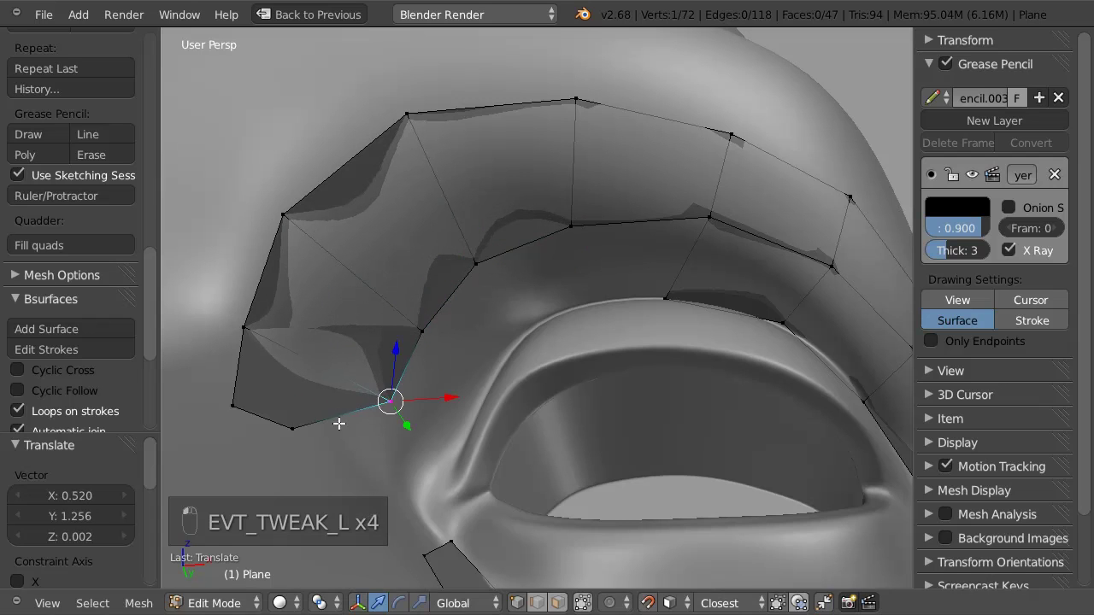
{"action": "left_click_drag", "start_coordinate": [292, 429], "coordinate": [388, 479]}
Continue filling the upper eyelid row with quads toward the inner eye corner, placing each new vertex along the lid crease
{"action": "middle_click_drag", "start_coordinate": [665, 268], "coordinate": [656, 160]}
{"action": "left_click_drag", "start_coordinate": [655, 160], "coordinate": [649, 168]}
{"action": "key", "text": "f"}
{"action": "left_click_drag", "start_coordinate": [528, 282], "coordinate": [543, 292]}
{"action": "key", "text": "f"}
{"action": "middle_click_drag", "start_coordinate": [470, 305], "coordinate": [422, 330]}
{"action": "left_click_drag", "start_coordinate": [468, 346], "coordinate": [493, 351]}
{"action": "key", "text": "f"}
{"action": "left_click_drag", "start_coordinate": [466, 428], "coordinate": [482, 394]}
{"action": "key", "text": "f"}
{"action": "left_click_drag", "start_coordinate": [464, 454], "coordinate": [468, 443]}
Extend the eyelid row to the inner eye corner and bridge its end to the lower eye strip with a quad
{"action": "left_click", "coordinate": [387, 426]}
{"action": "key", "text": "f"}
{"action": "left_click_drag", "start_coordinate": [464, 517], "coordinate": [432, 514]}
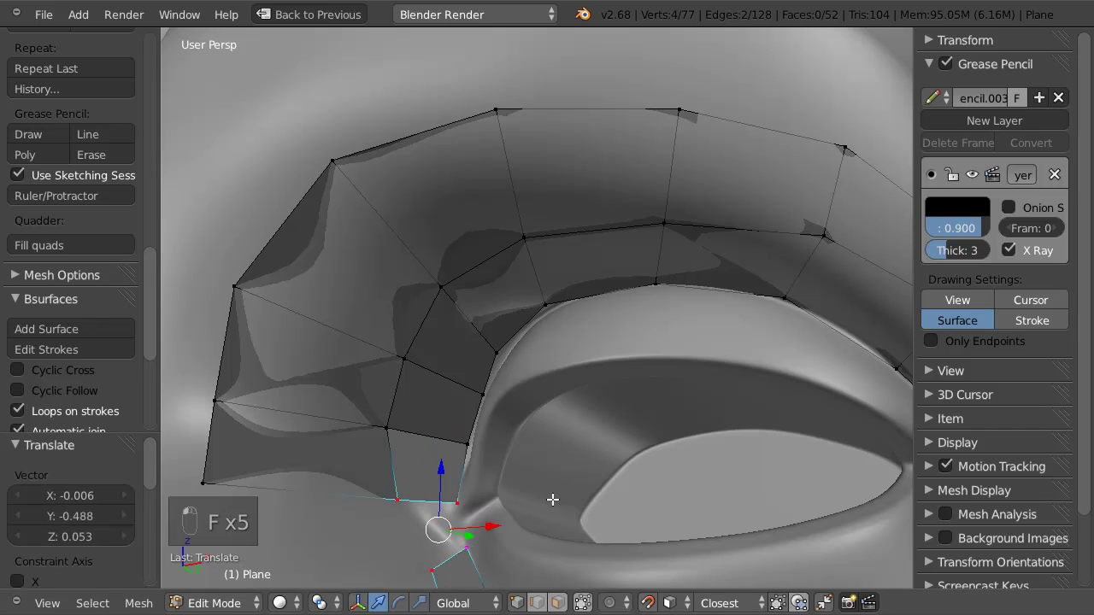
{"action": "key", "text": "f"}
Move the brow strip's outer edge vertices inward to even out the ring around the eye
{"action": "middle_click_drag", "start_coordinate": [626, 315], "coordinate": [578, 322]}
{"action": "left_click_drag", "start_coordinate": [500, 164], "coordinate": [402, 234]}
{"action": "left_click_drag", "start_coordinate": [285, 291], "coordinate": [340, 319]}
{"action": "left_click_drag", "start_coordinate": [269, 386], "coordinate": [312, 457]}
{"action": "scroll", "coordinate": [578, 254], "scroll_direction": "down", "scroll_amount": 5}
{"action": "scroll", "coordinate": [649, 155], "scroll_direction": "up", "scroll_amount": 8}
{"action": "left_click_drag", "start_coordinate": [732, 39], "coordinate": [712, 80]}
{"action": "scroll", "coordinate": [500, 196], "scroll_direction": "down", "scroll_amount": 6}
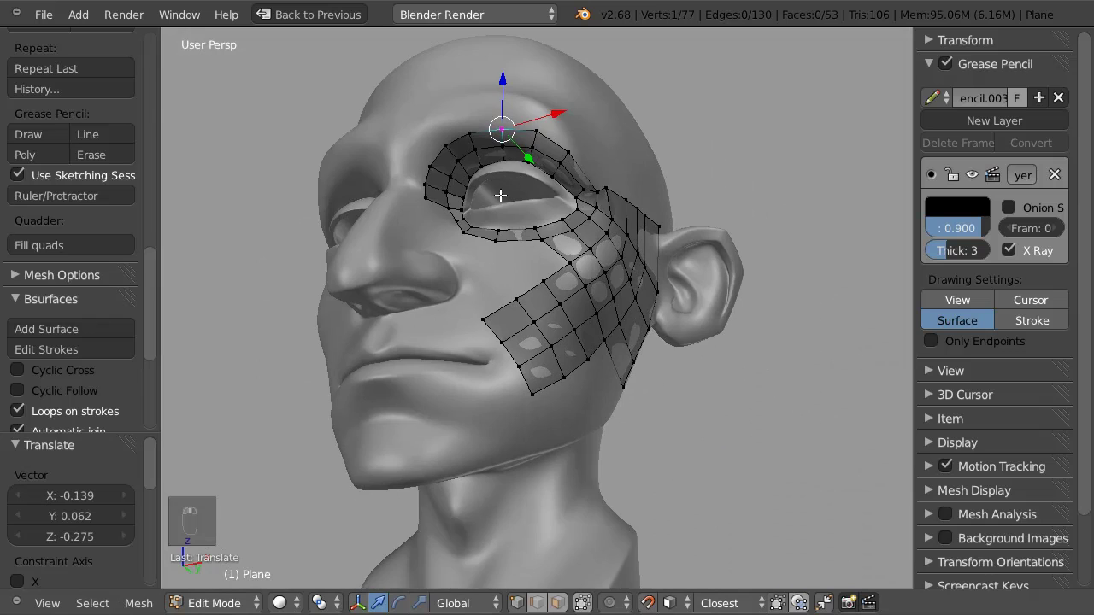
In face selection, paint-select the diagonal row of six faces across the middle of the cheek and delete the faces
{"action": "scroll", "coordinate": [500, 195], "scroll_direction": "up", "scroll_amount": 7}
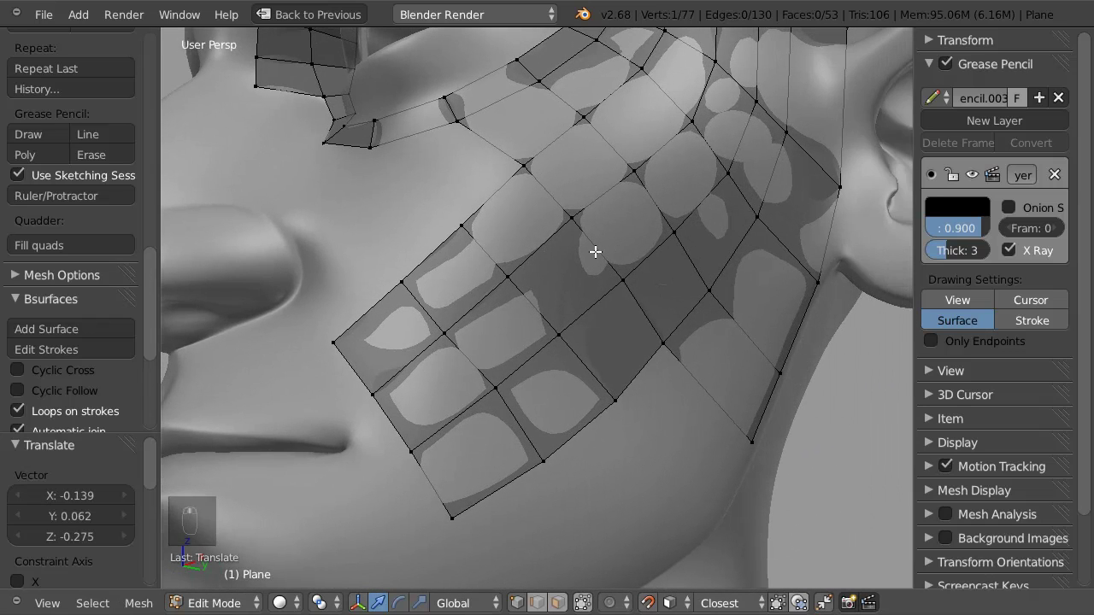
{"action": "middle_click_drag", "start_coordinate": [595, 252], "coordinate": [567, 264]}
{"action": "key", "text": "ctrl+Tab"}
{"action": "left_click", "coordinate": [689, 257]}
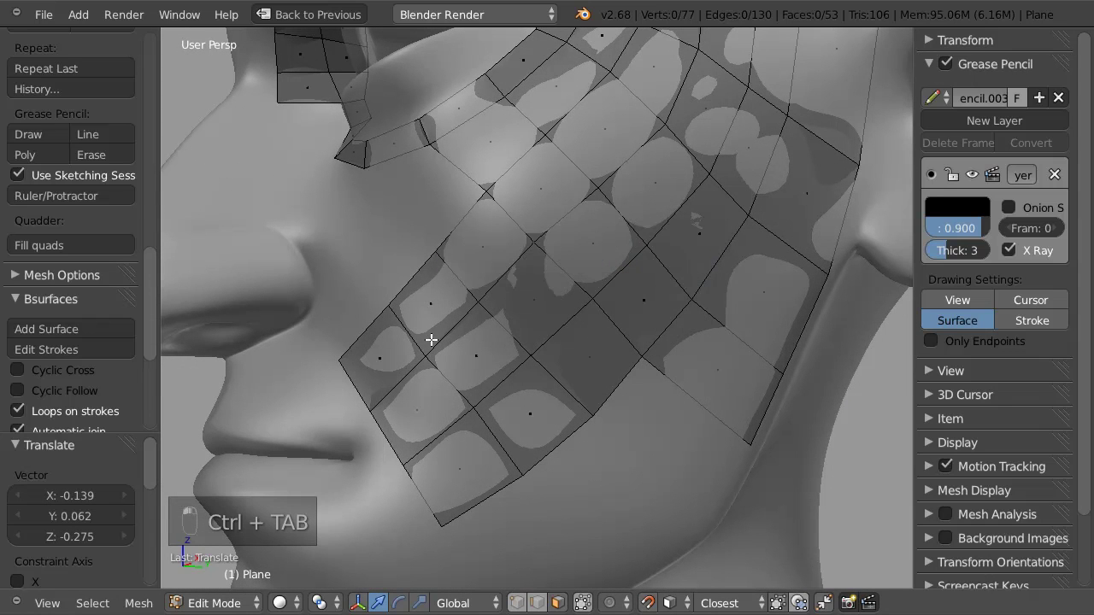
{"action": "key", "text": "c"}
{"action": "mouse_move", "coordinate": [435, 387]}
{"action": "left_mouse_down"}
{"action": "mouse_move", "coordinate": [501, 396]}
{"action": "mouse_move", "coordinate": [650, 197]}
{"action": "mouse_move", "coordinate": [451, 377]}
{"action": "mouse_move", "coordinate": [630, 214]}
{"action": "mouse_move", "coordinate": [696, 120]}
{"action": "left_mouse_up"}
{"action": "key", "text": "x"}
{"action": "left_click", "coordinate": [687, 221]}
{"action": "middle_click_drag", "start_coordinate": [686, 222], "coordinate": [657, 116]}
In edge selection, refill the open diagonal cheek row with quads from the edge at its upper end
{"action": "key", "text": "ctrl+Tab"}
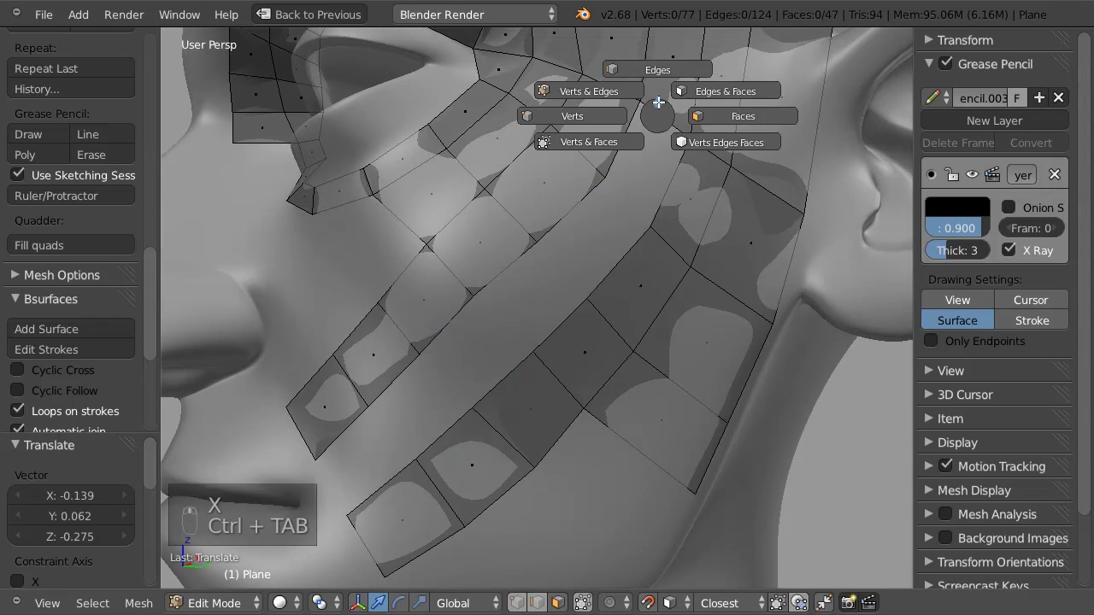
{"action": "left_click", "coordinate": [669, 103]}
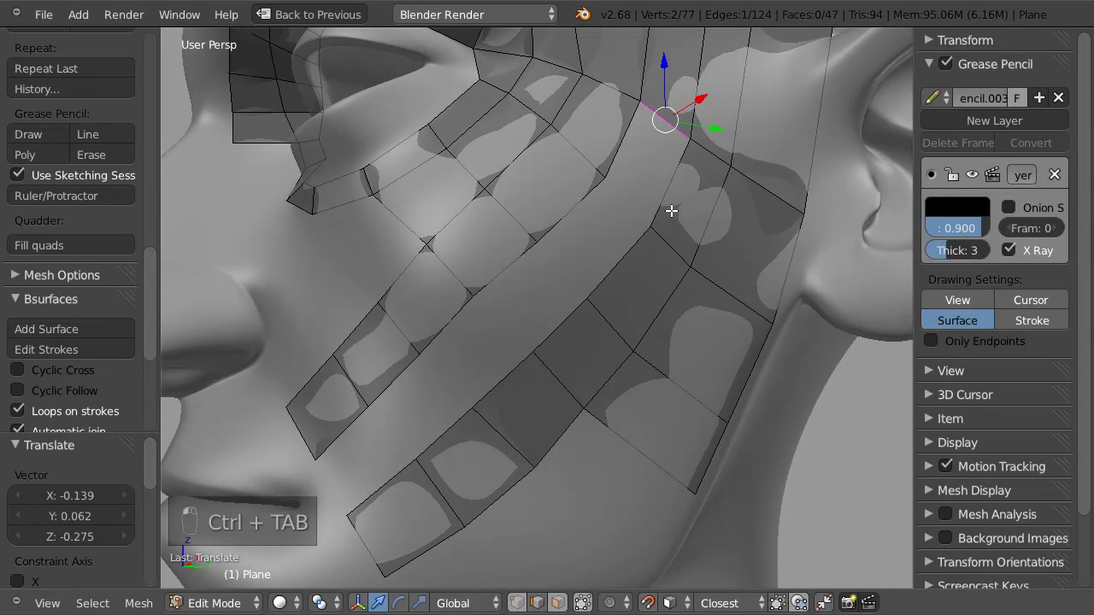
{"action": "key", "text": "f"}
{"action": "key", "text": "f"}
{"action": "key", "text": "f"}
{"action": "key", "text": "f"}
{"action": "key", "text": "f"}
{"action": "key", "text": "f"}
{"action": "key", "text": "f"}
{"action": "key", "text": "f"}
{"action": "key", "text": "f"}
{"action": "key", "text": "f"}
{"action": "key", "text": "f"}
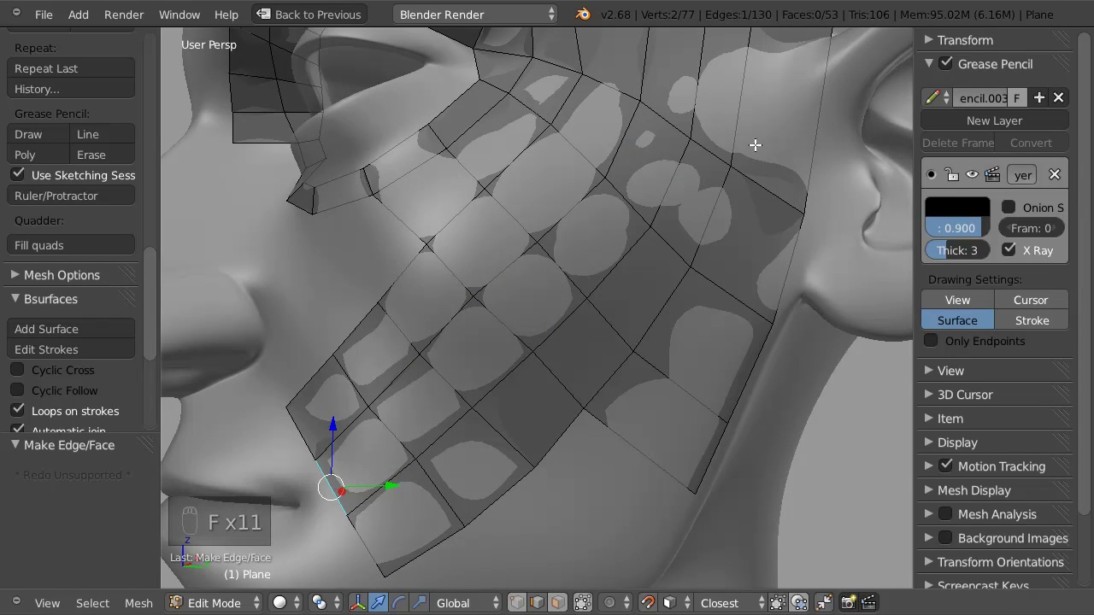
Undo the edge-based refill of the diagonal cheek row
{"action": "key", "text": "ctrl+z"}
{"action": "key", "text": "ctrl+z"}
{"action": "key", "text": "ctrl+z"}
{"action": "key", "text": "ctrl+z"}
{"action": "key", "text": "ctrl+z"}
{"action": "key", "text": "ctrl+z"}
{"action": "key", "text": "ctrl+z"}
{"action": "key", "text": "ctrl+z"}
{"action": "key", "text": "ctrl+z"}
{"action": "key", "text": "ctrl+z"}
{"action": "key", "text": "ctrl+z"}
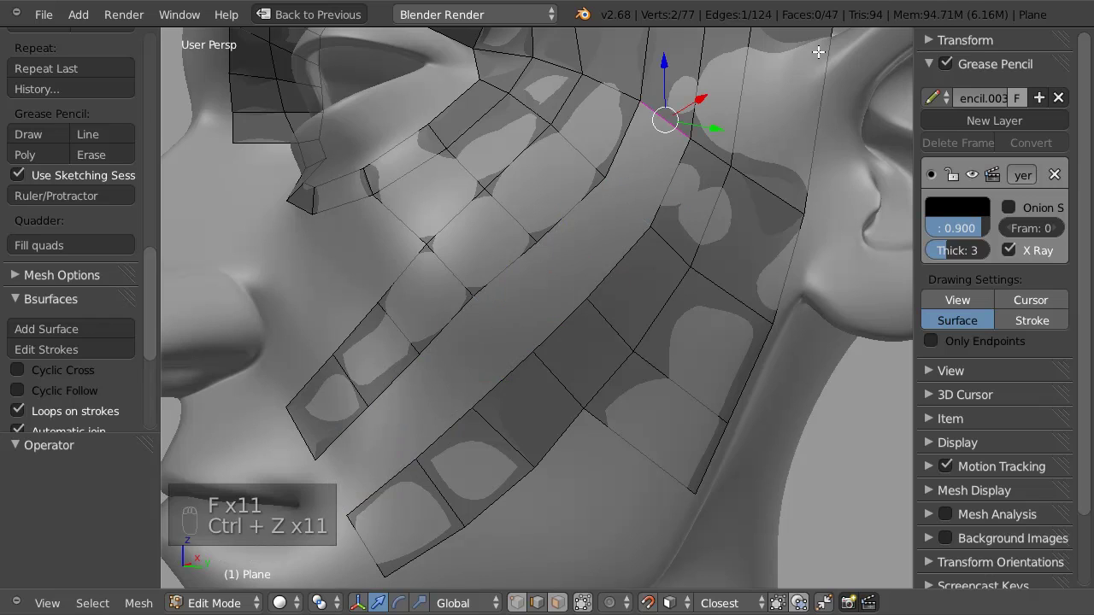
In vertex selection, refill the diagonal cheek gap with quads from the two vertices at its upper end
{"action": "key", "text": "ctrl+Tab"}
{"action": "left_click", "coordinate": [559, 112]}
{"action": "right_click", "coordinate": [640, 109]}
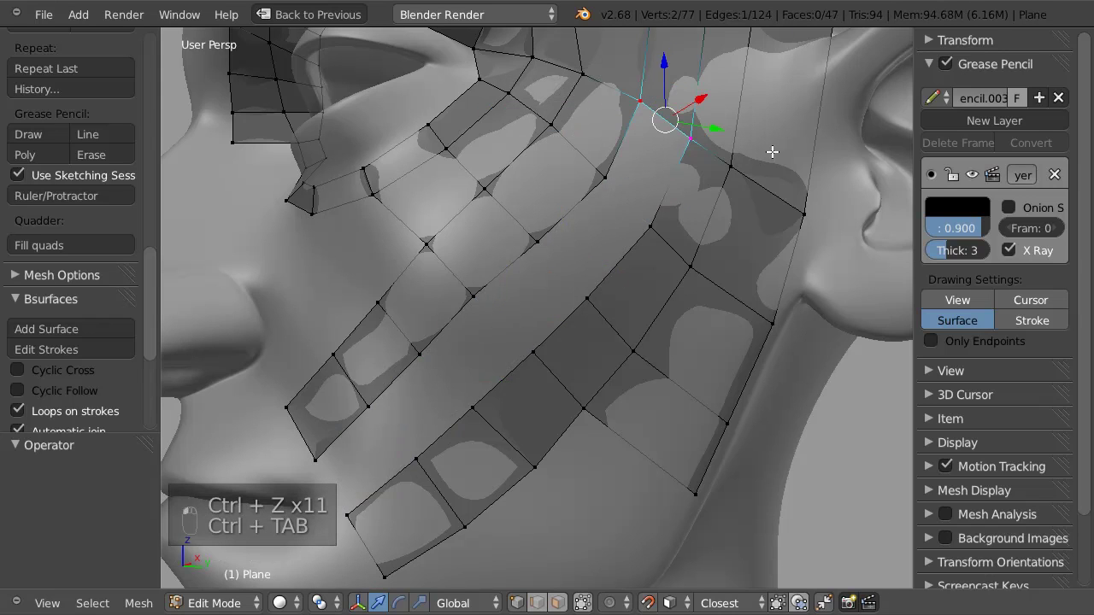
{"action": "key", "text": "f"}
{"action": "key", "text": "f"}
{"action": "key", "text": "f"}
{"action": "key", "text": "f"}
{"action": "key", "text": "f"}
{"action": "key", "text": "f"}
{"action": "key", "text": "f"}
{"action": "key", "text": "f"}
{"action": "key", "text": "f"}
{"action": "key", "text": "f"}
{"action": "key", "text": "f"}
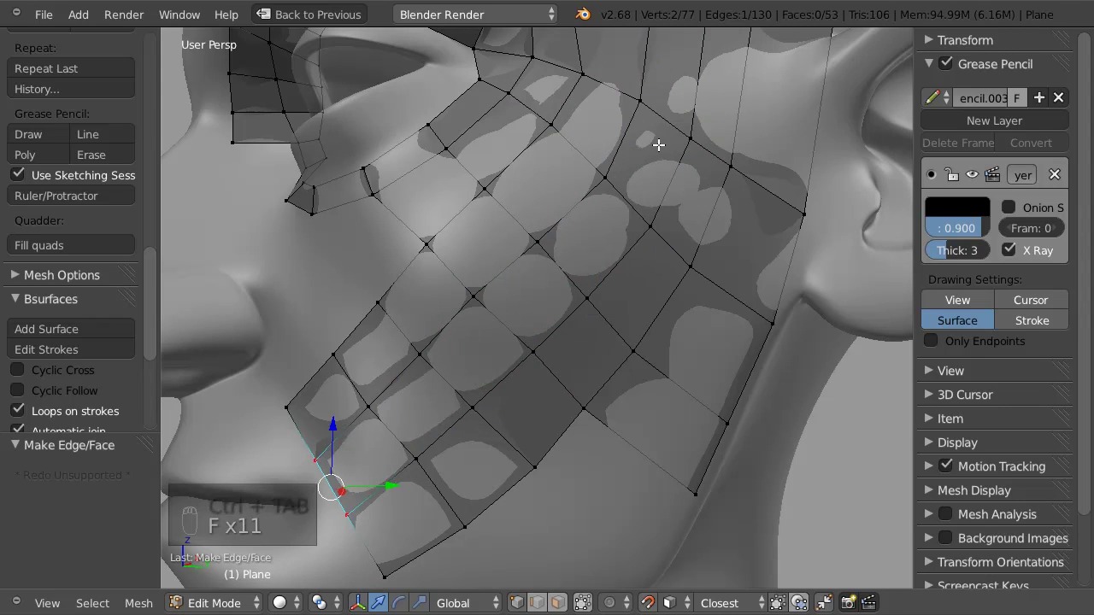
{"action": "middle_click_drag", "start_coordinate": [567, 223], "coordinate": [633, 231]}
{"action": "left_click_drag", "start_coordinate": [633, 232], "coordinate": [634, 244]}
{"action": "middle_click_drag", "start_coordinate": [632, 246], "coordinate": [556, 268]}
{"action": "left_click", "coordinate": [549, 268]}
{"action": "key", "text": "f"}
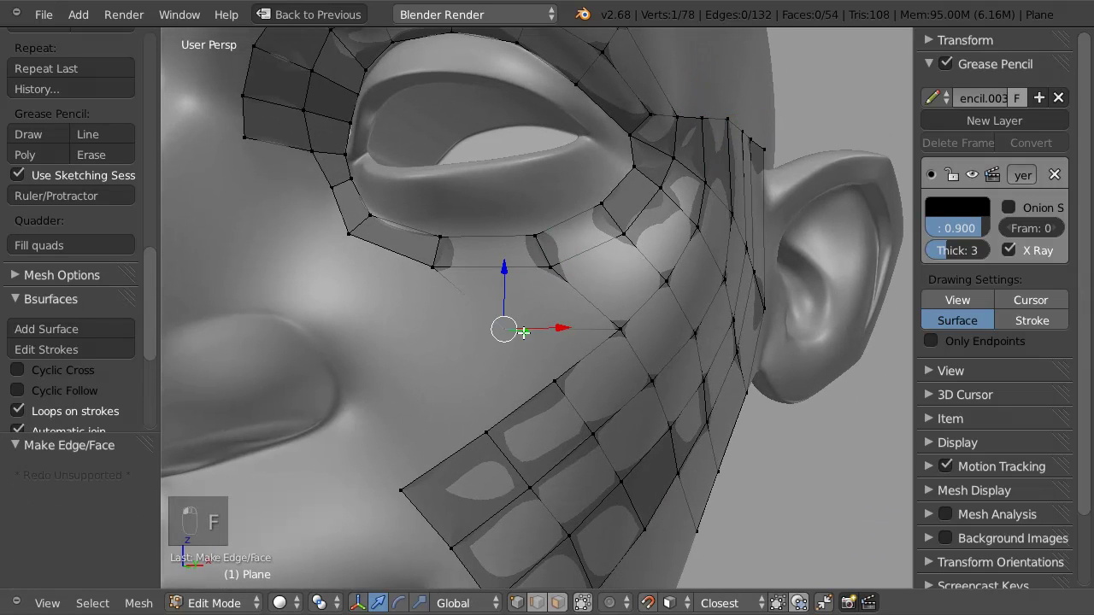
{"action": "left_click", "coordinate": [535, 345]}
{"action": "mouse_move", "coordinate": [511, 337]}
{"action": "left_mouse_down"}
{"action": "mouse_move", "coordinate": [502, 319]}
{"action": "mouse_move", "coordinate": [519, 319]}
{"action": "left_mouse_up"}
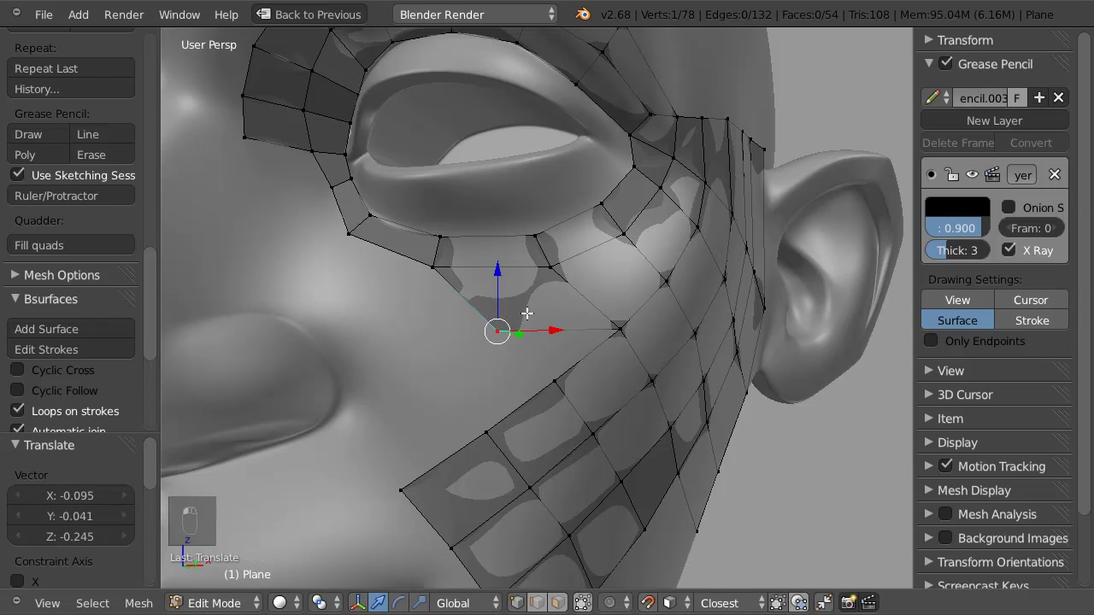
{"action": "key", "text": "ctrl+Tab"}
{"action": "left_click", "coordinate": [538, 313]}
{"action": "key", "text": "x"}
{"action": "left_click", "coordinate": [569, 314]}
In vertex selection, fill two quads below the lower eye strip from the cheek patch's front corner toward the nose
{"action": "key", "text": "ctrl+Tab"}
{"action": "left_click", "coordinate": [544, 264]}
{"action": "key", "text": "ctrl+Tab"}
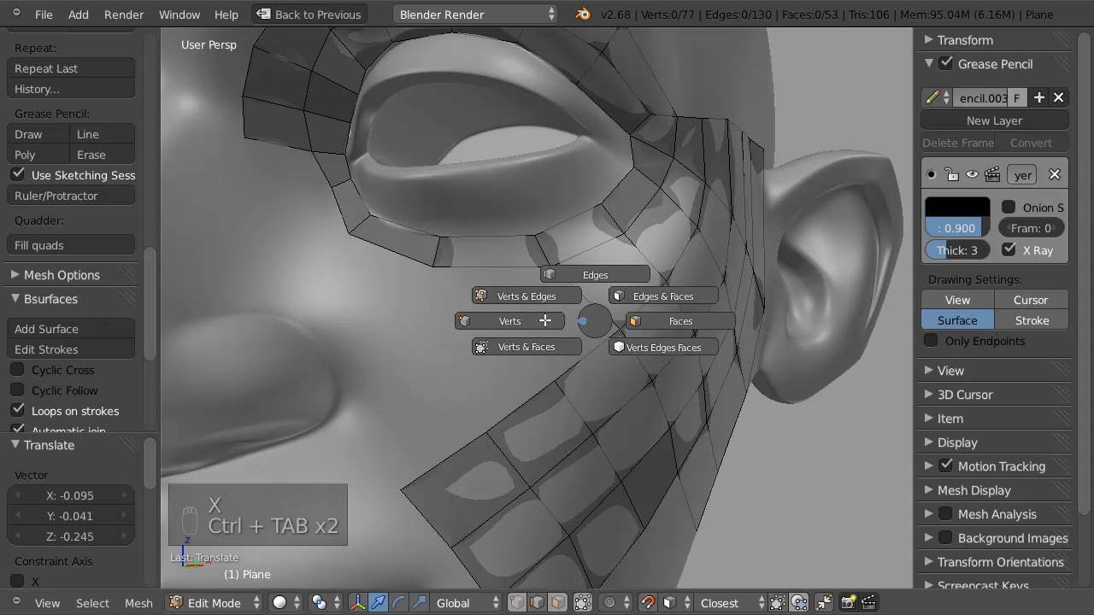
{"action": "left_click", "coordinate": [510, 320]}
{"action": "key", "text": "f"}
{"action": "left_click_drag", "start_coordinate": [497, 330], "coordinate": [513, 341]}
{"action": "key", "text": "f"}
{"action": "left_click_drag", "start_coordinate": [393, 346], "coordinate": [410, 314]}
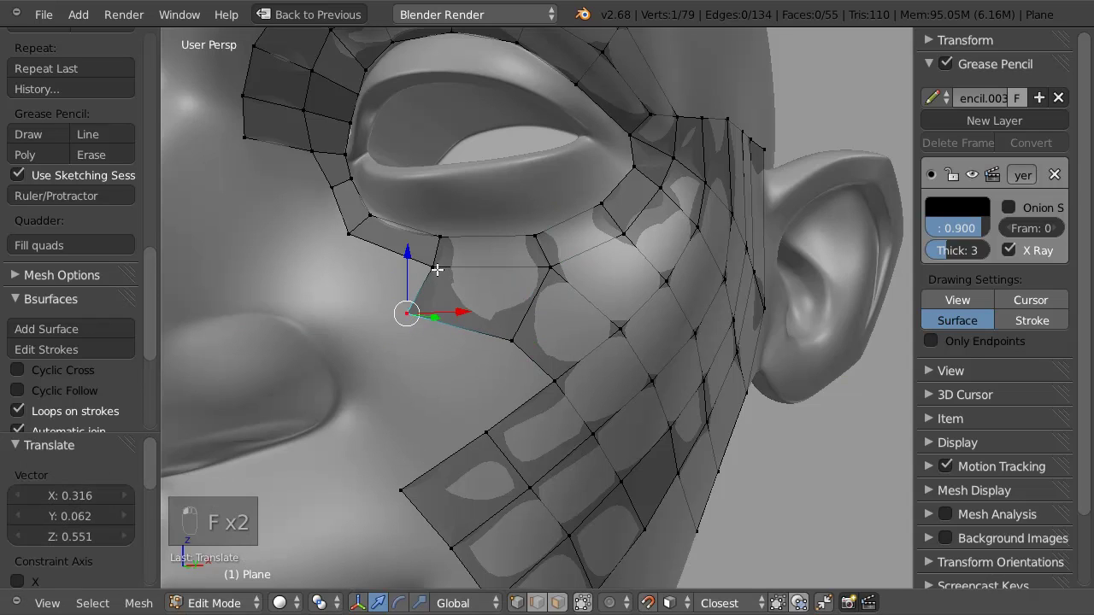
Extend the under-eye row with two more quads toward the nose and close its gap to the brow strip
{"action": "key", "text": "f"}
{"action": "left_click_drag", "start_coordinate": [317, 269], "coordinate": [321, 262]}
{"action": "key", "text": "f"}
{"action": "left_click_drag", "start_coordinate": [287, 214], "coordinate": [322, 193]}
{"action": "left_click_drag", "start_coordinate": [305, 152], "coordinate": [303, 158]}
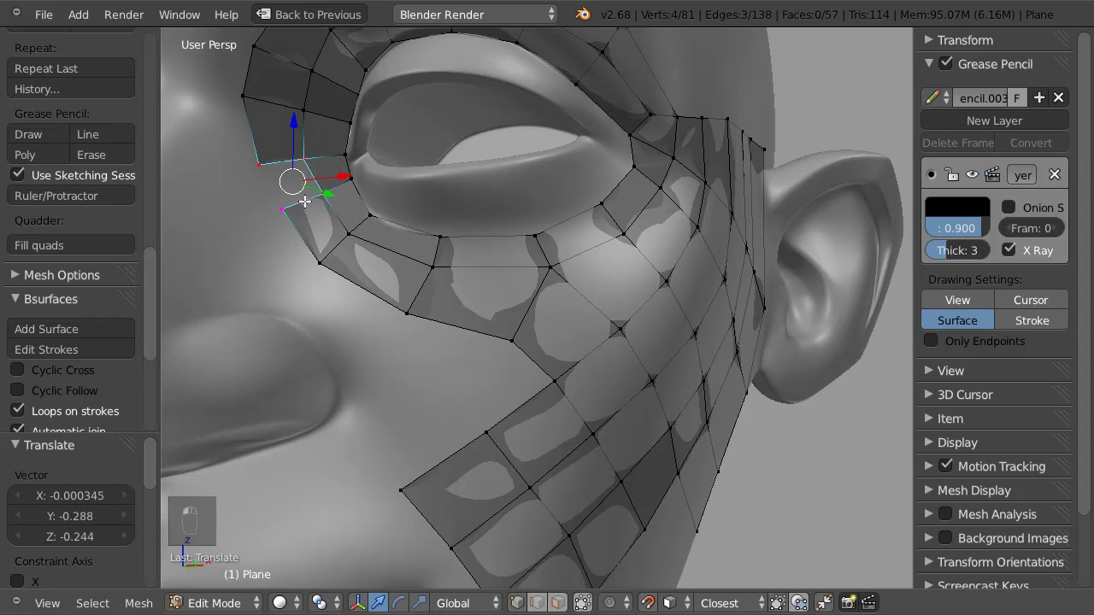
{"action": "key", "text": "f"}
Adjust the under-eye row's outer edge vertex beside the nose to even out the quads
{"action": "middle_click_drag", "start_coordinate": [495, 276], "coordinate": [525, 285]}
{"action": "left_click_drag", "start_coordinate": [497, 350], "coordinate": [392, 305]}
{"action": "scroll", "coordinate": [505, 303], "scroll_direction": "down", "scroll_amount": 3}
{"action": "middle_click_drag", "start_coordinate": [505, 302], "coordinate": [470, 266]}
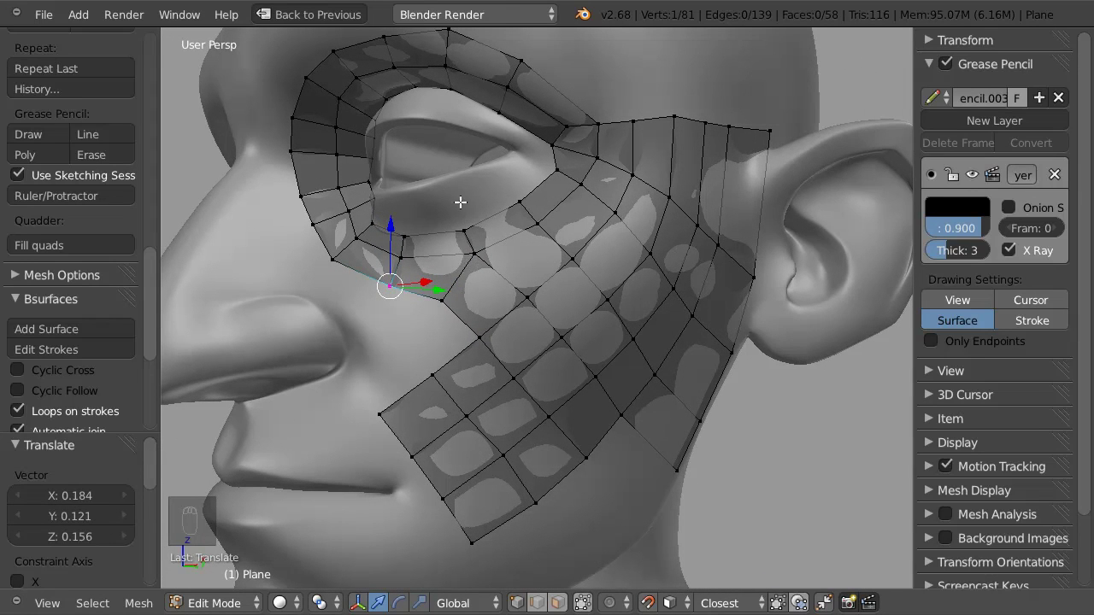
Collapse the tool shelf sections, enlarge the shelf and expand the Shading Setup section
{"action": "left_click", "coordinate": [32, 297]}
{"action": "left_click_drag", "start_coordinate": [159, 234], "coordinate": [173, 267]}
{"action": "scroll", "coordinate": [167, 137], "scroll_direction": "up", "scroll_amount": 10}
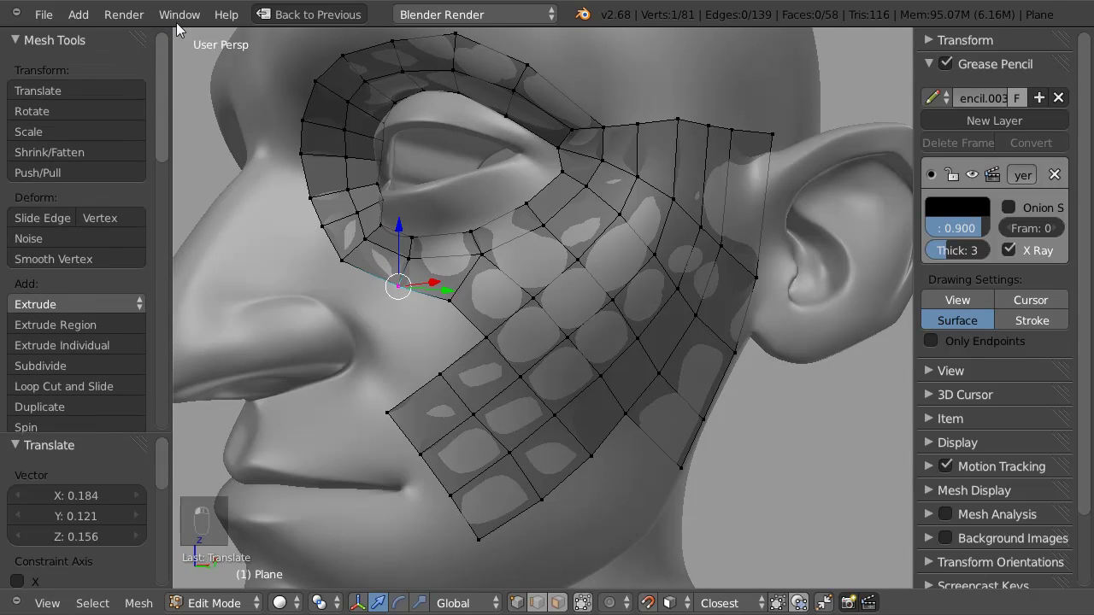
{"action": "left_click", "coordinate": [34, 38]}
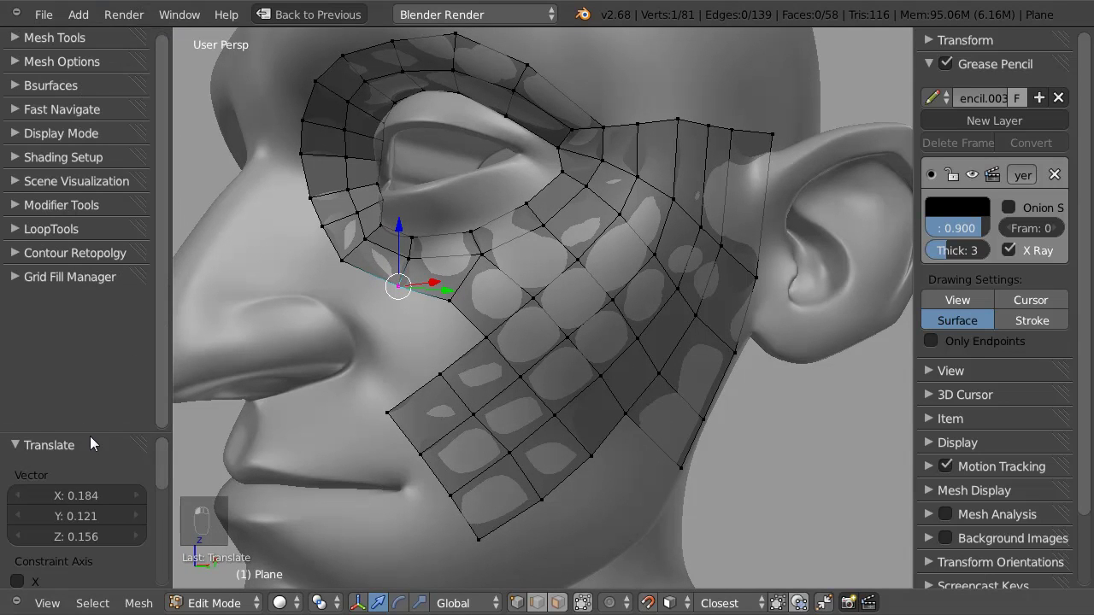
{"action": "left_click_drag", "start_coordinate": [90, 432], "coordinate": [91, 497]}
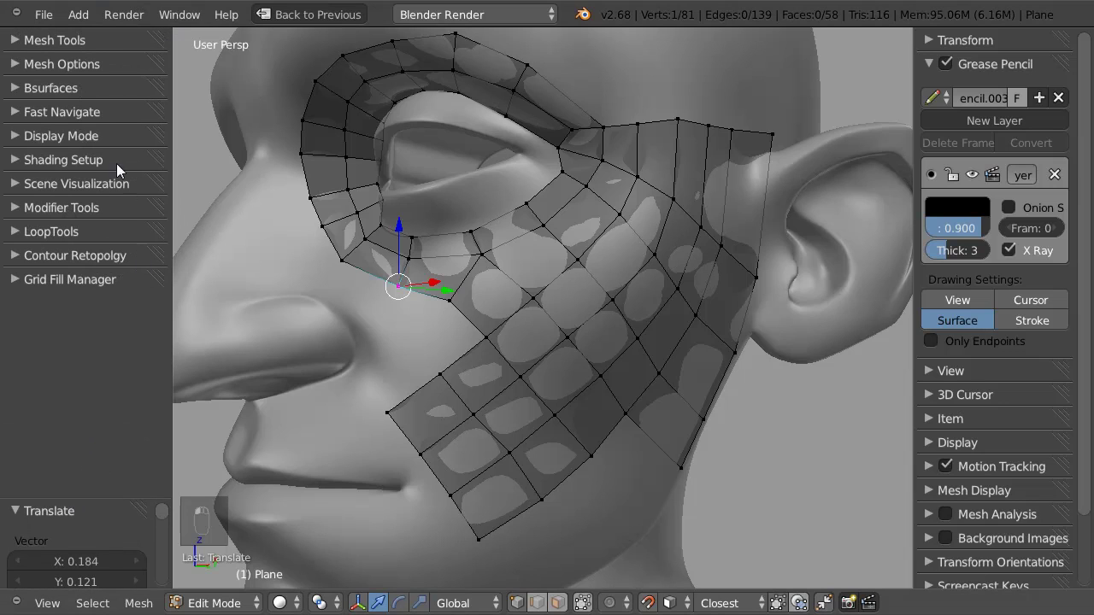
{"action": "left_click", "coordinate": [64, 161]}
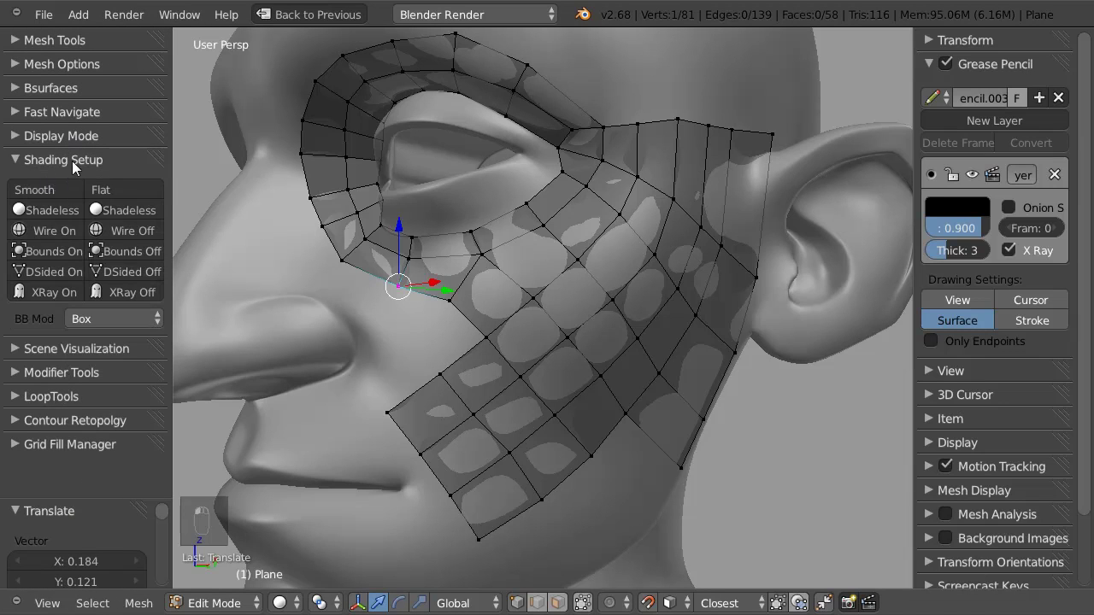
Toggle the retopology mesh's X-Ray display on and off to compare it, leaving X-Ray on
{"action": "left_click", "coordinate": [47, 292]}
{"action": "left_click", "coordinate": [110, 290]}
{"action": "left_click", "coordinate": [57, 292]}
{"action": "left_click", "coordinate": [104, 291]}
{"action": "left_click", "coordinate": [48, 292]}
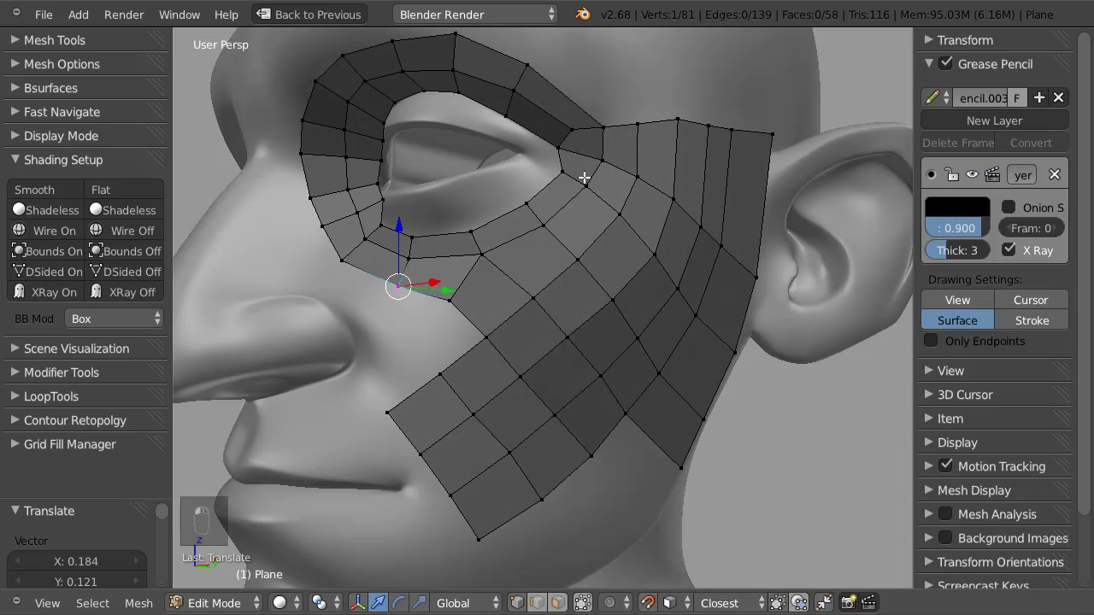
Reposition the eye ring vertex at the outer eye corner and set the mesh to smooth shading from Object Mode
{"action": "middle_click_drag", "start_coordinate": [566, 246], "coordinate": [520, 248]}
{"action": "right_click_drag", "start_coordinate": [539, 140], "coordinate": [564, 142]}
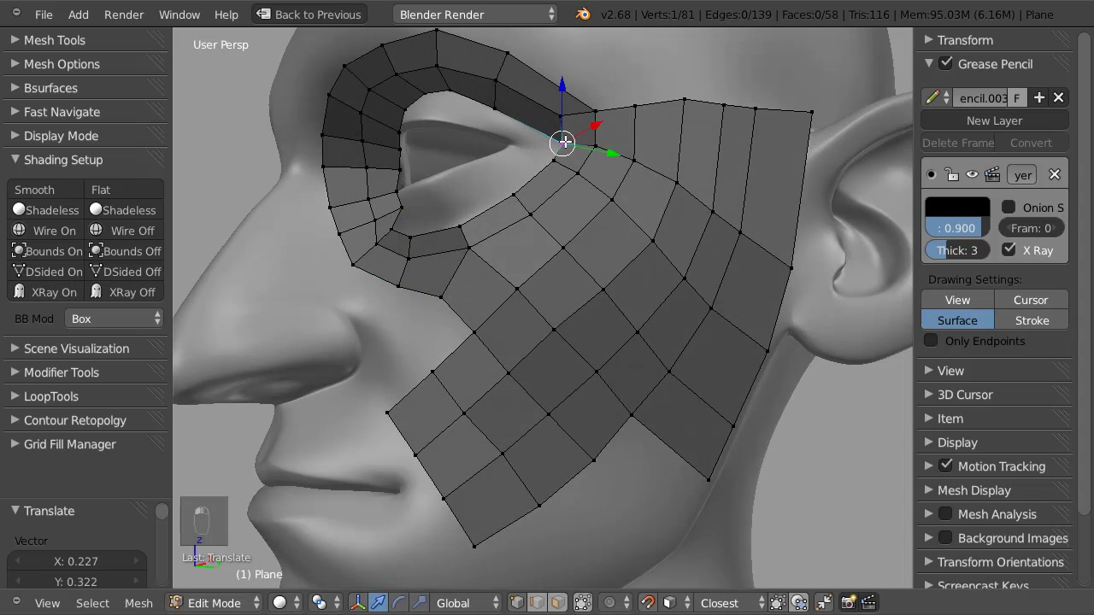
{"action": "key", "text": "Tab"}
{"action": "left_click", "coordinate": [565, 224]}
{"action": "key", "text": "space"}
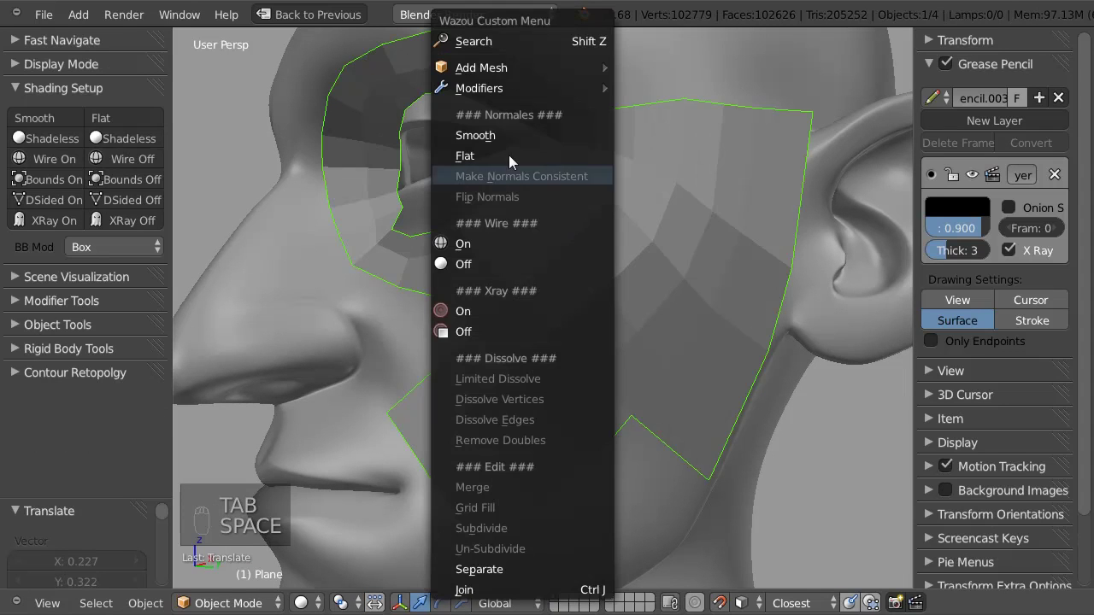
{"action": "left_click", "coordinate": [499, 138]}
{"action": "middle_click_drag", "start_coordinate": [521, 196], "coordinate": [560, 235]}
{"action": "key", "text": "Tab"}
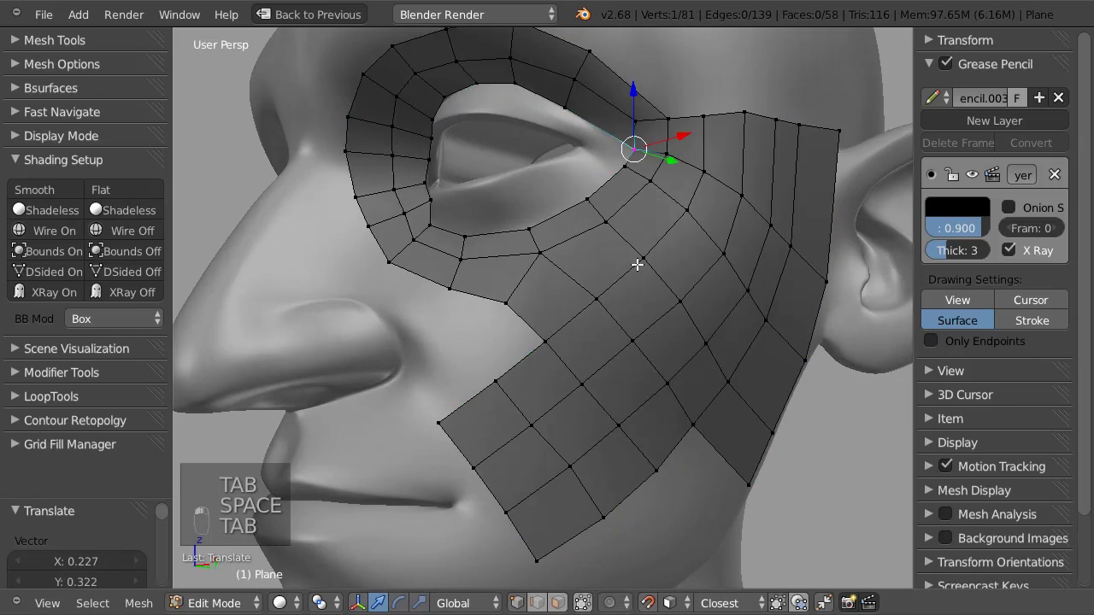
Switch off the X-Ray display of the retopology mesh
{"action": "middle_click_drag", "start_coordinate": [578, 274], "coordinate": [442, 262]}
{"action": "left_click", "coordinate": [79, 295]}
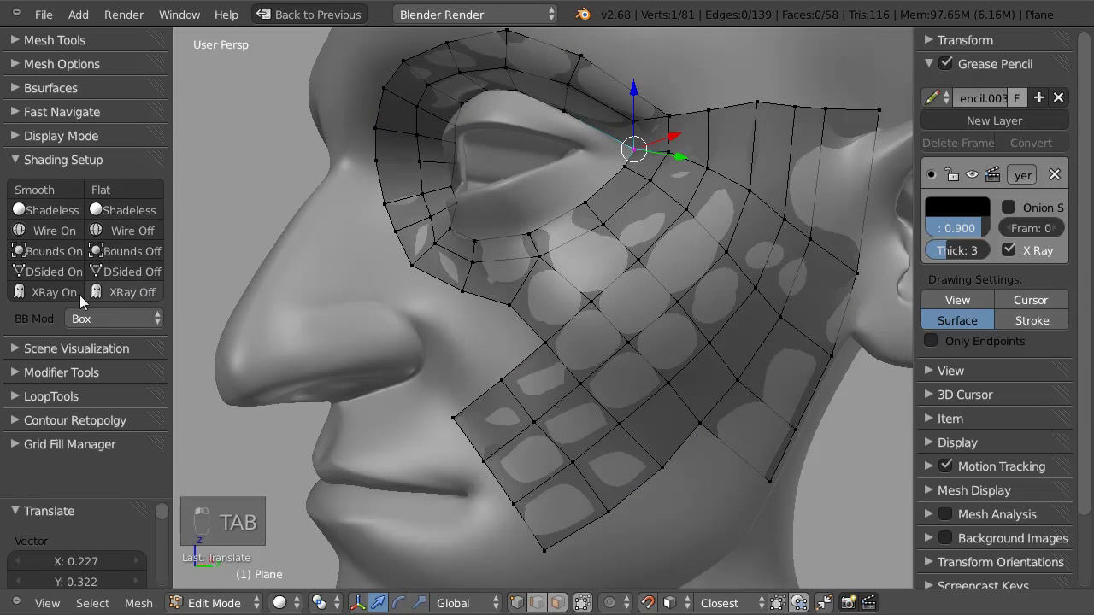
{"action": "left_click", "coordinate": [142, 295]}
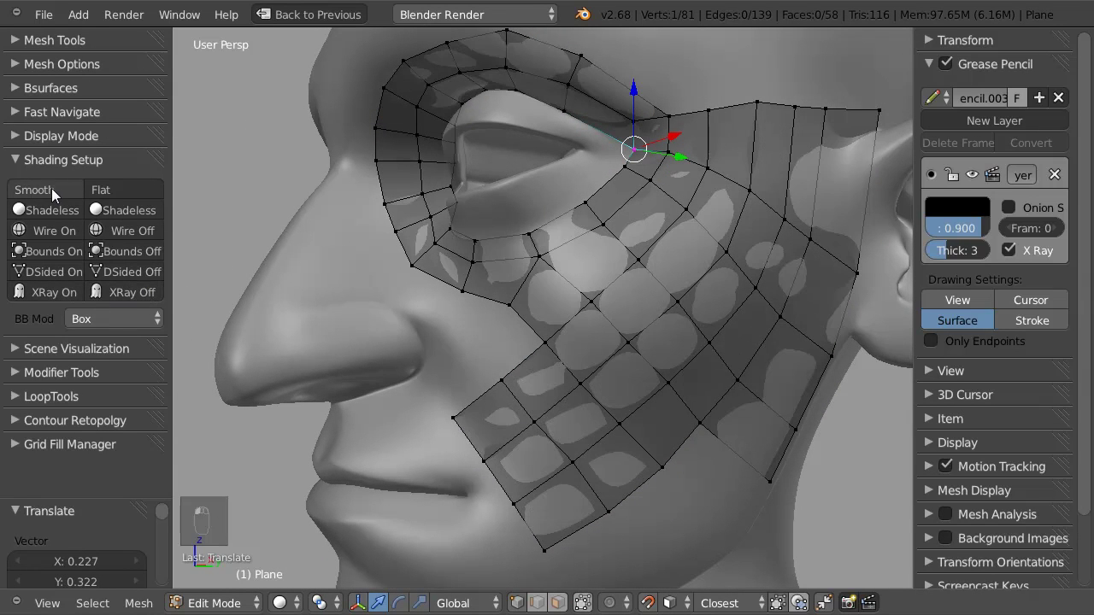
In Object Mode, try flat shading, then leave the mesh smooth-shaded with X-Ray and wire display on
{"action": "key", "text": "Tab"}
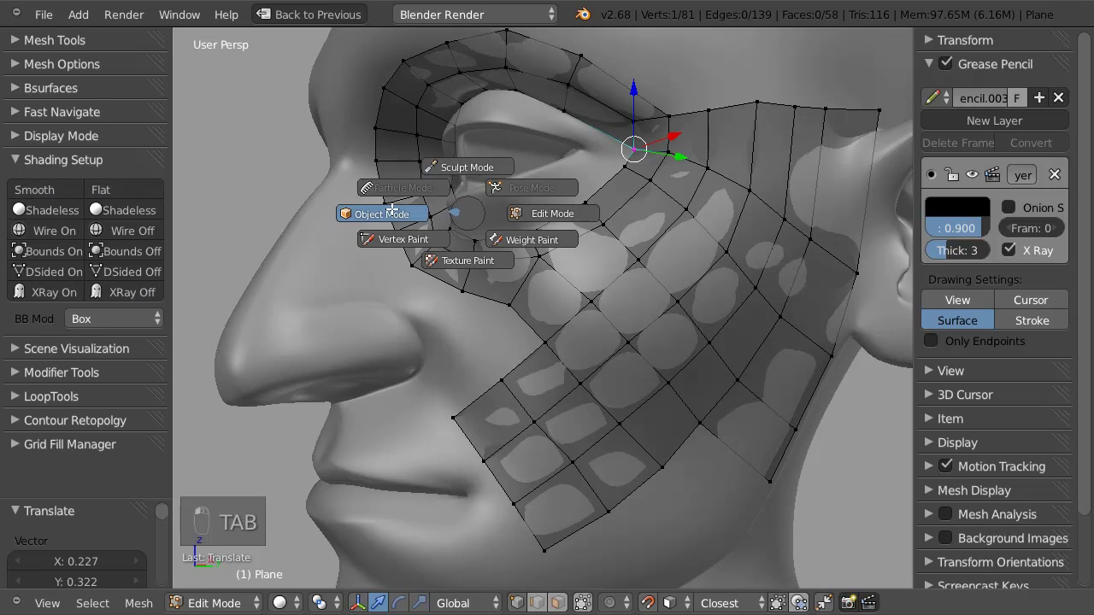
{"action": "left_click", "coordinate": [386, 212]}
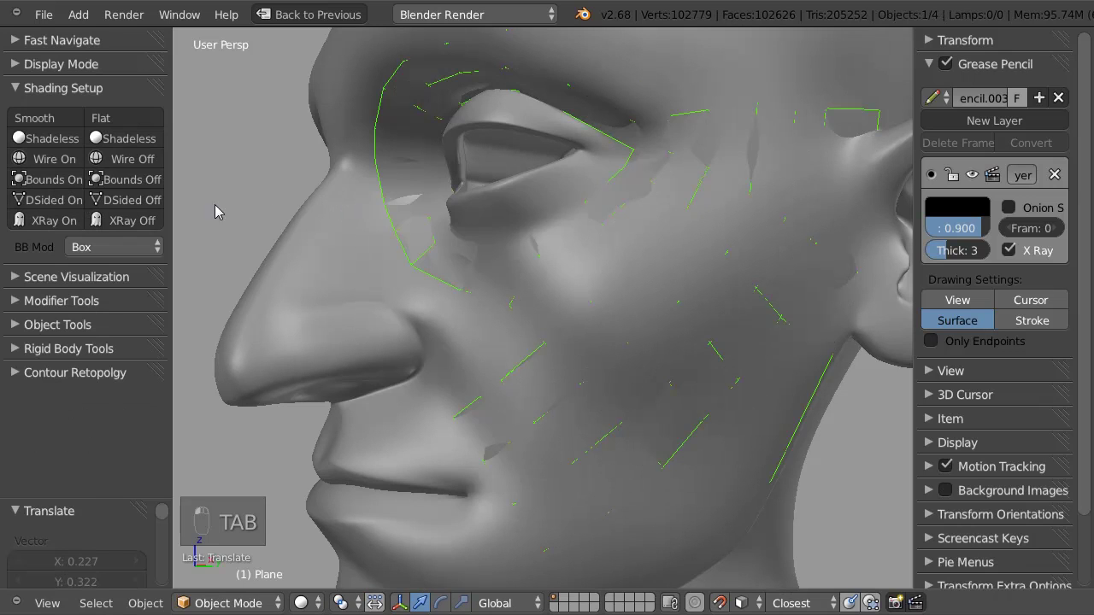
{"action": "left_click", "coordinate": [51, 221]}
{"action": "left_click", "coordinate": [121, 114]}
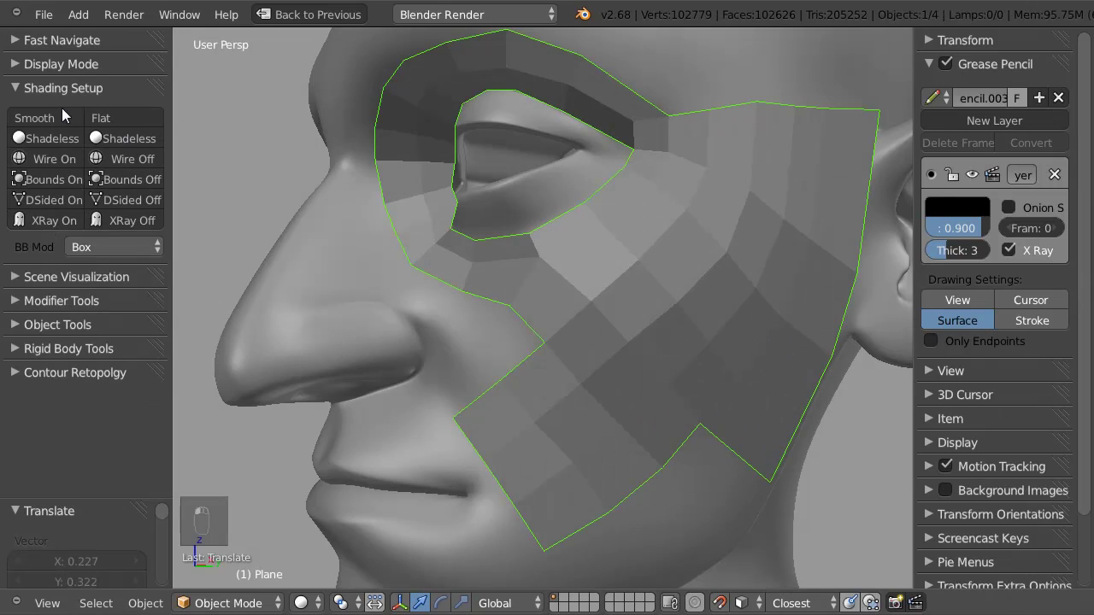
{"action": "left_click", "coordinate": [117, 224]}
{"action": "left_click", "coordinate": [62, 226]}
{"action": "left_click", "coordinate": [30, 163]}
{"action": "middle_click_drag", "start_coordinate": [561, 247], "coordinate": [443, 293]}
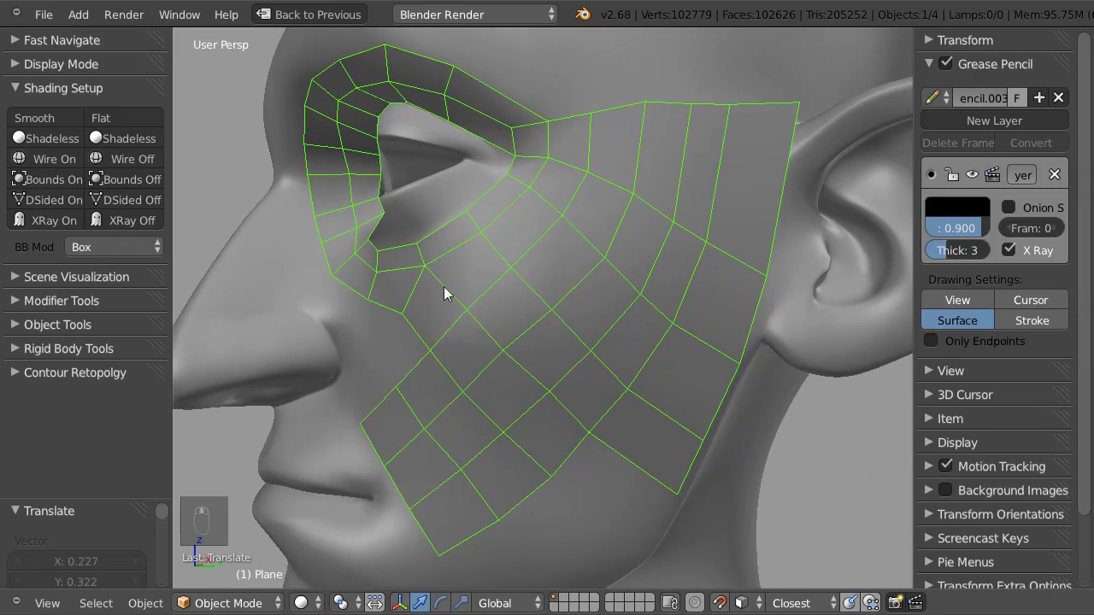
Restore the full screen layout and examine the Wire and X-Ray options in the mesh's object display settings
{"action": "key", "text": "shift+space"}
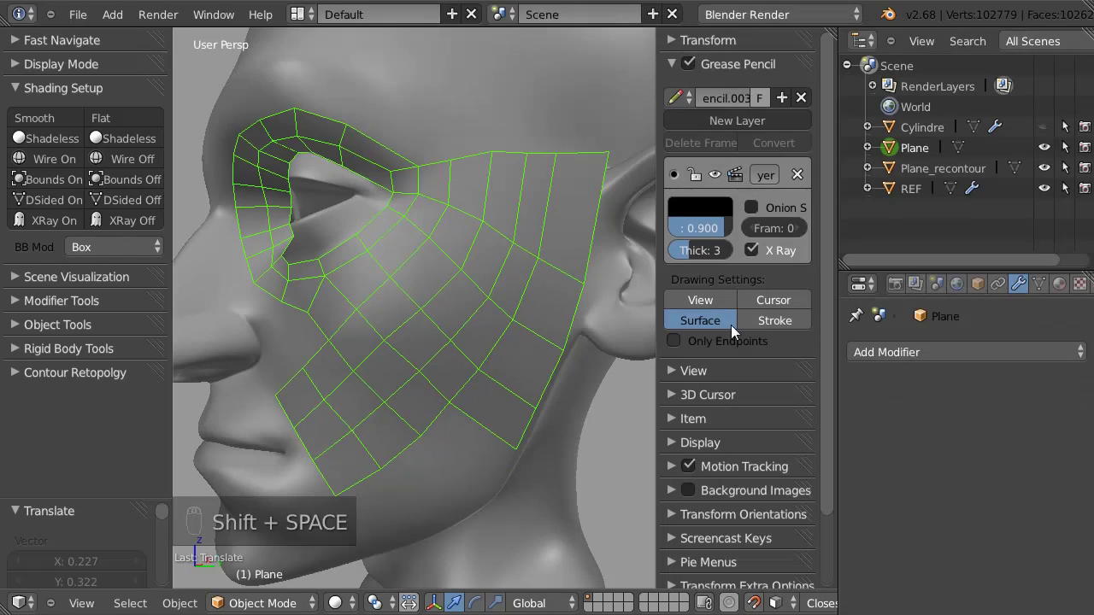
{"action": "left_click", "coordinate": [976, 283]}
{"action": "left_click_drag", "start_coordinate": [1087, 384], "coordinate": [1086, 493]}
{"action": "left_click", "coordinate": [856, 461]}
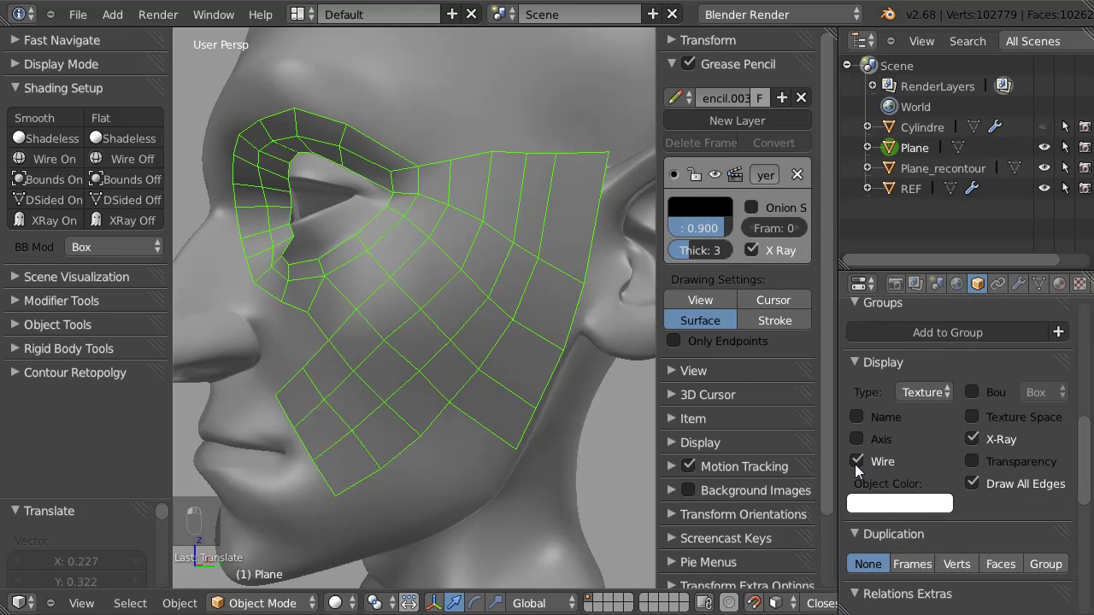
{"action": "left_click", "coordinate": [971, 440]}
{"action": "left_click", "coordinate": [972, 440]}
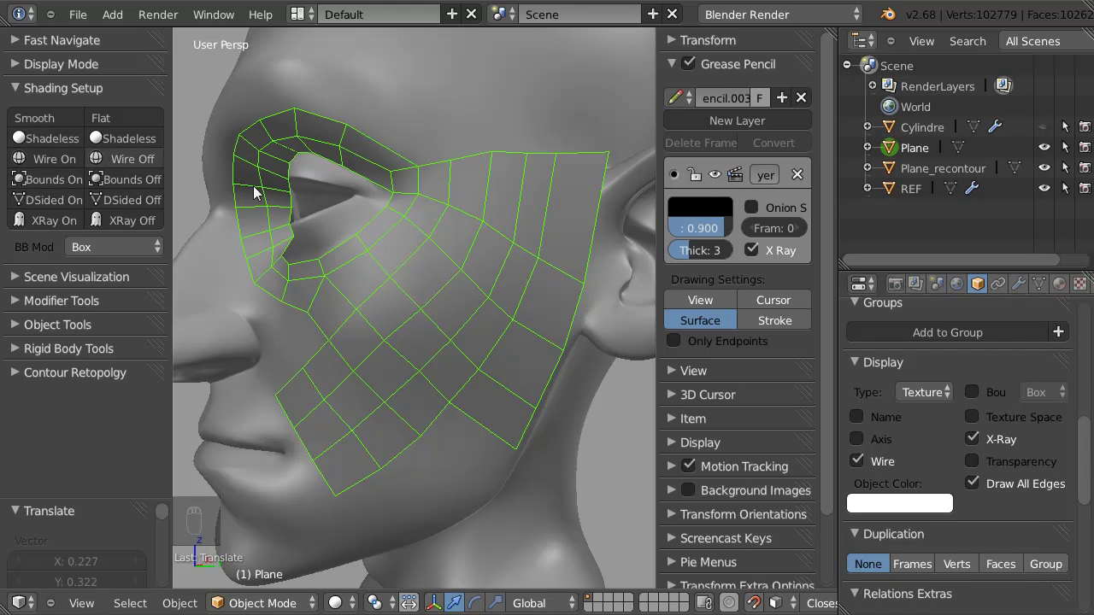
Maximize the 3D viewport again and hide its properties sidebar
{"action": "key", "text": "shift+space"}
{"action": "middle_click_drag", "start_coordinate": [637, 223], "coordinate": [588, 278], "text": "shift"}
{"action": "key", "text": "n"}
{"action": "scroll", "coordinate": [638, 230], "scroll_direction": "down", "scroll_amount": 6}
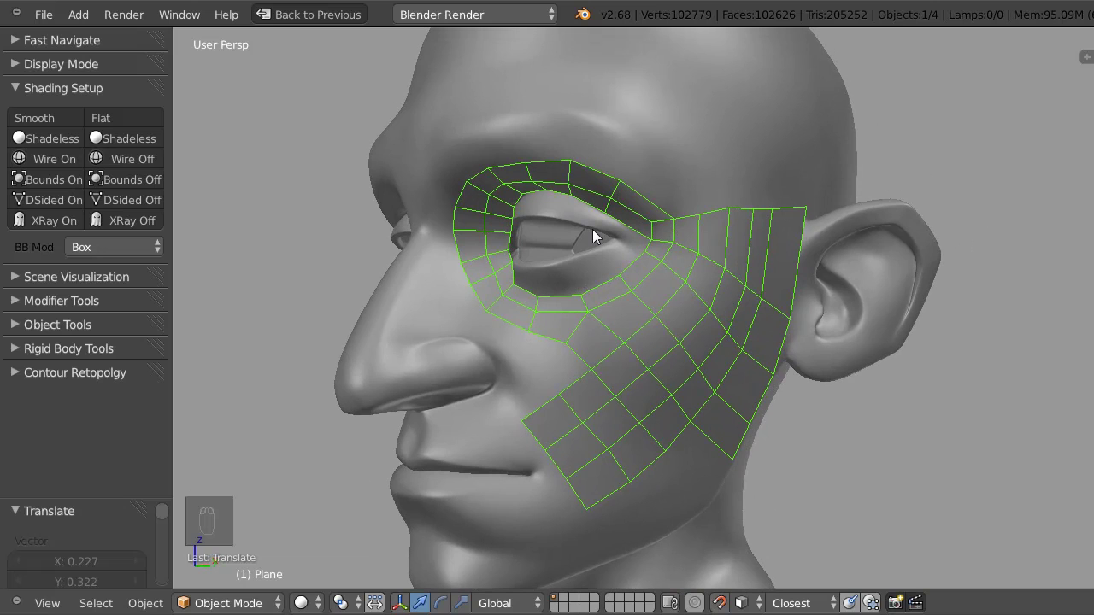
{"action": "middle_click_drag", "start_coordinate": [593, 229], "coordinate": [558, 176]}
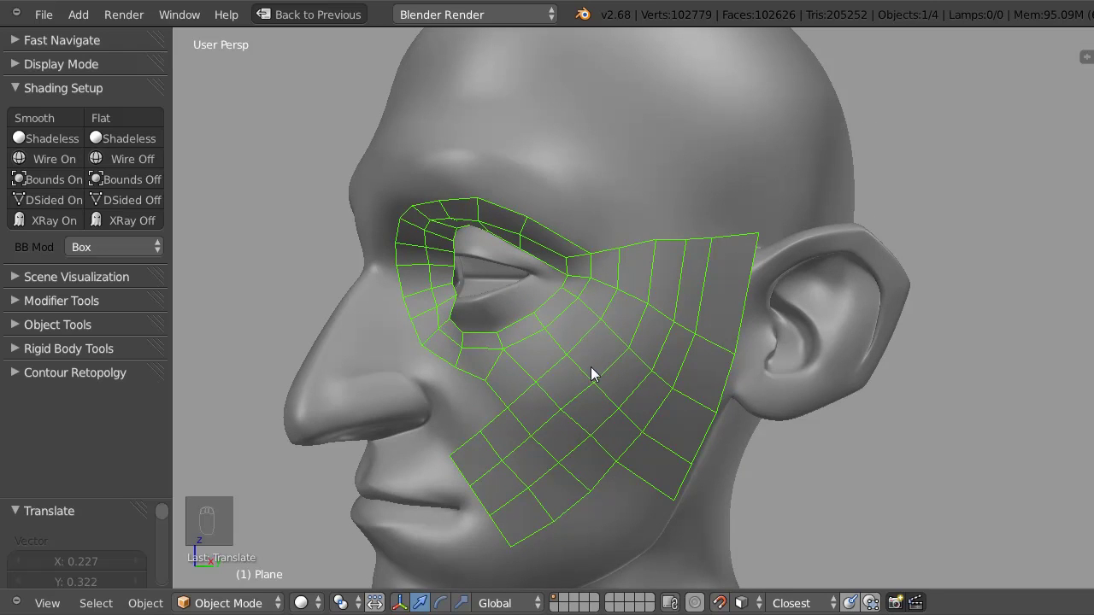
In Edit Mode, shift several interior cheek vertices out of alignment so the surrounding quads become uneven
{"action": "middle_click_drag", "start_coordinate": [602, 329], "coordinate": [554, 294]}
{"action": "key", "text": "Tab"}
{"action": "left_click", "coordinate": [623, 293]}
{"action": "right_click", "coordinate": [558, 292]}
{"action": "right_click", "coordinate": [609, 321]}
{"action": "right_click_drag", "start_coordinate": [628, 306], "coordinate": [615, 307]}
{"action": "right_click_drag", "start_coordinate": [597, 224], "coordinate": [596, 234]}
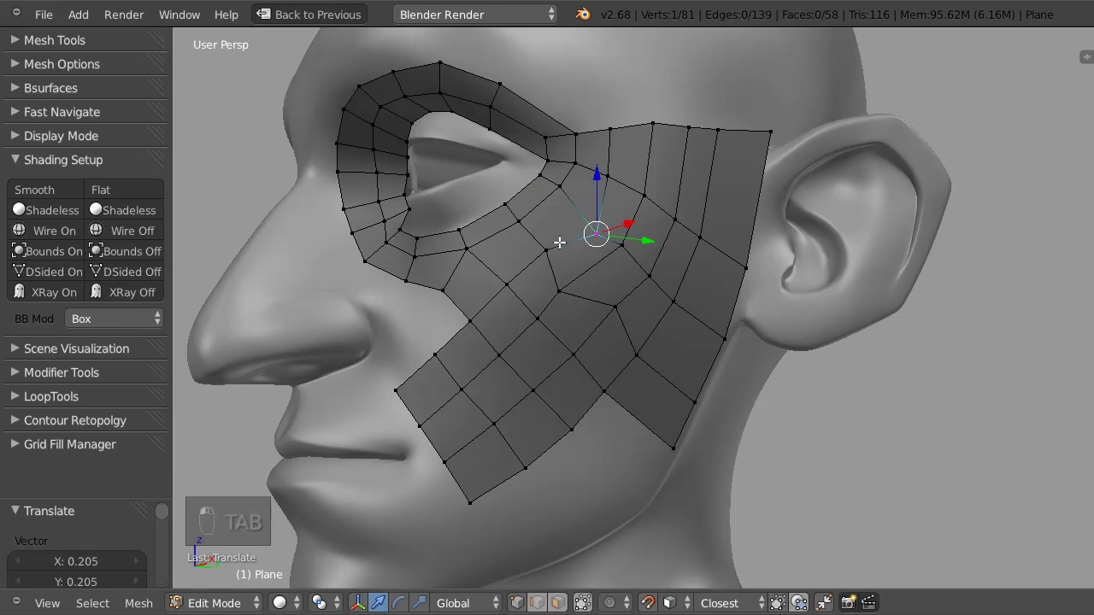
{"action": "right_click", "coordinate": [508, 270]}
{"action": "right_click_drag", "start_coordinate": [507, 270], "coordinate": [506, 253]}
{"action": "right_click_drag", "start_coordinate": [541, 323], "coordinate": [563, 323]}
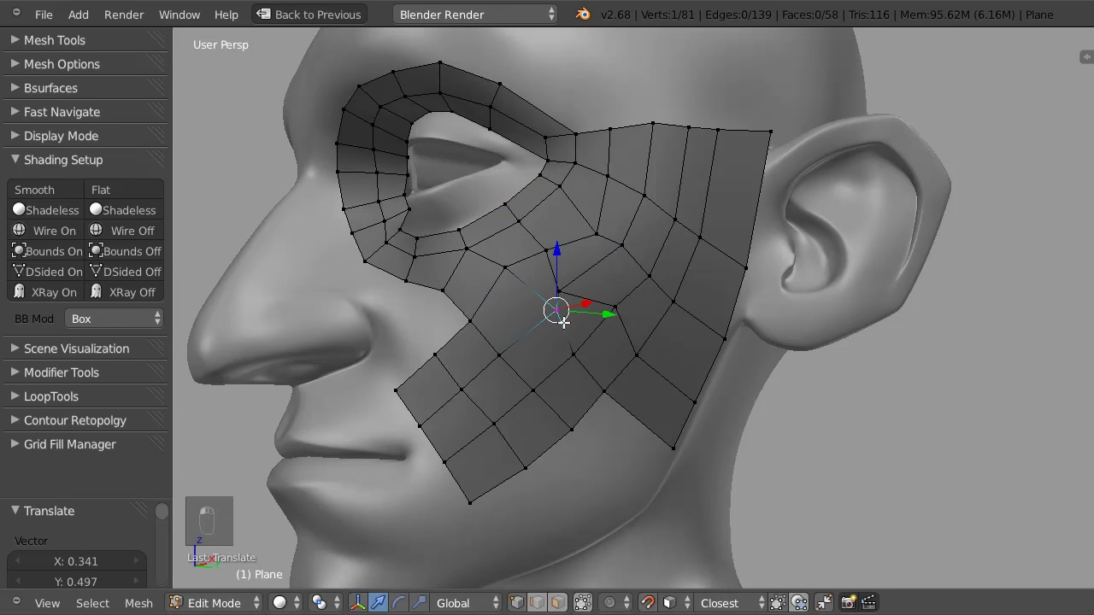
Circle-select the uneven vertices in the middle of the cheek patch and apply vertex Smooth five times
{"action": "mouse_move", "coordinate": [546, 303]}
{"action": "middle_mouse_down"}
{"action": "mouse_move", "coordinate": [518, 312]}
{"action": "mouse_move", "coordinate": [539, 287]}
{"action": "middle_mouse_up"}
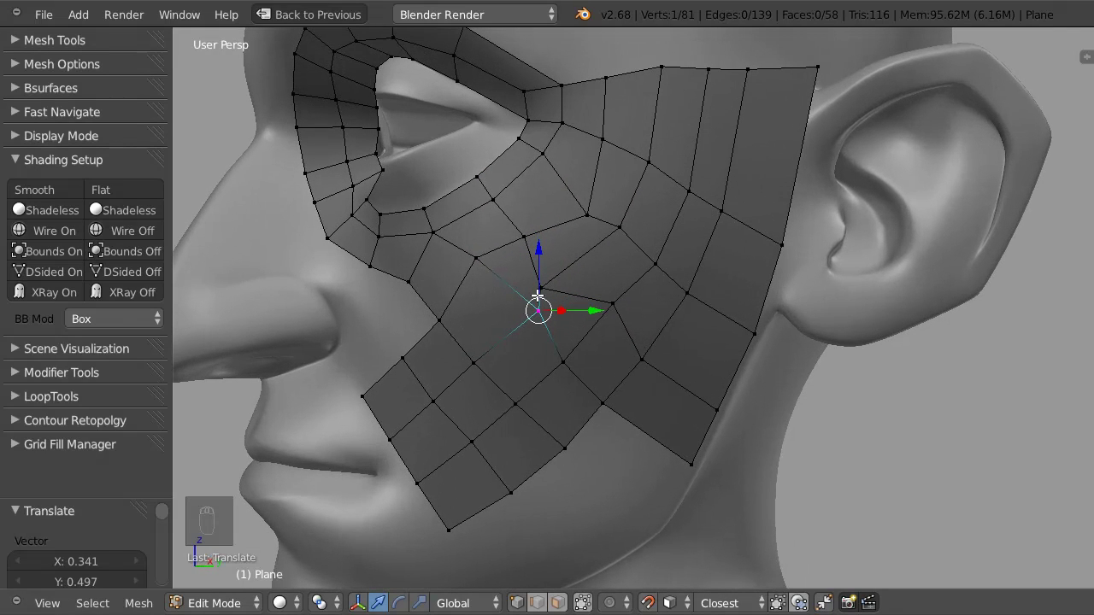
{"action": "key", "text": "c"}
{"action": "mouse_move", "coordinate": [523, 263]}
{"action": "left_mouse_down"}
{"action": "mouse_move", "coordinate": [649, 172]}
{"action": "mouse_move", "coordinate": [572, 282]}
{"action": "mouse_move", "coordinate": [674, 225]}
{"action": "mouse_move", "coordinate": [658, 249]}
{"action": "mouse_move", "coordinate": [708, 205]}
{"action": "mouse_move", "coordinate": [588, 205]}
{"action": "left_mouse_up"}
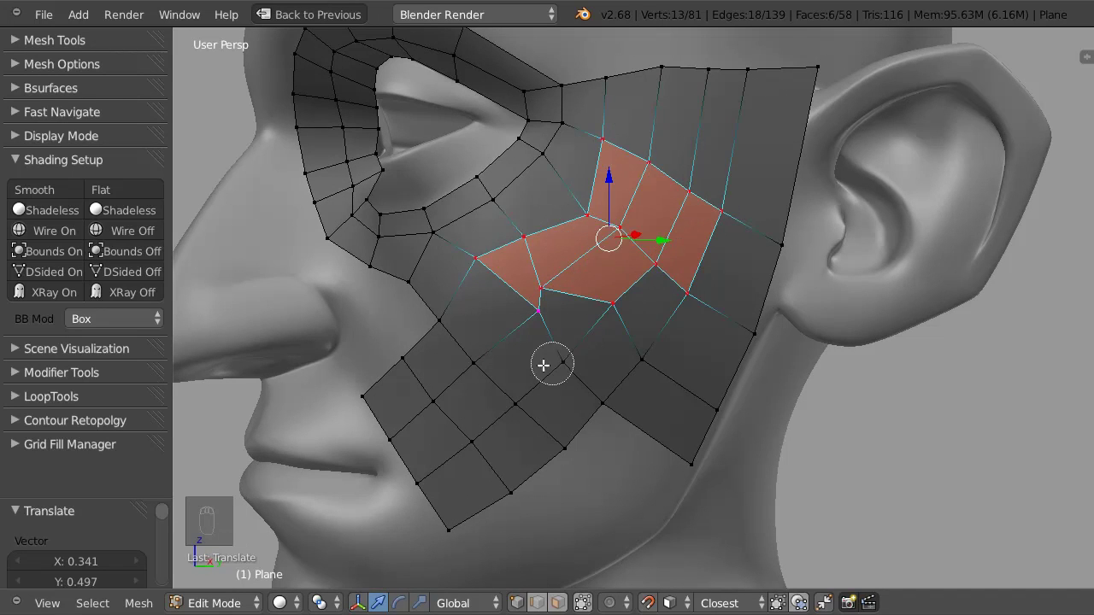
{"action": "left_click_drag", "start_coordinate": [543, 365], "coordinate": [641, 341]}
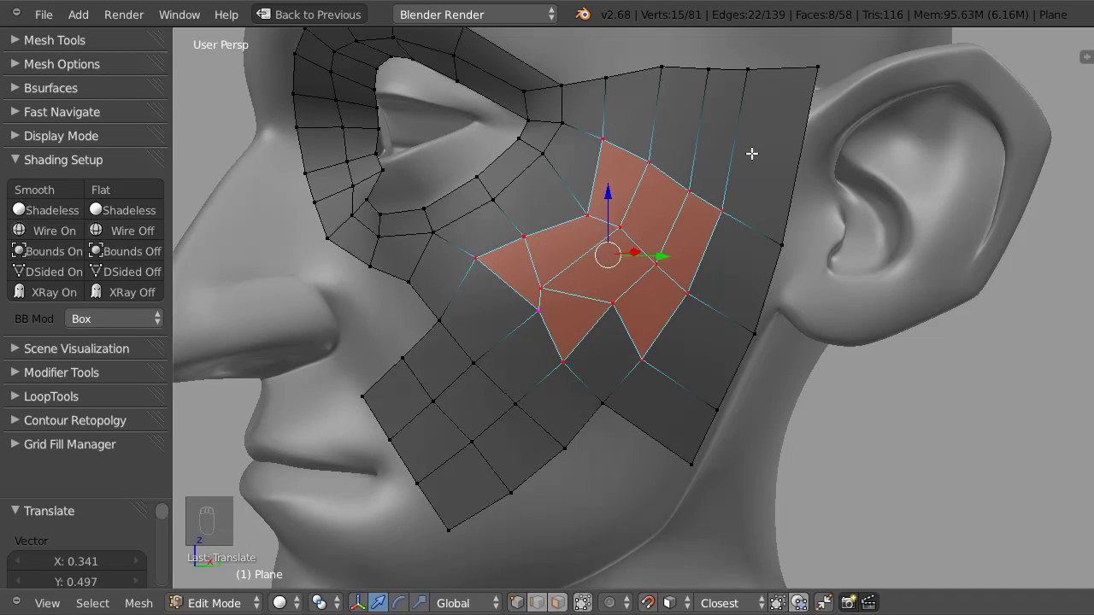
{"action": "key", "text": "w"}
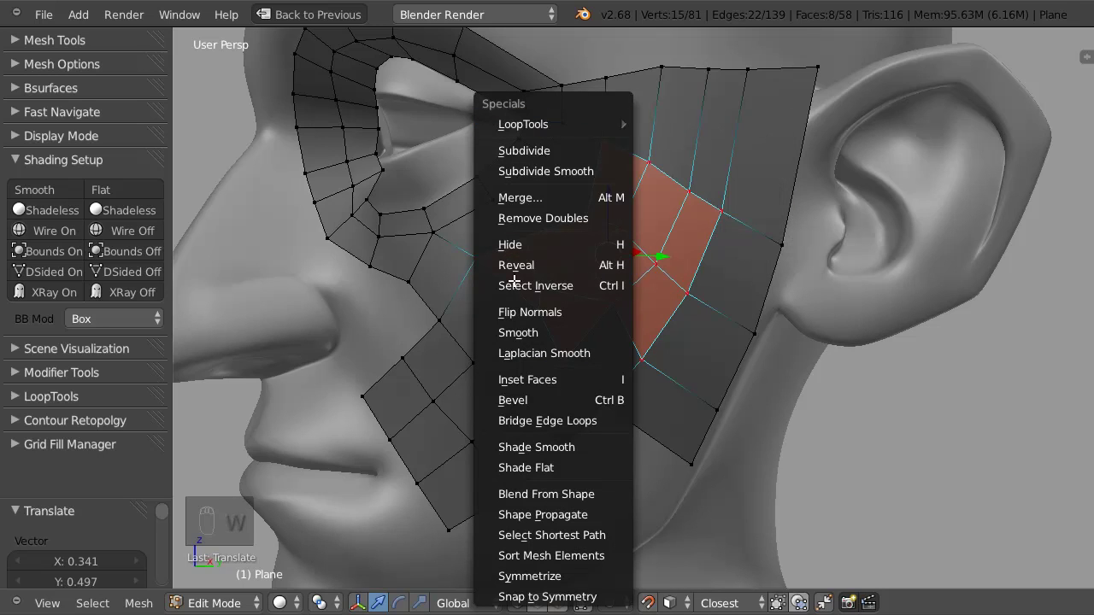
{"action": "left_click", "coordinate": [531, 330]}
{"action": "key", "text": "w"}
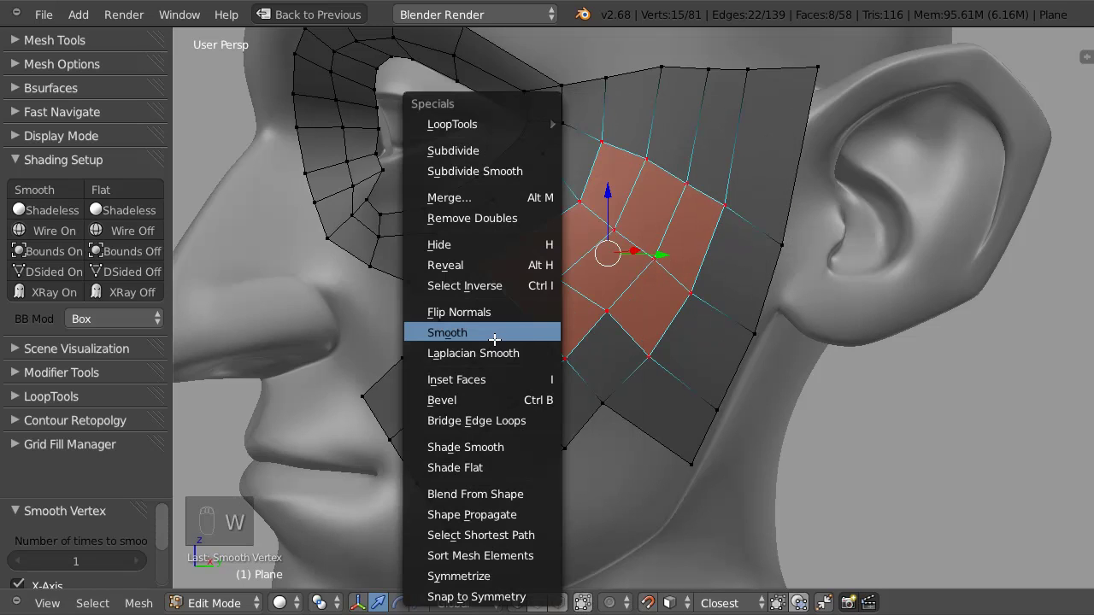
{"action": "left_click", "coordinate": [494, 339]}
{"action": "key", "text": "w"}
{"action": "left_click", "coordinate": [478, 339]}
{"action": "key", "text": "w"}
{"action": "left_click", "coordinate": [463, 338]}
{"action": "key", "text": "w"}
{"action": "left_click", "coordinate": [474, 339]}
{"action": "middle_click_drag", "start_coordinate": [510, 301], "coordinate": [626, 220]}
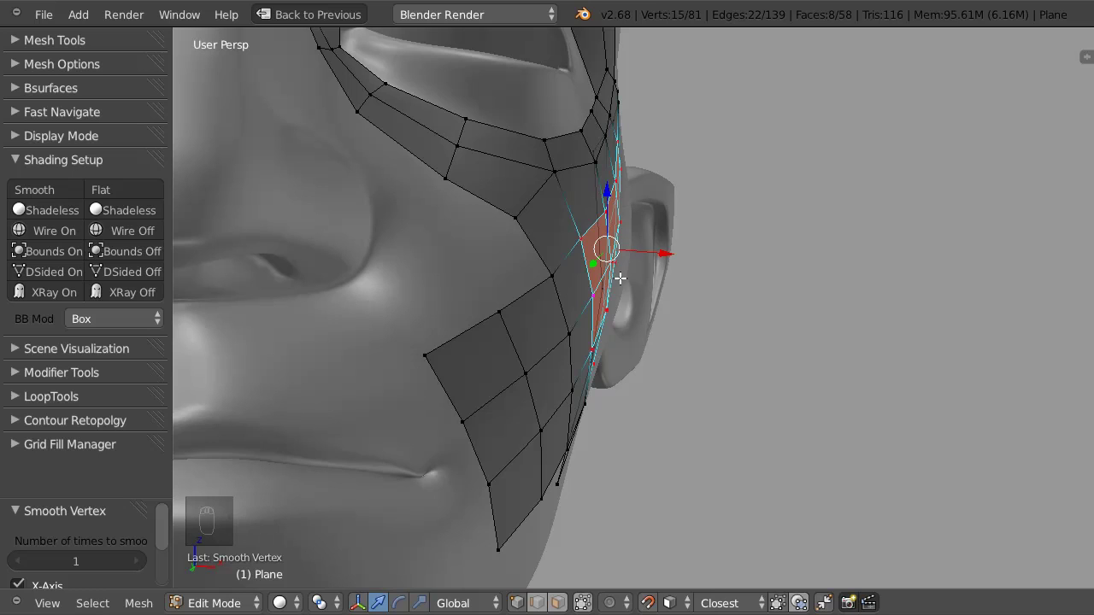
{"action": "middle_click_drag", "start_coordinate": [604, 312], "coordinate": [599, 273]}
In Object Mode, add a Shrinkwrap modifier to the retopology mesh with REF as its target
{"action": "key", "text": "Tab"}
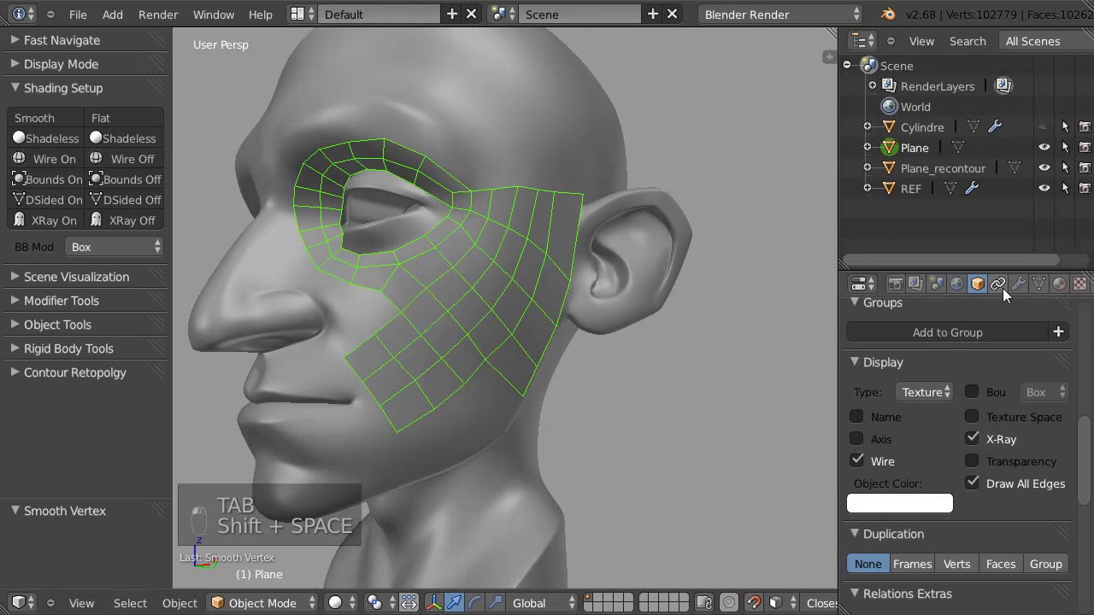
{"action": "left_click", "coordinate": [1018, 284]}
{"action": "left_click", "coordinate": [918, 351]}
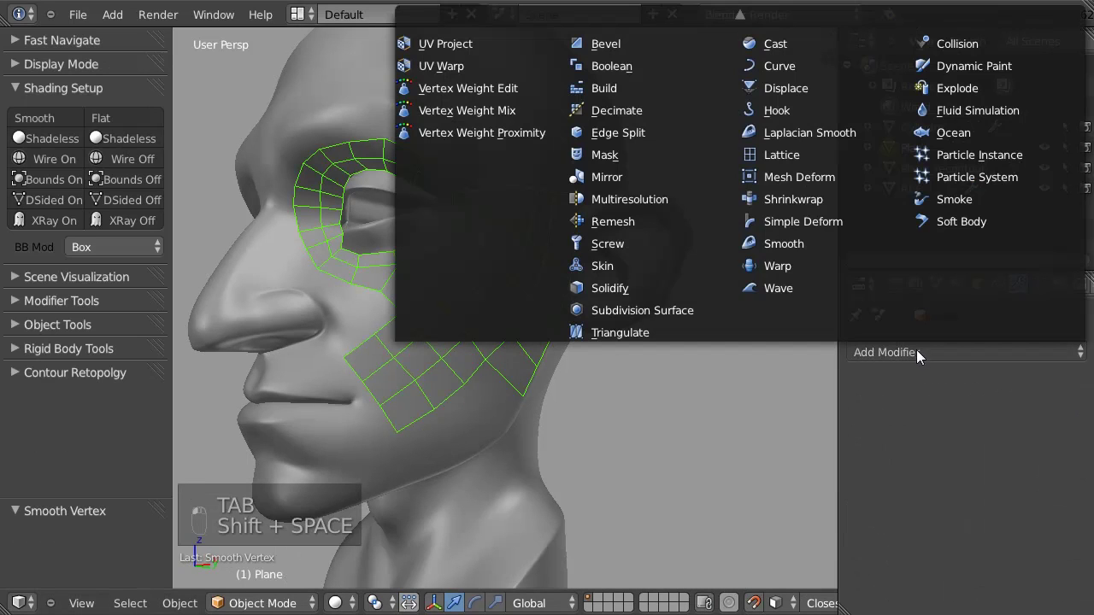
{"action": "left_click", "coordinate": [786, 197]}
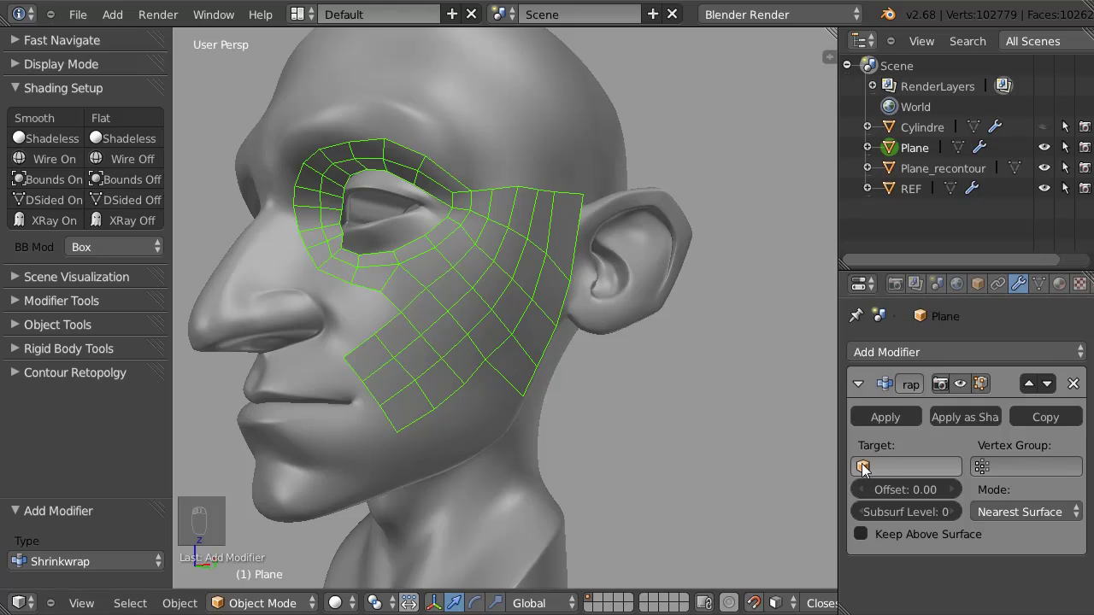
{"action": "left_click", "coordinate": [906, 465]}
{"action": "left_click", "coordinate": [864, 339]}
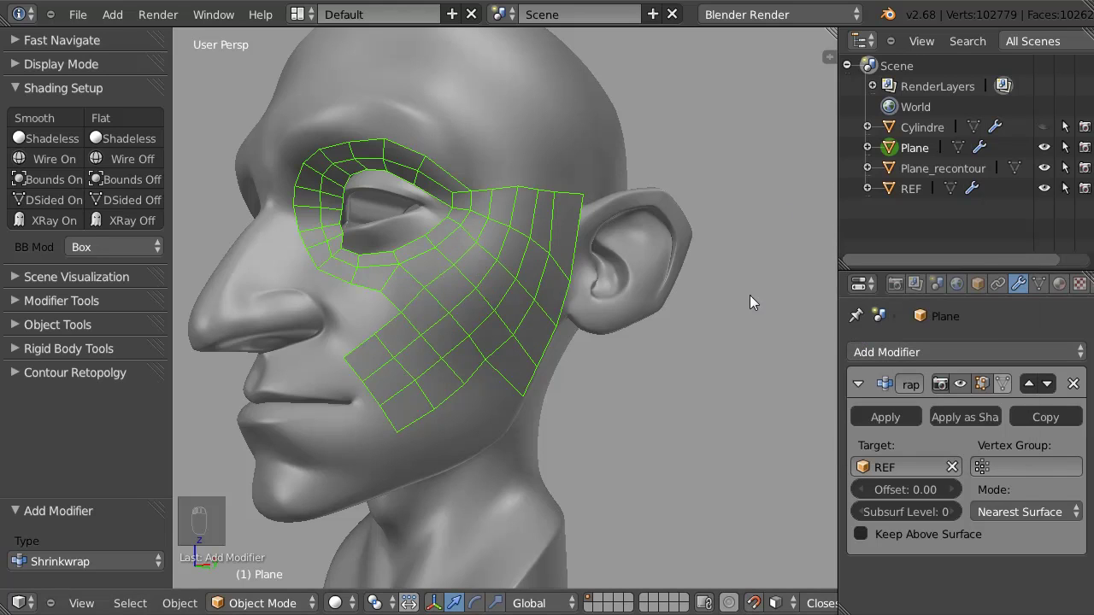
Toggle the Shrinkwrap's viewport display and examine how the mesh sits on the eye area and cheek
{"action": "left_click", "coordinate": [958, 384]}
{"action": "left_click", "coordinate": [959, 385]}
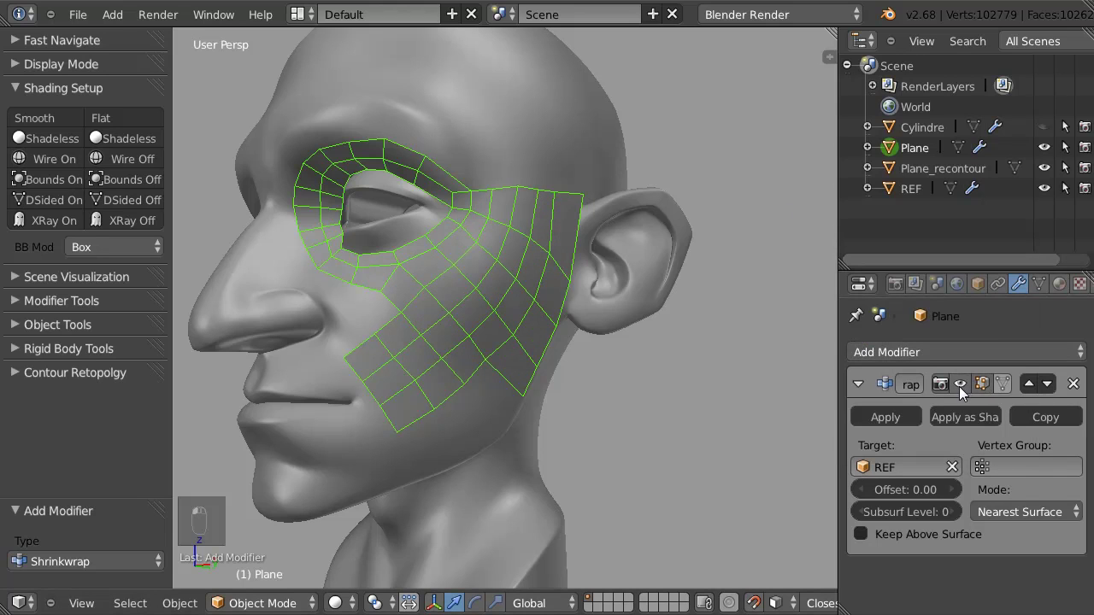
{"action": "left_click", "coordinate": [957, 385]}
{"action": "left_click", "coordinate": [958, 386]}
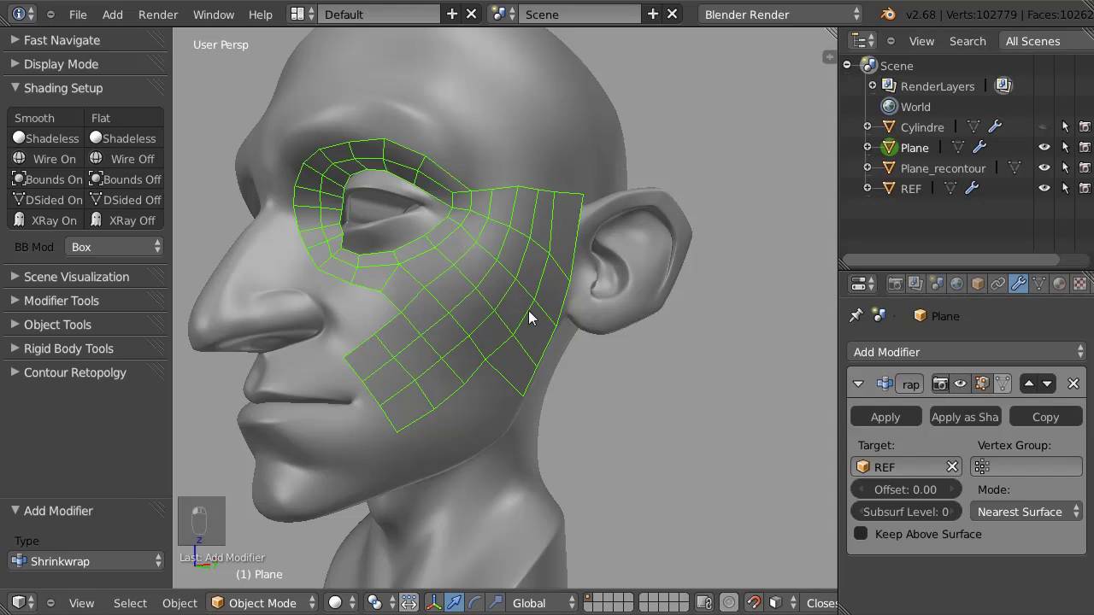
{"action": "scroll", "coordinate": [373, 273], "scroll_direction": "up", "scroll_amount": 5}
{"action": "scroll", "coordinate": [410, 218], "scroll_direction": "down", "scroll_amount": 4}
{"action": "middle_click_drag", "start_coordinate": [433, 234], "coordinate": [611, 173]}
{"action": "scroll", "coordinate": [611, 174], "scroll_direction": "up", "scroll_amount": 3}
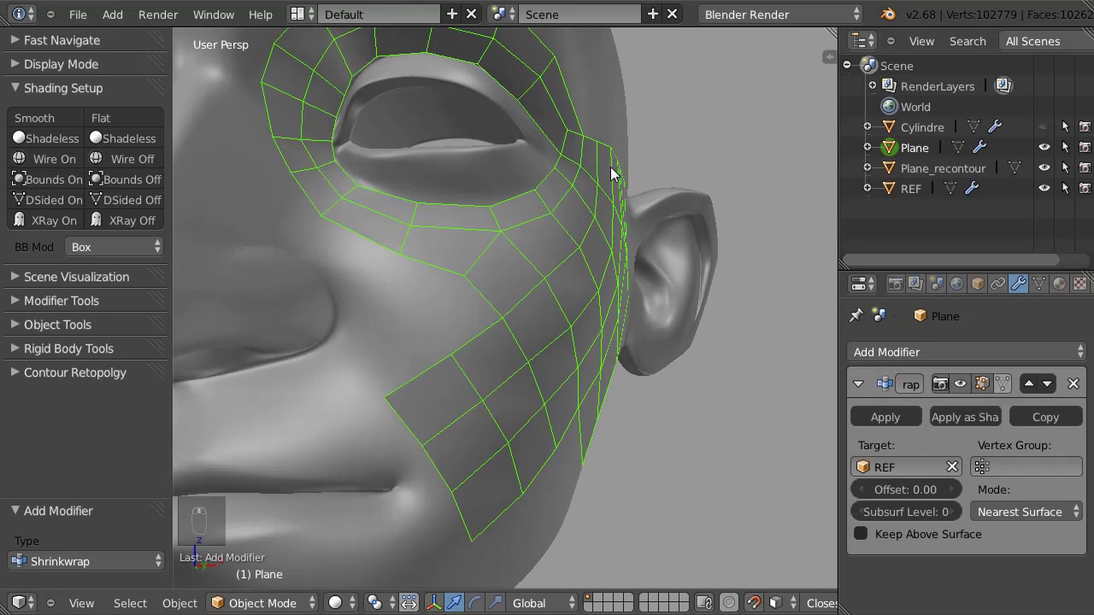
{"action": "middle_click_drag", "start_coordinate": [577, 321], "coordinate": [638, 313]}
Compare the Shrinkwrap's effect again and inspect the mesh's fit along the jaw near the ear
{"action": "left_click", "coordinate": [964, 387]}
{"action": "left_click", "coordinate": [965, 387]}
{"action": "left_click", "coordinate": [965, 390]}
{"action": "left_click", "coordinate": [980, 385]}
{"action": "middle_click_drag", "start_coordinate": [650, 308], "coordinate": [526, 303]}
{"action": "scroll", "coordinate": [523, 301], "scroll_direction": "up", "scroll_amount": 2}
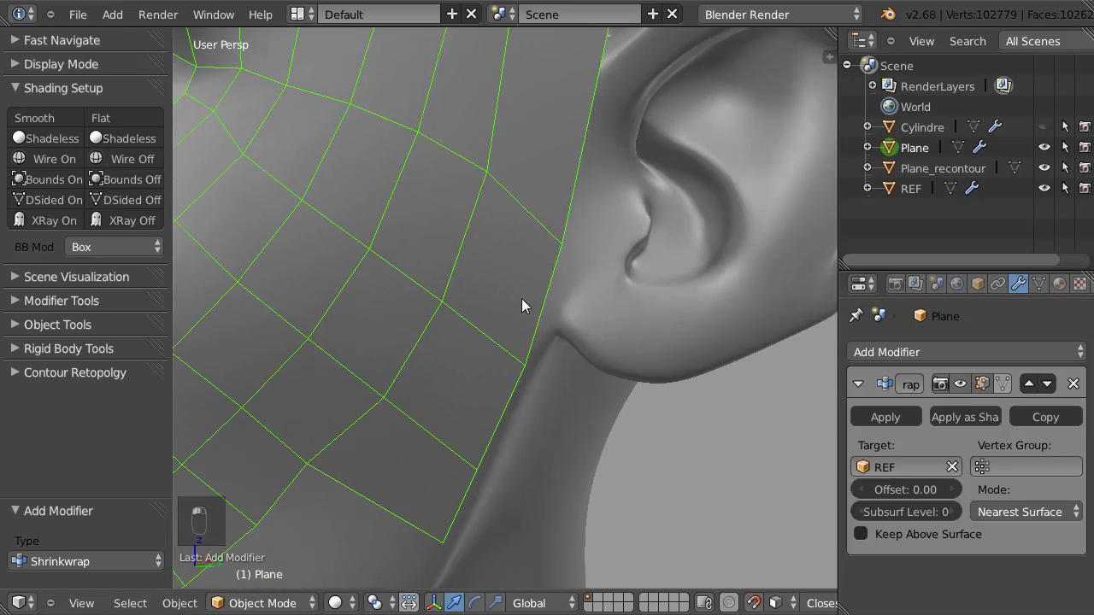
{"action": "scroll", "coordinate": [478, 302], "scroll_direction": "down", "scroll_amount": 3}
{"action": "middle_click_drag", "start_coordinate": [437, 302], "coordinate": [361, 237]}
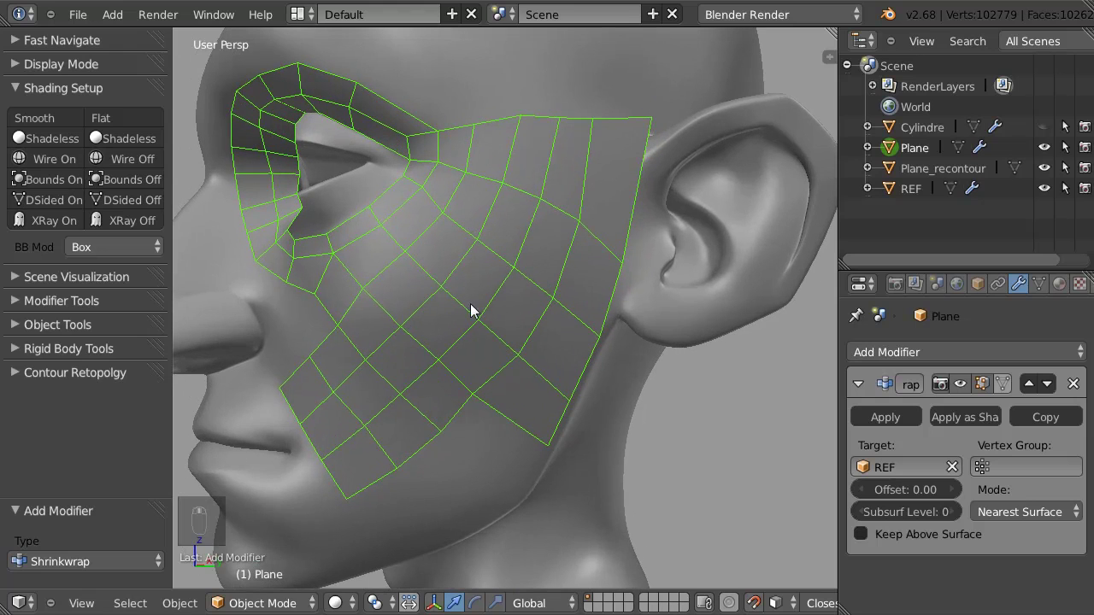
Apply the Shrinkwrap modifier and, in Edit Mode, scale the selected cheek faces to 0.583
{"action": "left_click", "coordinate": [881, 417]}
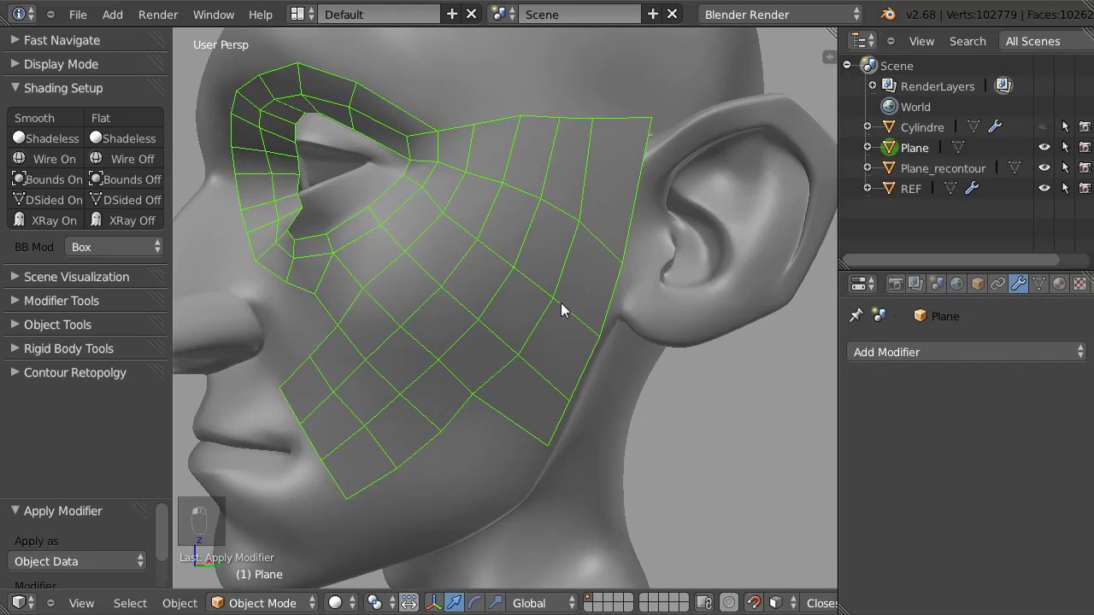
{"action": "key", "text": "Tab"}
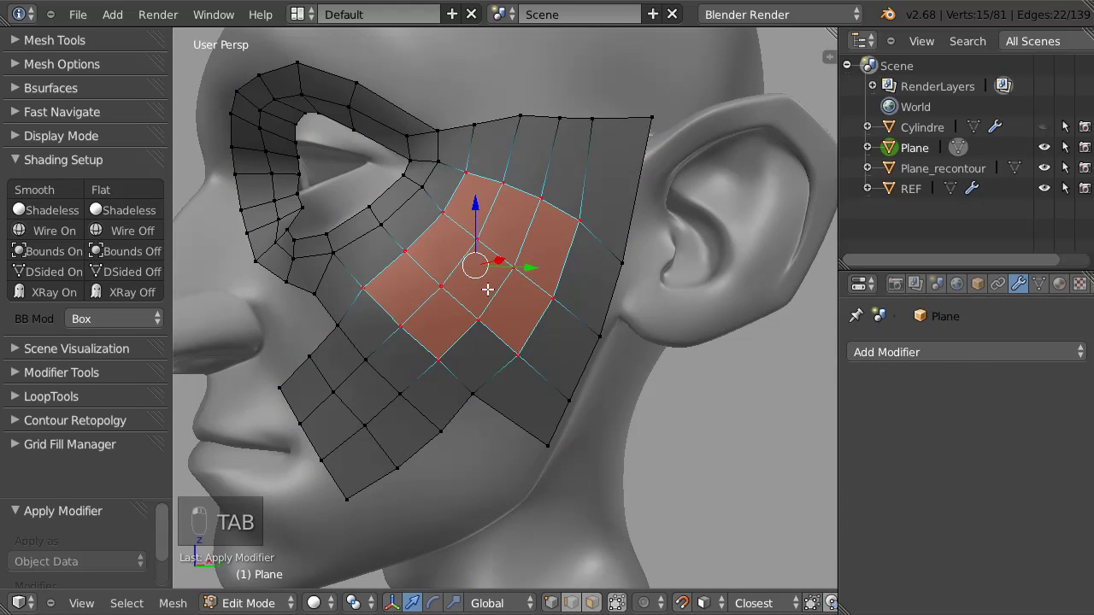
{"action": "key", "text": "s"}
{"action": "left_click", "coordinate": [513, 280]}
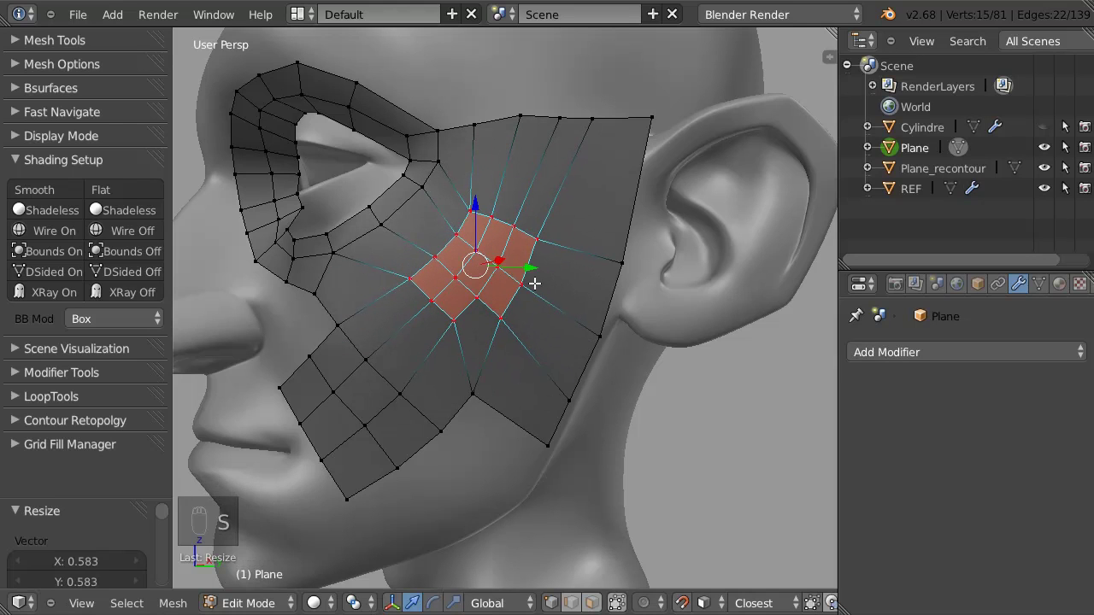
Switch to Object Mode and add a new Shrinkwrap modifier to the retopology mesh with REF as its target
{"action": "middle_click_drag", "start_coordinate": [392, 304], "coordinate": [559, 176]}
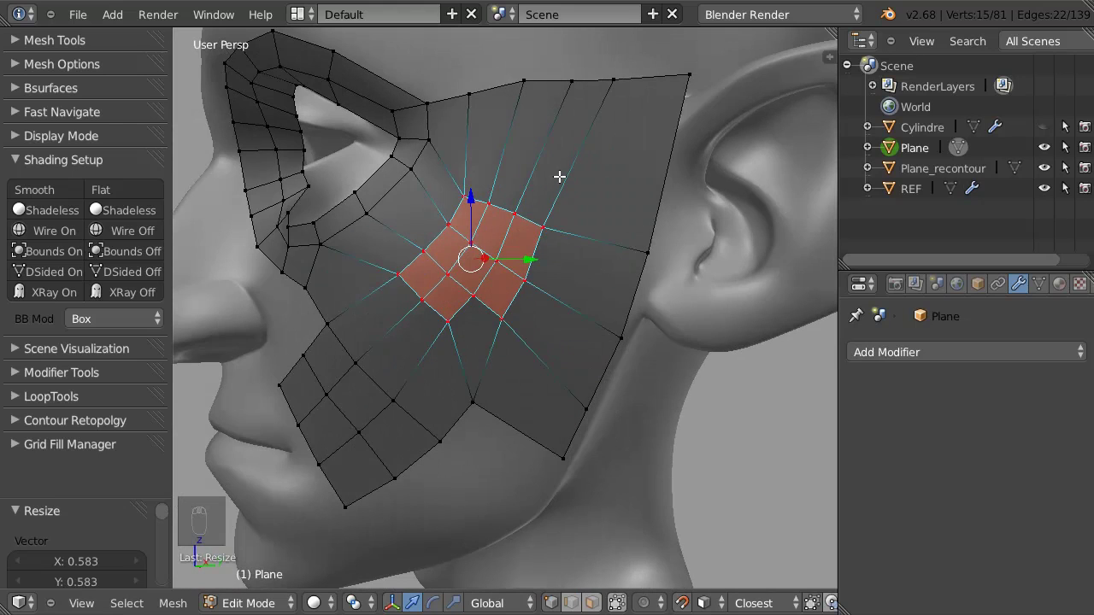
{"action": "key", "text": "Tab"}
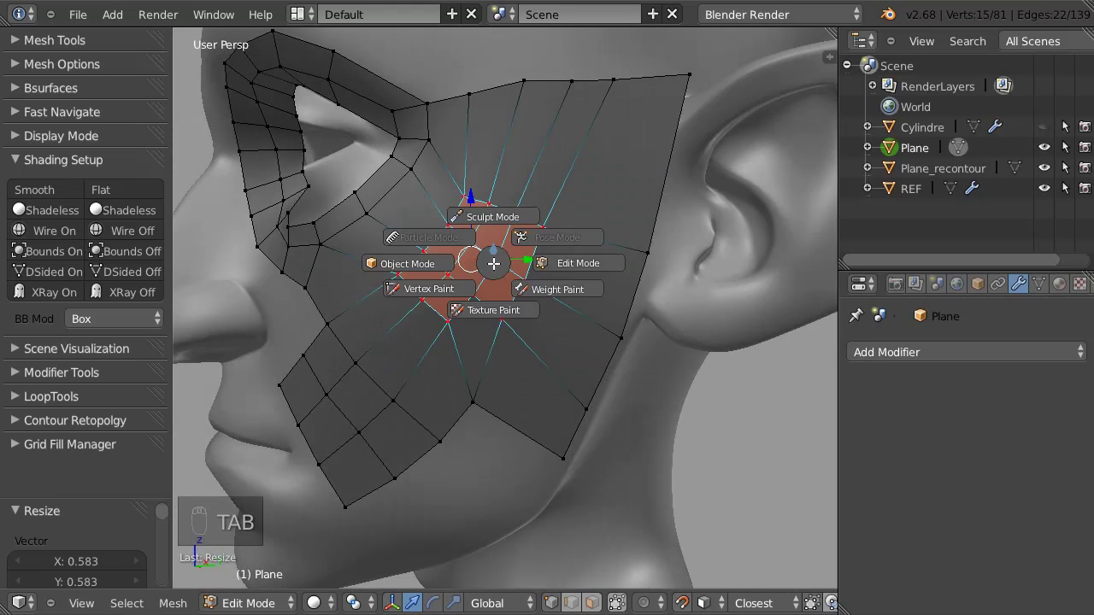
{"action": "left_click", "coordinate": [489, 257]}
{"action": "left_click", "coordinate": [922, 352]}
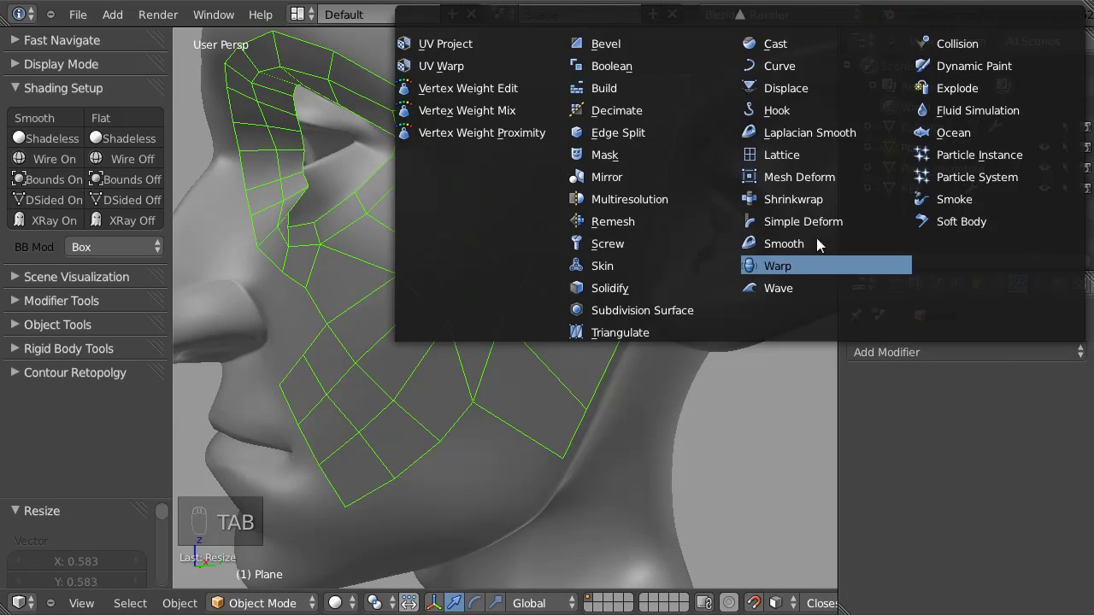
{"action": "left_click", "coordinate": [792, 198]}
{"action": "left_click", "coordinate": [906, 466]}
{"action": "left_click", "coordinate": [865, 336]}
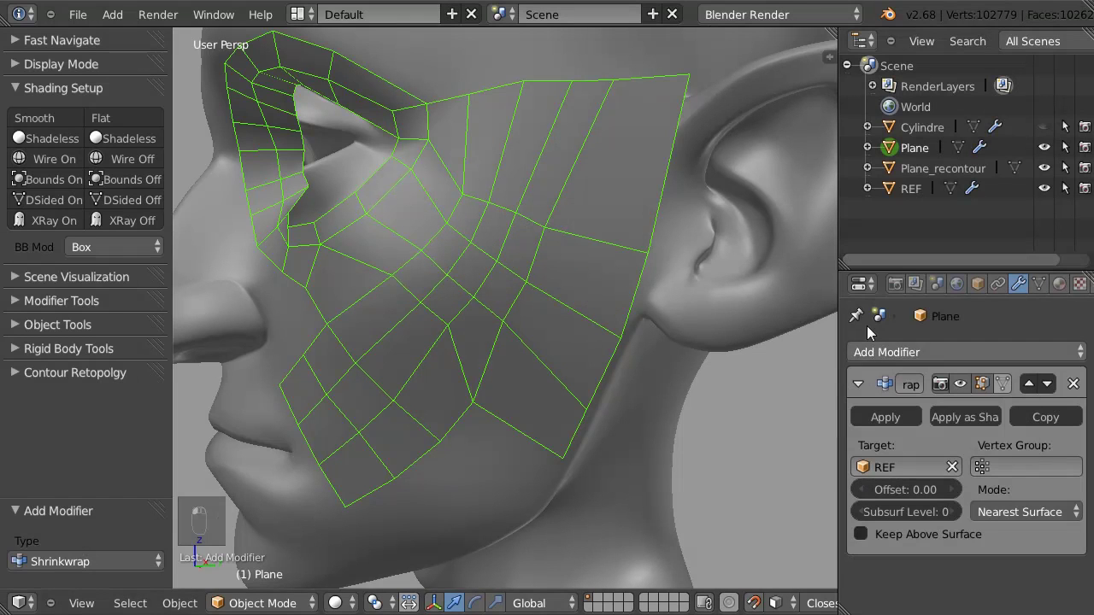
In Sculpt Mode, smooth the cheek quads into an even grid between the outer eye corner, ear and jaw
{"action": "middle_click_drag", "start_coordinate": [484, 191], "coordinate": [485, 285]}
{"action": "key", "text": "Tab"}
{"action": "left_click", "coordinate": [497, 229]}
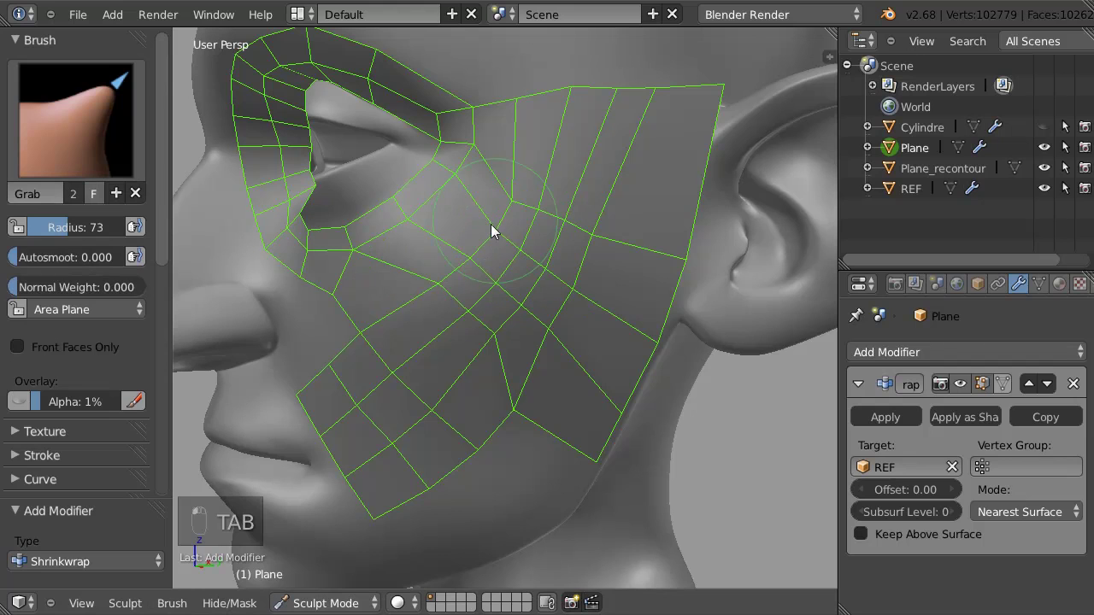
{"action": "mouse_move", "coordinate": [527, 210]}
{"action": "left_mouse_down", "text": "shift"}
{"action": "mouse_move", "coordinate": [571, 231]}
{"action": "mouse_move", "coordinate": [471, 319]}
{"action": "mouse_move", "coordinate": [470, 349]}
{"action": "mouse_move", "coordinate": [476, 250]}
{"action": "mouse_move", "coordinate": [506, 186]}
{"action": "mouse_move", "coordinate": [587, 215]}
{"action": "mouse_move", "coordinate": [586, 293]}
{"action": "mouse_move", "coordinate": [537, 267]}
{"action": "left_mouse_up", "text": "shift"}
{"action": "mouse_move", "coordinate": [528, 172]}
{"action": "left_mouse_down", "text": "shift"}
{"action": "mouse_move", "coordinate": [598, 206]}
{"action": "mouse_move", "coordinate": [444, 278]}
{"action": "mouse_move", "coordinate": [517, 282]}
{"action": "left_mouse_up", "text": "shift"}
{"action": "mouse_move", "coordinate": [517, 282]}
{"action": "middle_mouse_down"}
{"action": "mouse_move", "coordinate": [604, 254]}
{"action": "mouse_move", "coordinate": [483, 227]}
{"action": "mouse_move", "coordinate": [405, 234]}
{"action": "mouse_move", "coordinate": [493, 291]}
{"action": "middle_mouse_up"}
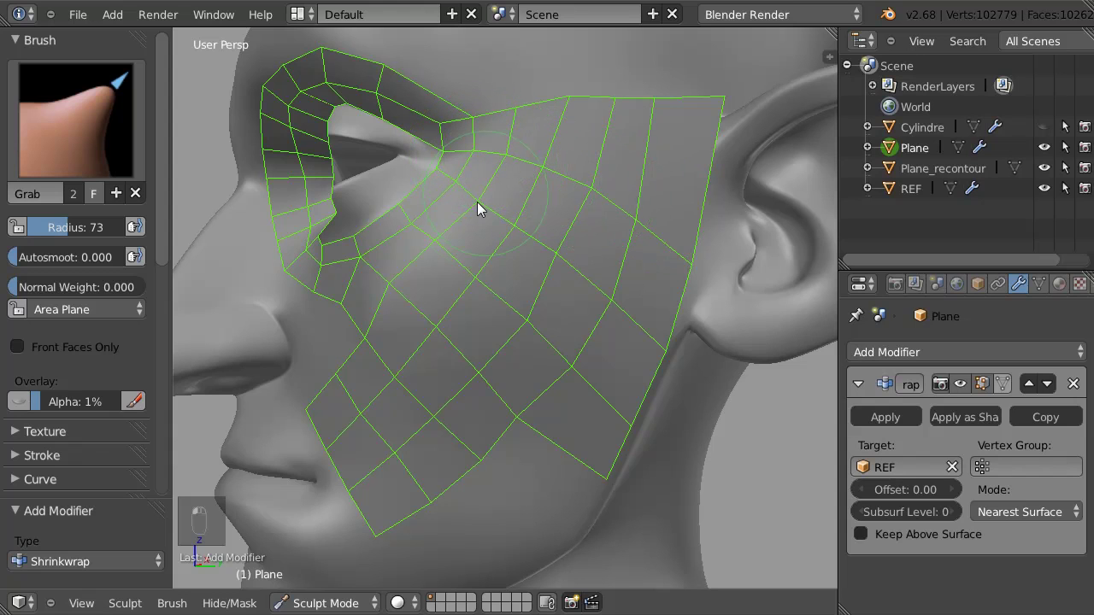
{"action": "key", "text": "shift"}
{"action": "key", "text": "shift"}
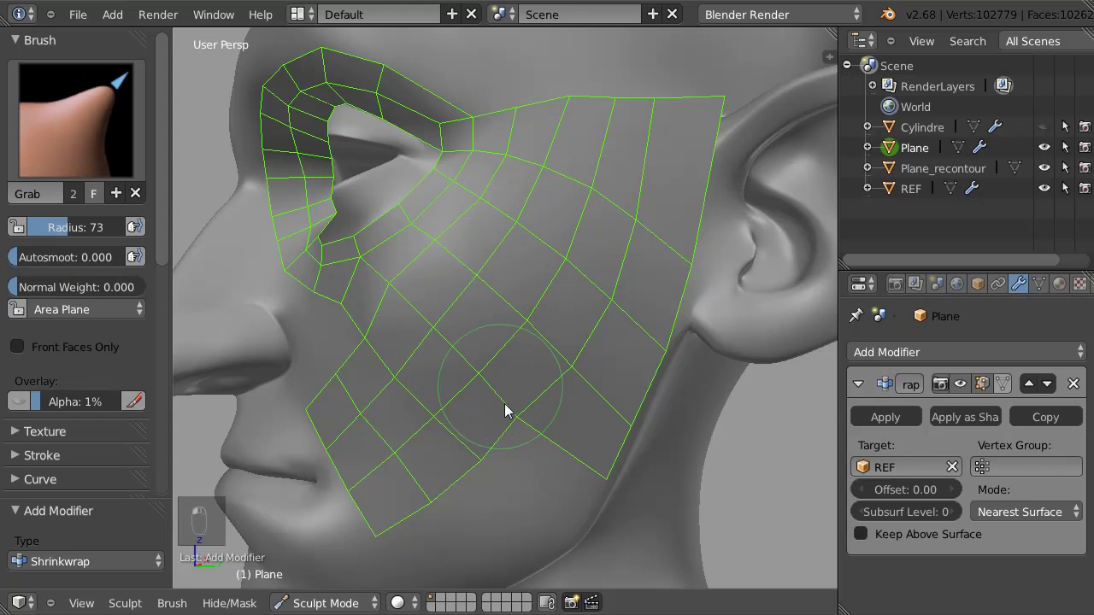
{"action": "middle_click_drag", "start_coordinate": [604, 265], "coordinate": [386, 293]}
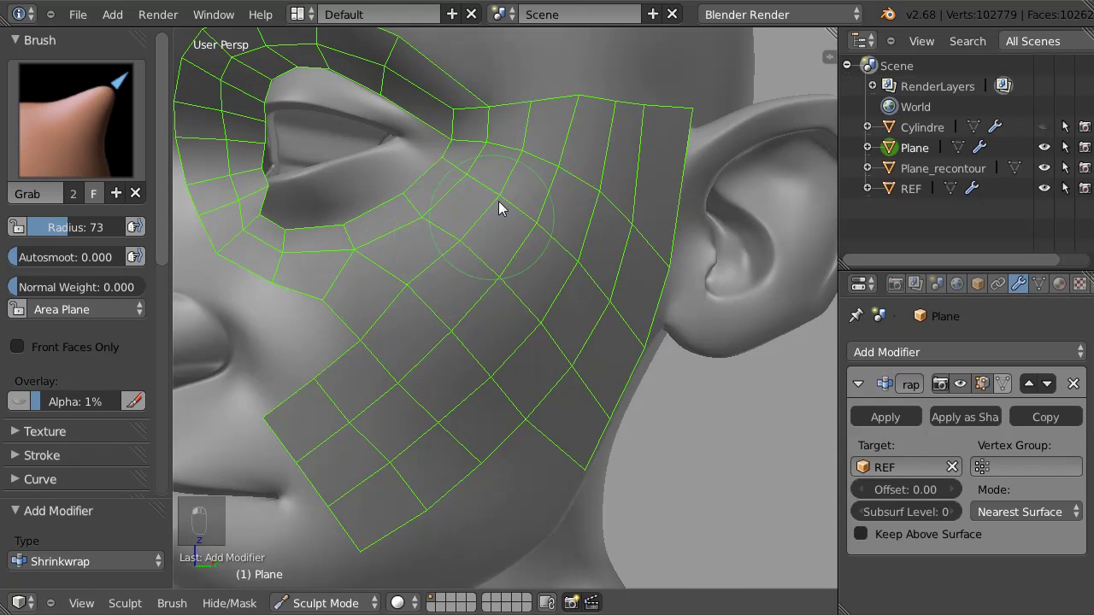
Smooth the eye-ring edge loops beside the nose bridge, then check the ring around the upper eyelid
{"action": "middle_click_drag", "start_coordinate": [405, 195], "coordinate": [562, 205]}
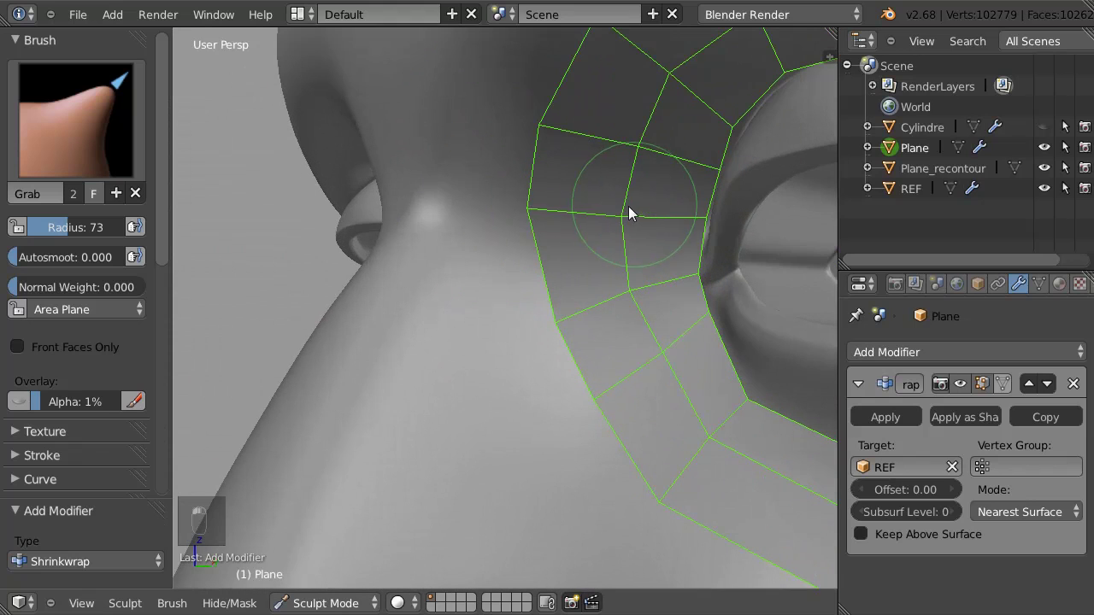
{"action": "mouse_move", "coordinate": [622, 159]}
{"action": "left_mouse_down"}
{"action": "mouse_move", "coordinate": [557, 142]}
{"action": "mouse_move", "coordinate": [560, 218]}
{"action": "left_mouse_up"}
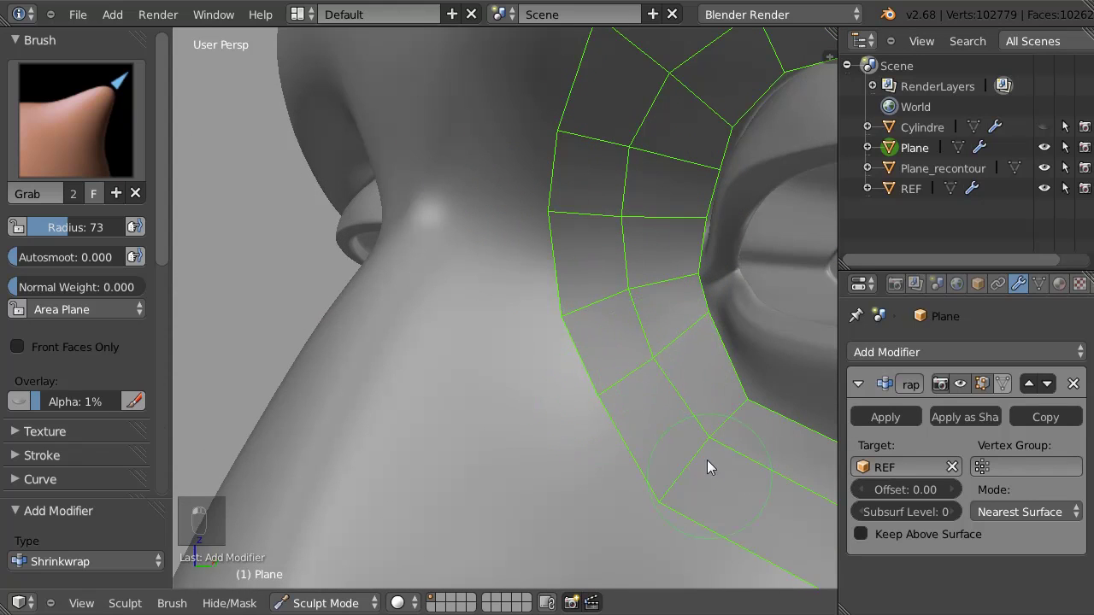
{"action": "scroll", "coordinate": [590, 393], "scroll_direction": "down", "scroll_amount": 3}
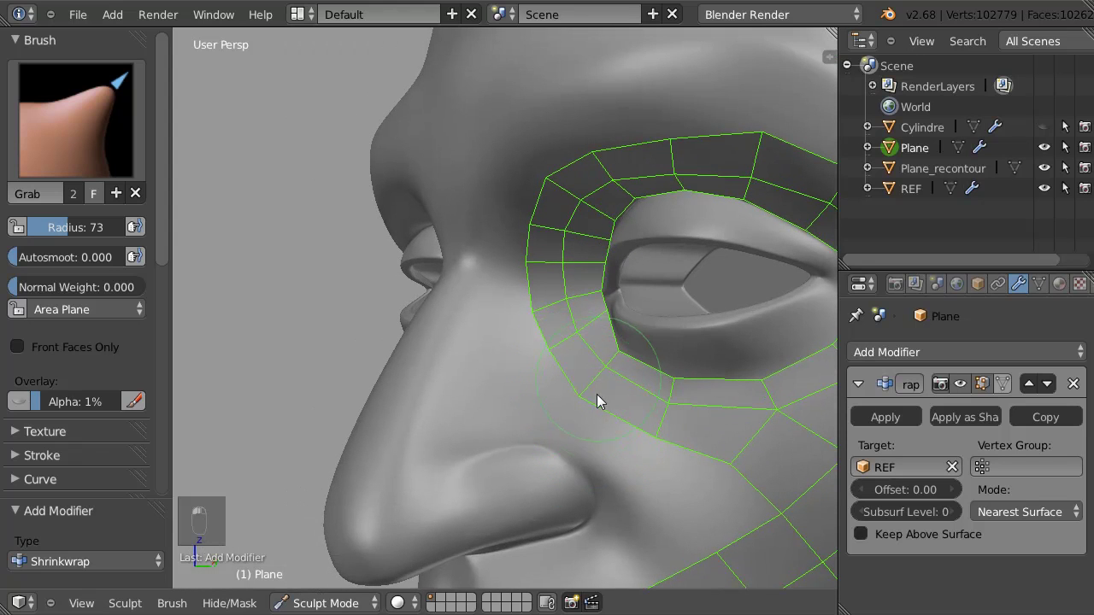
{"action": "middle_click_drag", "start_coordinate": [633, 297], "coordinate": [635, 191]}
{"action": "scroll", "coordinate": [540, 183], "scroll_direction": "up", "scroll_amount": 3}
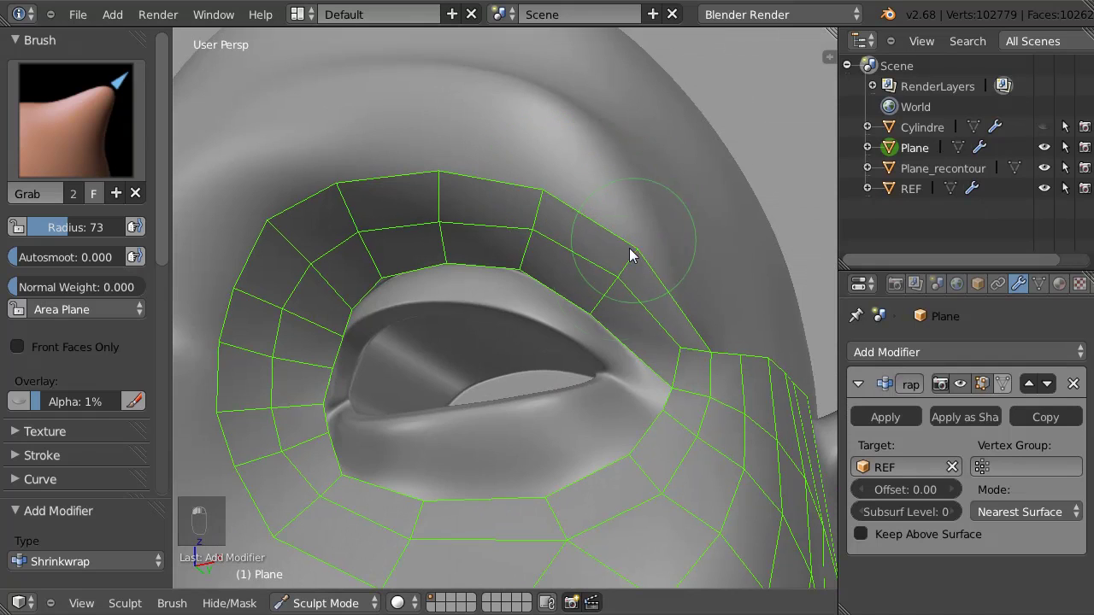
{"action": "middle_click_drag", "start_coordinate": [354, 256], "coordinate": [408, 277]}
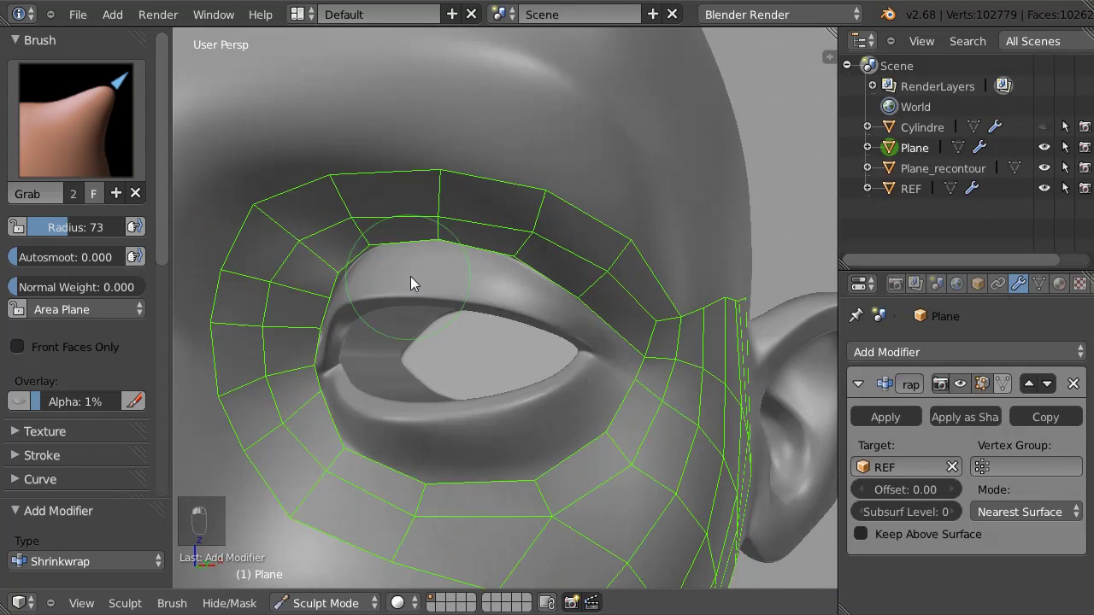
In Edit Mode, extrude three outer vertices of the ring above the eye upward onto the brow
{"action": "key", "text": "Tab"}
{"action": "middle_click_drag", "start_coordinate": [325, 249], "coordinate": [371, 227]}
{"action": "right_click", "coordinate": [373, 222]}
{"action": "right_click", "coordinate": [457, 196], "text": "shift"}
{"action": "right_click", "coordinate": [551, 190], "text": "shift"}
{"action": "right_click", "coordinate": [413, 114], "text": "ctrl"}
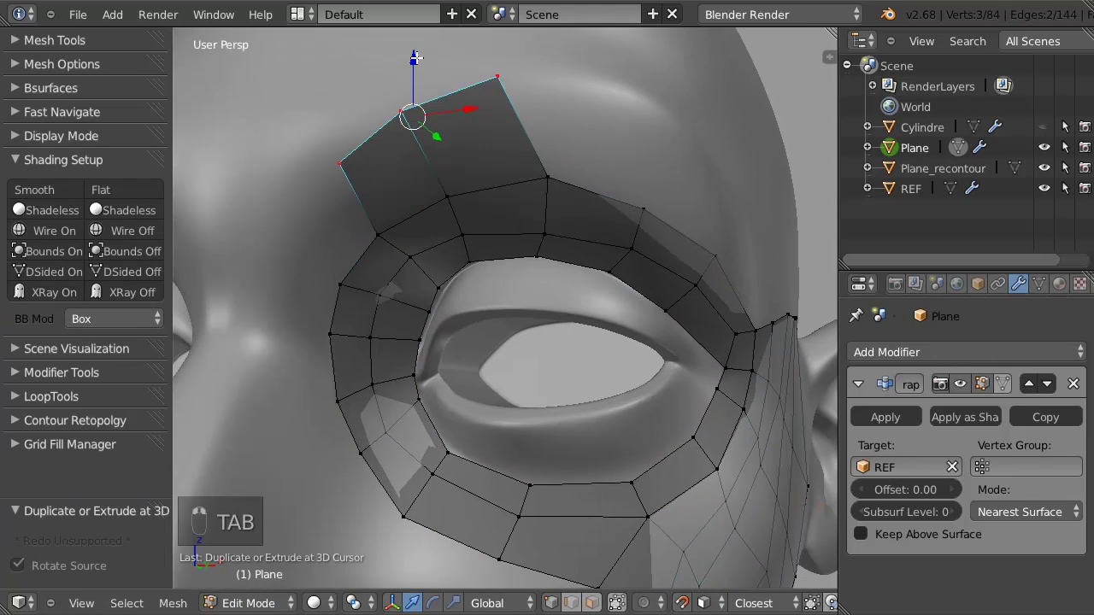
Reposition the extruded brow vertices and fill another quad toward the temple, placing its free corner on the brow
{"action": "middle_click_drag", "start_coordinate": [412, 114], "coordinate": [453, 168]}
{"action": "left_click_drag", "start_coordinate": [331, 256], "coordinate": [394, 266]}
{"action": "left_click_drag", "start_coordinate": [240, 291], "coordinate": [261, 288]}
{"action": "left_click_drag", "start_coordinate": [387, 354], "coordinate": [389, 353]}
{"action": "key", "text": "f"}
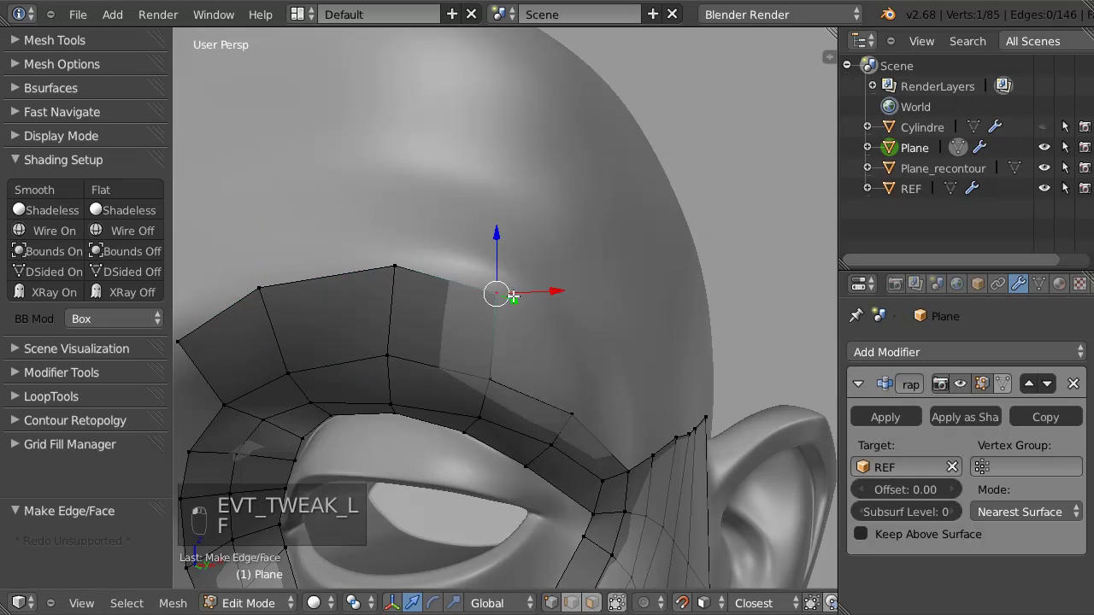
{"action": "left_click_drag", "start_coordinate": [497, 291], "coordinate": [512, 293]}
Fill the next outer brow quad, adjust its corner, and close the remaining face to the temple strip
{"action": "middle_click_drag", "start_coordinate": [513, 293], "coordinate": [520, 367]}
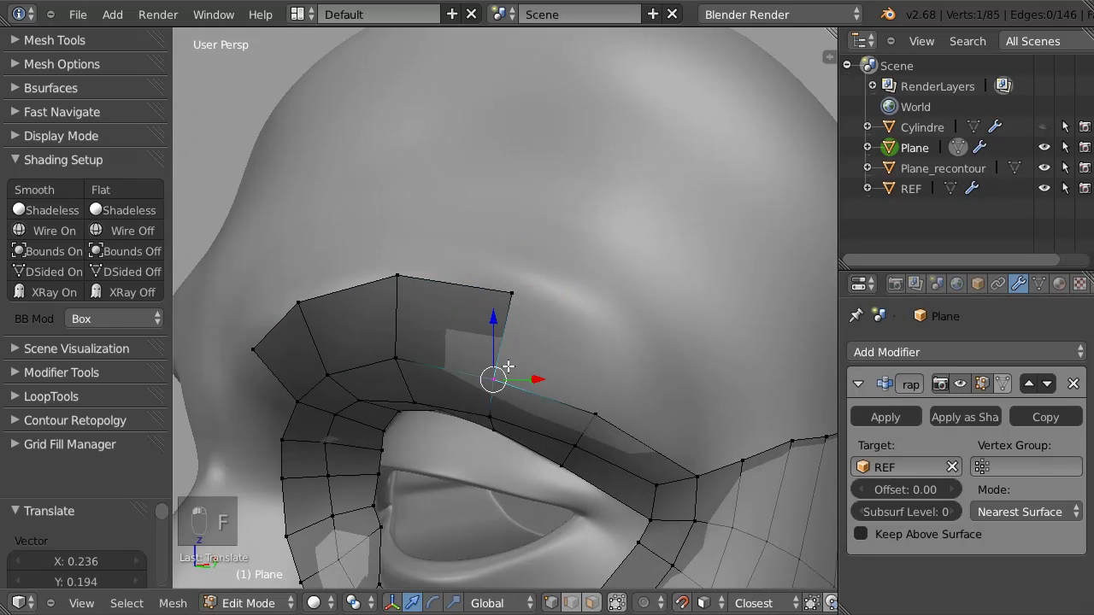
{"action": "key", "text": "f"}
{"action": "left_click_drag", "start_coordinate": [598, 342], "coordinate": [639, 346]}
{"action": "left_click", "coordinate": [597, 419], "text": "shift"}
{"action": "left_click", "coordinate": [695, 473], "text": "shift"}
{"action": "left_click", "coordinate": [742, 463], "text": "shift"}
{"action": "key", "text": "f"}
Adjust the outer vertices of the brow strip above the inner eye corner to even out its shape
{"action": "middle_click_drag", "start_coordinate": [605, 348], "coordinate": [531, 247]}
{"action": "left_click_drag", "start_coordinate": [549, 249], "coordinate": [552, 235]}
{"action": "left_click", "coordinate": [559, 301]}
{"action": "middle_click_drag", "start_coordinate": [534, 299], "coordinate": [518, 251]}
{"action": "left_click_drag", "start_coordinate": [519, 249], "coordinate": [513, 262]}
Fill three quads from the inner brow down beside the nose bridge, placing each new outer vertex on the sculpt
{"action": "left_click", "coordinate": [555, 303]}
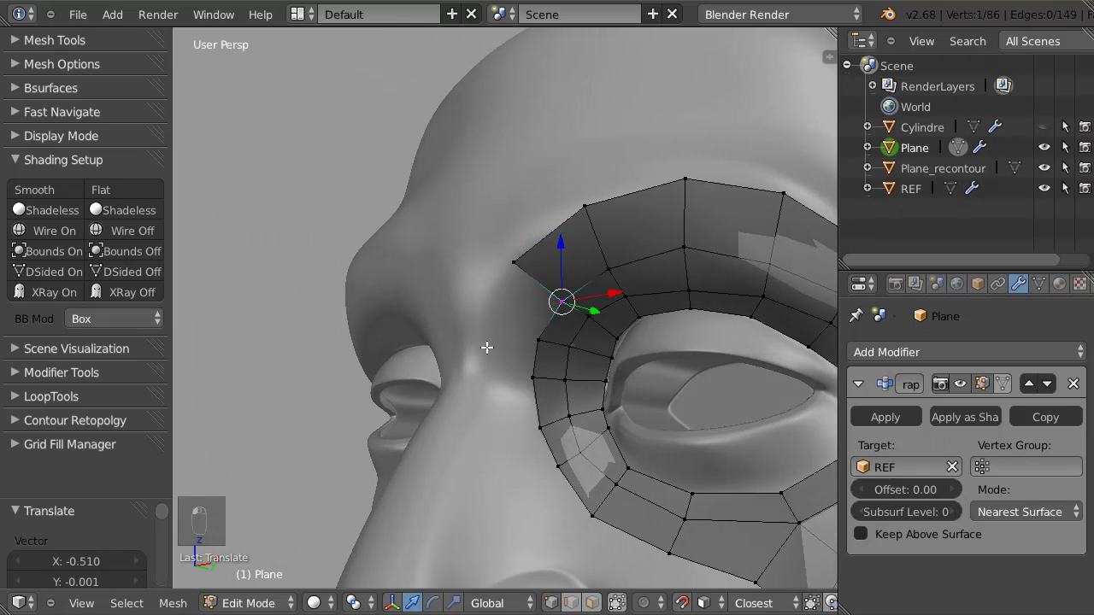
{"action": "key", "text": "f"}
{"action": "left_click_drag", "start_coordinate": [484, 322], "coordinate": [486, 324]}
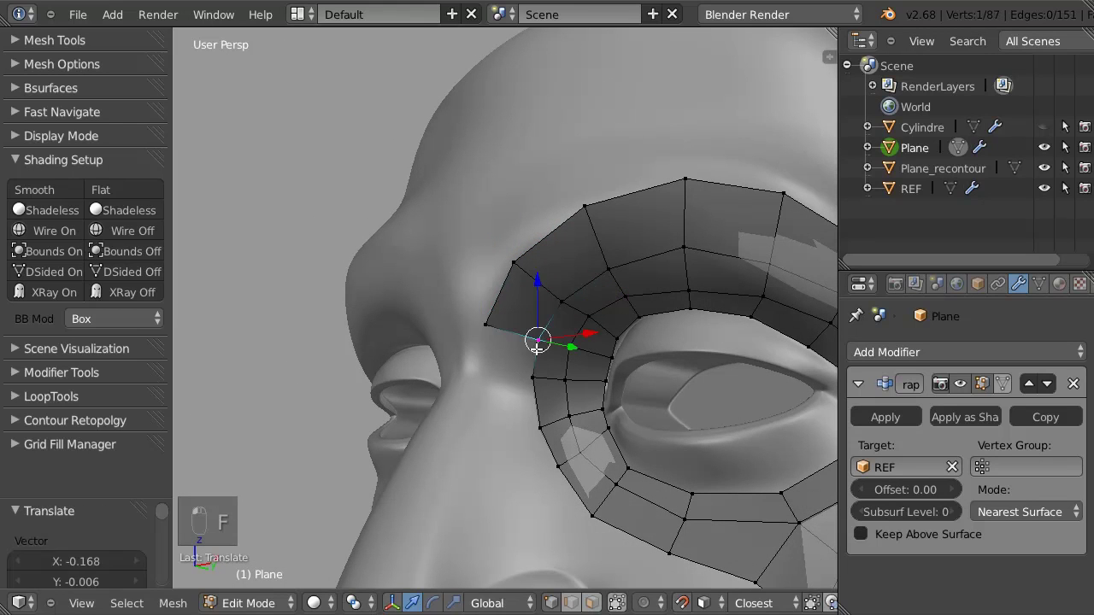
{"action": "key", "text": "f"}
{"action": "left_click_drag", "start_coordinate": [481, 366], "coordinate": [480, 375]}
{"action": "key", "text": "f"}
{"action": "left_click_drag", "start_coordinate": [481, 427], "coordinate": [479, 418]}
{"action": "middle_click_drag", "start_coordinate": [457, 352], "coordinate": [461, 346]}
{"action": "right_click", "coordinate": [461, 346]}
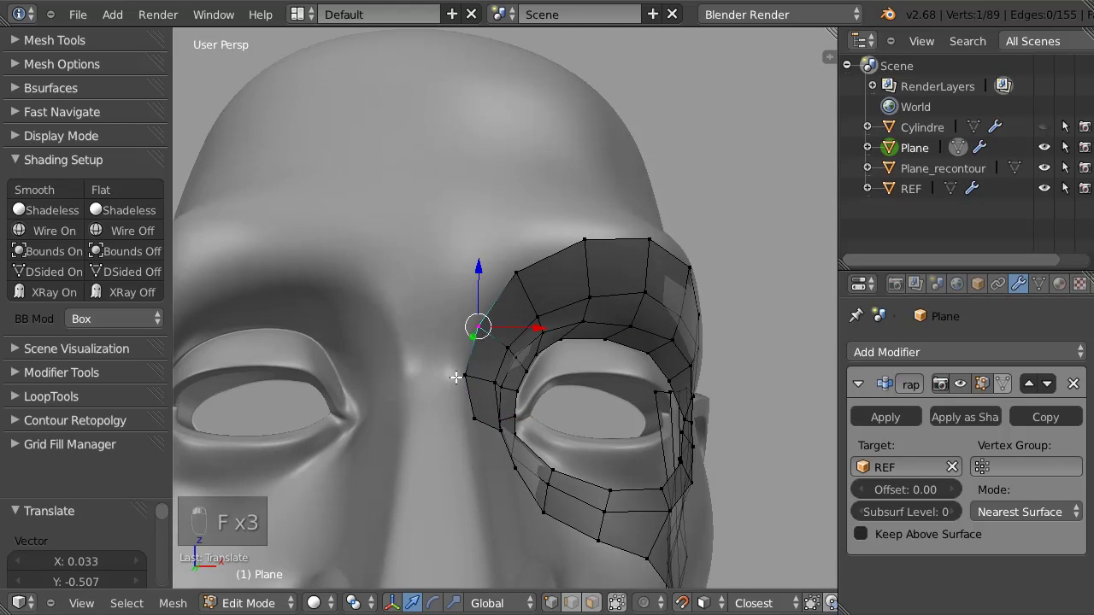
Extrude the outer edge beside the nose bridge toward the face's centreline and align its two new vertices
{"action": "scroll", "coordinate": [501, 360], "scroll_direction": "up", "scroll_amount": 4}
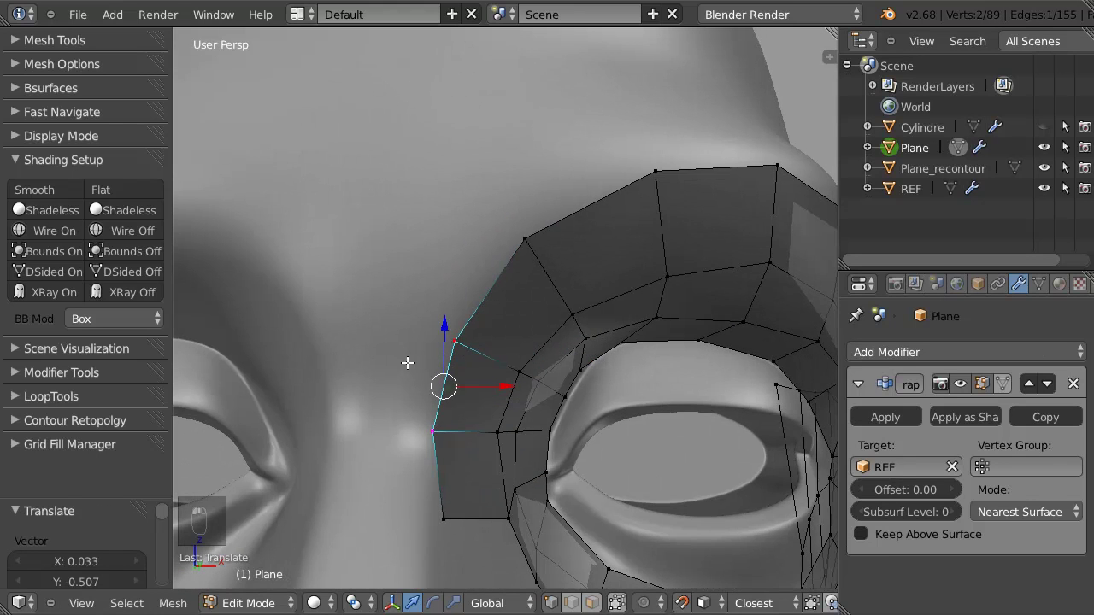
{"action": "key", "text": "e"}
{"action": "left_click", "coordinate": [390, 336]}
{"action": "right_click_drag", "start_coordinate": [369, 427], "coordinate": [379, 427]}
{"action": "right_click", "coordinate": [371, 334]}
{"action": "key", "text": "g"}
{"action": "left_click", "coordinate": [373, 334]}
Move the lowest vertex beside the nose bridge and fill a quad below the extruded face
{"action": "right_click", "coordinate": [443, 518]}
{"action": "key", "text": "g"}
{"action": "left_click", "coordinate": [427, 511]}
{"action": "right_click", "coordinate": [433, 431]}
{"action": "key", "text": "f"}
{"action": "left_click", "coordinate": [421, 487]}
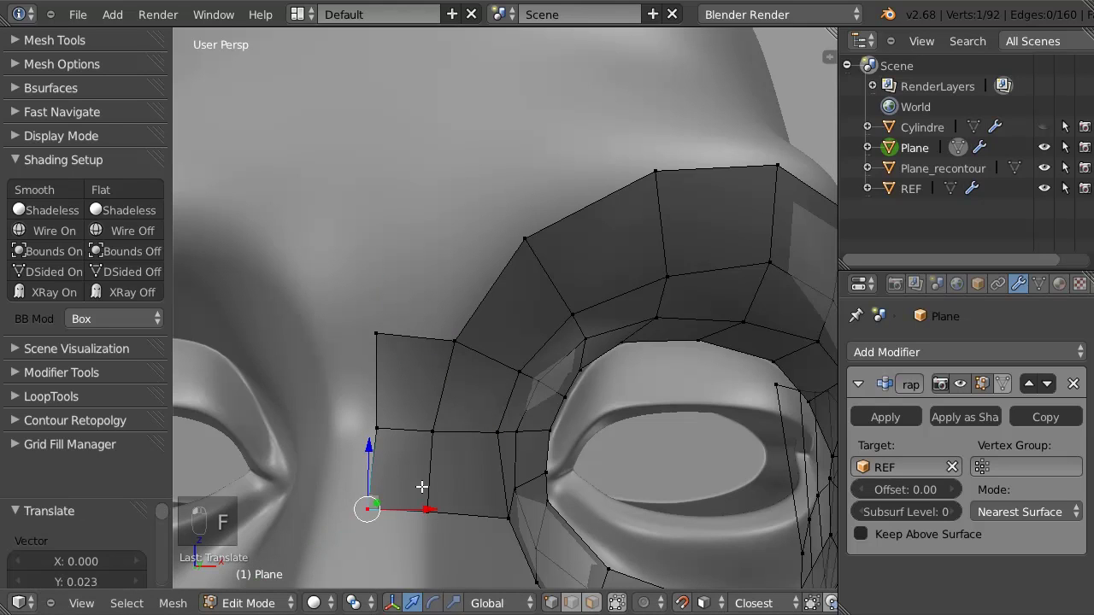
Fill a quad between the brows above the extruded face and position its free corner near the centreline
{"action": "right_click", "coordinate": [376, 331]}
{"action": "right_click", "coordinate": [451, 341]}
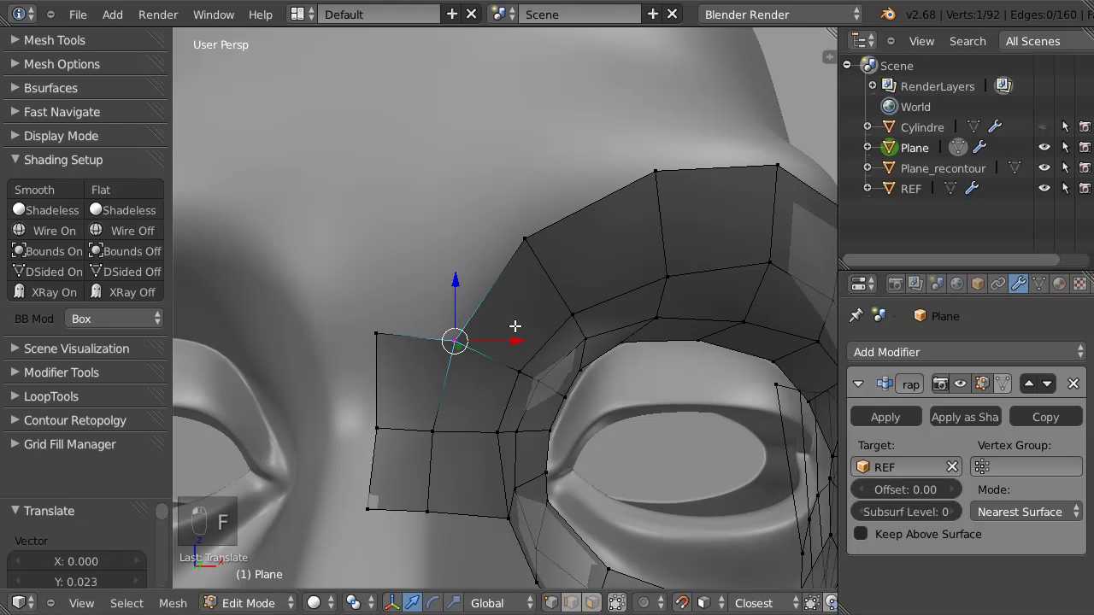
{"action": "key", "text": "f"}
{"action": "right_click_drag", "start_coordinate": [439, 236], "coordinate": [371, 228]}
{"action": "scroll", "coordinate": [469, 241], "scroll_direction": "down", "scroll_amount": 6}
{"action": "scroll", "coordinate": [468, 242], "scroll_direction": "down", "scroll_amount": 1}
{"action": "mouse_move", "coordinate": [460, 290]}
{"action": "right_mouse_down"}
{"action": "mouse_move", "coordinate": [439, 285]}
{"action": "mouse_move", "coordinate": [457, 275]}
{"action": "right_mouse_up"}
{"action": "middle_click_drag", "start_coordinate": [458, 276], "coordinate": [455, 312]}
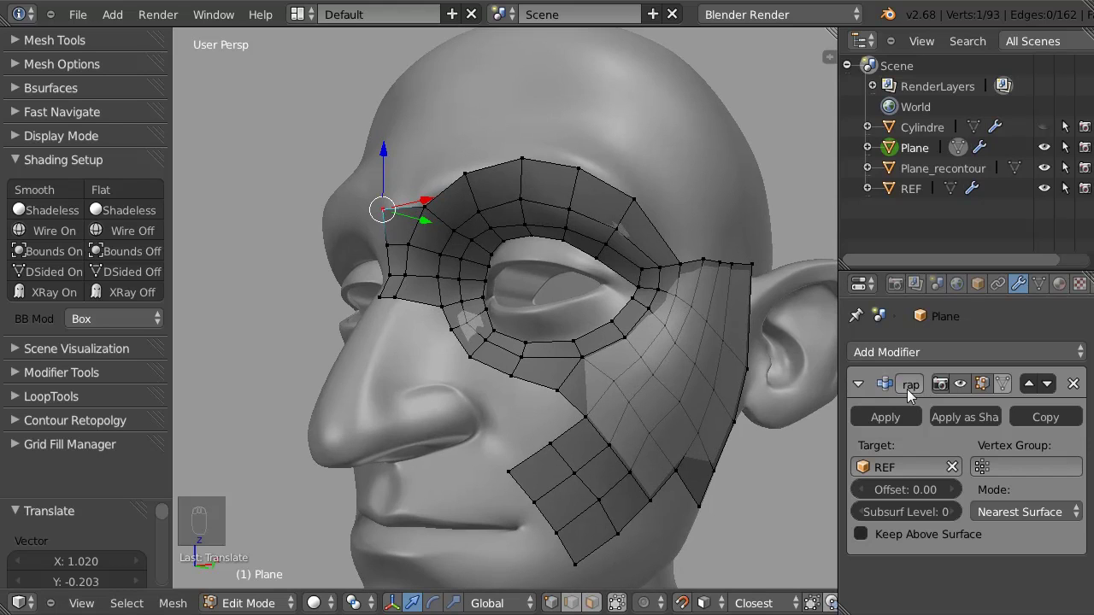
Apply the Shrinkwrap modifier in Object Mode, then add a new Shrinkwrap with REF as its target
{"action": "key", "text": "Tab"}
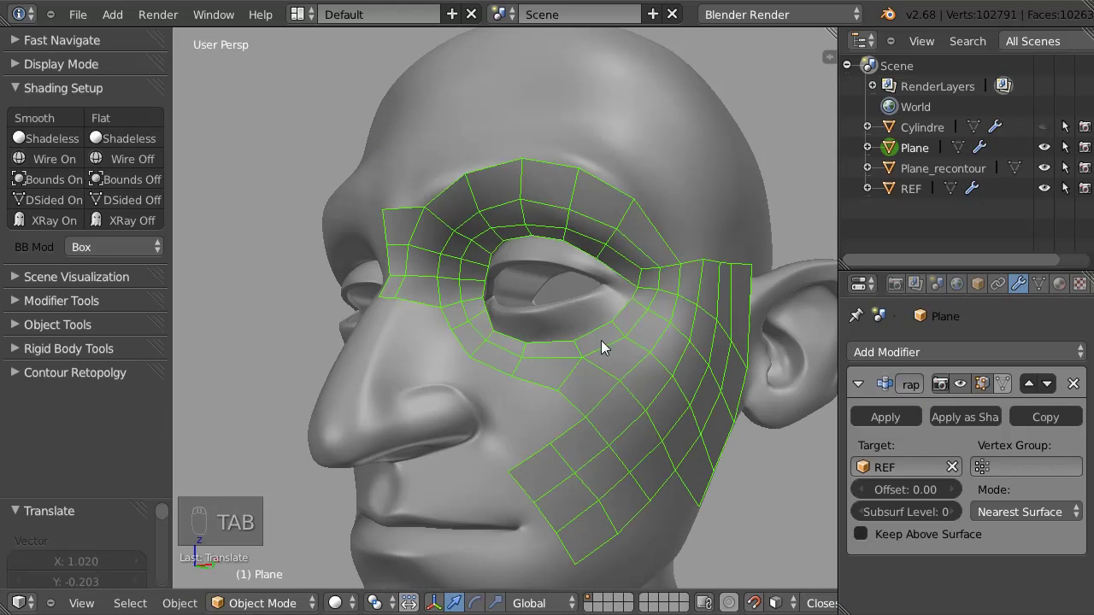
{"action": "left_click", "coordinate": [868, 415]}
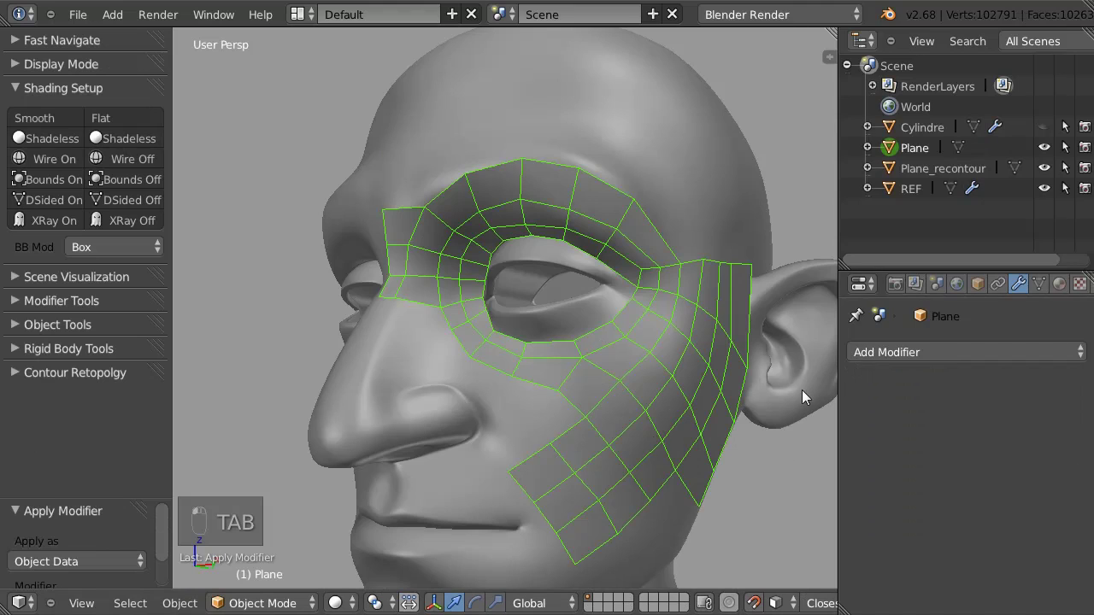
{"action": "left_click", "coordinate": [936, 354]}
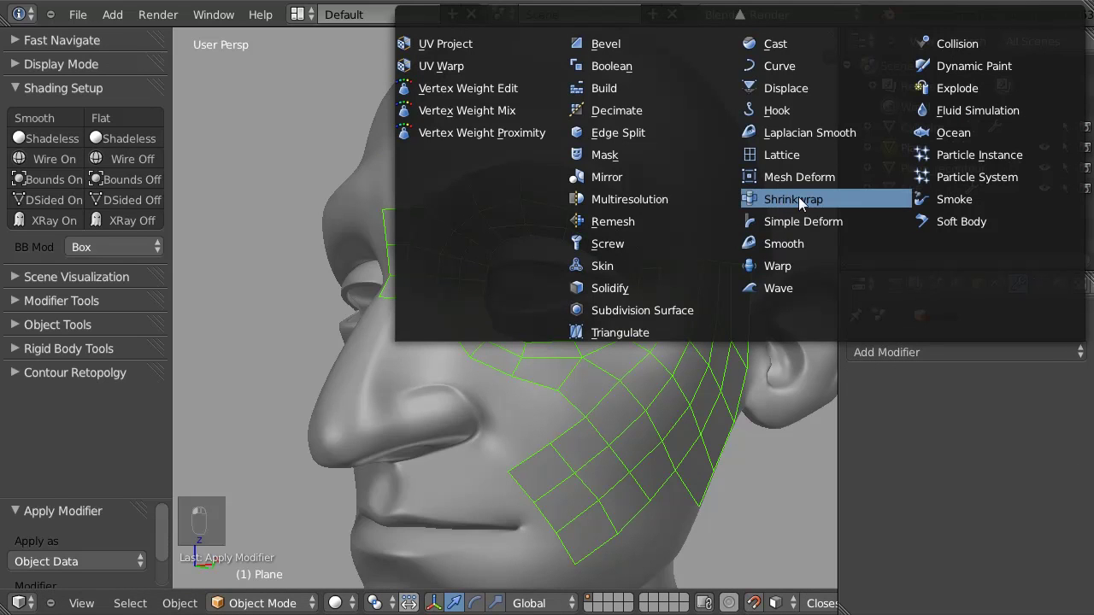
{"action": "left_click", "coordinate": [774, 199]}
{"action": "left_click", "coordinate": [873, 459]}
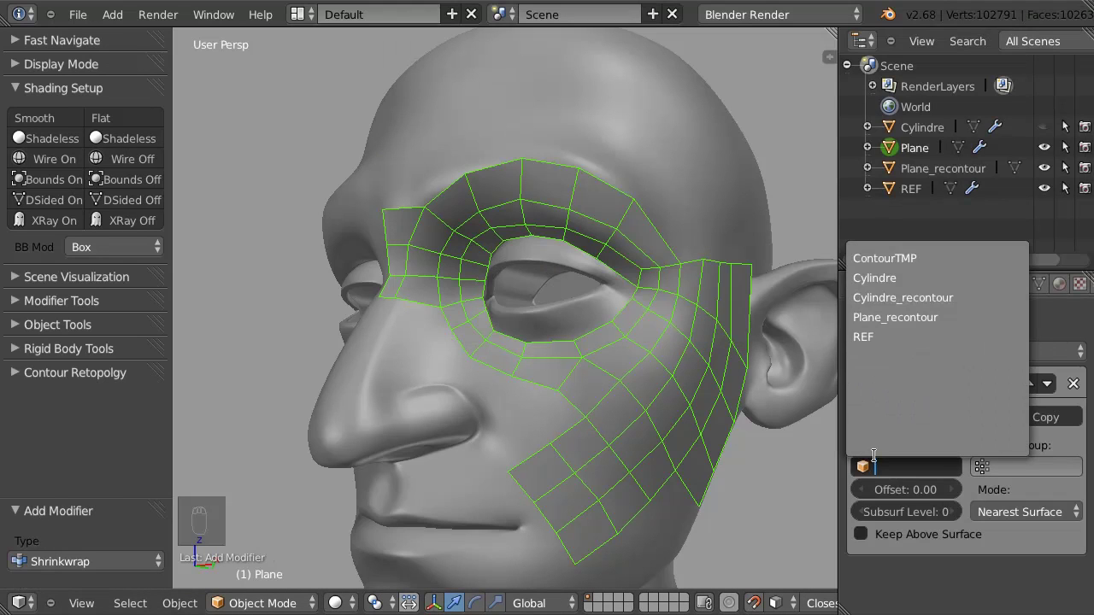
{"action": "left_click", "coordinate": [864, 334]}
{"action": "middle_click_drag", "start_coordinate": [732, 246], "coordinate": [701, 198]}
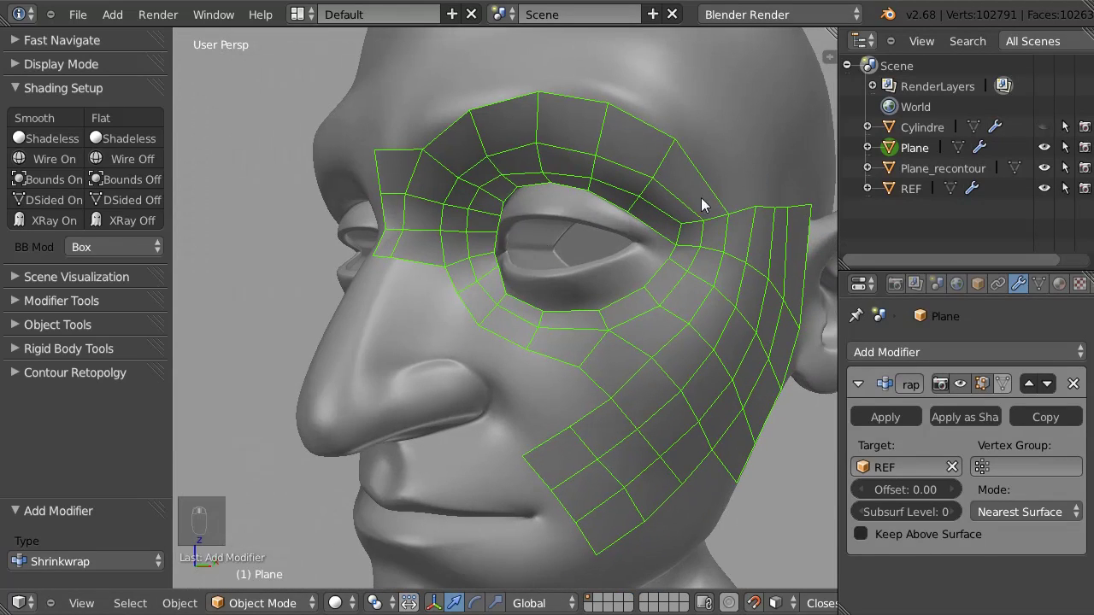
Apply the Shrinkwrap and add a Mirror modifier on the X axis with Clipping enabled
{"action": "left_click", "coordinate": [880, 417]}
{"action": "left_click", "coordinate": [908, 350]}
{"action": "key", "text": "Escape"}
{"action": "left_click", "coordinate": [913, 350]}
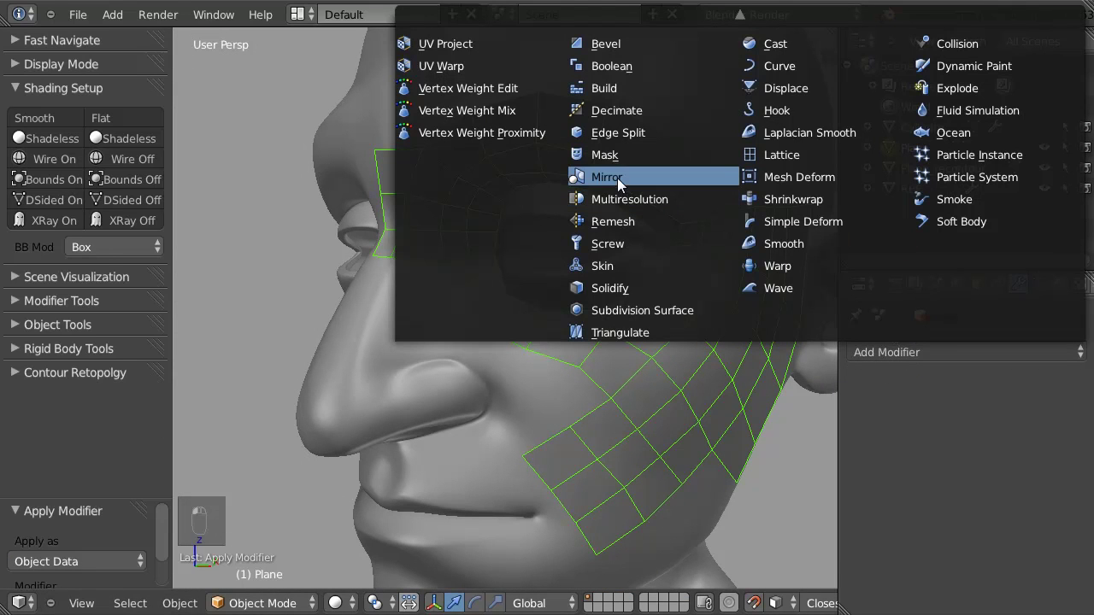
{"action": "left_click", "coordinate": [619, 175]}
{"action": "middle_click_drag", "start_coordinate": [457, 269], "coordinate": [495, 275]}
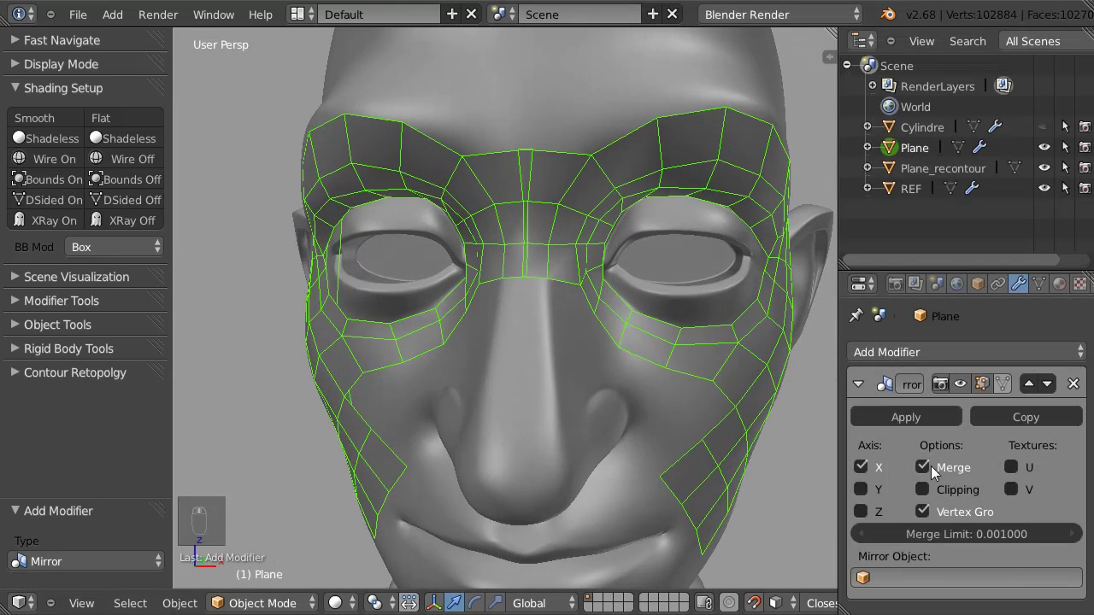
{"action": "left_click", "coordinate": [920, 488]}
{"action": "scroll", "coordinate": [487, 213], "scroll_direction": "up", "scroll_amount": 3}
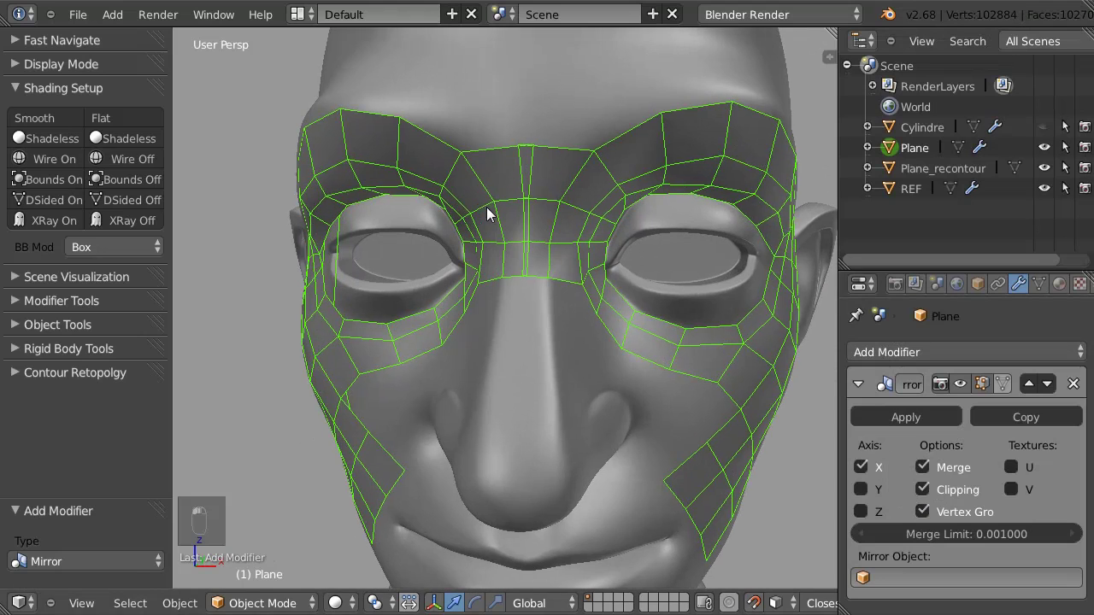
{"action": "middle_click_drag", "start_coordinate": [558, 281], "coordinate": [557, 214]}
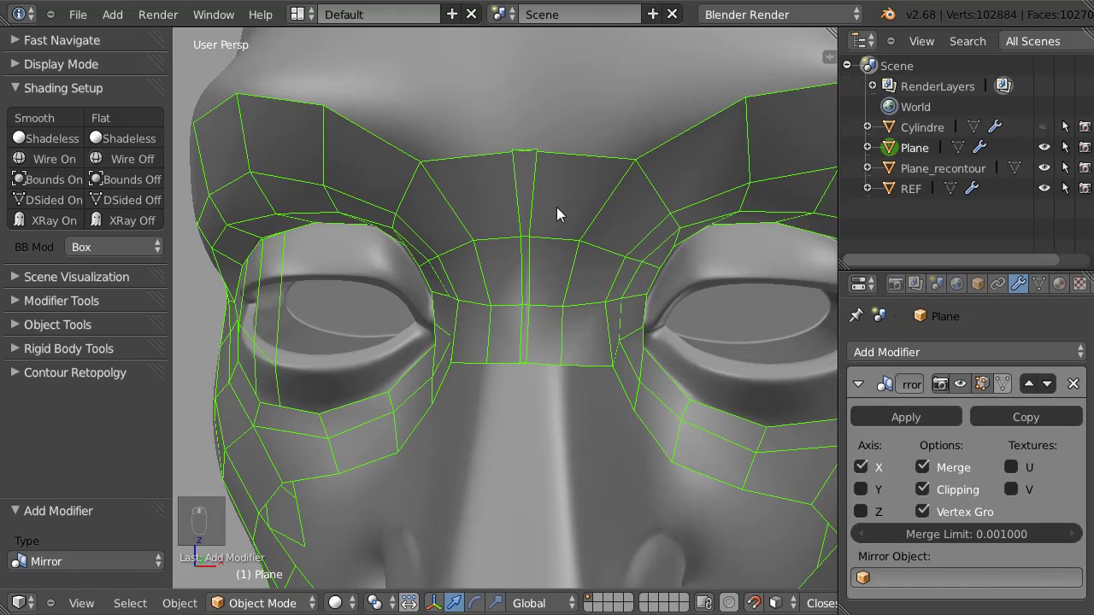
In Edit Mode, move the four inner-border vertices between the brows onto the mirror centreline so they clip together
{"action": "key", "text": "Tab"}
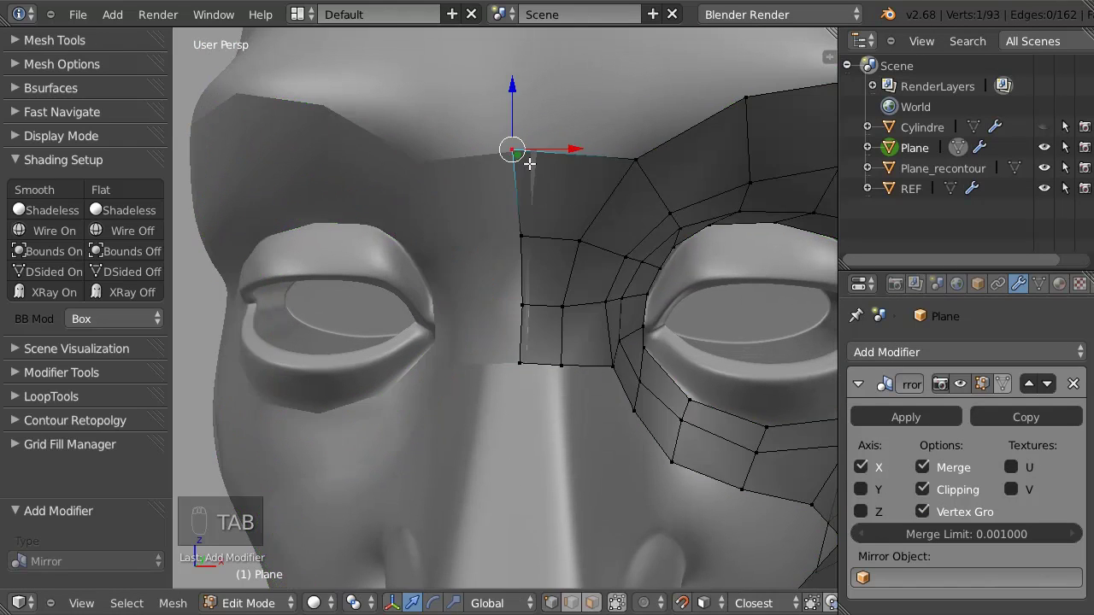
{"action": "key", "text": "g"}
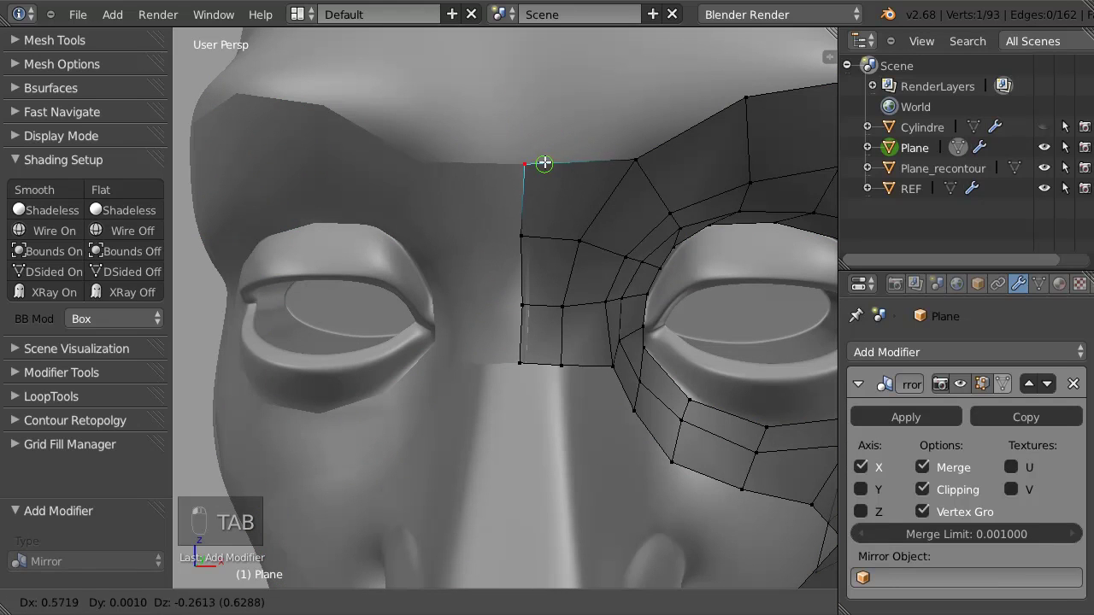
{"action": "left_click", "coordinate": [544, 172]}
{"action": "right_click", "coordinate": [511, 237]}
{"action": "key", "text": "g"}
{"action": "left_click", "coordinate": [524, 236]}
{"action": "right_click", "coordinate": [521, 304]}
{"action": "key", "text": "g"}
{"action": "left_click", "coordinate": [555, 305]}
{"action": "right_click", "coordinate": [529, 362]}
{"action": "key", "text": "g"}
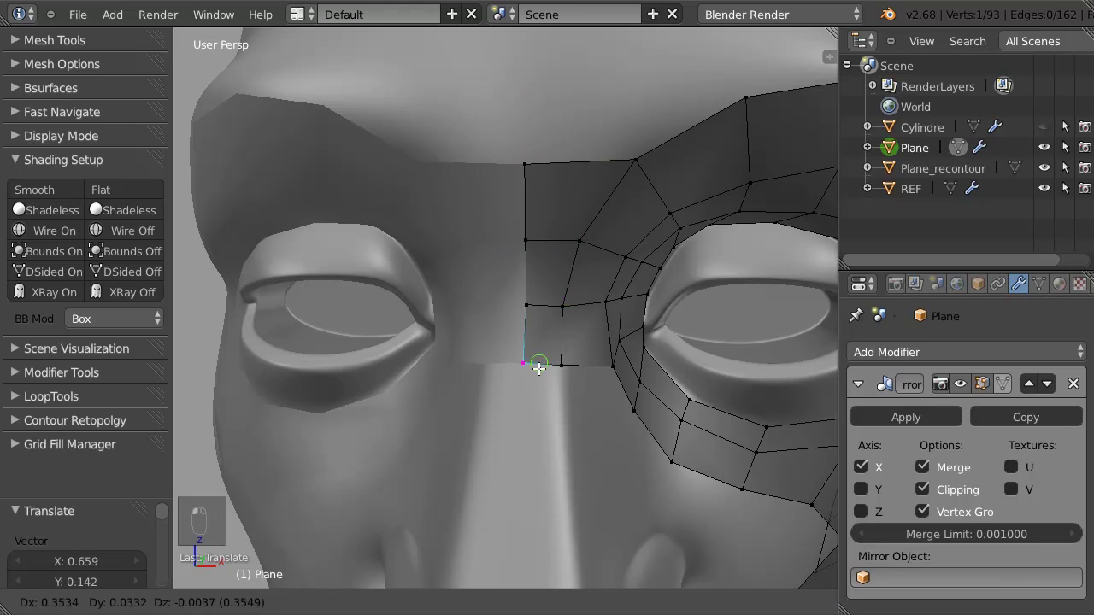
{"action": "left_click", "coordinate": [549, 362]}
Reposition the vertices between the brows and at the top of the nose bridge to fit the sculpted surface
{"action": "middle_click_drag", "start_coordinate": [548, 362], "coordinate": [596, 211]}
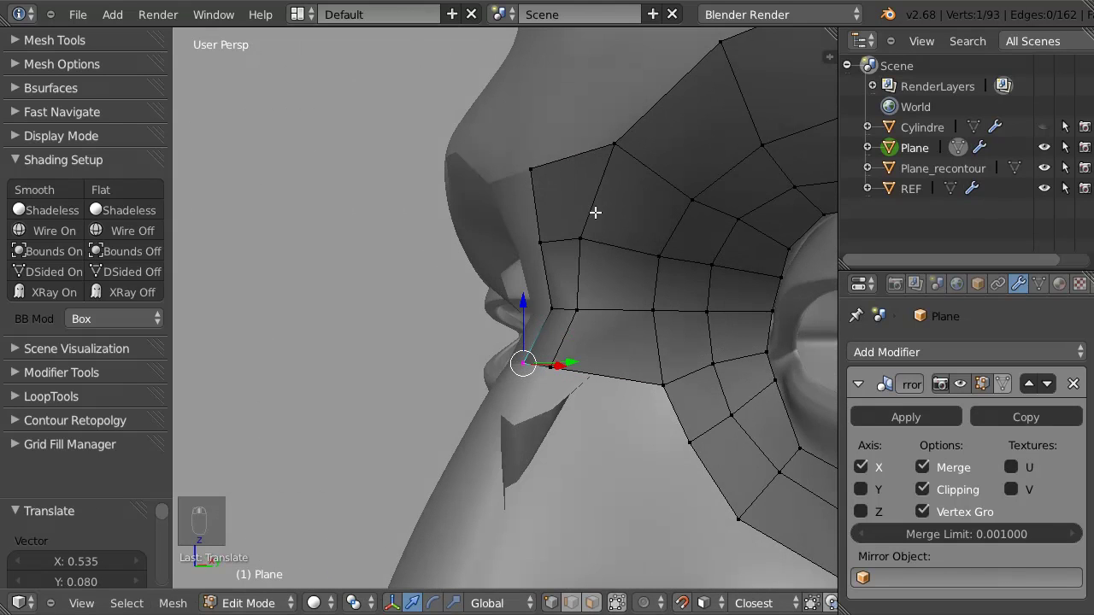
{"action": "middle_click_drag", "start_coordinate": [776, 281], "coordinate": [511, 177]}
{"action": "right_click", "coordinate": [526, 176]}
{"action": "key", "text": "g"}
{"action": "left_click", "coordinate": [560, 175]}
{"action": "key", "text": "g"}
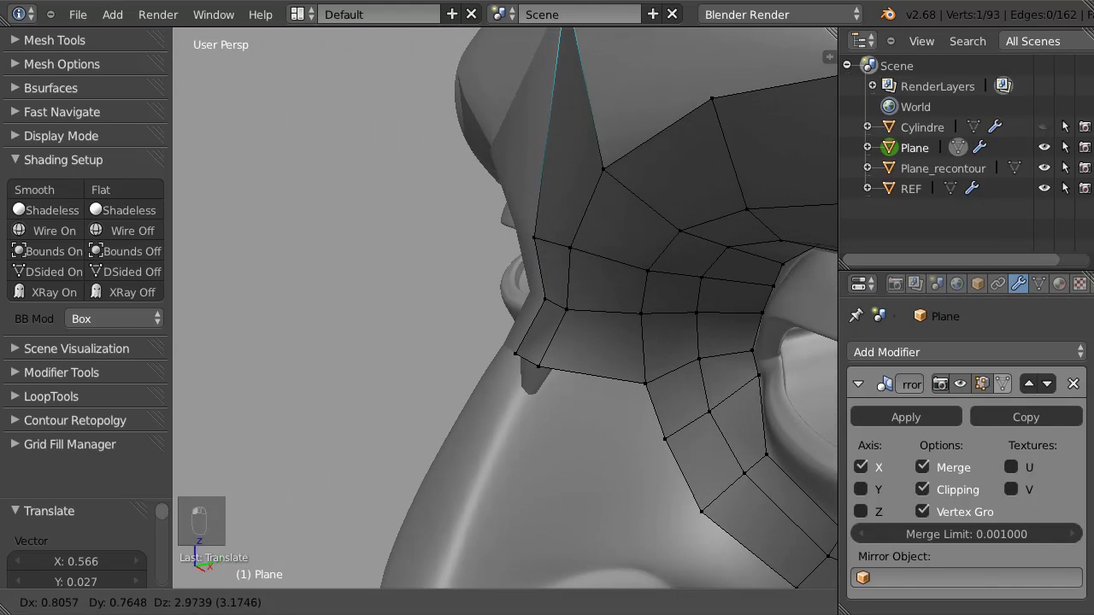
{"action": "left_click", "coordinate": [538, 94]}
{"action": "middle_click_drag", "start_coordinate": [538, 94], "coordinate": [530, 118]}
{"action": "left_click_drag", "start_coordinate": [530, 118], "coordinate": [523, 258]}
{"action": "left_click_drag", "start_coordinate": [526, 394], "coordinate": [567, 397]}
{"action": "mouse_move", "coordinate": [560, 463]}
{"action": "left_mouse_down"}
{"action": "mouse_move", "coordinate": [570, 476]}
{"action": "mouse_move", "coordinate": [562, 459]}
{"action": "left_mouse_up"}
{"action": "middle_click_drag", "start_coordinate": [562, 459], "coordinate": [485, 289]}
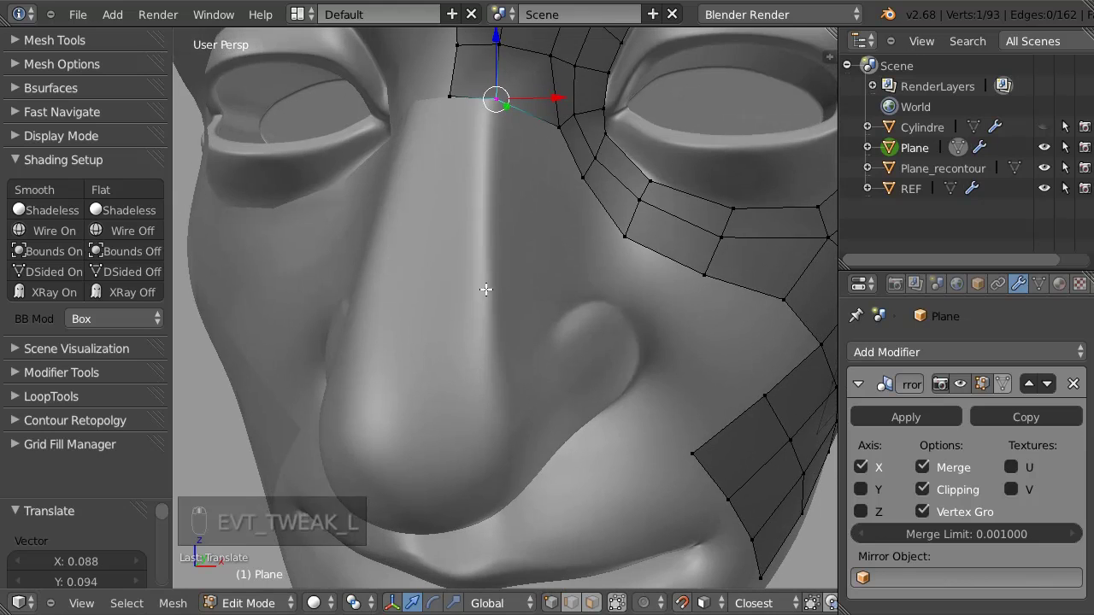
Extrude the nose-bridge edge three times down to the nose tip and move the inner vertices onto the centreline
{"action": "right_click", "coordinate": [454, 251], "text": "ctrl"}
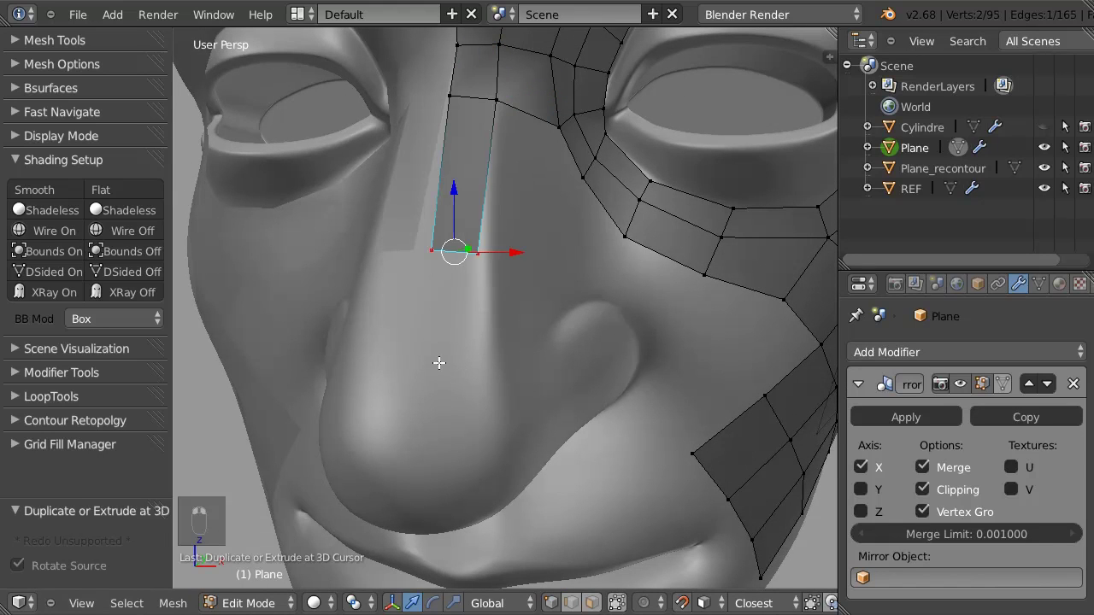
{"action": "right_click", "coordinate": [440, 372], "text": "ctrl"}
{"action": "right_click", "coordinate": [443, 486], "text": "ctrl"}
{"action": "left_click_drag", "start_coordinate": [409, 366], "coordinate": [358, 366]}
{"action": "left_click_drag", "start_coordinate": [434, 248], "coordinate": [391, 249]}
{"action": "left_click_drag", "start_coordinate": [419, 485], "coordinate": [373, 479]}
Reposition the outer vertices of the nose-ridge strip outward along the side of the nose
{"action": "middle_click_drag", "start_coordinate": [506, 416], "coordinate": [424, 453]}
{"action": "left_click_drag", "start_coordinate": [464, 491], "coordinate": [514, 453]}
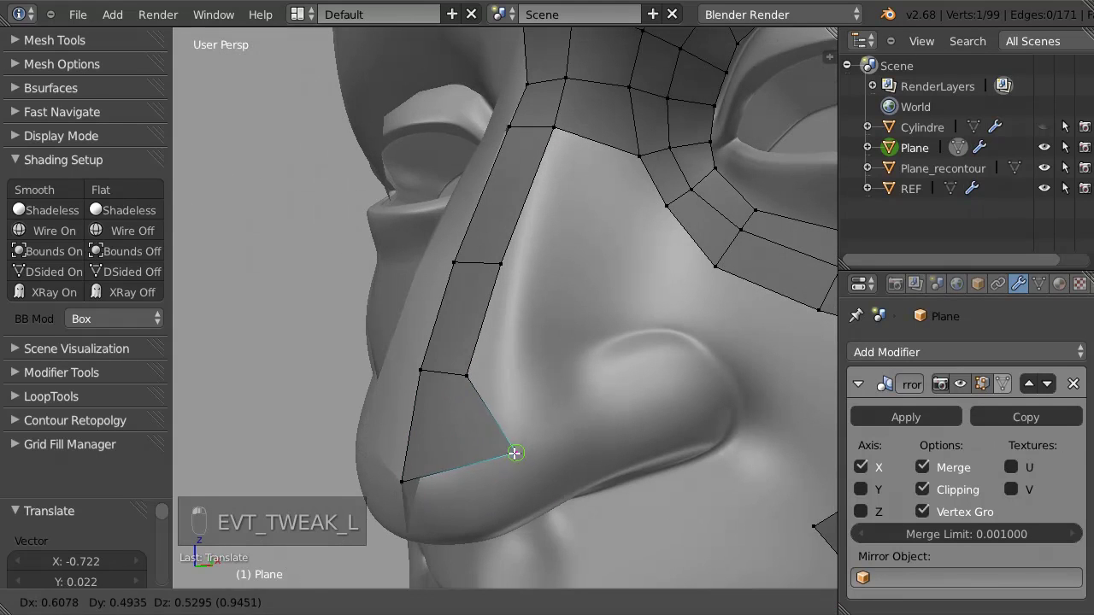
{"action": "left_click_drag", "start_coordinate": [467, 374], "coordinate": [507, 357]}
{"action": "left_click_drag", "start_coordinate": [501, 263], "coordinate": [515, 253]}
{"action": "left_click_drag", "start_coordinate": [508, 126], "coordinate": [508, 128]}
Fill a quad on the upper side of the nose beside the ridge strip and position its free corner
{"action": "middle_click_drag", "start_coordinate": [623, 176], "coordinate": [600, 146]}
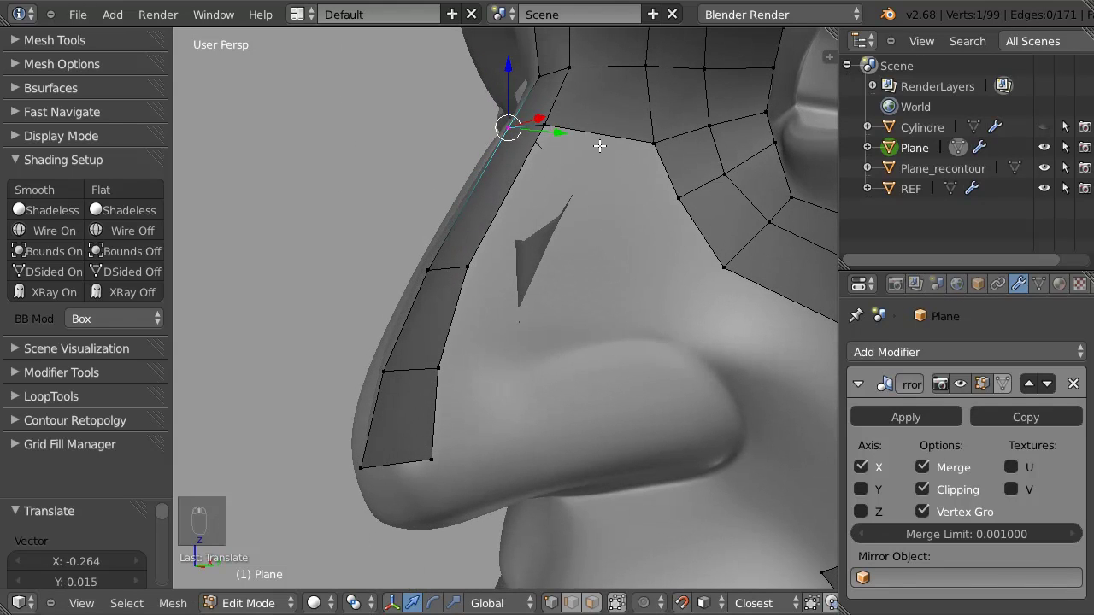
{"action": "left_click_drag", "start_coordinate": [569, 123], "coordinate": [608, 88]}
{"action": "left_click", "coordinate": [584, 285], "text": "ctrl"}
{"action": "key", "text": "f"}
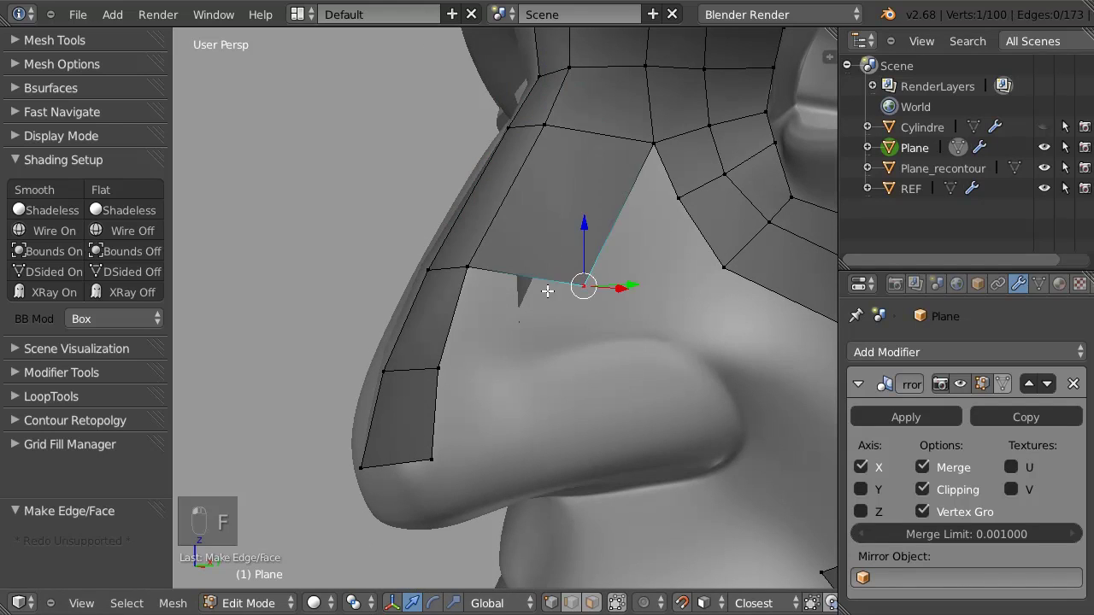
{"action": "key", "text": "g"}
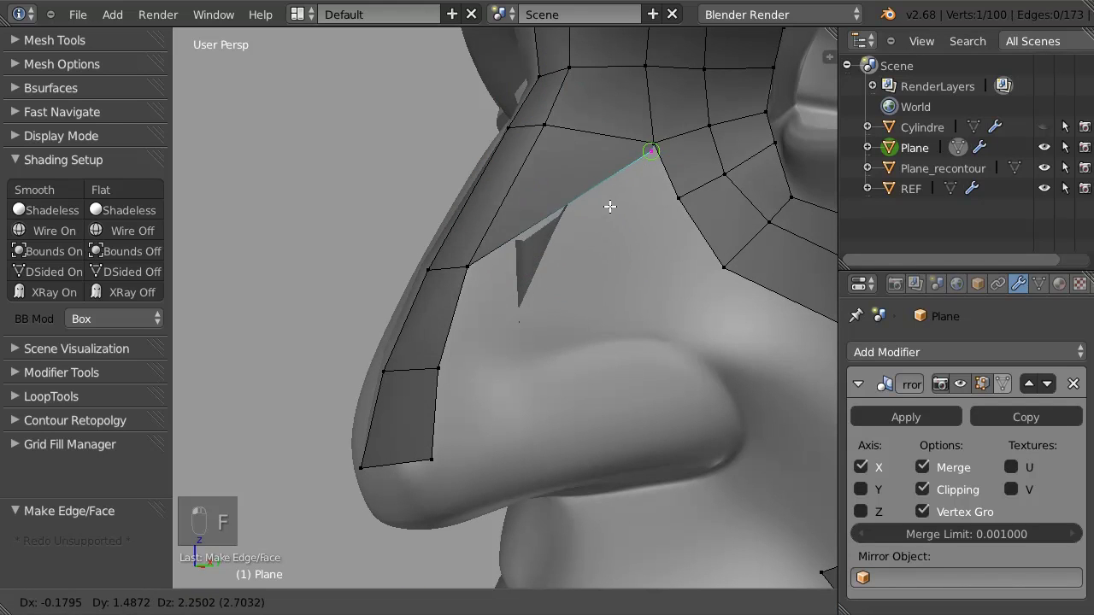
{"action": "left_click", "coordinate": [561, 283]}
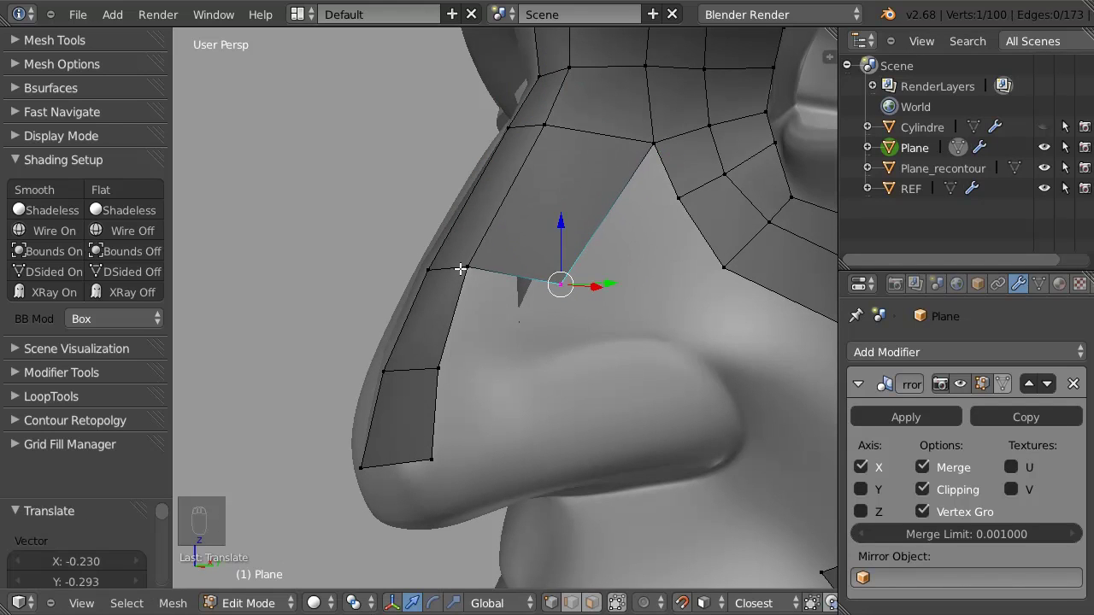
Fill a second quad lower on the side of the nose and place its free corner above the nostril wing
{"action": "left_click", "coordinate": [551, 392], "text": "ctrl"}
{"action": "key", "text": "f"}
{"action": "key", "text": "g"}
{"action": "key", "text": "x"}
{"action": "left_click_drag", "start_coordinate": [530, 391], "coordinate": [567, 343]}
Cut an edge loop across the upper nose faces and reposition the surrounding vertices
{"action": "middle_click_drag", "start_coordinate": [571, 235], "coordinate": [532, 188]}
{"action": "key", "text": "ctrl+r"}
{"action": "left_click", "coordinate": [595, 218]}
{"action": "left_click", "coordinate": [600, 207]}
{"action": "right_click", "coordinate": [475, 189]}
{"action": "key", "text": "g"}
{"action": "left_click", "coordinate": [479, 190]}
{"action": "key", "text": "g"}
{"action": "left_click", "coordinate": [606, 207]}
{"action": "key", "text": "g"}
{"action": "left_click", "coordinate": [610, 219]}
Turn off X-ray display for the mesh and adjust the vertices beside the nose and below the eye
{"action": "left_click", "coordinate": [132, 292]}
{"action": "middle_click_drag", "start_coordinate": [541, 243], "coordinate": [574, 193]}
{"action": "right_click", "coordinate": [523, 112]}
{"action": "key", "text": "g"}
{"action": "left_click", "coordinate": [574, 191]}
{"action": "key", "text": "g"}
{"action": "left_click", "coordinate": [568, 174]}
{"action": "right_click", "coordinate": [712, 308]}
{"action": "key", "text": "g"}
{"action": "left_click", "coordinate": [722, 301]}
Move the outer border vertices of the nose-side faces to even out their spacing
{"action": "right_click", "coordinate": [522, 120]}
{"action": "right_click", "coordinate": [455, 190]}
{"action": "key", "text": "g"}
{"action": "left_click", "coordinate": [471, 185]}
{"action": "right_click", "coordinate": [413, 272]}
{"action": "key", "text": "g"}
{"action": "left_click", "coordinate": [440, 271]}
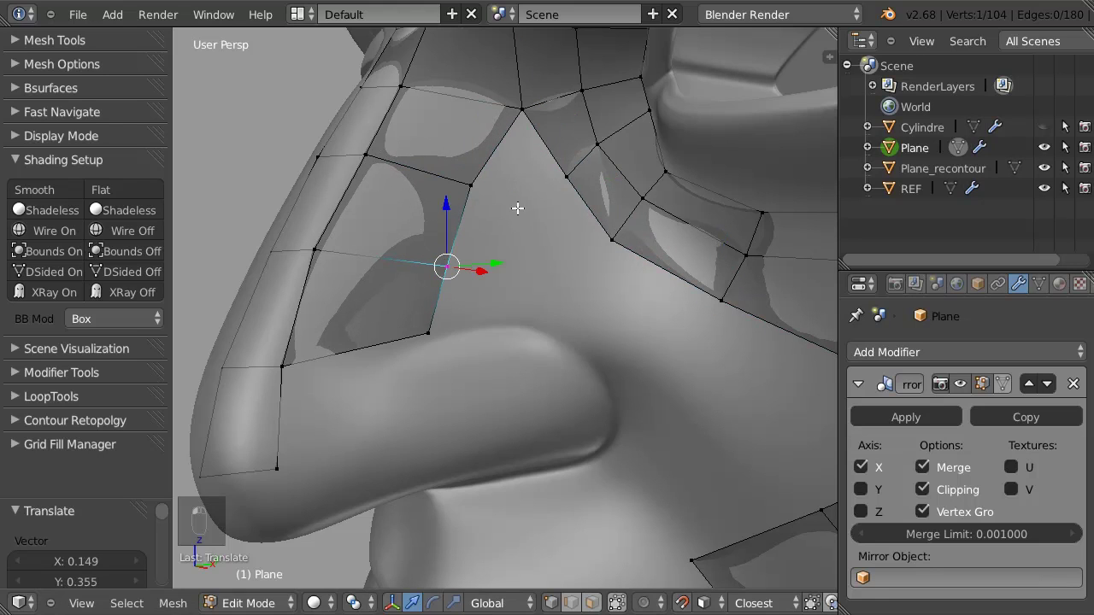
Draw three grease pencil strokes from below the inner eye loop down towards the nostril wing
{"action": "left_click_drag", "start_coordinate": [553, 199], "coordinate": [516, 320]}
{"action": "left_click_drag", "start_coordinate": [603, 260], "coordinate": [567, 346]}
{"action": "left_click_drag", "start_coordinate": [717, 324], "coordinate": [636, 407]}
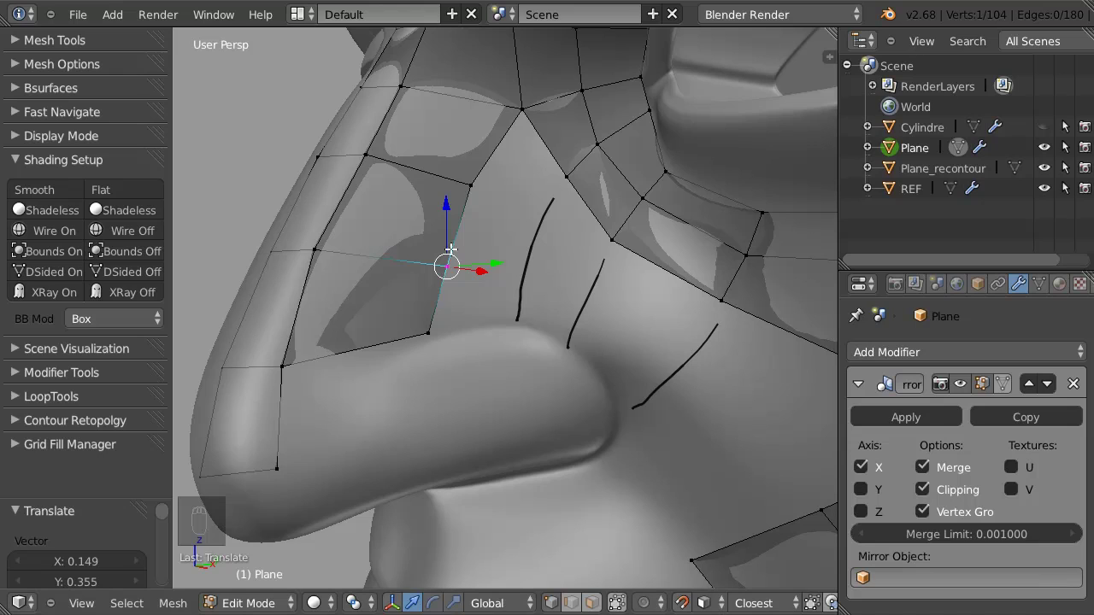
Select the four nose-side border vertices and add a Bsurfaces surface over the strokes with Follow at 1
{"action": "key", "text": "c"}
{"action": "mouse_move", "coordinate": [513, 109]}
{"action": "left_mouse_down"}
{"action": "mouse_move", "coordinate": [415, 325]}
{"action": "mouse_move", "coordinate": [479, 211]}
{"action": "left_mouse_up"}
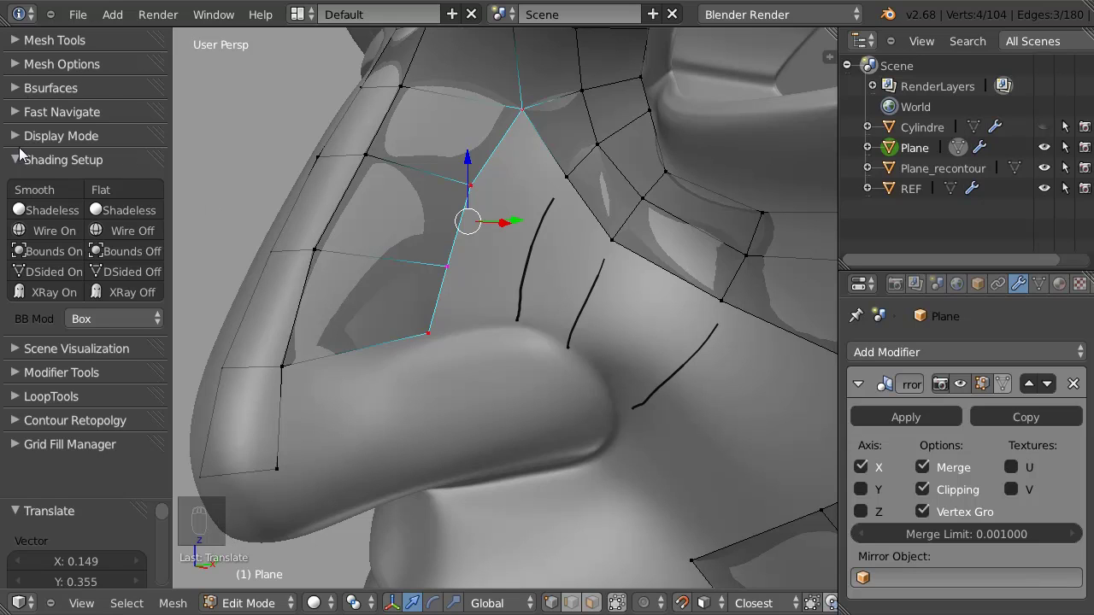
{"action": "left_click", "coordinate": [14, 89]}
{"action": "left_click", "coordinate": [60, 116]}
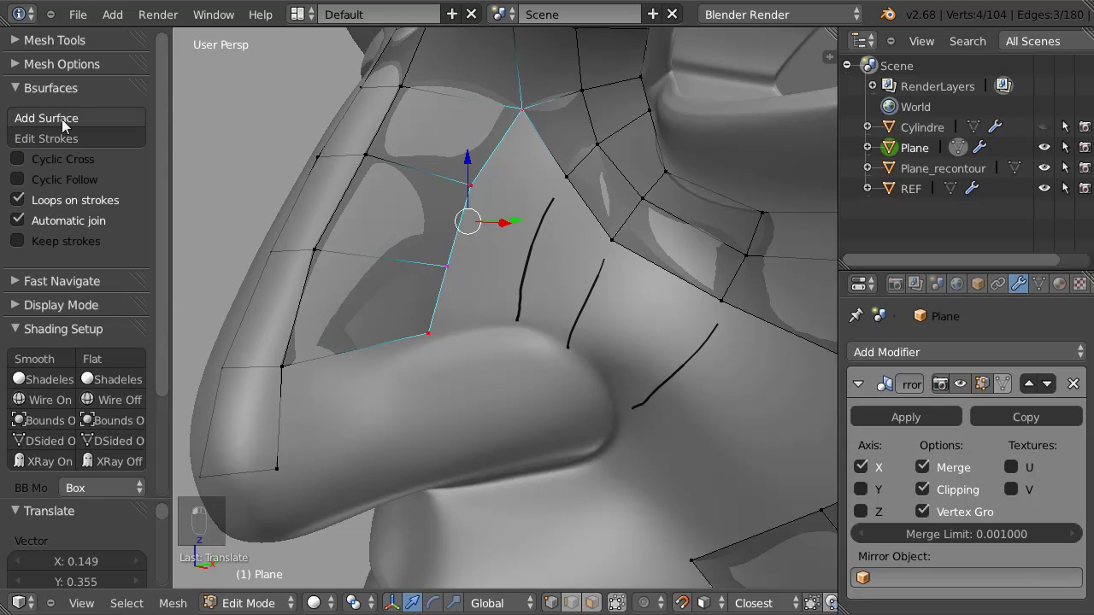
{"action": "left_click_drag", "start_coordinate": [68, 537], "coordinate": [35, 541]}
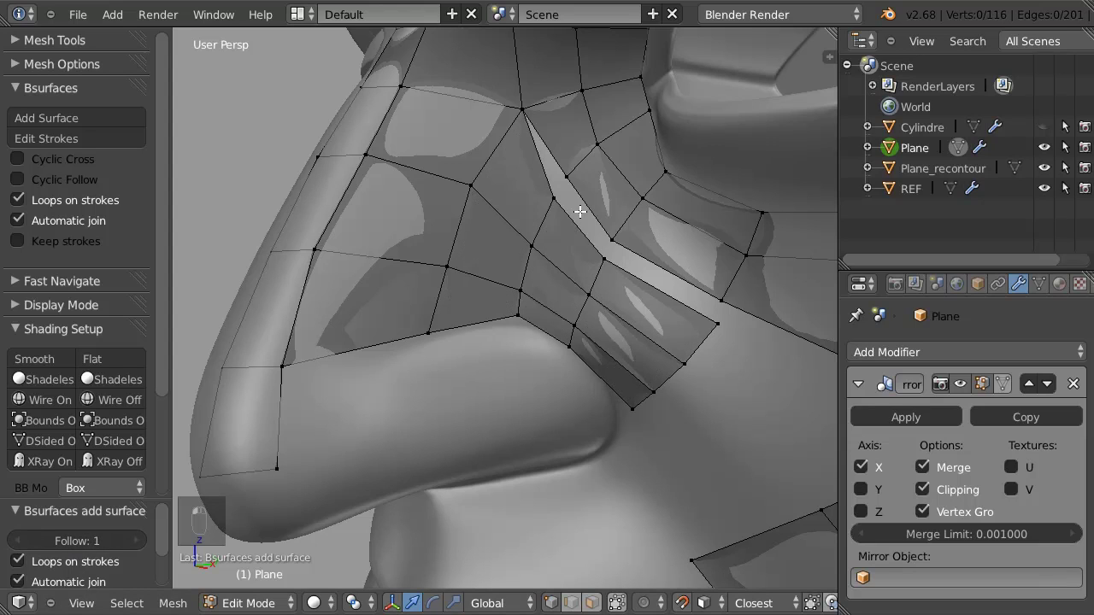
Merge the new surface's upper border vertices at center with the matching vertices of the under-eye loop
{"action": "right_click", "coordinate": [554, 199]}
{"action": "key", "text": "alt+m"}
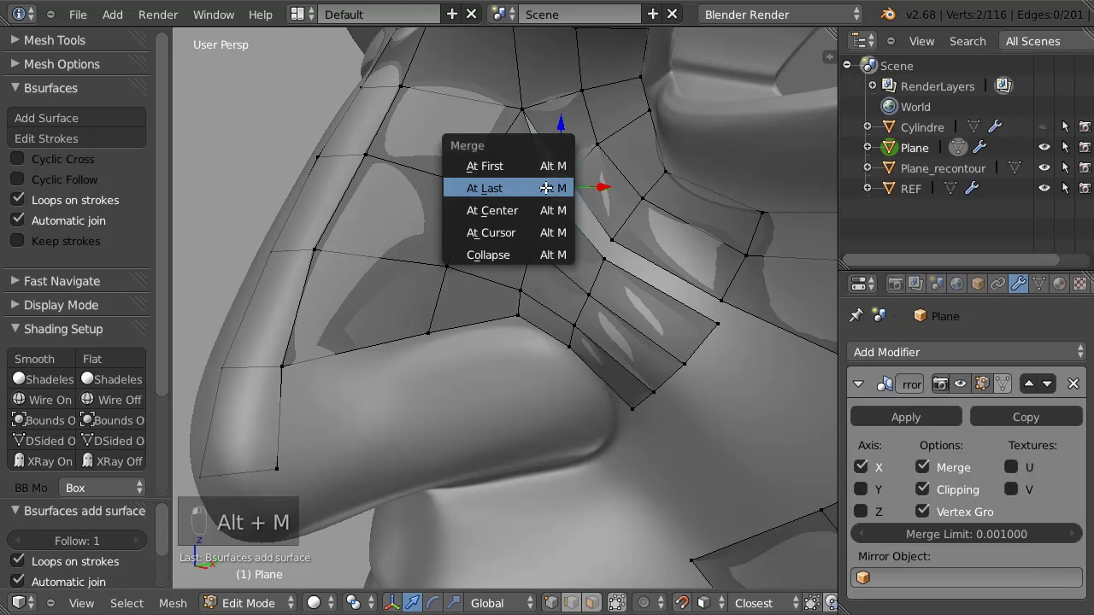
{"action": "left_click", "coordinate": [492, 210]}
{"action": "left_click_drag", "start_coordinate": [559, 186], "coordinate": [707, 295]}
{"action": "key", "text": "alt+m"}
{"action": "left_click", "coordinate": [569, 252]}
{"action": "key", "text": "alt+m"}
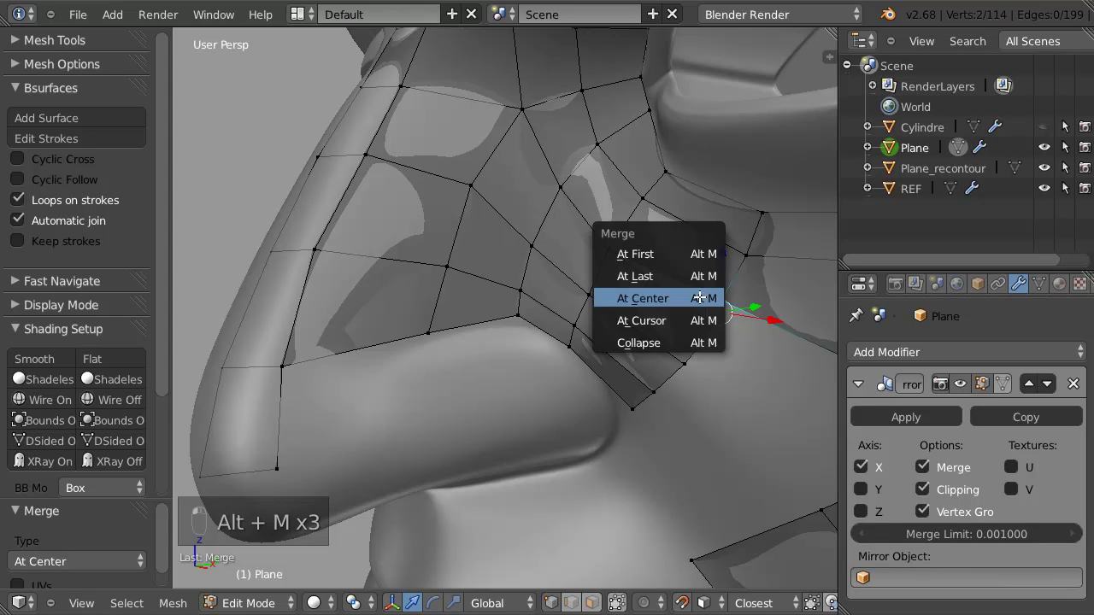
{"action": "left_click", "coordinate": [665, 297]}
Reposition the vertices around the merged patch between the nose and the cheek for even quads
{"action": "middle_click_drag", "start_coordinate": [567, 310], "coordinate": [595, 296]}
{"action": "mouse_move", "coordinate": [596, 295]}
{"action": "left_mouse_down"}
{"action": "mouse_move", "coordinate": [595, 283]}
{"action": "mouse_move", "coordinate": [589, 288]}
{"action": "left_mouse_up"}
{"action": "middle_click_drag", "start_coordinate": [588, 289], "coordinate": [556, 291]}
{"action": "left_click_drag", "start_coordinate": [535, 305], "coordinate": [544, 290]}
{"action": "left_click_drag", "start_coordinate": [458, 174], "coordinate": [476, 171]}
{"action": "left_click_drag", "start_coordinate": [420, 107], "coordinate": [428, 107]}
{"action": "left_click_drag", "start_coordinate": [381, 182], "coordinate": [388, 173]}
{"action": "middle_click_drag", "start_coordinate": [476, 236], "coordinate": [489, 265]}
{"action": "left_click_drag", "start_coordinate": [498, 351], "coordinate": [516, 318]}
{"action": "left_click_drag", "start_coordinate": [557, 280], "coordinate": [545, 283]}
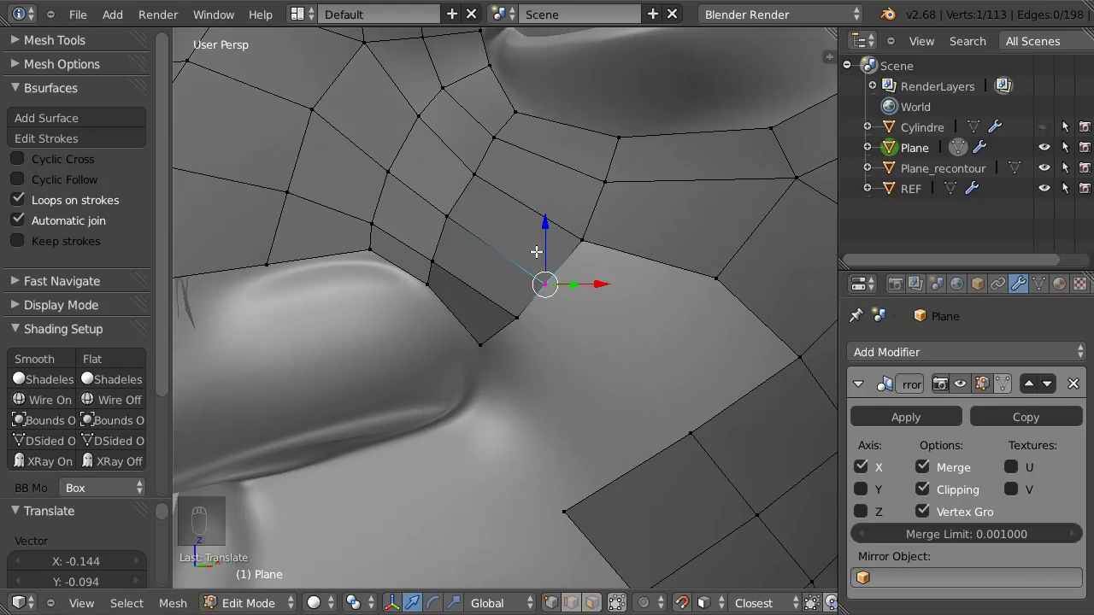
Add a Shrinkwrap modifier to the mesh in Object Mode with REF as its target
{"action": "key", "text": "Tab"}
{"action": "left_click", "coordinate": [954, 351]}
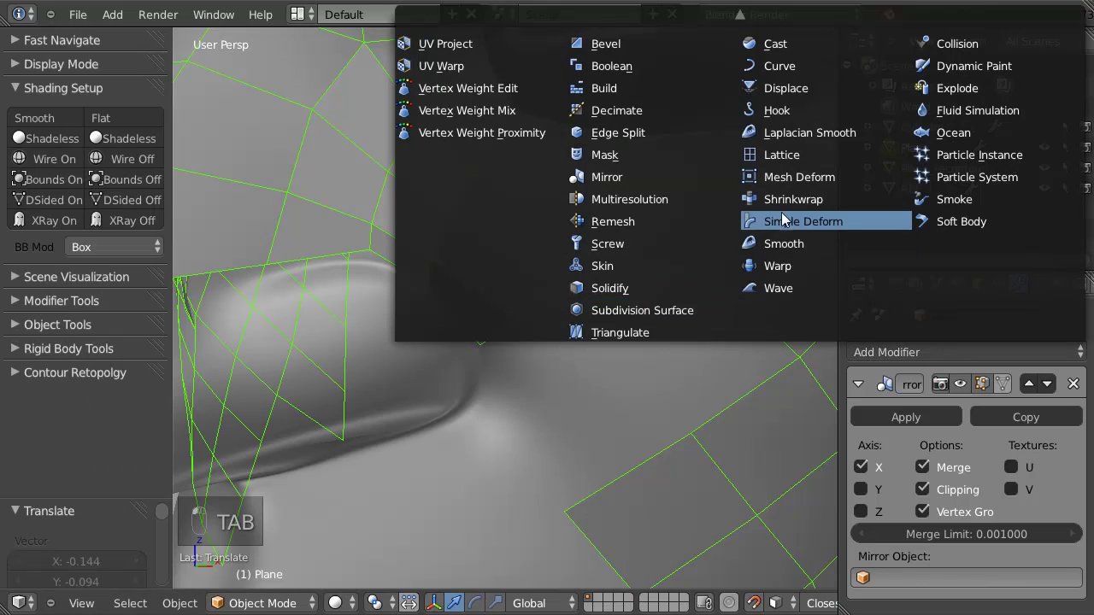
{"action": "left_click", "coordinate": [797, 192]}
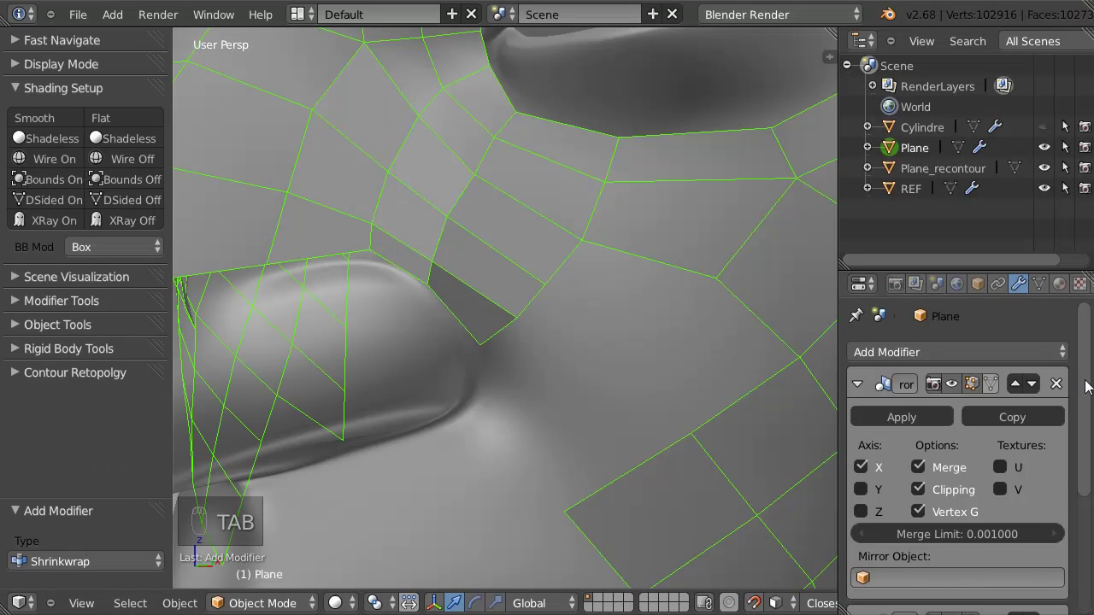
{"action": "scroll", "coordinate": [969, 472], "scroll_direction": "down", "scroll_amount": 5}
{"action": "left_click", "coordinate": [882, 522]}
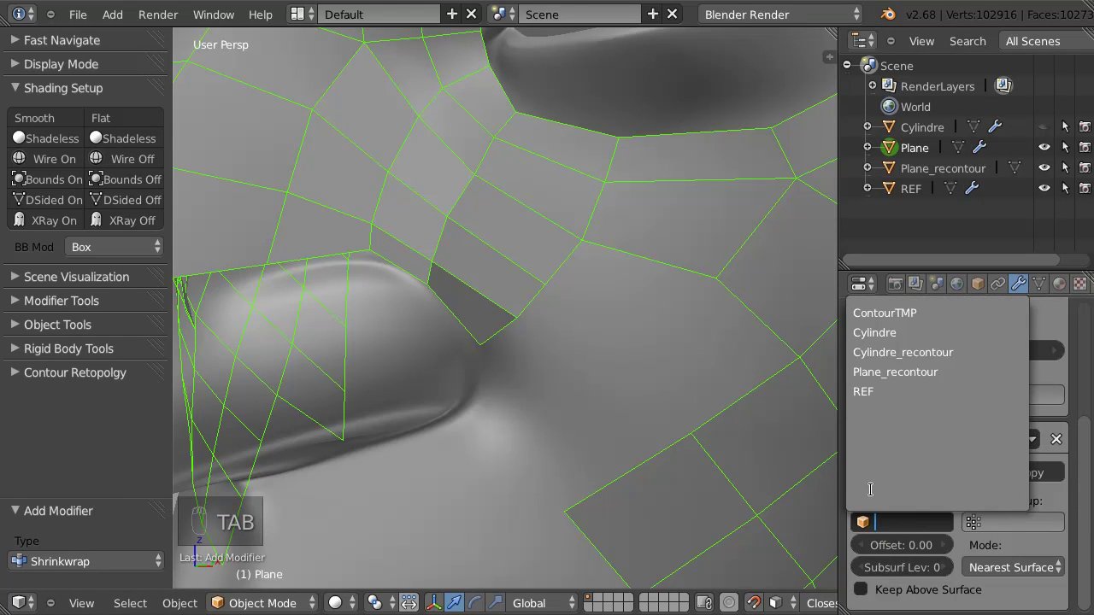
{"action": "left_click", "coordinate": [867, 390]}
In Sculpt Mode, relax the topology beside the nose and below the eye with the Smooth and Grab brushes
{"action": "key", "text": "ctrl+Tab"}
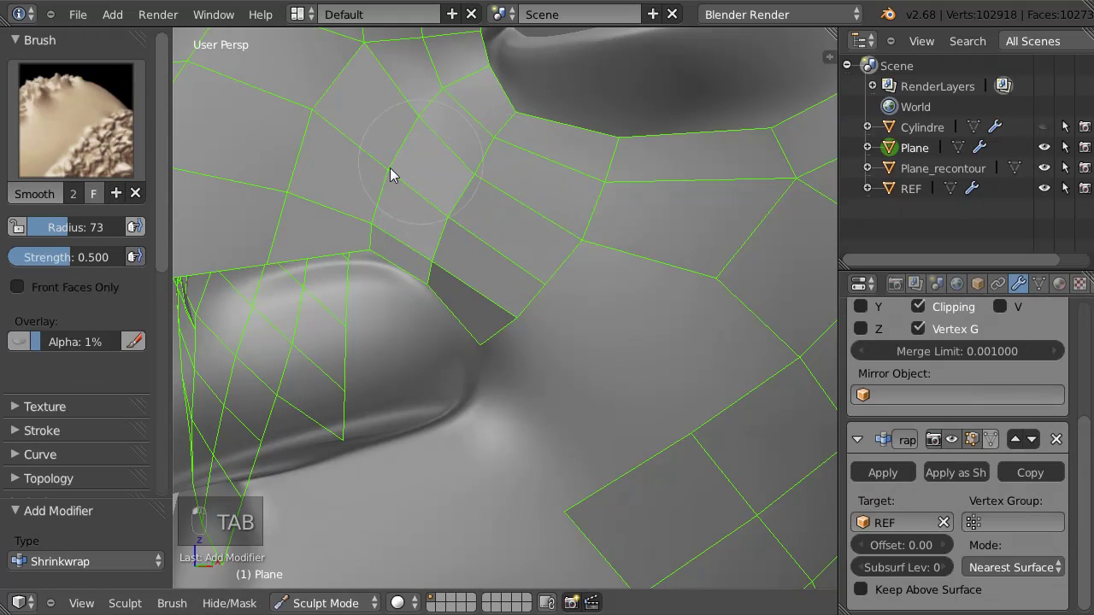
{"action": "left_click_drag", "start_coordinate": [452, 207], "coordinate": [452, 255], "text": "shift"}
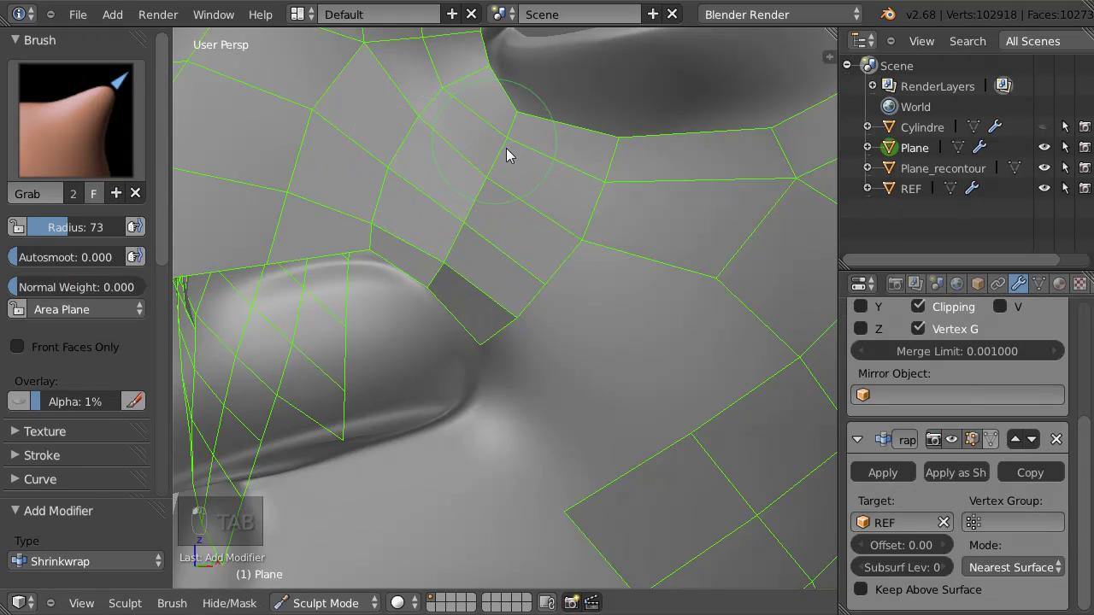
{"action": "mouse_move", "coordinate": [473, 253]}
{"action": "middle_mouse_down"}
{"action": "mouse_move", "coordinate": [528, 239]}
{"action": "mouse_move", "coordinate": [521, 250]}
{"action": "middle_mouse_up"}
{"action": "scroll", "coordinate": [504, 247], "scroll_direction": "down", "scroll_amount": 4}
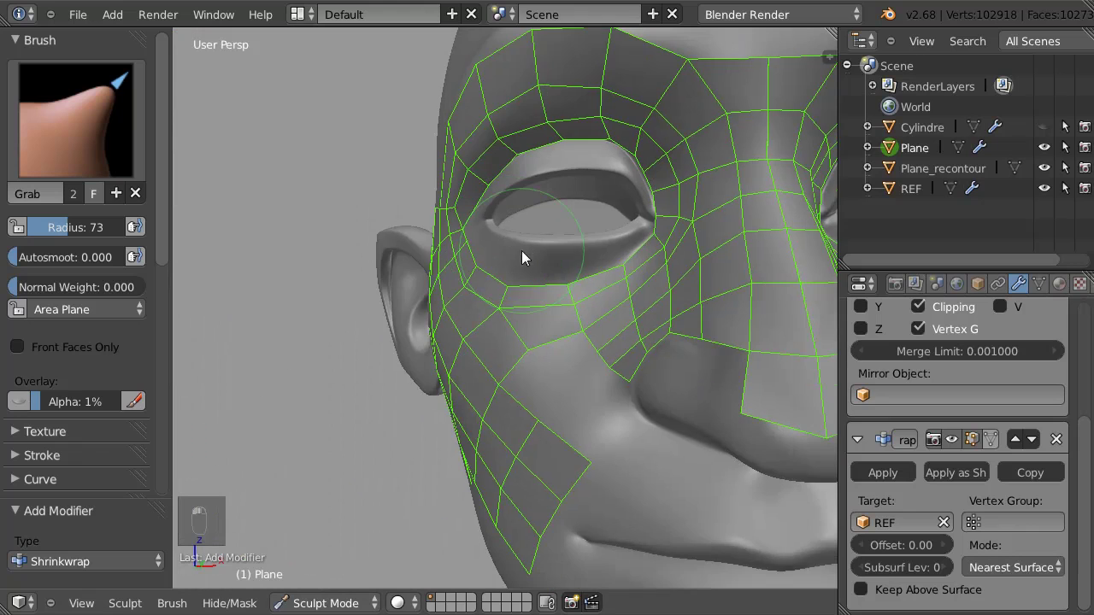
{"action": "middle_click_drag", "start_coordinate": [682, 271], "coordinate": [471, 273]}
{"action": "mouse_move", "coordinate": [546, 317]}
{"action": "middle_mouse_down"}
{"action": "mouse_move", "coordinate": [406, 235]}
{"action": "mouse_move", "coordinate": [496, 313]}
{"action": "middle_mouse_up"}
{"action": "left_click", "coordinate": [510, 317], "text": "shift"}
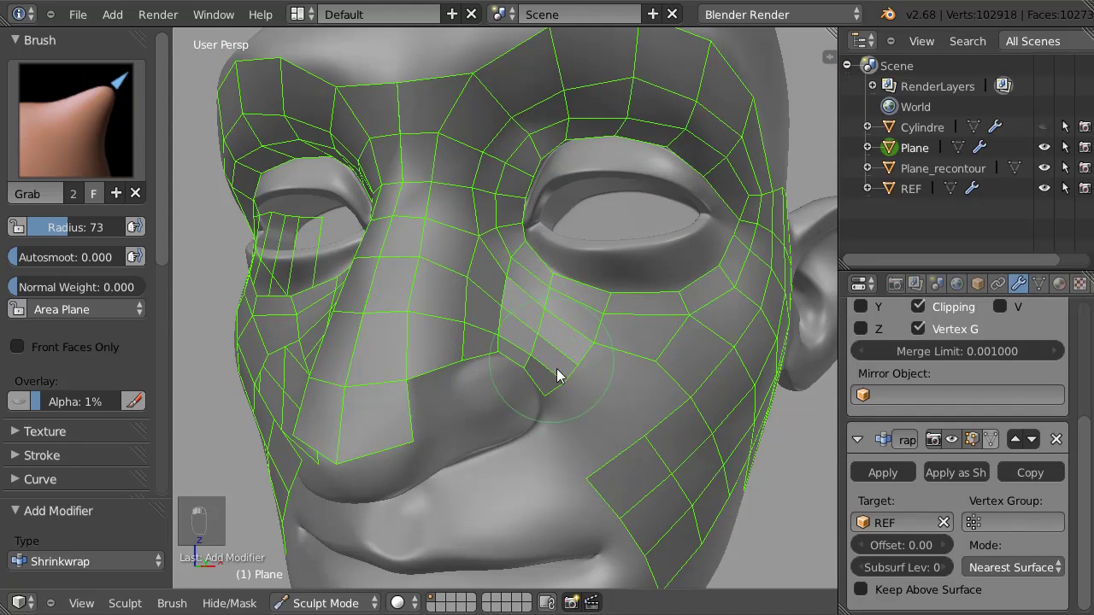
{"action": "mouse_move", "coordinate": [610, 363]}
{"action": "left_mouse_down"}
{"action": "mouse_move", "coordinate": [672, 382]}
{"action": "mouse_move", "coordinate": [674, 370]}
{"action": "left_mouse_up"}
{"action": "mouse_move", "coordinate": [659, 361]}
{"action": "middle_mouse_down"}
{"action": "mouse_move", "coordinate": [587, 293]}
{"action": "mouse_move", "coordinate": [505, 285]}
{"action": "mouse_move", "coordinate": [558, 273]}
{"action": "middle_mouse_up"}
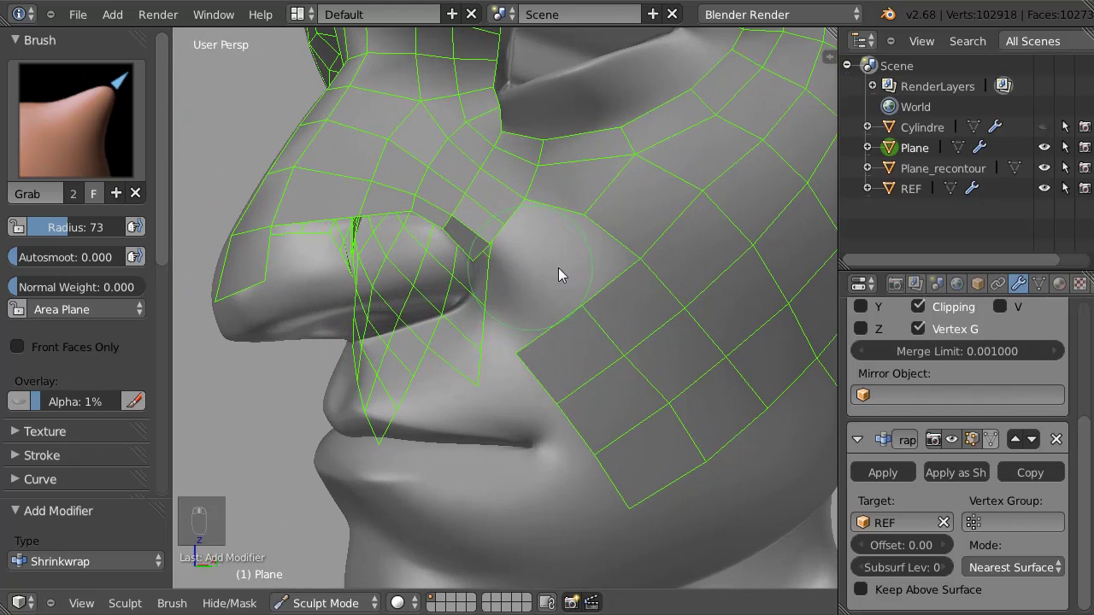
In Edit Mode, bevel the edge loop across the cheek patch to split it into two loops
{"action": "key", "text": "Tab"}
{"action": "right_click", "coordinate": [608, 320], "text": "alt"}
{"action": "key", "text": "ctrl+b"}
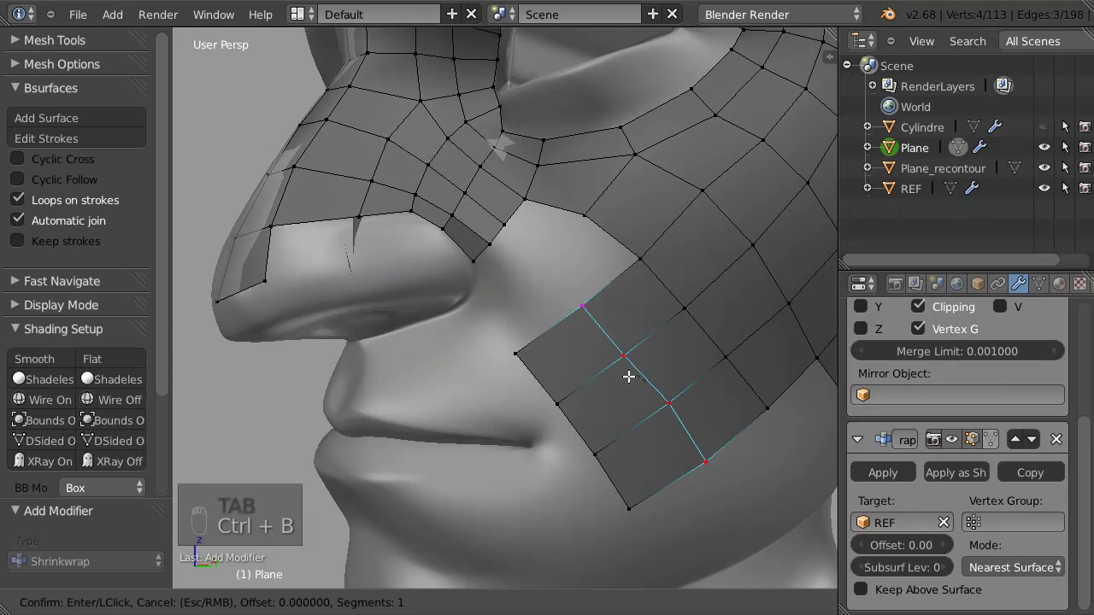
{"action": "left_click", "coordinate": [603, 390]}
Adjust the cheek border vertex and draw three grease pencil strokes across the gap between nose and cheek patches
{"action": "middle_click_drag", "start_coordinate": [603, 390], "coordinate": [634, 176]}
{"action": "right_click_drag", "start_coordinate": [634, 175], "coordinate": [620, 188]}
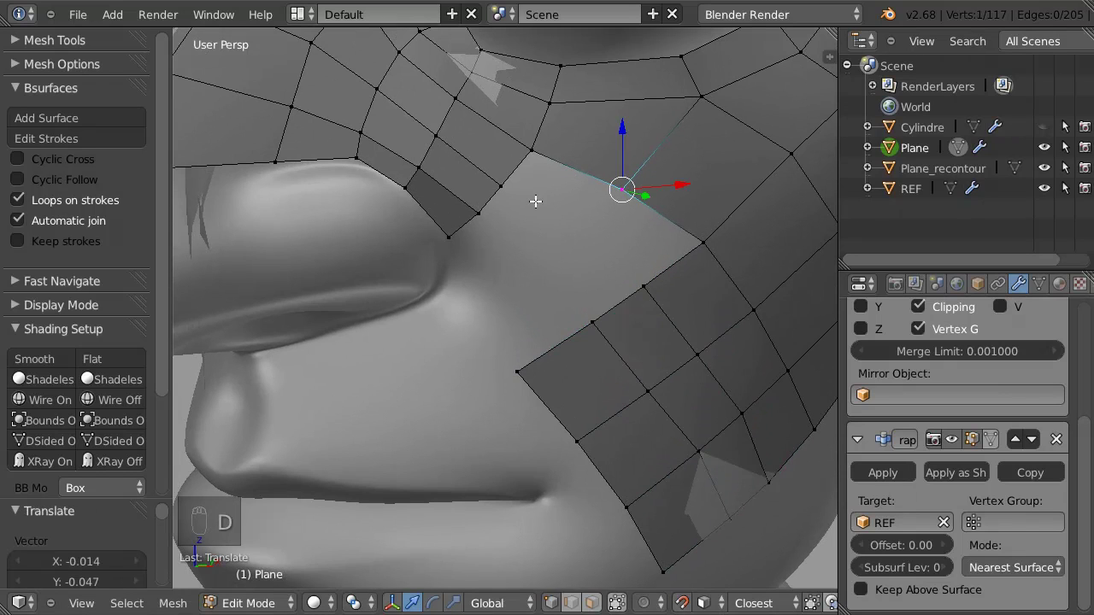
{"action": "key", "text": "d"}
{"action": "left_click_drag", "start_coordinate": [510, 190], "coordinate": [648, 271]}
{"action": "left_click_drag", "start_coordinate": [486, 213], "coordinate": [583, 318]}
{"action": "left_click_drag", "start_coordinate": [446, 254], "coordinate": [506, 372]}
{"action": "key", "text": "Escape"}
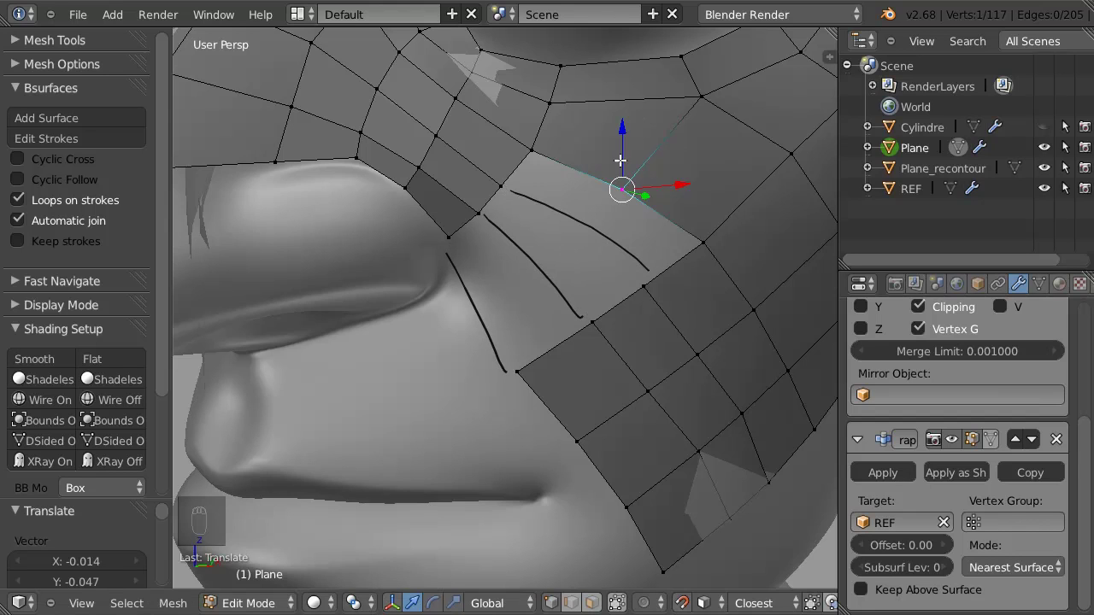
Select the three border vertices above the gap and add a Bsurfaces surface over the strokes
{"action": "right_click", "coordinate": [529, 151], "text": "shift"}
{"action": "right_click", "coordinate": [700, 244], "text": "shift"}
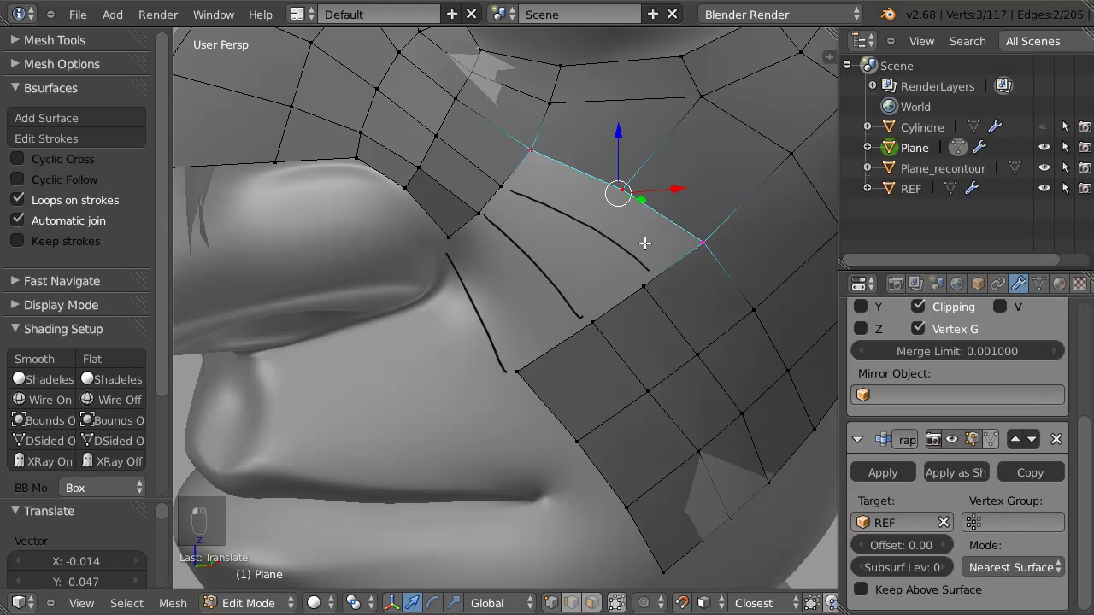
{"action": "left_click", "coordinate": [38, 117]}
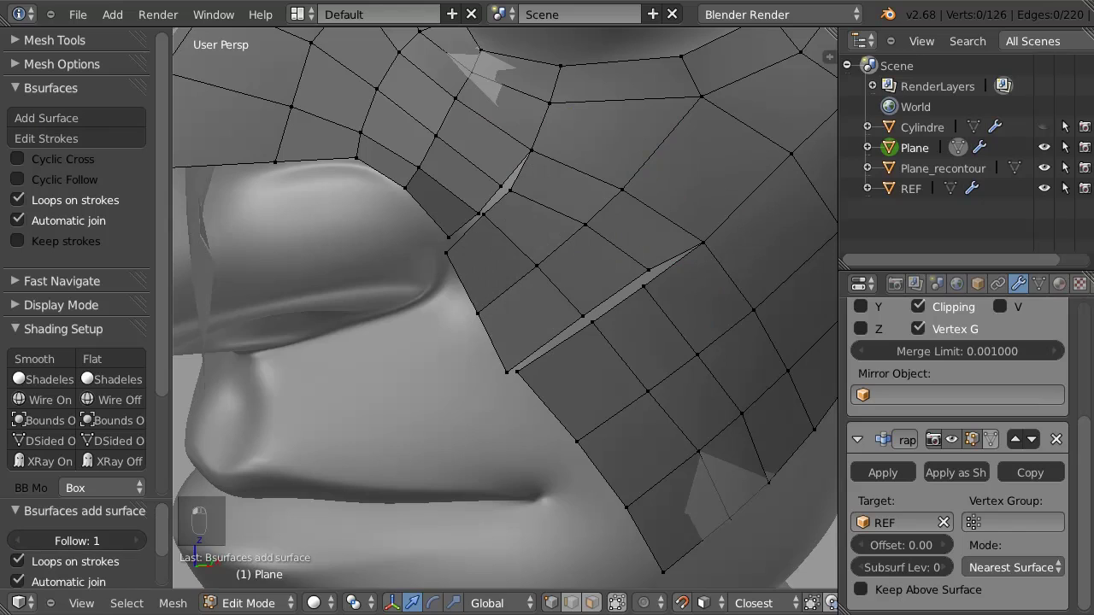
Merge the outermost separated vertex pair on the lower cheek seam at its center
{"action": "right_click", "coordinate": [651, 273]}
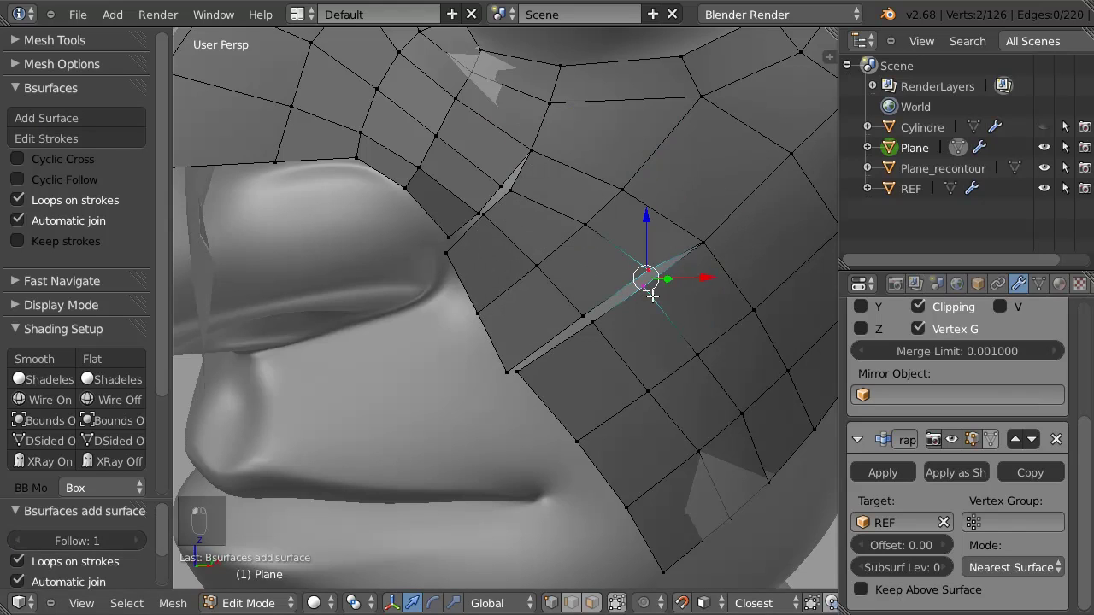
{"action": "key", "text": "alt+m"}
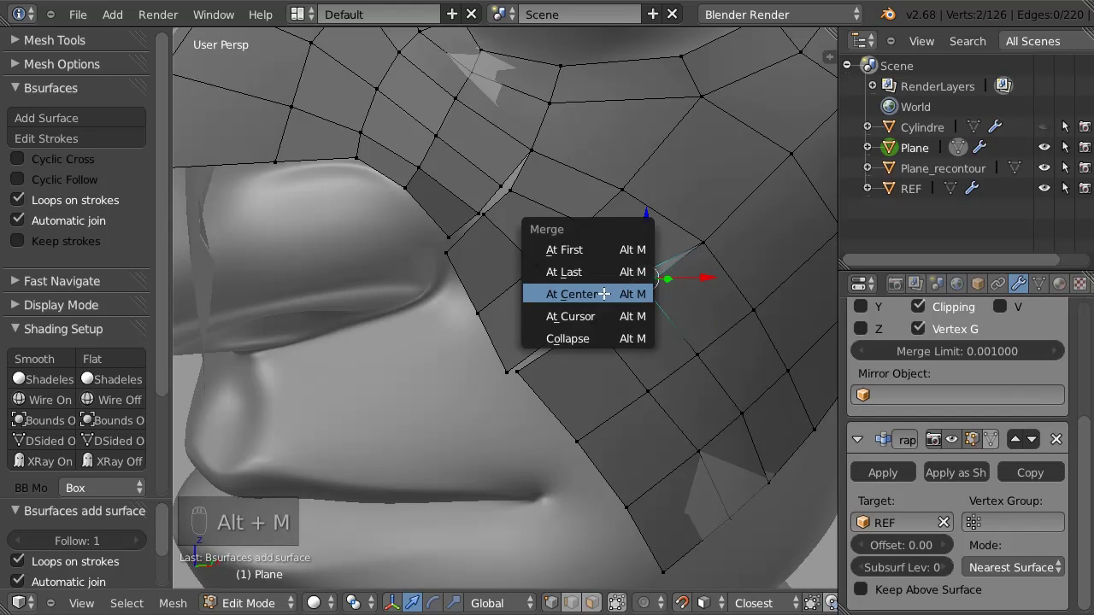
{"action": "left_click", "coordinate": [590, 284]}
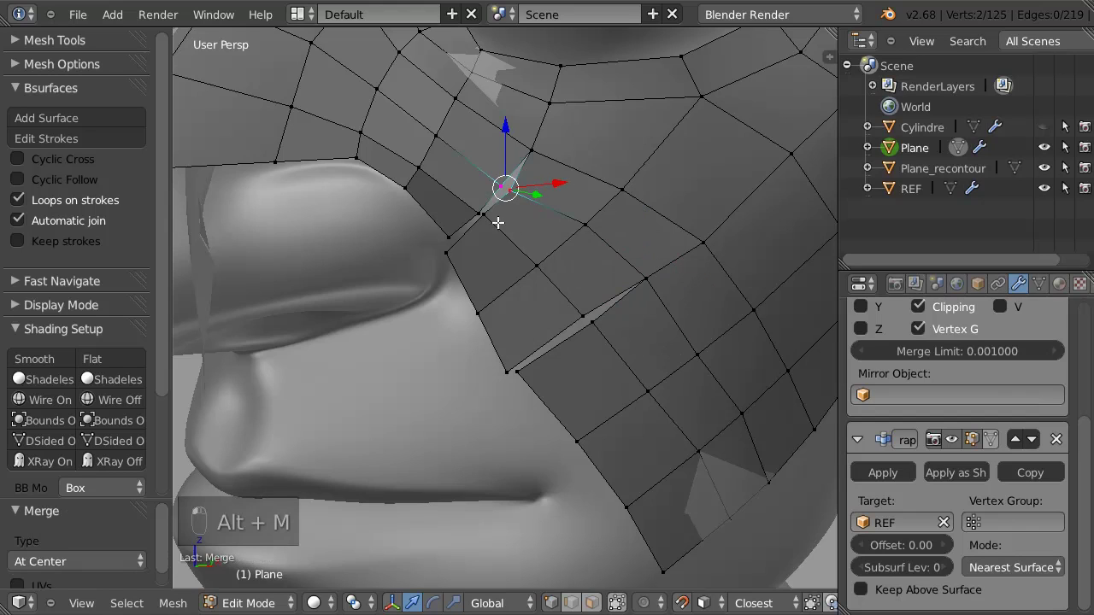
Try to merge all six vertices of the upper seam beside the nostril at center, and undo the merge and selection
{"action": "right_click", "coordinate": [471, 237], "text": "ctrl"}
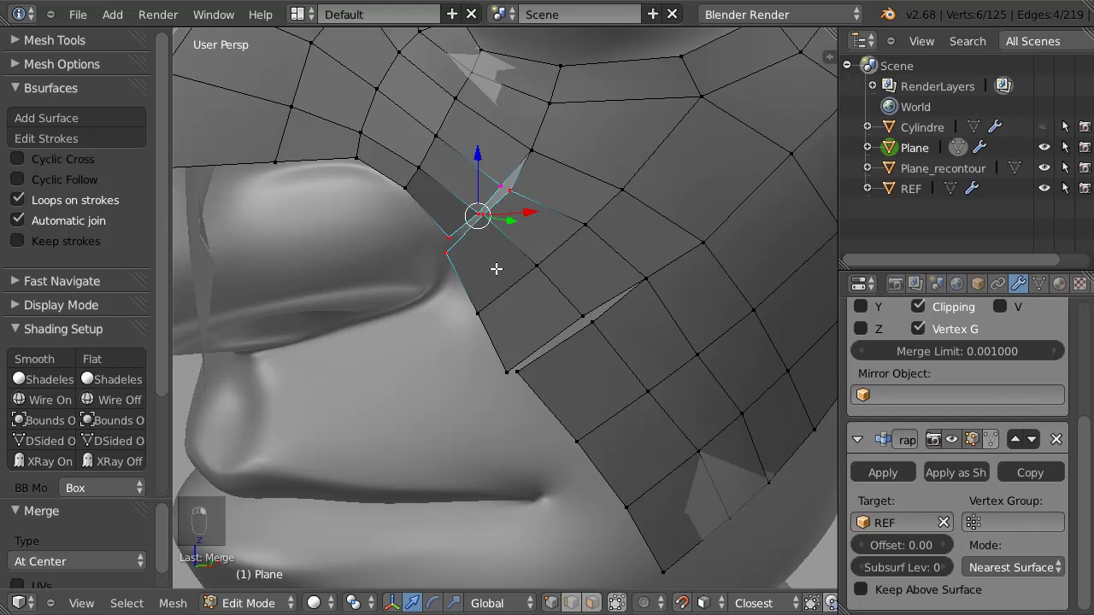
{"action": "key", "text": "alt+m"}
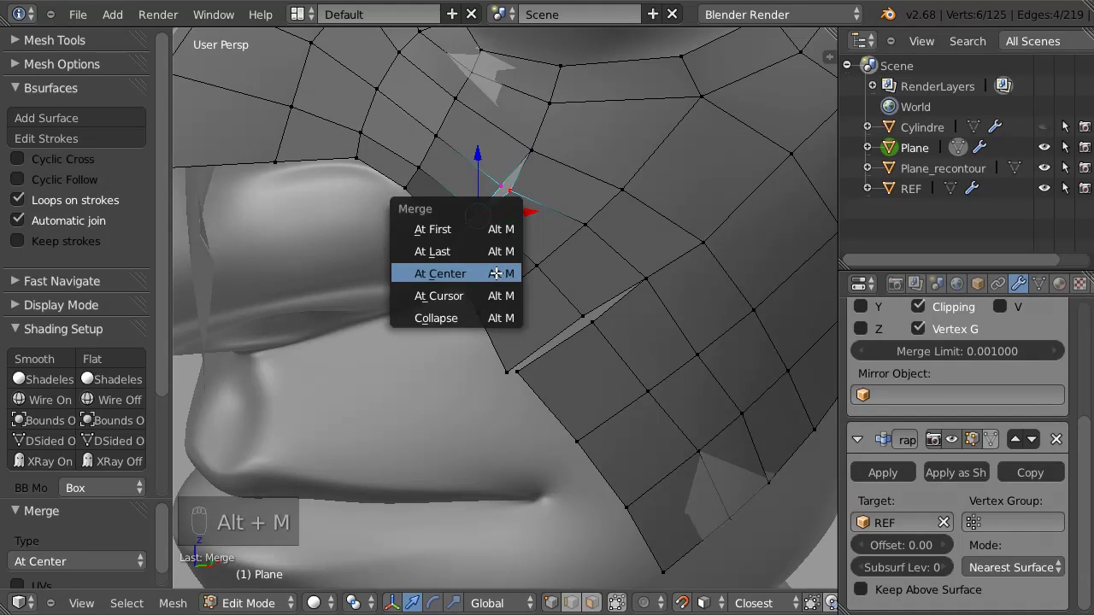
{"action": "left_click", "coordinate": [476, 273]}
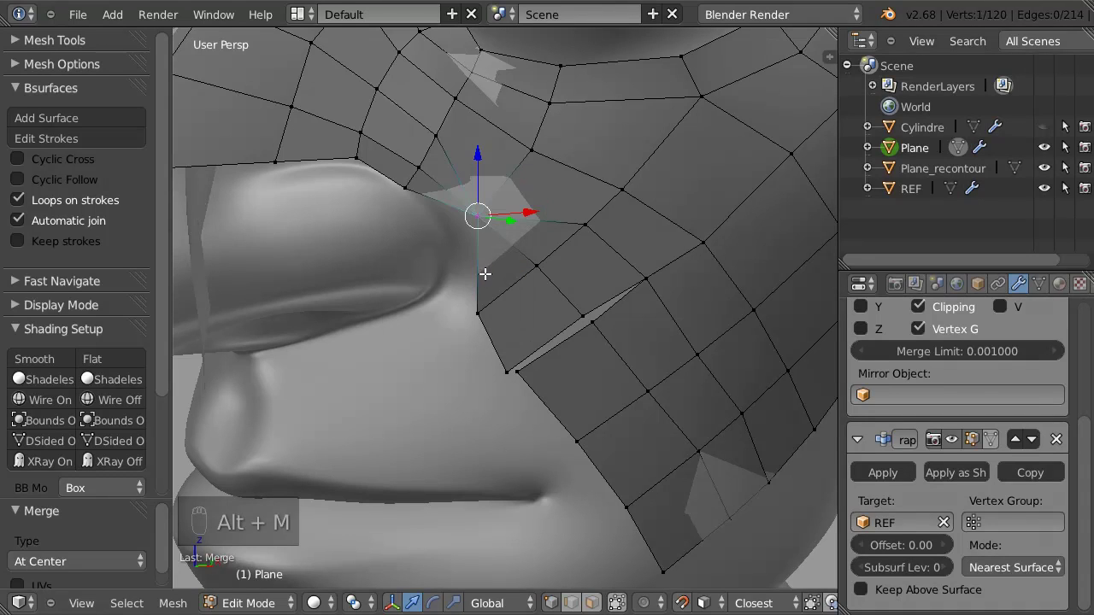
{"action": "key", "text": "F6"}
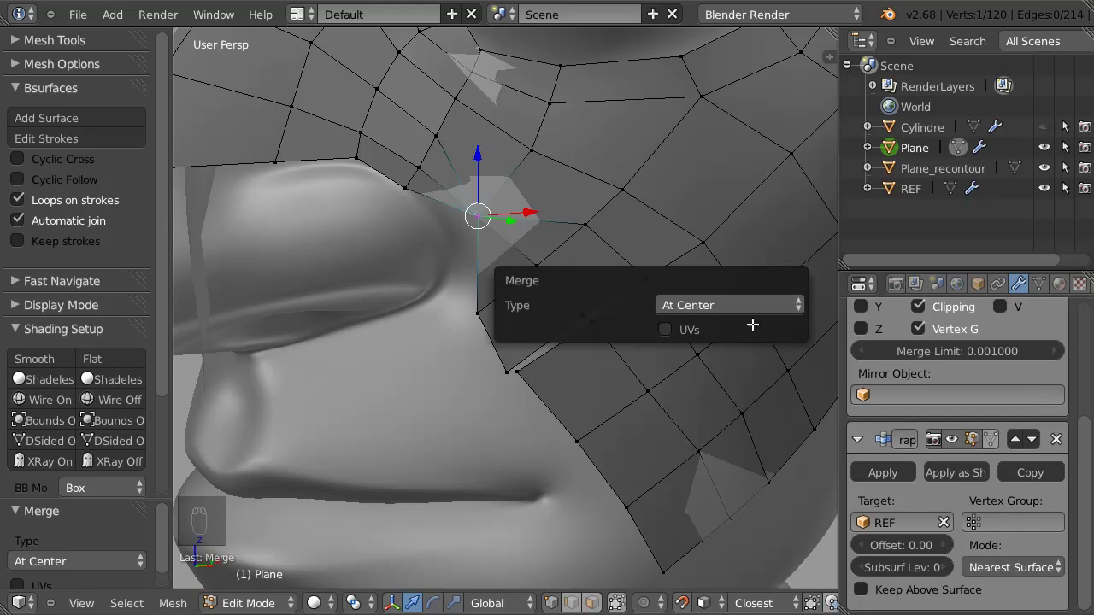
{"action": "key", "text": "ctrl+z"}
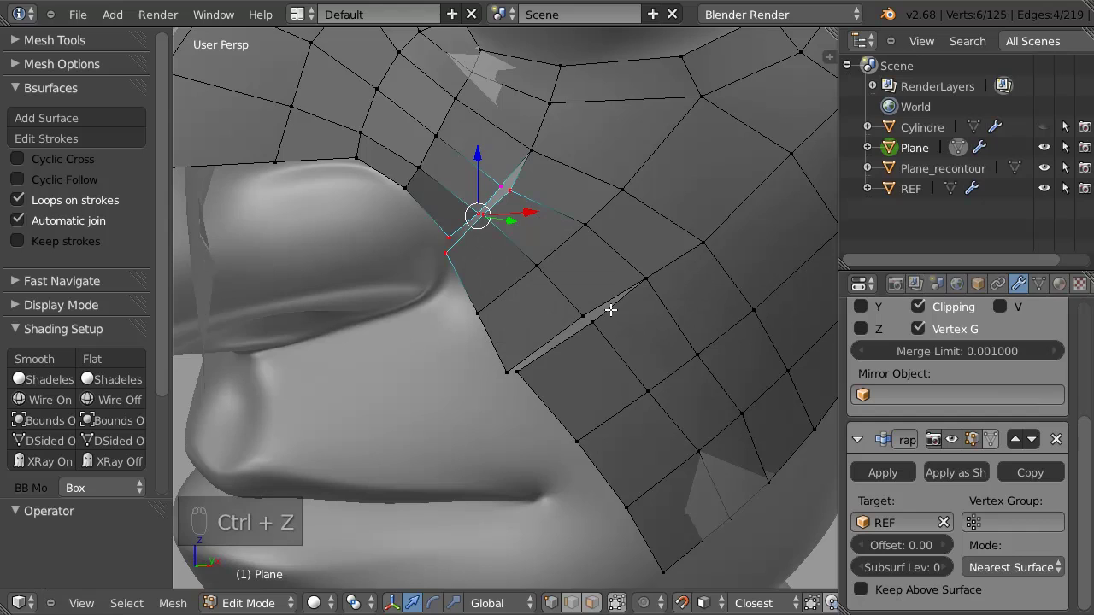
{"action": "key", "text": "ctrl+z"}
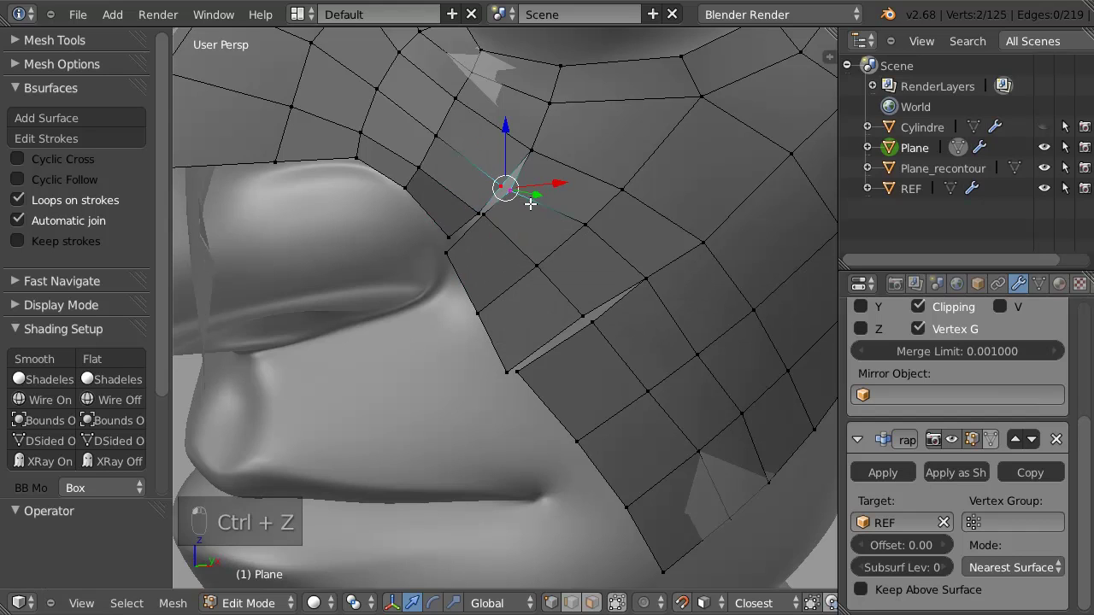
Merge the three separated vertex pairs of the upper seam beside the nostril at center, one pair at a time
{"action": "key", "text": "alt+m"}
{"action": "left_click", "coordinate": [464, 213]}
{"action": "right_click", "coordinate": [468, 216], "text": "shift"}
{"action": "key", "text": "alt+m"}
{"action": "left_click", "coordinate": [439, 254]}
{"action": "right_click", "coordinate": [469, 218], "text": "shift"}
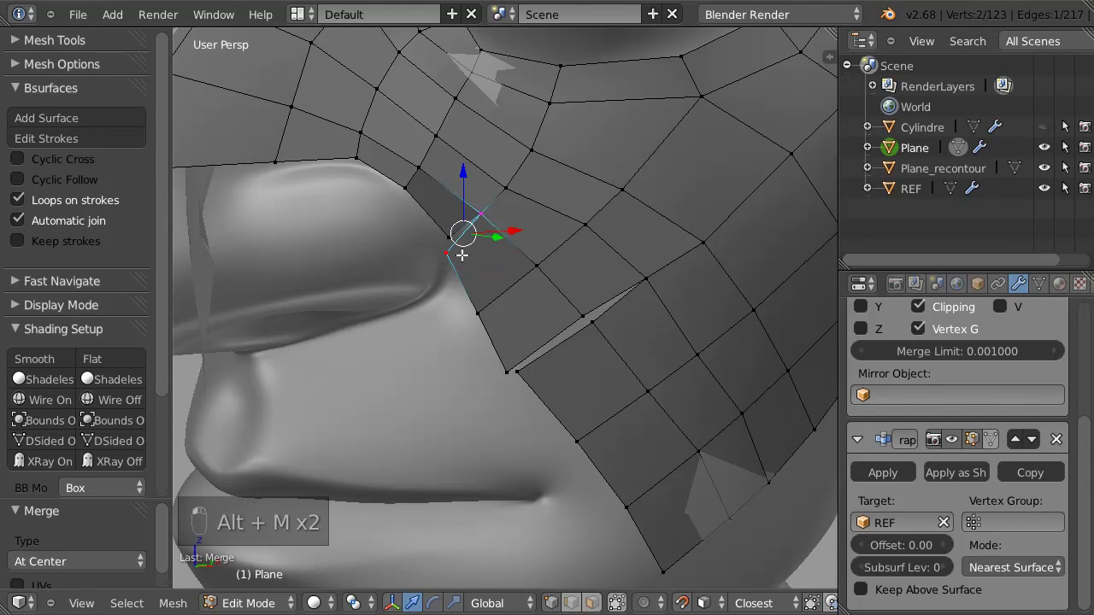
{"action": "right_click", "coordinate": [427, 231]}
{"action": "right_click", "coordinate": [444, 268], "text": "shift"}
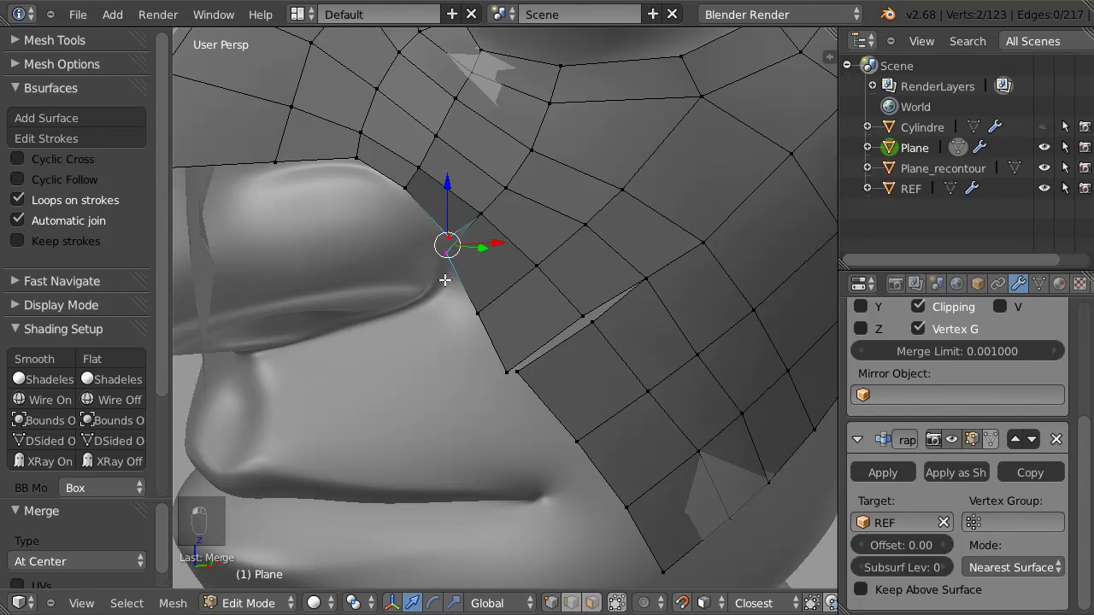
{"action": "key", "text": "alt+m"}
{"action": "left_click", "coordinate": [444, 281]}
Merge the two remaining vertex pairs along the lower cheek seam at center
{"action": "right_click", "coordinate": [571, 311]}
{"action": "right_click", "coordinate": [584, 341], "text": "shift"}
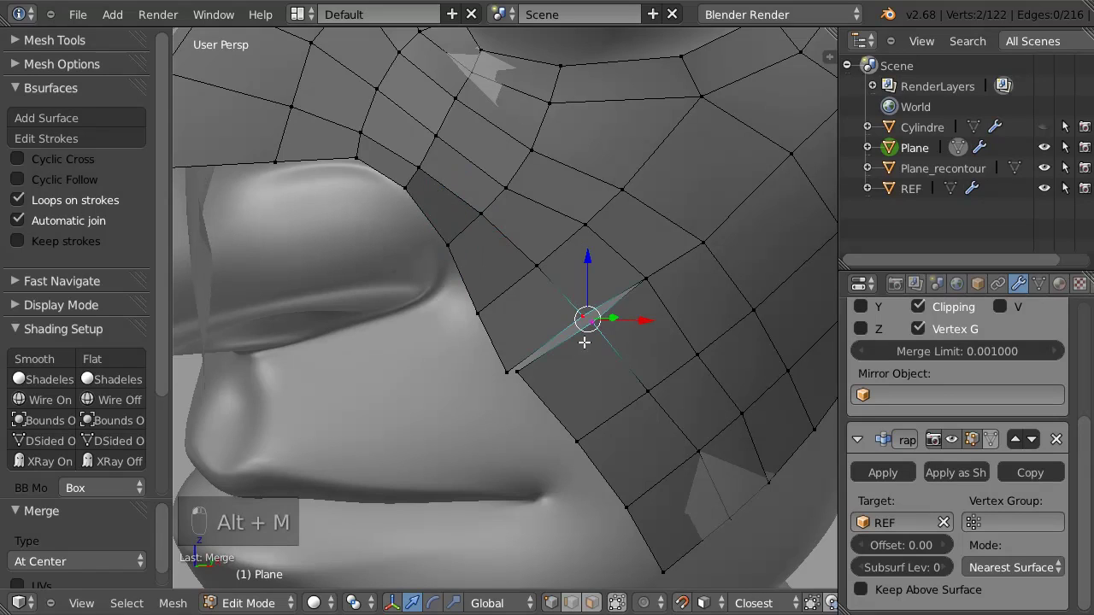
{"action": "key", "text": "alt+m"}
{"action": "left_click", "coordinate": [534, 339]}
{"action": "right_click", "coordinate": [508, 372]}
{"action": "right_click", "coordinate": [519, 396], "text": "shift"}
{"action": "key", "text": "alt+m"}
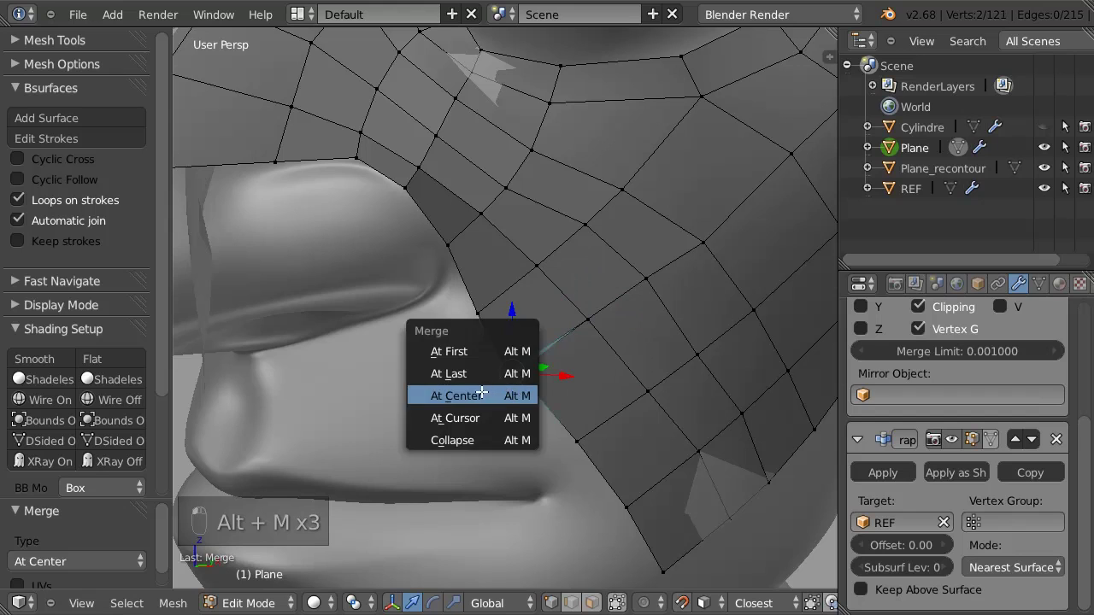
{"action": "left_click", "coordinate": [482, 392]}
In Sculpt Mode, even out the newly joined cheek topology with the Smooth and Grab brushes
{"action": "key", "text": "Tab"}
{"action": "left_click", "coordinate": [504, 205]}
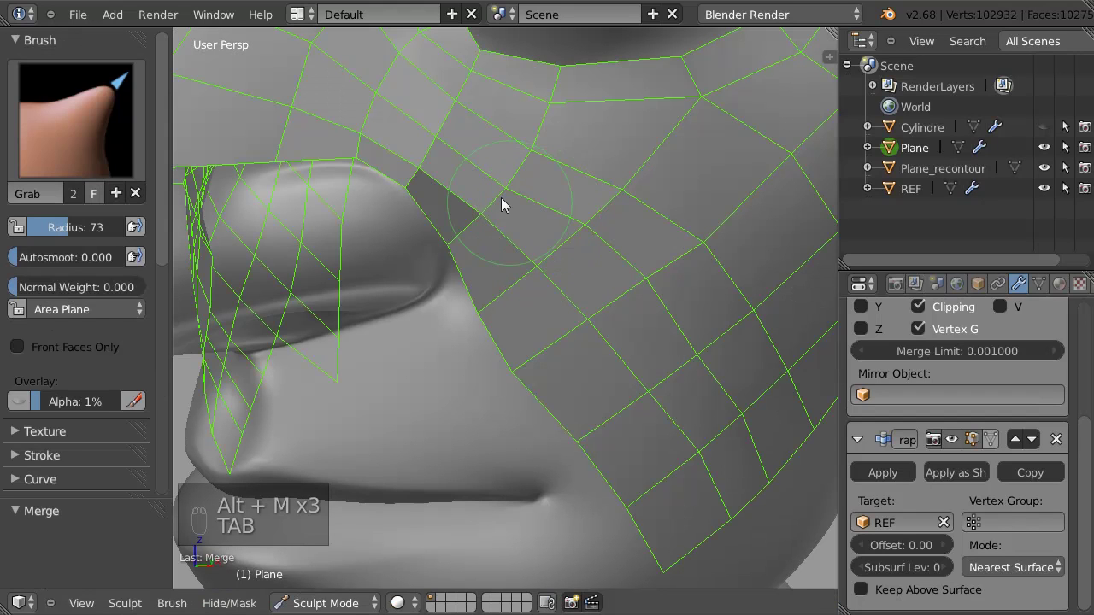
{"action": "key", "text": "s"}
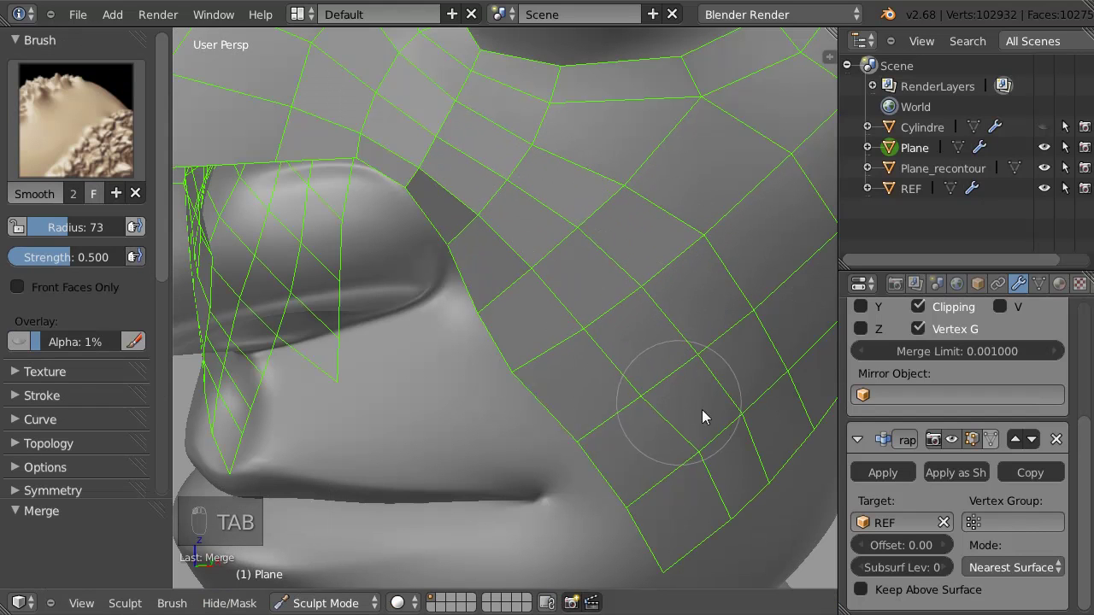
{"action": "key", "text": "g"}
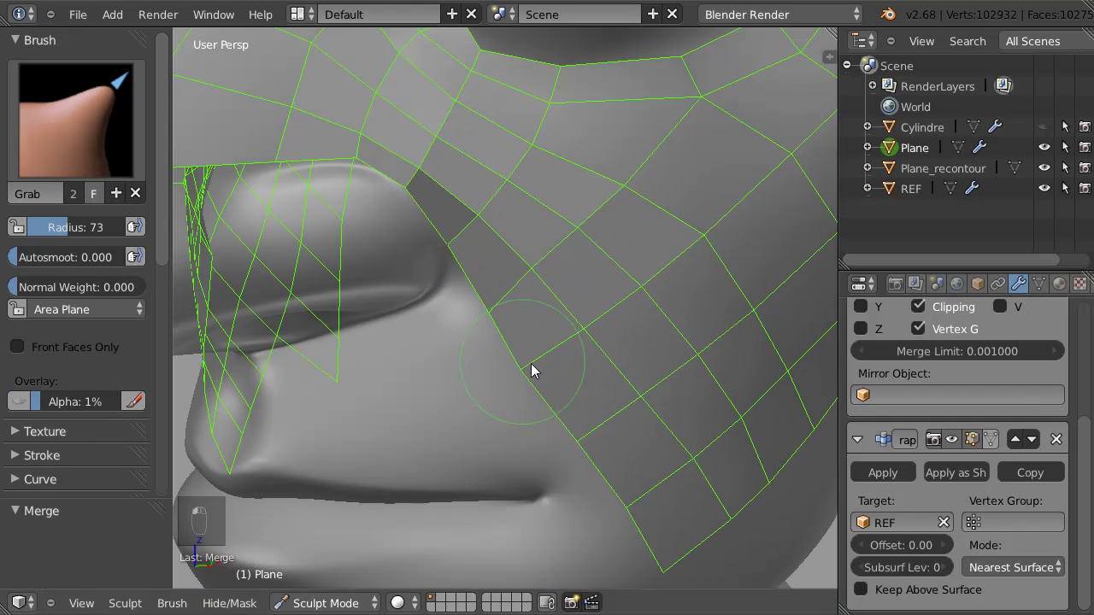
{"action": "scroll", "coordinate": [654, 289], "scroll_direction": "down", "scroll_amount": 4}
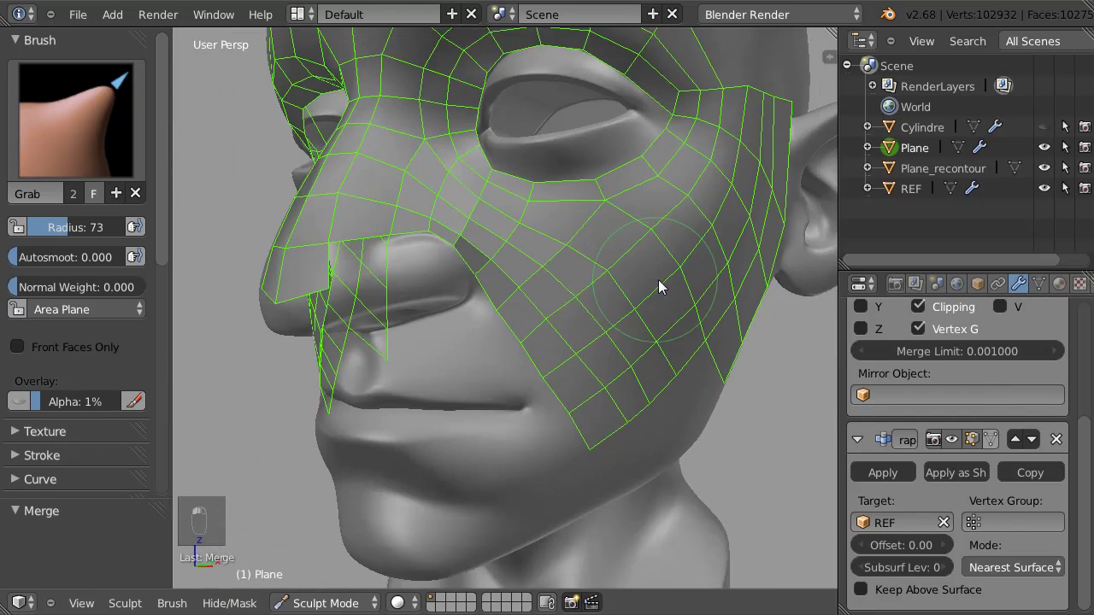
{"action": "scroll", "coordinate": [658, 279], "scroll_direction": "up", "scroll_amount": 4}
{"action": "key", "text": "s"}
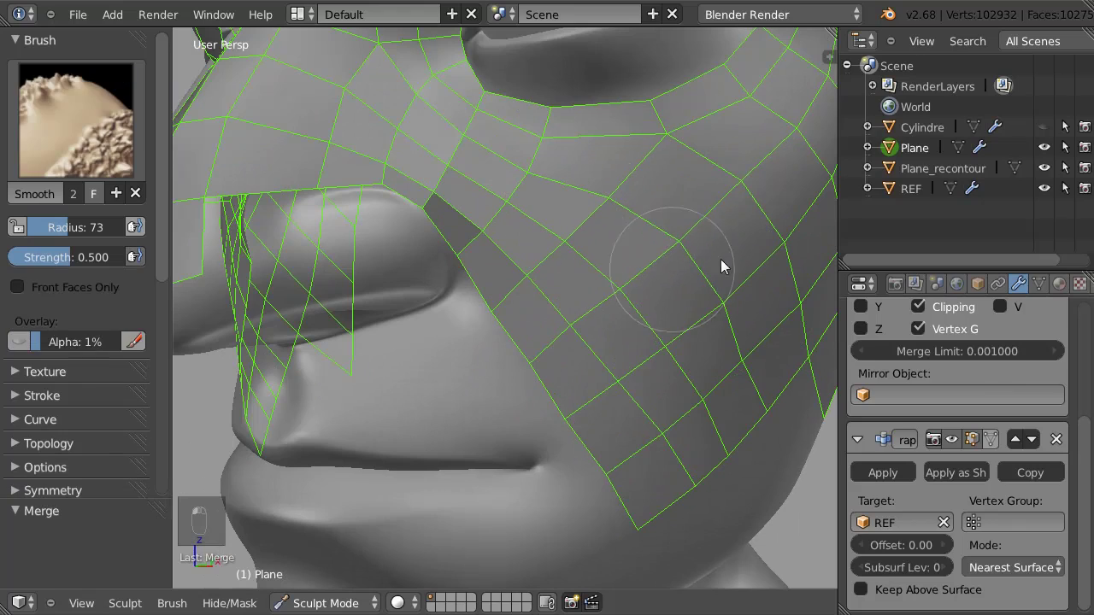
{"action": "key", "text": "g"}
Adjust the mesh border along the temple, between the eye and the ear, with the Grab brush
{"action": "middle_click_drag", "start_coordinate": [750, 391], "coordinate": [630, 321]}
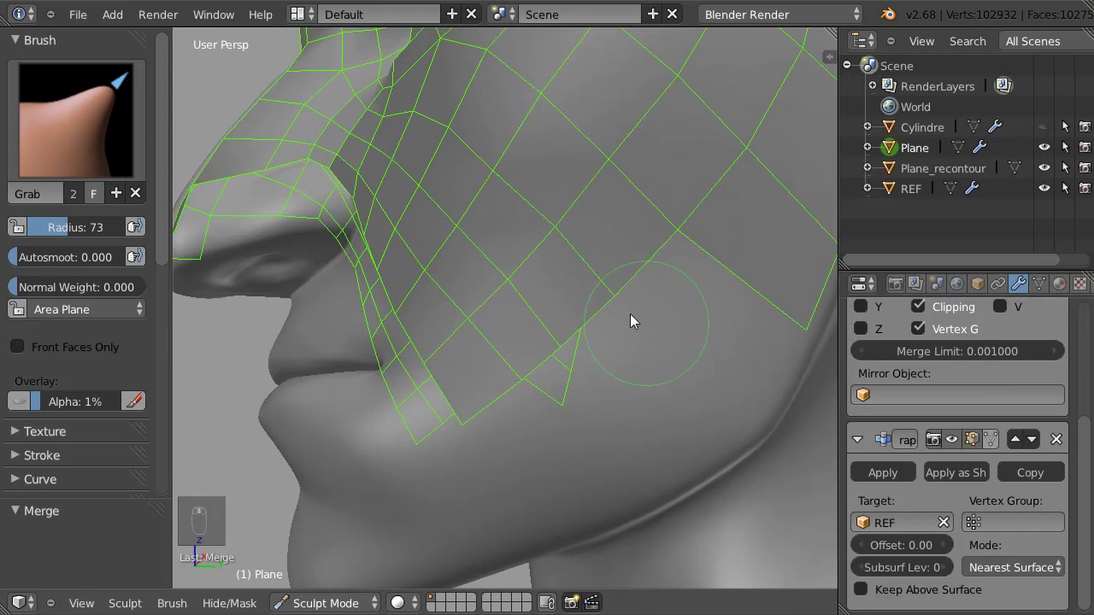
{"action": "mouse_move", "coordinate": [510, 329]}
{"action": "middle_mouse_down"}
{"action": "mouse_move", "coordinate": [603, 333]}
{"action": "mouse_move", "coordinate": [529, 305]}
{"action": "middle_mouse_up"}
{"action": "mouse_move", "coordinate": [470, 381]}
{"action": "middle_mouse_down"}
{"action": "mouse_move", "coordinate": [561, 327]}
{"action": "mouse_move", "coordinate": [555, 311]}
{"action": "mouse_move", "coordinate": [520, 300]}
{"action": "mouse_move", "coordinate": [542, 367]}
{"action": "mouse_move", "coordinate": [419, 288]}
{"action": "mouse_move", "coordinate": [333, 288]}
{"action": "mouse_move", "coordinate": [458, 293]}
{"action": "middle_mouse_up"}
{"action": "mouse_move", "coordinate": [527, 268]}
{"action": "left_mouse_down"}
{"action": "mouse_move", "coordinate": [488, 288]}
{"action": "mouse_move", "coordinate": [514, 307]}
{"action": "left_mouse_up"}
{"action": "left_click_drag", "start_coordinate": [550, 253], "coordinate": [617, 266]}
{"action": "mouse_move", "coordinate": [694, 256]}
{"action": "left_mouse_down"}
{"action": "mouse_move", "coordinate": [752, 239]}
{"action": "mouse_move", "coordinate": [761, 264]}
{"action": "left_mouse_up"}
Switch to Object Mode and apply the Shrinkwrap modifier of the retopology mesh
{"action": "key", "text": "Tab"}
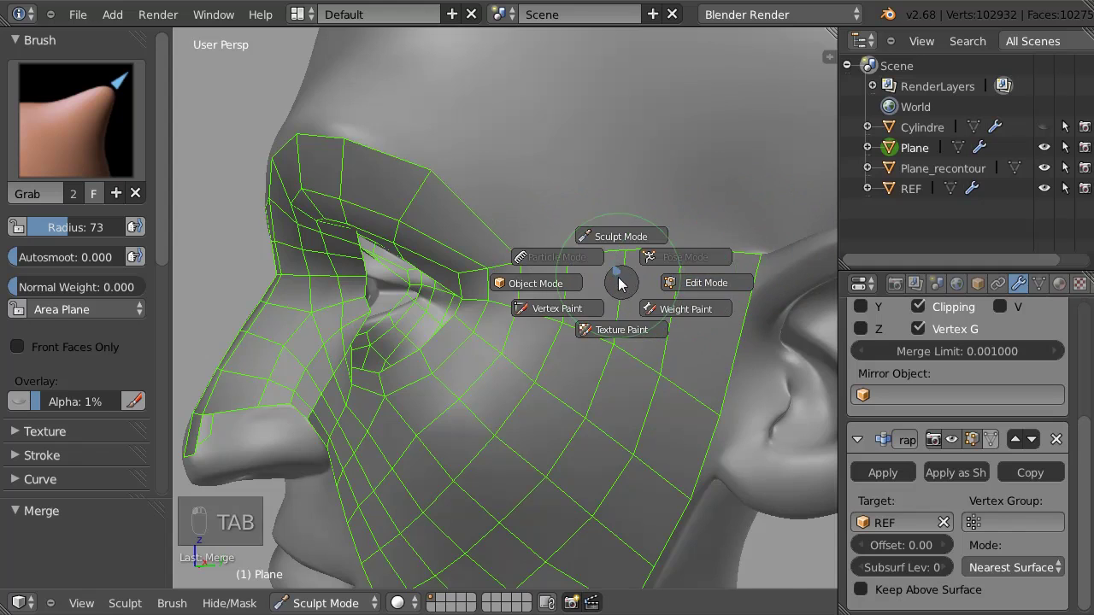
{"action": "left_click", "coordinate": [547, 279]}
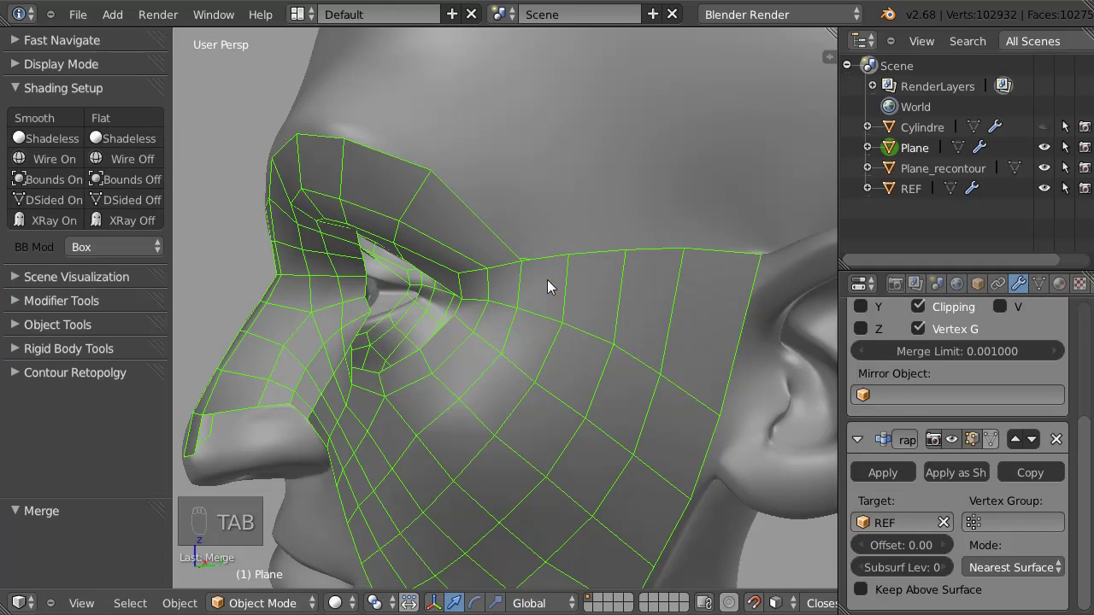
{"action": "left_click", "coordinate": [885, 472]}
In Edit Mode, circle-select the five upper border vertices between the brow's outer end and the ear
{"action": "mouse_move", "coordinate": [461, 295]}
{"action": "middle_mouse_down"}
{"action": "mouse_move", "coordinate": [550, 303]}
{"action": "mouse_move", "coordinate": [562, 281]}
{"action": "mouse_move", "coordinate": [432, 265]}
{"action": "mouse_move", "coordinate": [527, 299]}
{"action": "middle_mouse_up"}
{"action": "scroll", "coordinate": [562, 280], "scroll_direction": "down", "scroll_amount": 2}
{"action": "key", "text": "Tab"}
{"action": "left_click", "coordinate": [489, 267]}
{"action": "key", "text": "a"}
{"action": "key", "text": "a"}
{"action": "key", "text": "c"}
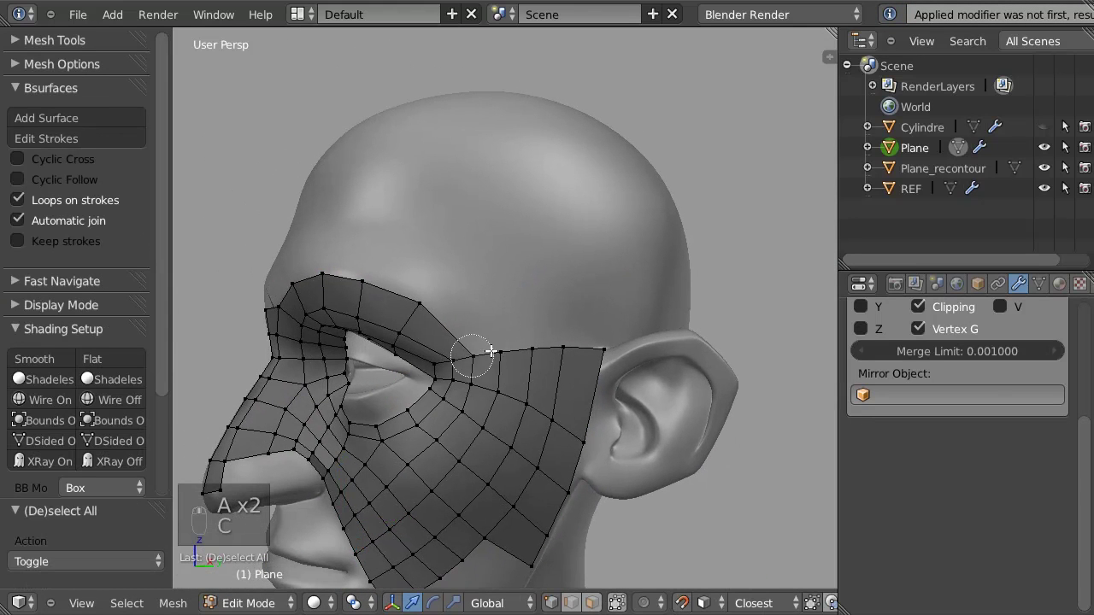
{"action": "left_click_drag", "start_coordinate": [472, 355], "coordinate": [615, 341]}
{"action": "right_click", "coordinate": [615, 342]}
{"action": "middle_click_drag", "start_coordinate": [488, 298], "coordinate": [420, 352]}
{"action": "right_click", "coordinate": [456, 372], "text": "shift"}
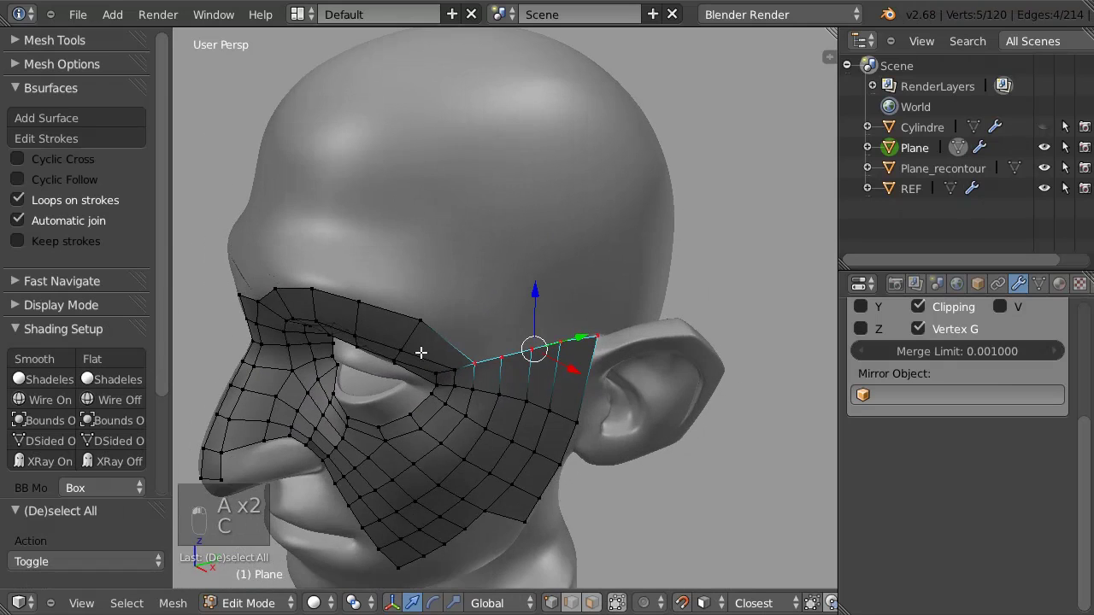
Draw six grease pencil strokes up over the forehead, spaced from the temple to near the head's midline
{"action": "key", "text": "d"}
{"action": "left_click_drag", "start_coordinate": [436, 306], "coordinate": [584, 231]}
{"action": "middle_click_drag", "start_coordinate": [403, 247], "coordinate": [384, 288]}
{"action": "left_click_drag", "start_coordinate": [384, 288], "coordinate": [398, 242]}
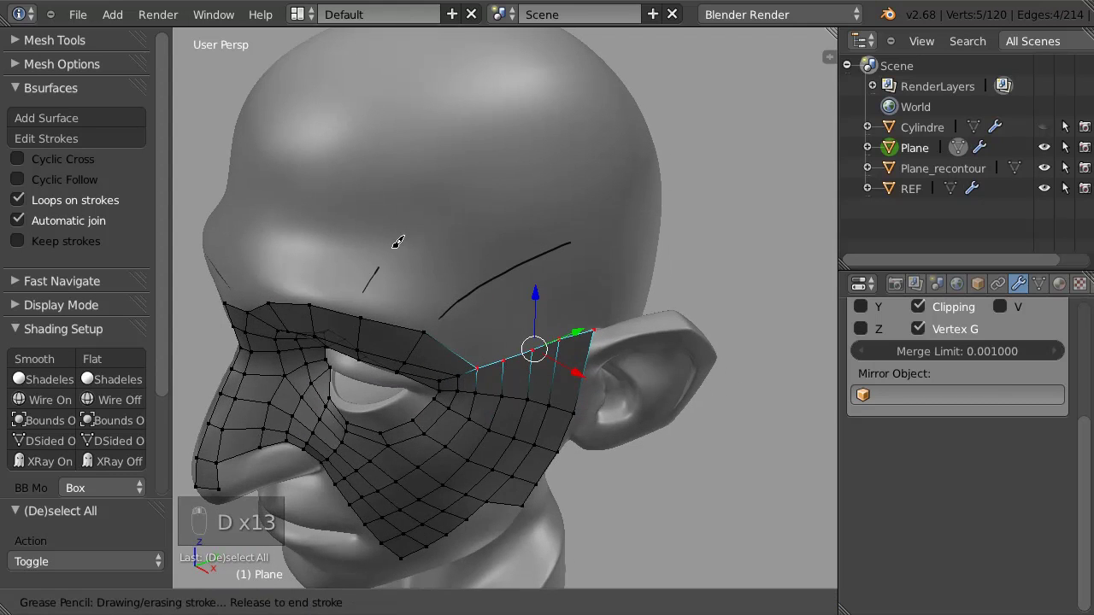
{"action": "left_click_drag", "start_coordinate": [501, 151], "coordinate": [503, 150]}
{"action": "middle_click_drag", "start_coordinate": [503, 150], "coordinate": [385, 299]}
{"action": "left_click_drag", "start_coordinate": [336, 309], "coordinate": [424, 84]}
{"action": "left_click_drag", "start_coordinate": [269, 322], "coordinate": [299, 173]}
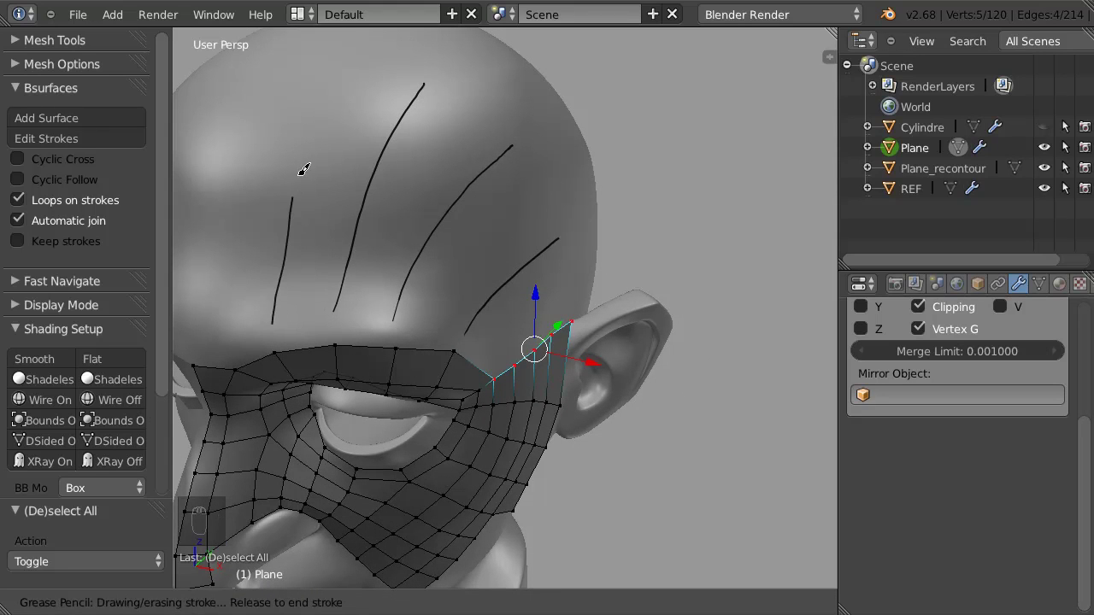
{"action": "left_click_drag", "start_coordinate": [356, 62], "coordinate": [356, 62]}
{"action": "mouse_move", "coordinate": [422, 203]}
{"action": "middle_mouse_down"}
{"action": "mouse_move", "coordinate": [483, 191]}
{"action": "mouse_move", "coordinate": [605, 200]}
{"action": "mouse_move", "coordinate": [562, 214]}
{"action": "middle_mouse_up"}
{"action": "left_click_drag", "start_coordinate": [499, 384], "coordinate": [566, 99]}
{"action": "left_click_drag", "start_coordinate": [448, 385], "coordinate": [462, 330]}
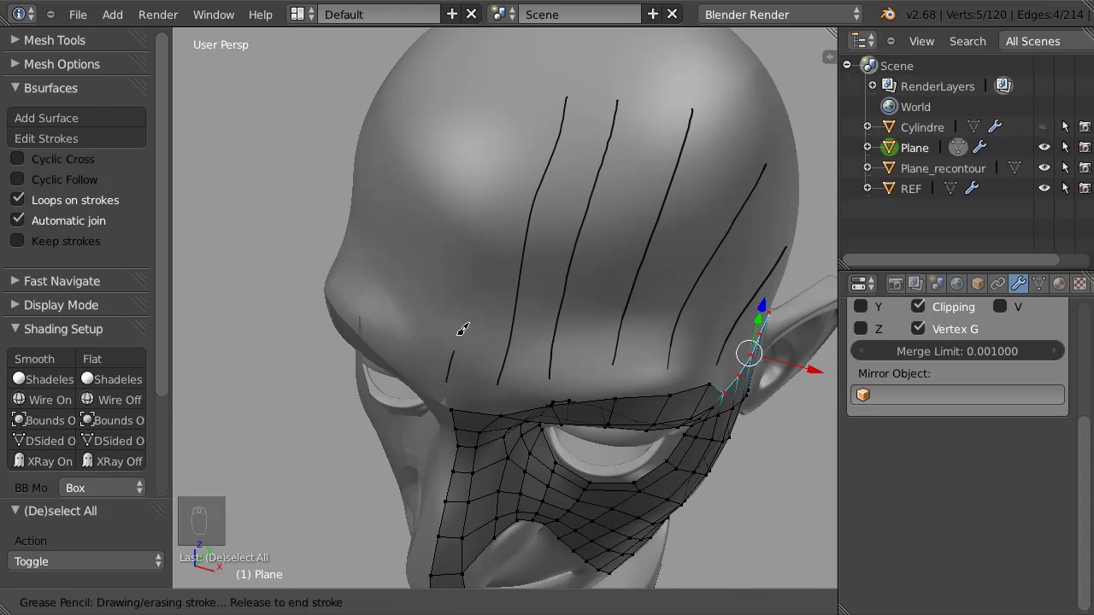
{"action": "left_click_drag", "start_coordinate": [522, 85], "coordinate": [525, 79]}
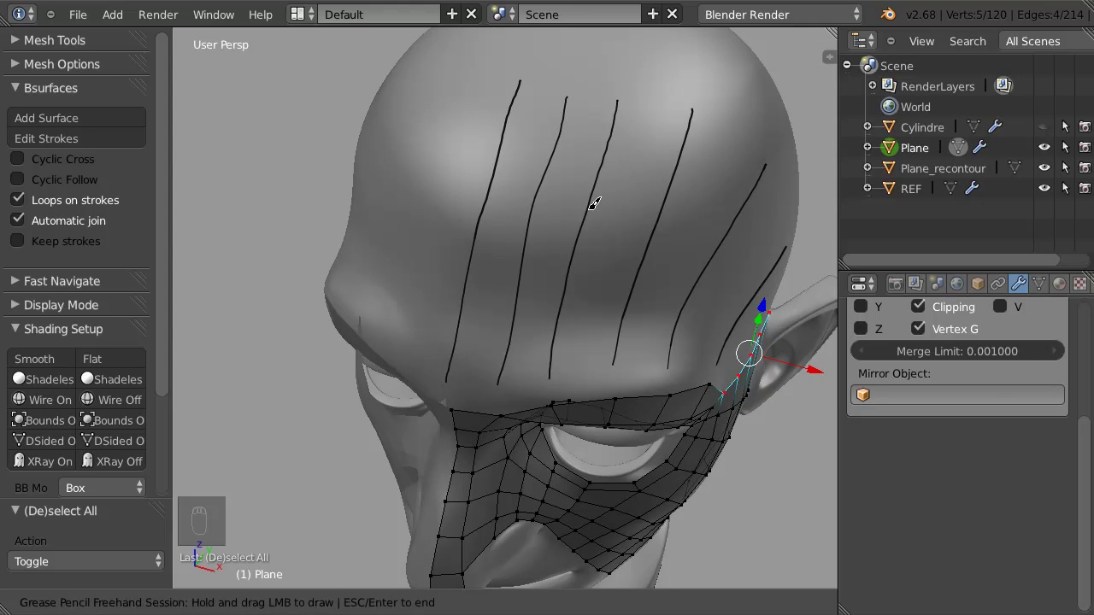
{"action": "key", "text": "Escape"}
Add a Bsurfaces surface over the forehead strokes and set its Follow value to 1
{"action": "mouse_move", "coordinate": [634, 285]}
{"action": "middle_mouse_down"}
{"action": "mouse_move", "coordinate": [539, 196]}
{"action": "mouse_move", "coordinate": [479, 171]}
{"action": "middle_mouse_up"}
{"action": "left_click", "coordinate": [118, 123]}
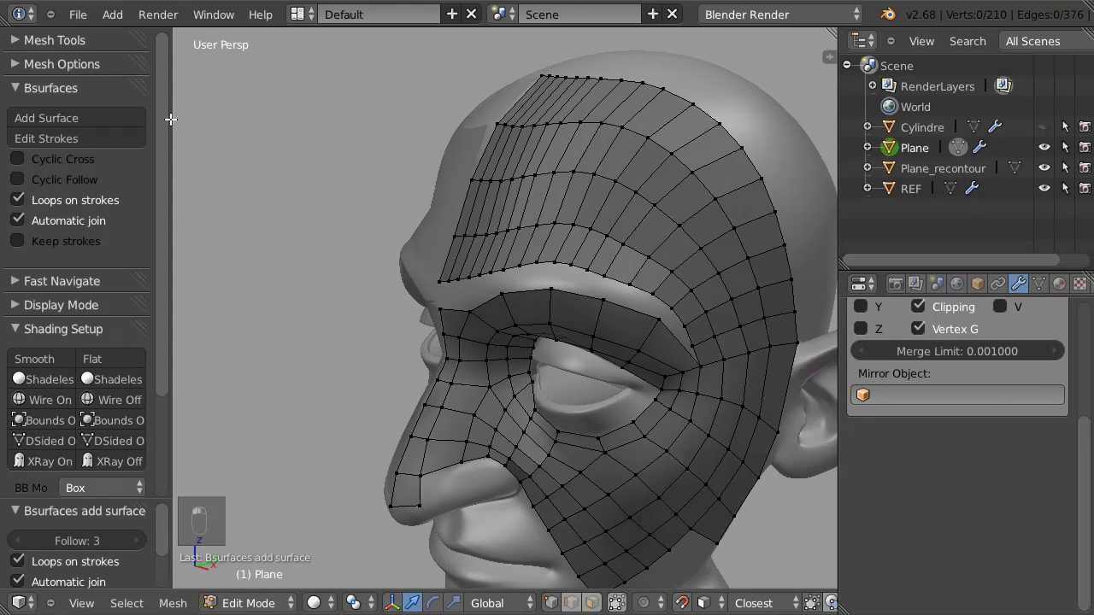
{"action": "middle_click_drag", "start_coordinate": [661, 281], "coordinate": [547, 247]}
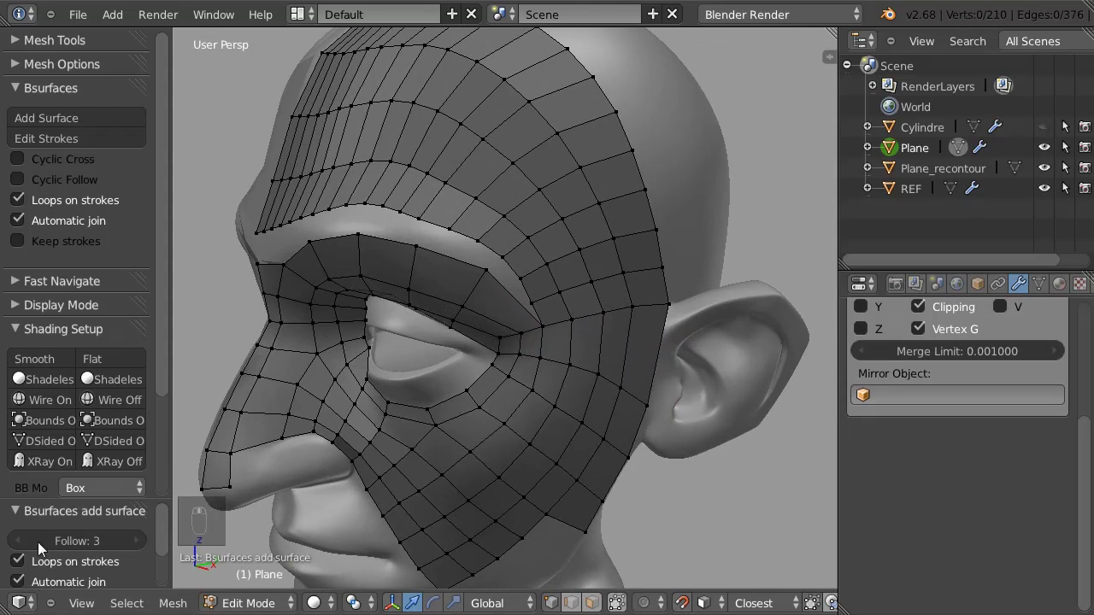
{"action": "left_click", "coordinate": [15, 543]}
{"action": "left_click", "coordinate": [16, 543]}
Merge the three outer vertex pairs between the forehead patch and the brow border, using At Last
{"action": "middle_click_drag", "start_coordinate": [459, 238], "coordinate": [512, 254]}
{"action": "right_click", "coordinate": [520, 247]}
{"action": "right_click", "coordinate": [496, 269], "text": "shift"}
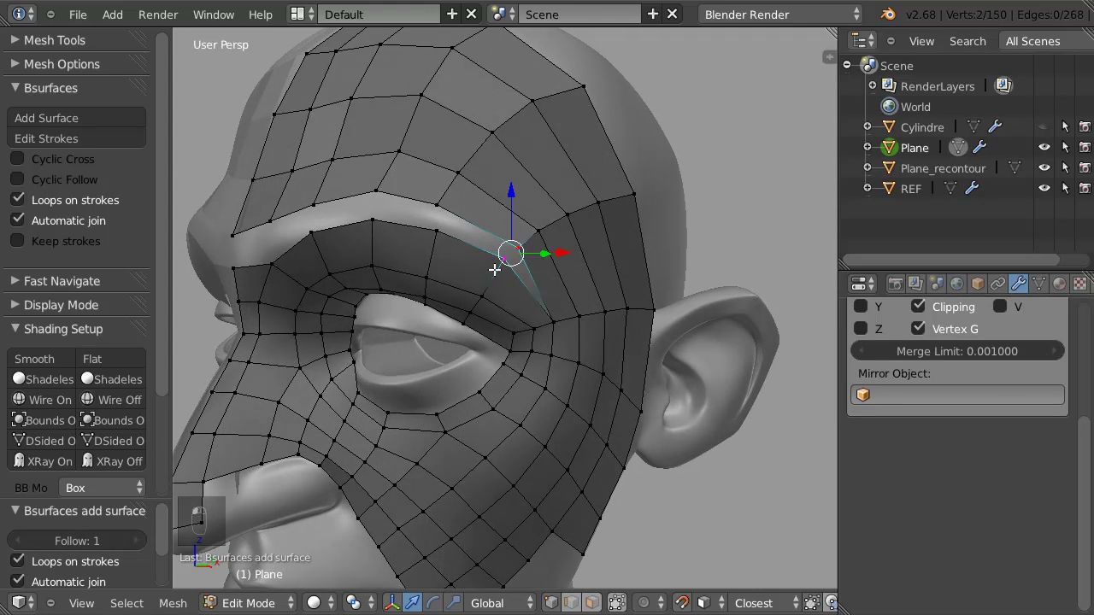
{"action": "key", "text": "alt+m"}
{"action": "left_click", "coordinate": [419, 247]}
{"action": "right_click", "coordinate": [422, 222]}
{"action": "right_click", "coordinate": [420, 240], "text": "shift"}
{"action": "key", "text": "alt+m"}
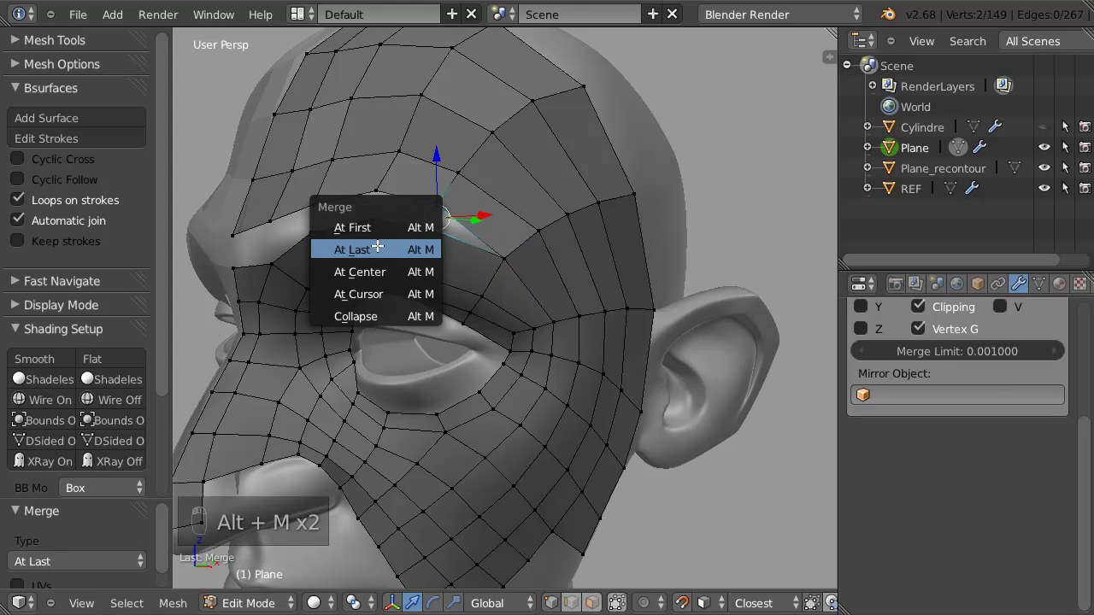
{"action": "left_click", "coordinate": [417, 248]}
{"action": "right_click", "coordinate": [374, 191]}
{"action": "right_click", "coordinate": [362, 221], "text": "shift"}
{"action": "key", "text": "alt+m"}
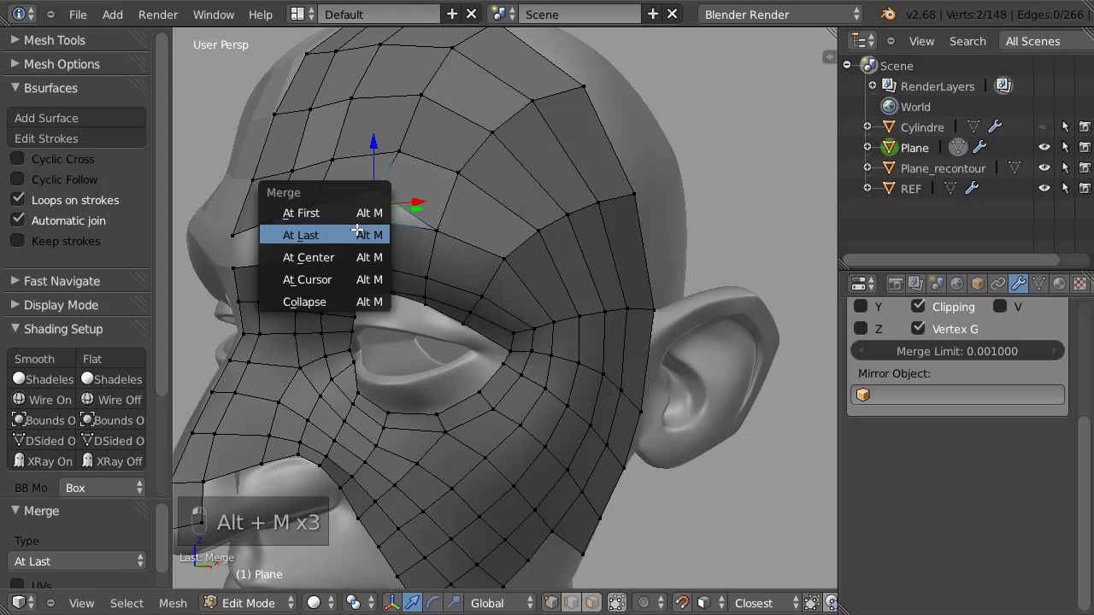
{"action": "left_click", "coordinate": [370, 233]}
Merge the three inner vertex pairs between the forehead patch and the brow, up to the midline, using At Last
{"action": "right_click", "coordinate": [309, 215]}
{"action": "key", "text": "alt+m"}
{"action": "left_click", "coordinate": [286, 246]}
{"action": "right_click", "coordinate": [268, 233]}
{"action": "right_click", "coordinate": [278, 266], "text": "shift"}
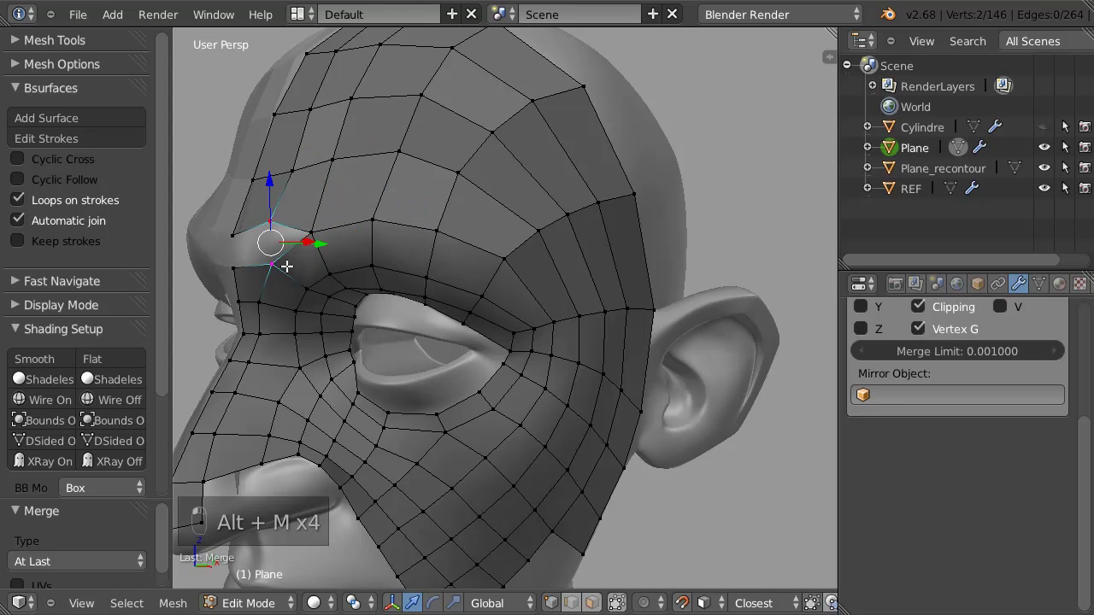
{"action": "key", "text": "alt+m"}
{"action": "left_click", "coordinate": [270, 271]}
{"action": "right_click", "coordinate": [233, 236]}
{"action": "right_click", "coordinate": [236, 268], "text": "shift"}
{"action": "key", "text": "space"}
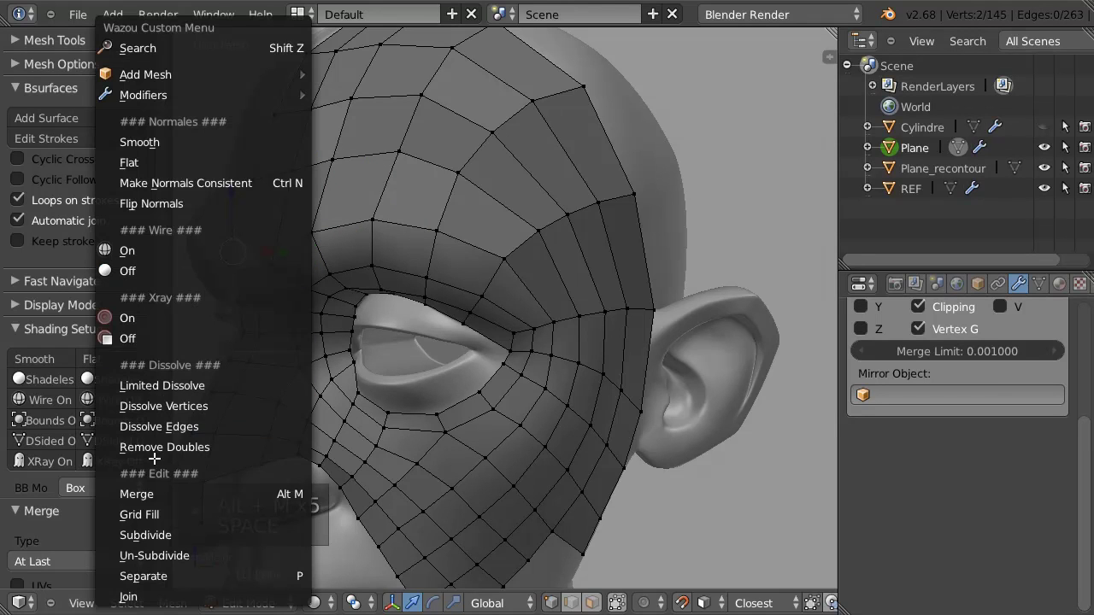
{"action": "left_click", "coordinate": [299, 495]}
{"action": "middle_click_drag", "start_coordinate": [318, 192], "coordinate": [502, 211], "text": "shift"}
{"action": "middle_click_drag", "start_coordinate": [418, 215], "coordinate": [578, 251]}
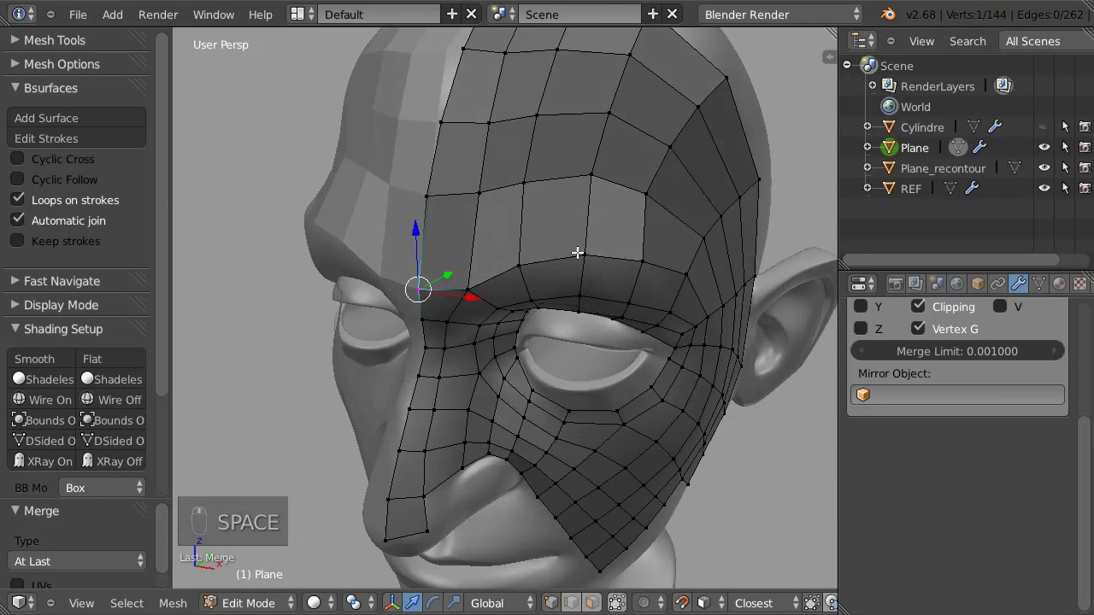
Reposition the lower forehead vertices above the brow to even out the quads between the midline and temple
{"action": "right_click_drag", "start_coordinate": [431, 198], "coordinate": [519, 217]}
{"action": "right_click_drag", "start_coordinate": [591, 176], "coordinate": [649, 217]}
{"action": "middle_click_drag", "start_coordinate": [617, 201], "coordinate": [557, 175]}
{"action": "right_click_drag", "start_coordinate": [689, 141], "coordinate": [609, 139]}
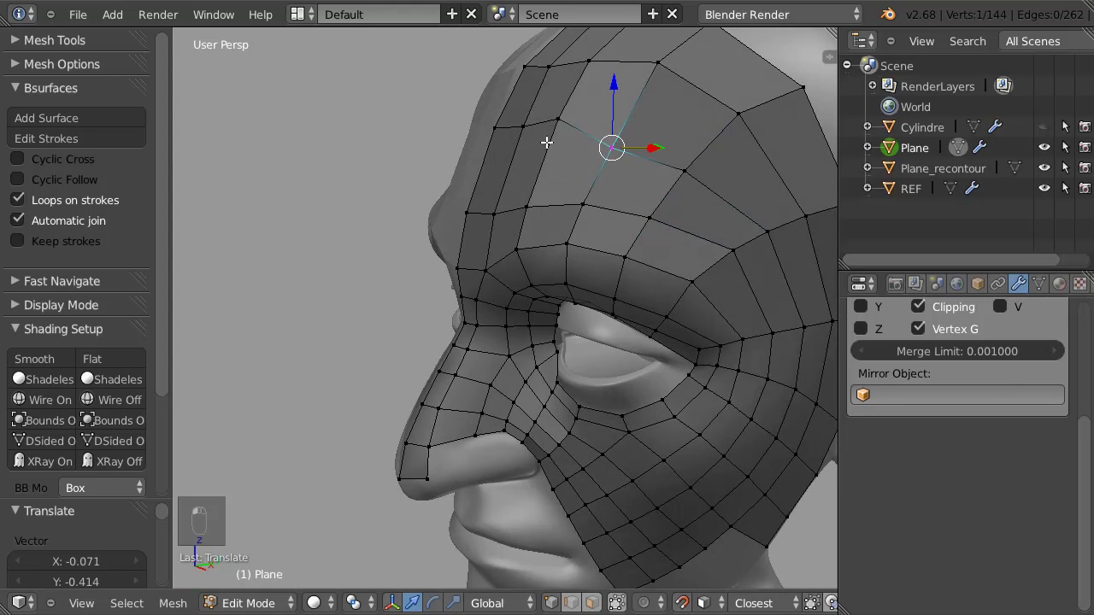
{"action": "middle_click_drag", "start_coordinate": [608, 139], "coordinate": [556, 127]}
{"action": "right_click_drag", "start_coordinate": [557, 127], "coordinate": [439, 156]}
Reposition the upper forehead vertices so the quads follow the skull more evenly toward the temple
{"action": "middle_click_drag", "start_coordinate": [438, 156], "coordinate": [419, 190]}
{"action": "right_click_drag", "start_coordinate": [419, 191], "coordinate": [453, 234]}
{"action": "right_click", "coordinate": [466, 203]}
{"action": "right_click_drag", "start_coordinate": [515, 203], "coordinate": [511, 232]}
{"action": "right_click", "coordinate": [579, 240]}
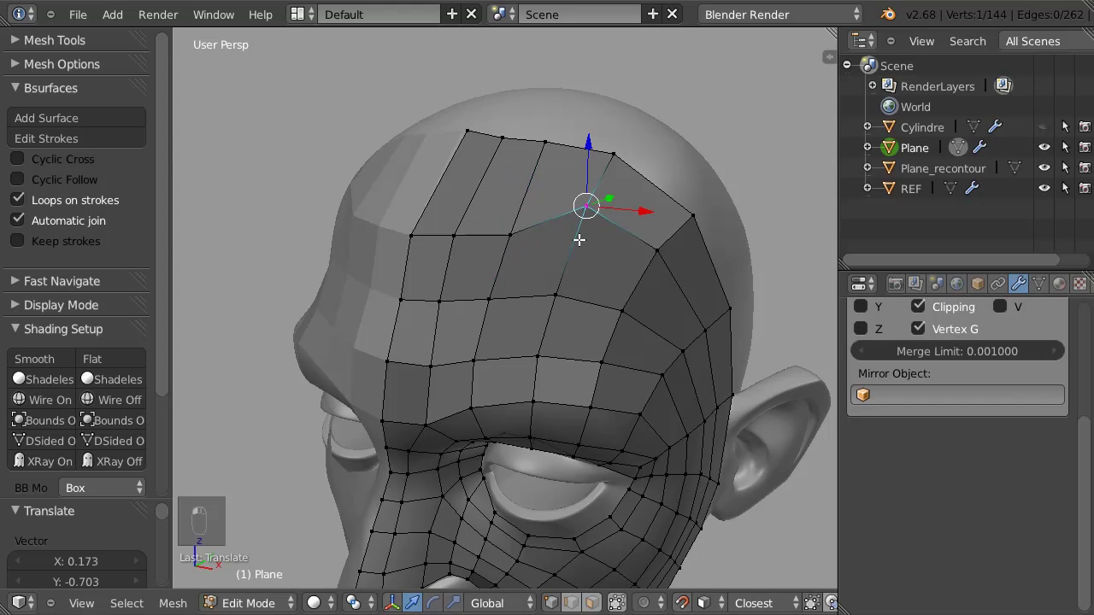
{"action": "right_click_drag", "start_coordinate": [582, 220], "coordinate": [571, 234]}
{"action": "middle_click_drag", "start_coordinate": [633, 256], "coordinate": [708, 288]}
{"action": "right_click_drag", "start_coordinate": [708, 288], "coordinate": [659, 281]}
Shift a row of forehead vertices slightly downward, working from the temple side toward the midline
{"action": "middle_click_drag", "start_coordinate": [659, 281], "coordinate": [664, 282]}
{"action": "right_click_drag", "start_coordinate": [697, 298], "coordinate": [610, 176]}
{"action": "middle_click_drag", "start_coordinate": [610, 176], "coordinate": [491, 109]}
{"action": "right_click_drag", "start_coordinate": [529, 92], "coordinate": [516, 126]}
{"action": "right_click_drag", "start_coordinate": [464, 80], "coordinate": [449, 112]}
{"action": "right_click_drag", "start_coordinate": [416, 74], "coordinate": [402, 97]}
{"action": "right_click_drag", "start_coordinate": [385, 52], "coordinate": [350, 86]}
Adjust individual vertices in the middle of the forehead to smooth the edge flow above the brow
{"action": "right_click_drag", "start_coordinate": [451, 112], "coordinate": [540, 132]}
{"action": "right_click_drag", "start_coordinate": [515, 188], "coordinate": [493, 198]}
{"action": "right_click_drag", "start_coordinate": [448, 256], "coordinate": [460, 257]}
{"action": "right_click_drag", "start_coordinate": [418, 202], "coordinate": [417, 184]}
{"action": "right_click", "coordinate": [385, 256]}
{"action": "middle_click_drag", "start_coordinate": [587, 146], "coordinate": [572, 100]}
{"action": "middle_click_drag", "start_coordinate": [464, 225], "coordinate": [501, 241]}
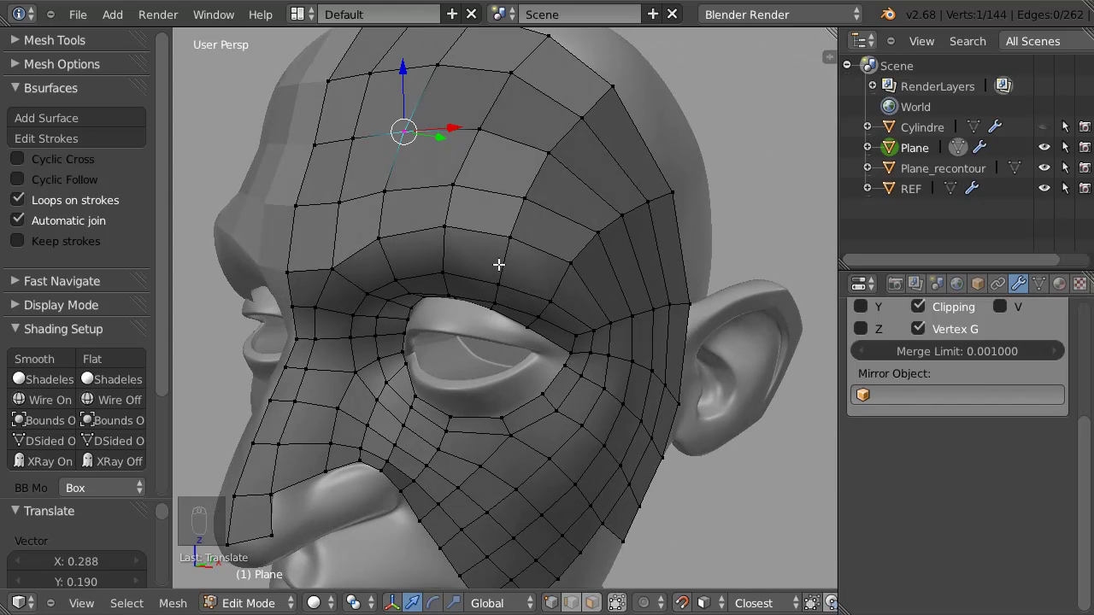
Try extruding the face at the nose tip with snapping turned off, undo it and restore snapping
{"action": "key", "text": "shift+Tab"}
{"action": "middle_click_drag", "start_coordinate": [435, 236], "coordinate": [362, 278]}
{"action": "key", "text": "ctrl+Tab"}
{"action": "left_click", "coordinate": [449, 254]}
{"action": "right_click", "coordinate": [357, 282]}
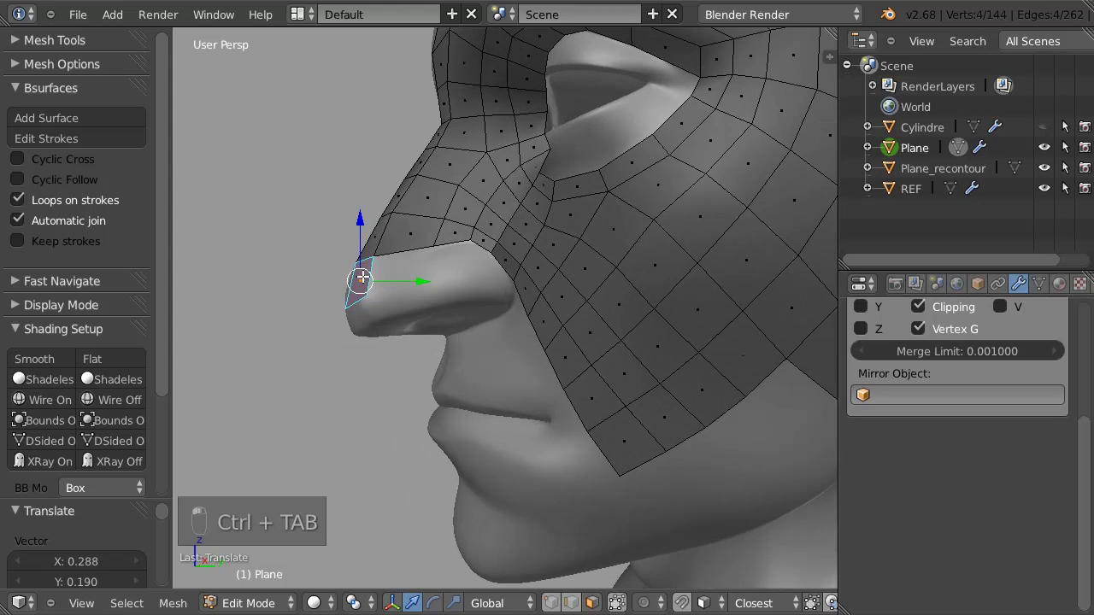
{"action": "key", "text": "e"}
{"action": "left_click", "coordinate": [226, 209]}
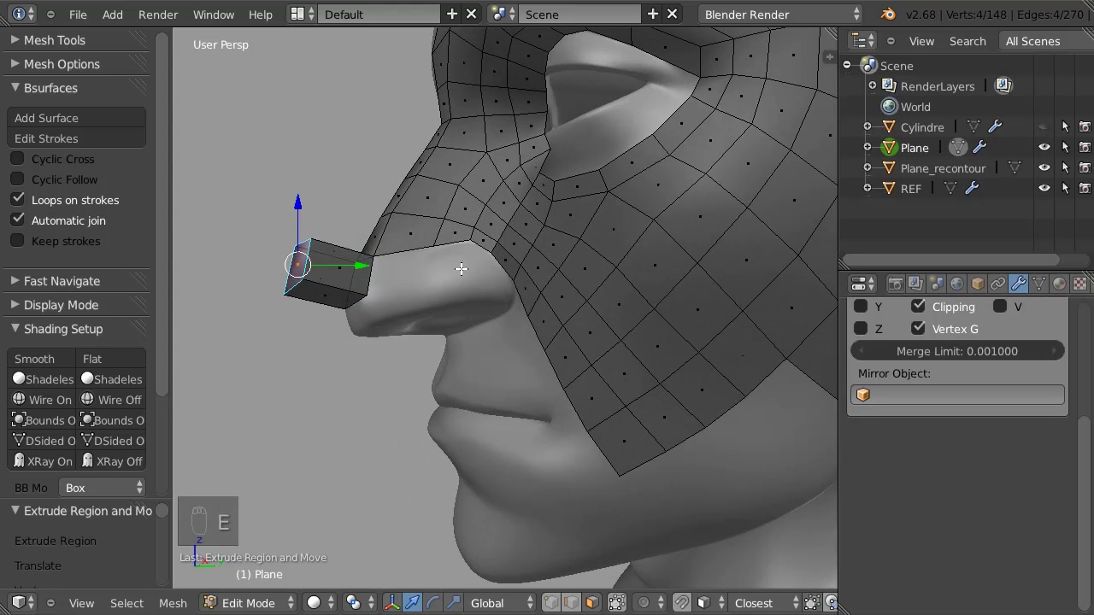
{"action": "key", "text": "ctrl+z"}
{"action": "key", "text": "ctrl+z"}
{"action": "middle_click_drag", "start_coordinate": [430, 234], "coordinate": [552, 212]}
{"action": "key", "text": "shift+Tab"}
{"action": "middle_click_drag", "start_coordinate": [611, 261], "coordinate": [565, 256]}
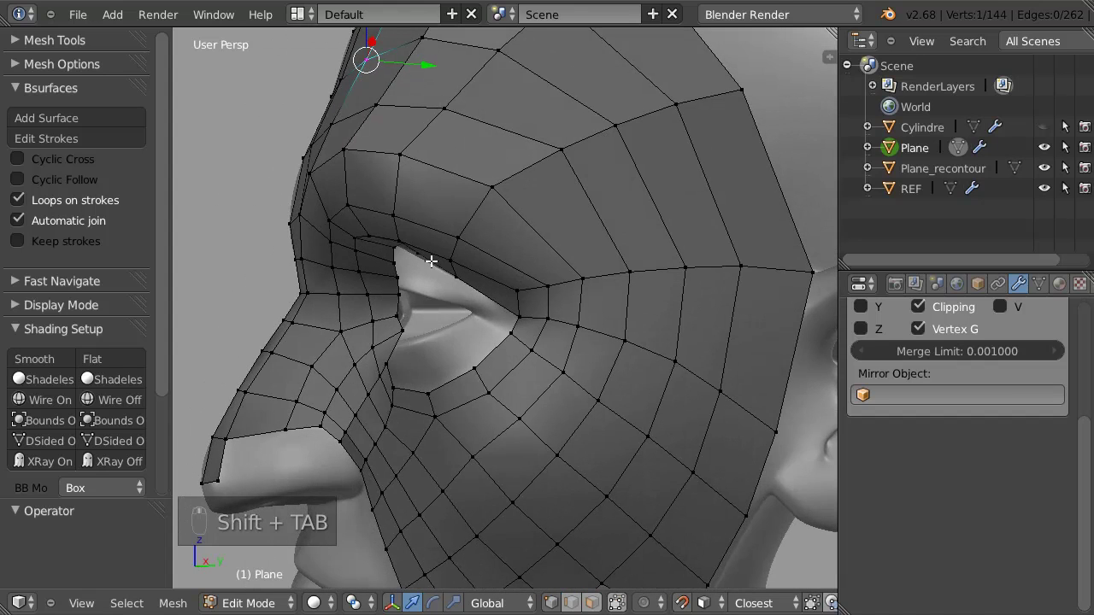
Pull the vertices between the upper eyelid and brow upward to space out the eye loops
{"action": "middle_click_drag", "start_coordinate": [431, 261], "coordinate": [507, 215]}
{"action": "left_click_drag", "start_coordinate": [507, 214], "coordinate": [525, 196]}
{"action": "left_click_drag", "start_coordinate": [447, 183], "coordinate": [446, 168]}
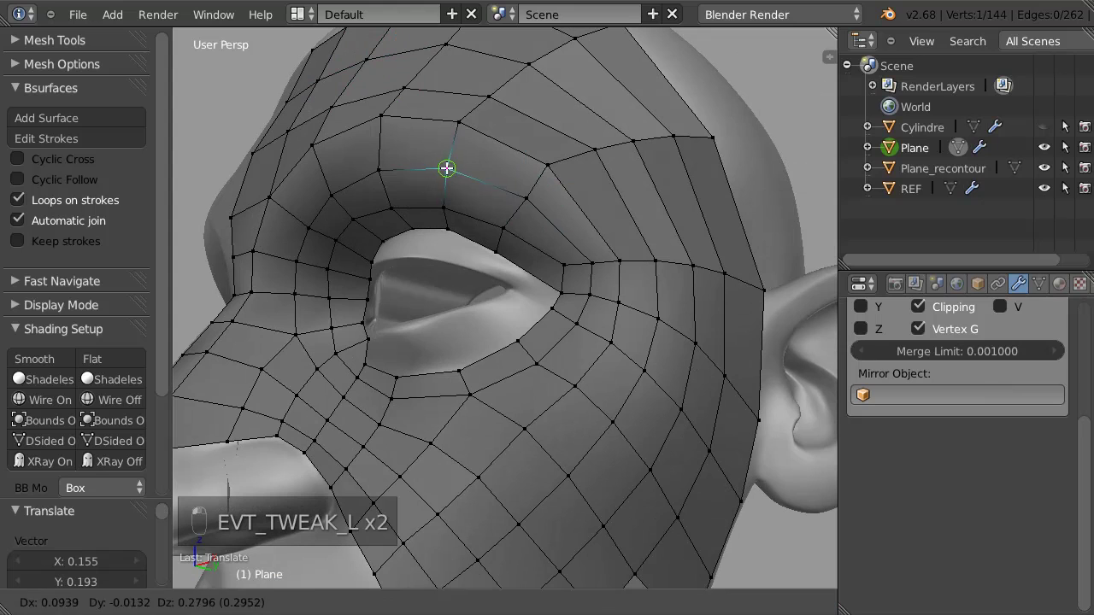
{"action": "middle_click_drag", "start_coordinate": [550, 274], "coordinate": [570, 288]}
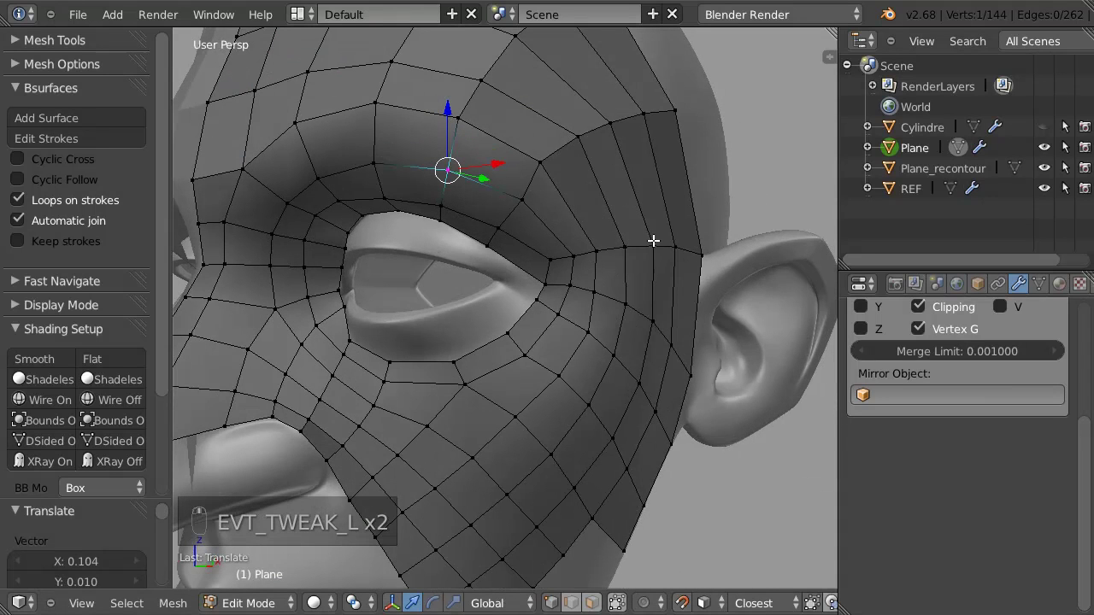
{"action": "scroll", "coordinate": [653, 242], "scroll_direction": "down", "scroll_amount": 2}
{"action": "left_click_drag", "start_coordinate": [556, 196], "coordinate": [559, 163]}
Reposition several vertices across the outer cheek and side of the face to even out their spacing
{"action": "scroll", "coordinate": [606, 229], "scroll_direction": "down", "scroll_amount": 2}
{"action": "middle_click_drag", "start_coordinate": [606, 229], "coordinate": [615, 354]}
{"action": "scroll", "coordinate": [555, 263], "scroll_direction": "up", "scroll_amount": 2}
{"action": "left_click_drag", "start_coordinate": [615, 354], "coordinate": [562, 316]}
{"action": "left_click_drag", "start_coordinate": [576, 445], "coordinate": [604, 418]}
{"action": "left_click_drag", "start_coordinate": [532, 399], "coordinate": [538, 385]}
{"action": "left_click_drag", "start_coordinate": [559, 518], "coordinate": [501, 451]}
Toggle X-Ray off and back on to compare the mesh with the sculpt, and collapse the Bsurfaces settings
{"action": "mouse_move", "coordinate": [502, 451]}
{"action": "middle_mouse_down"}
{"action": "mouse_move", "coordinate": [570, 411]}
{"action": "mouse_move", "coordinate": [447, 350]}
{"action": "mouse_move", "coordinate": [508, 325]}
{"action": "mouse_move", "coordinate": [487, 376]}
{"action": "mouse_move", "coordinate": [569, 390]}
{"action": "mouse_move", "coordinate": [532, 386]}
{"action": "mouse_move", "coordinate": [596, 319]}
{"action": "mouse_move", "coordinate": [477, 316]}
{"action": "mouse_move", "coordinate": [231, 254]}
{"action": "middle_mouse_up"}
{"action": "left_click", "coordinate": [87, 439]}
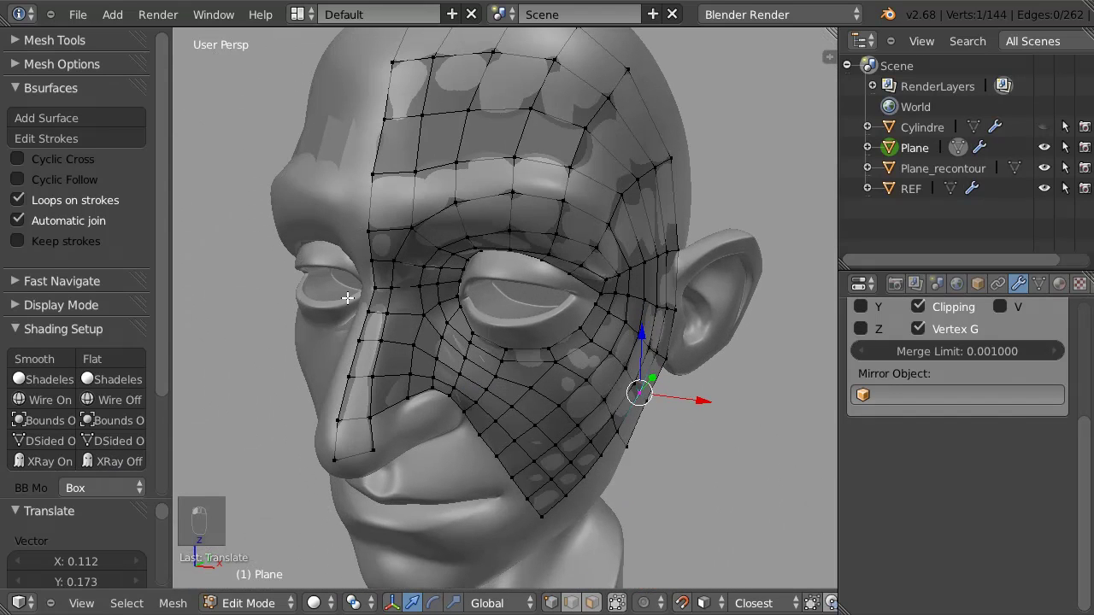
{"action": "left_click", "coordinate": [42, 461]}
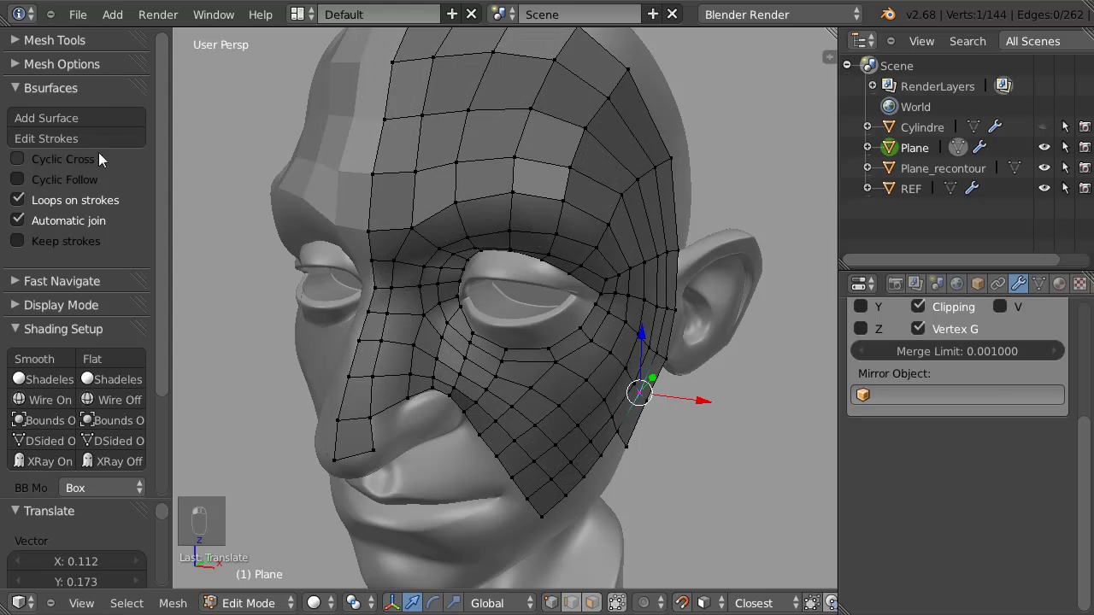
{"action": "left_click", "coordinate": [17, 92]}
{"action": "mouse_move", "coordinate": [510, 160]}
{"action": "middle_mouse_down"}
{"action": "mouse_move", "coordinate": [449, 146]}
{"action": "mouse_move", "coordinate": [520, 166]}
{"action": "mouse_move", "coordinate": [511, 138]}
{"action": "middle_mouse_up"}
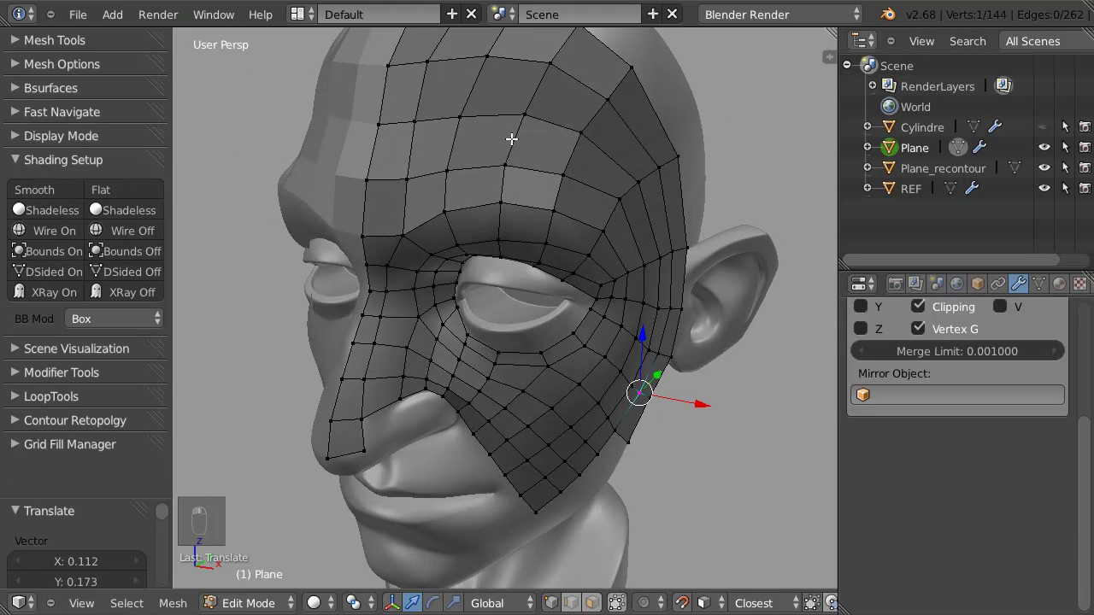
Delete the three adjacent faces running up the outer side of the forehead
{"action": "key", "text": "ctrl+Tab"}
{"action": "left_click", "coordinate": [575, 139]}
{"action": "right_click", "coordinate": [559, 140]}
{"action": "right_click", "coordinate": [583, 94], "text": "shift"}
{"action": "right_click", "coordinate": [593, 64], "text": "shift"}
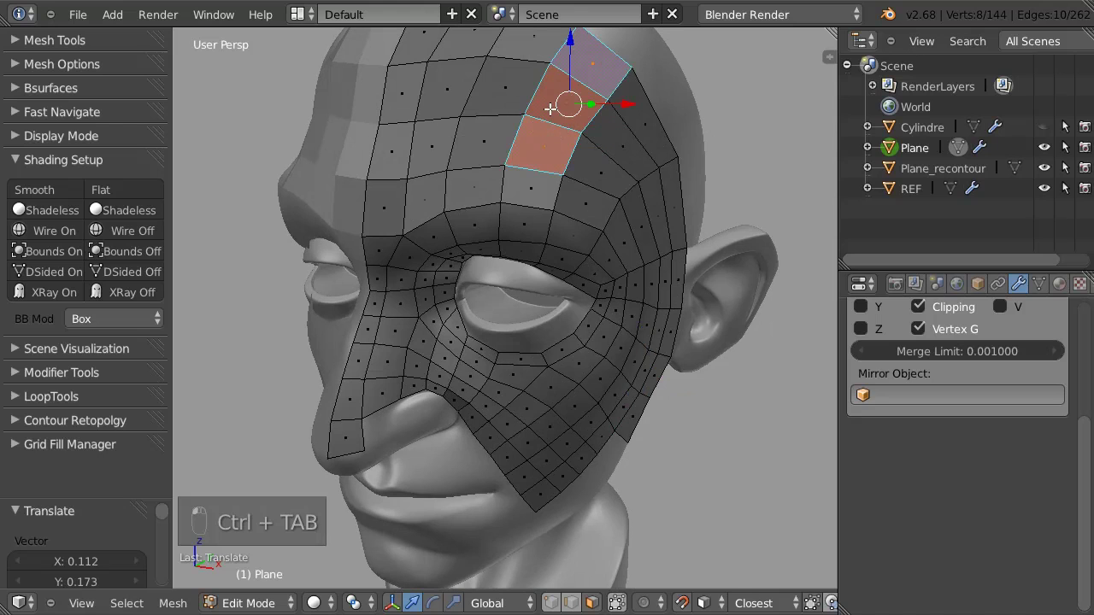
{"action": "key", "text": "x"}
{"action": "left_click", "coordinate": [593, 113]}
{"action": "middle_click_drag", "start_coordinate": [593, 127], "coordinate": [520, 176]}
Refill the gap on the outer forehead with new quads, working from an edge selection
{"action": "key", "text": "ctrl+Tab"}
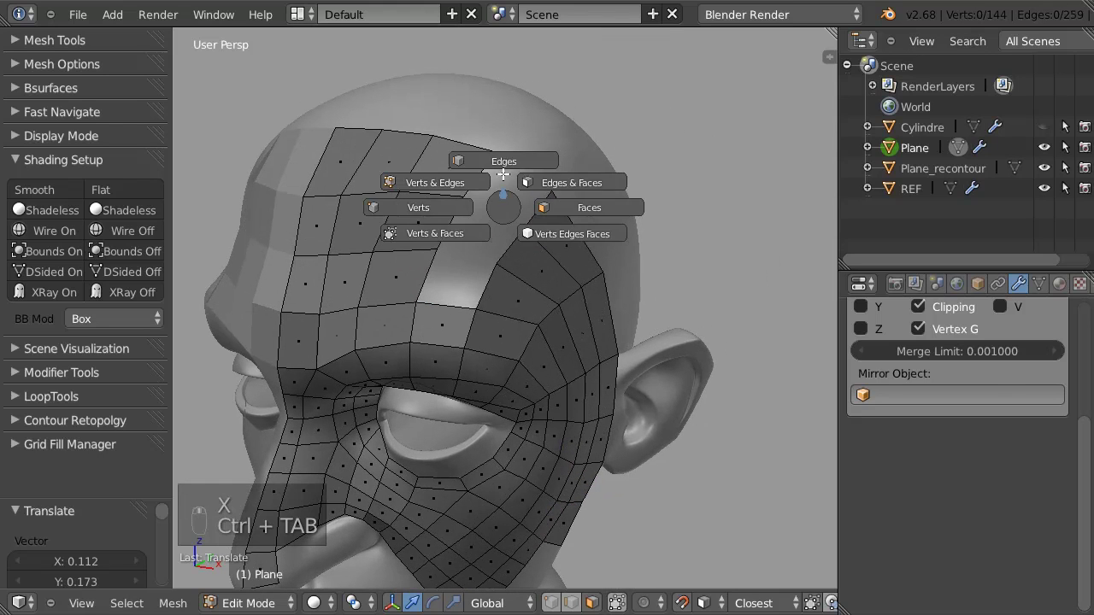
{"action": "left_click", "coordinate": [504, 171]}
{"action": "key", "text": "f"}
{"action": "key", "text": "f"}
{"action": "key", "text": "f"}
{"action": "key", "text": "f"}
{"action": "key", "text": "f"}
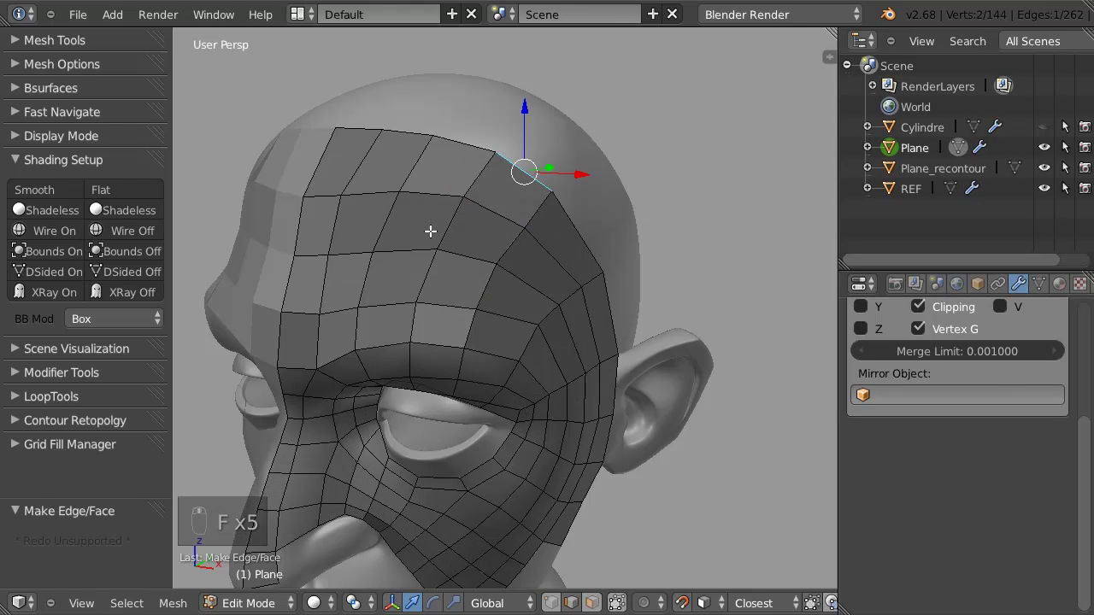
Return the face mesh to Object Mode, turn on its Wire display, and deselect everything
{"action": "middle_click_drag", "start_coordinate": [493, 308], "coordinate": [549, 299]}
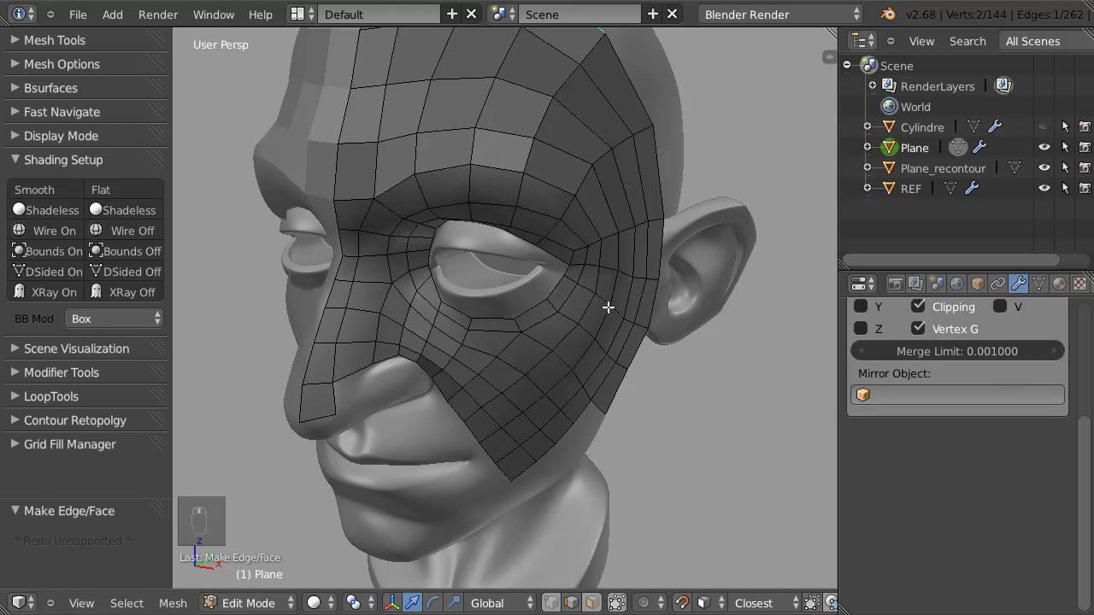
{"action": "middle_click_drag", "start_coordinate": [457, 274], "coordinate": [457, 239]}
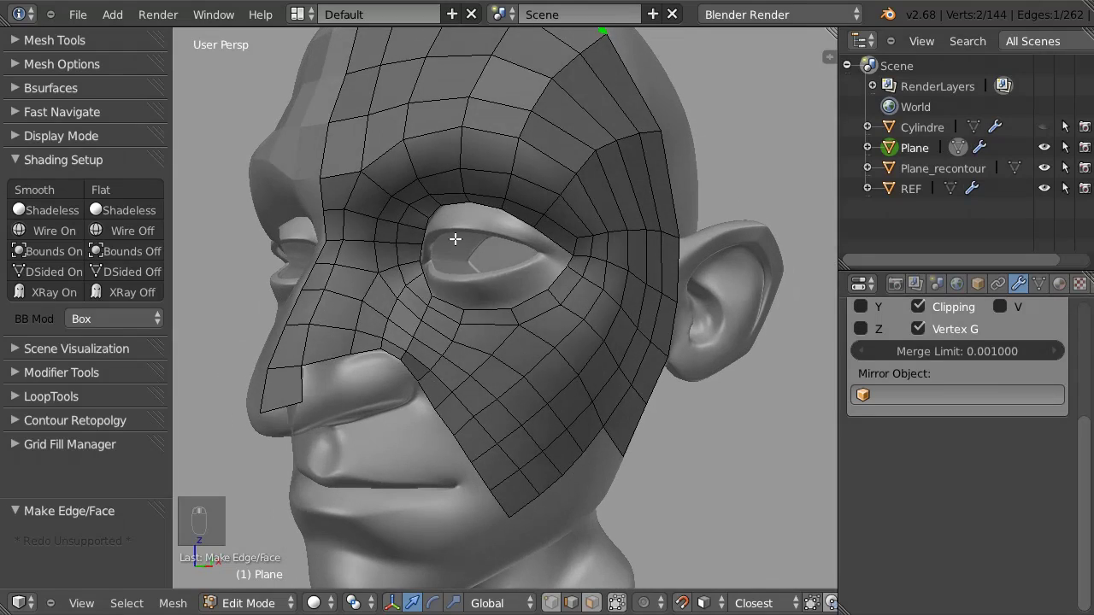
{"action": "key", "text": "Tab"}
{"action": "key", "text": "space"}
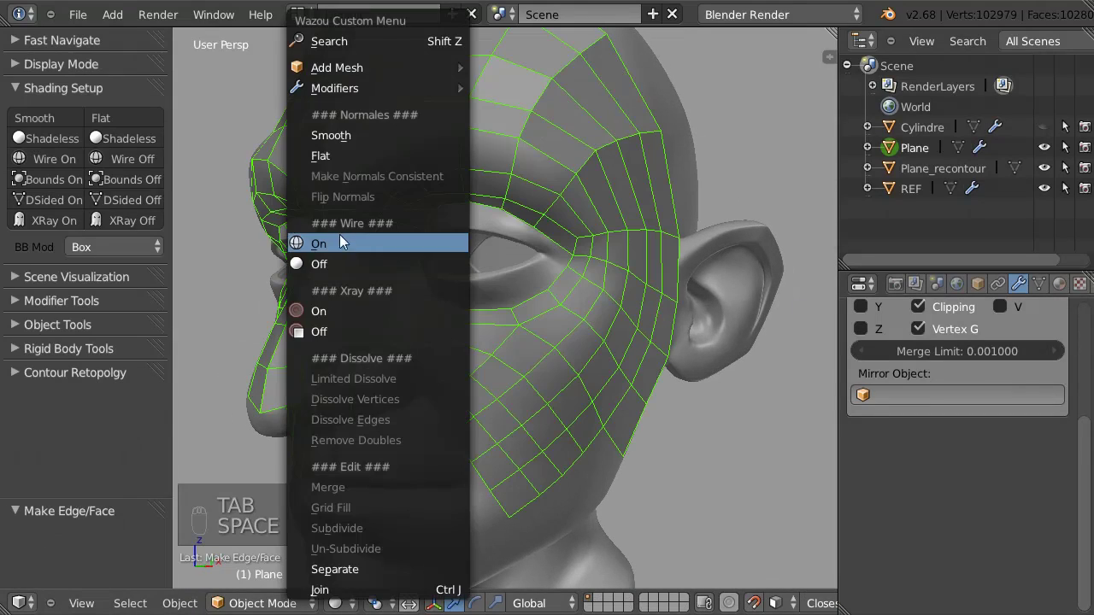
{"action": "middle_click_drag", "start_coordinate": [349, 135], "coordinate": [574, 228]}
{"action": "key", "text": "space"}
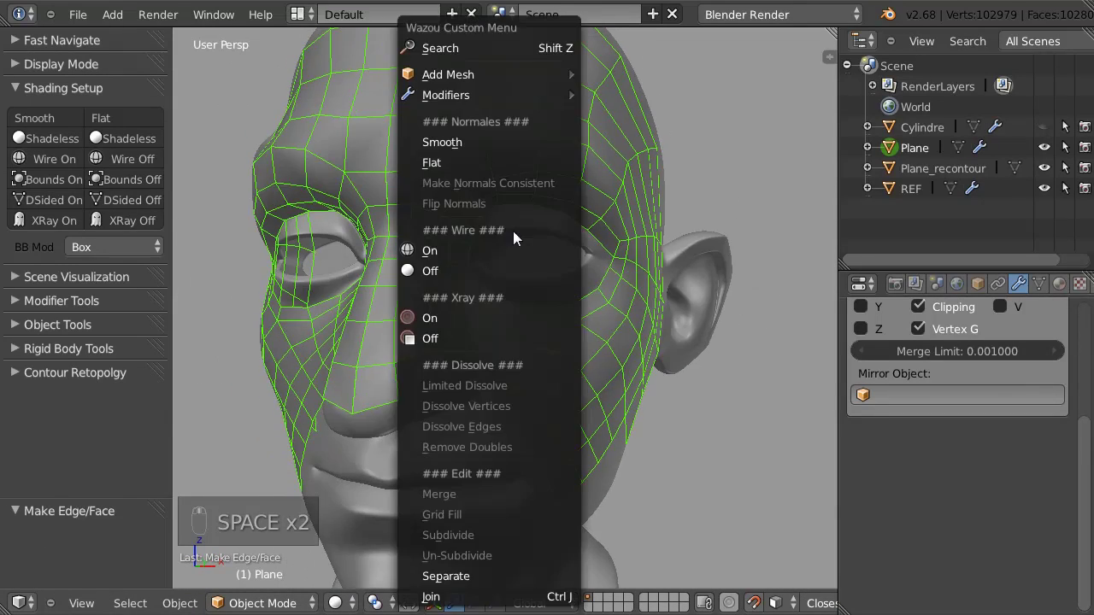
{"action": "left_click", "coordinate": [432, 250]}
{"action": "key", "text": "a"}
{"action": "key", "text": "a"}
{"action": "key", "text": "a"}
{"action": "middle_click_drag", "start_coordinate": [536, 315], "coordinate": [491, 232]}
{"action": "scroll", "coordinate": [443, 299], "scroll_direction": "down", "scroll_amount": 3}
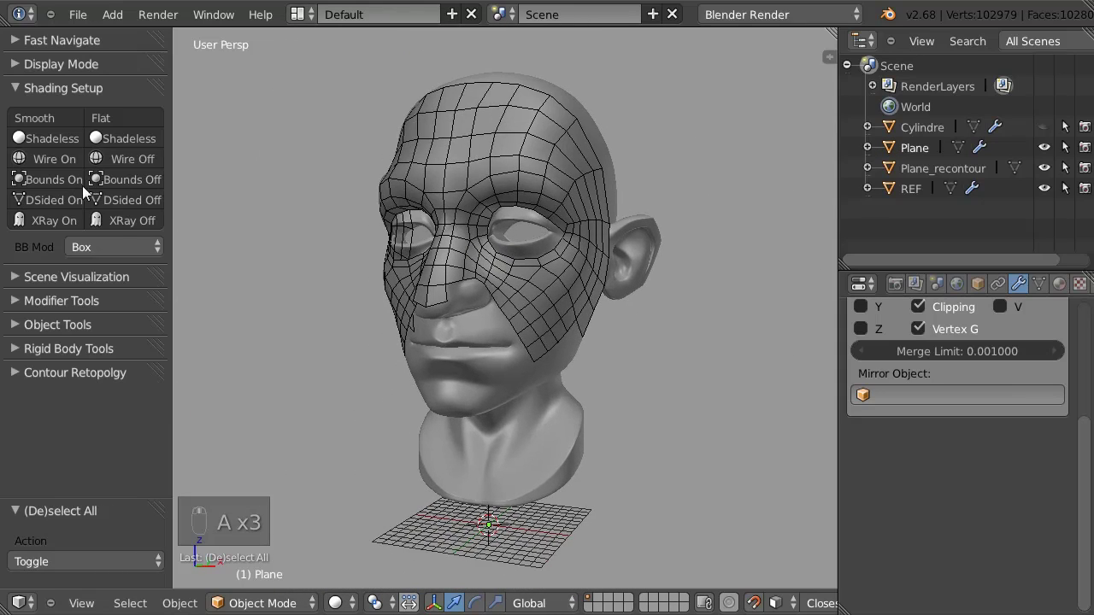
Toggle X-Ray off and on with nothing selected, and repeat the toggle with the face mesh selected
{"action": "left_click", "coordinate": [116, 222]}
{"action": "middle_click_drag", "start_coordinate": [367, 227], "coordinate": [466, 224]}
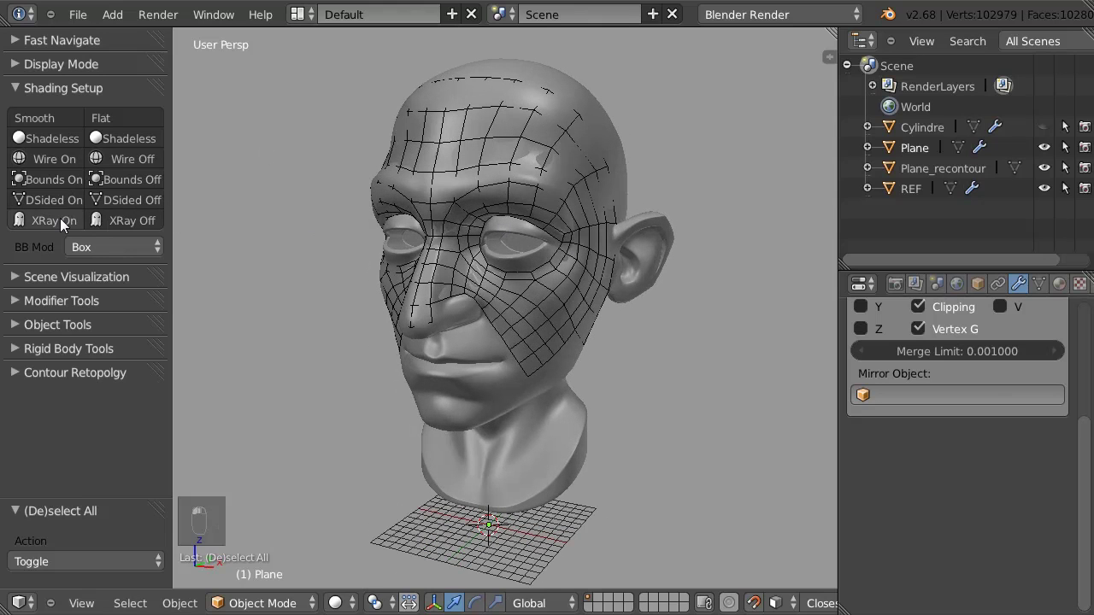
{"action": "right_click", "coordinate": [510, 188]}
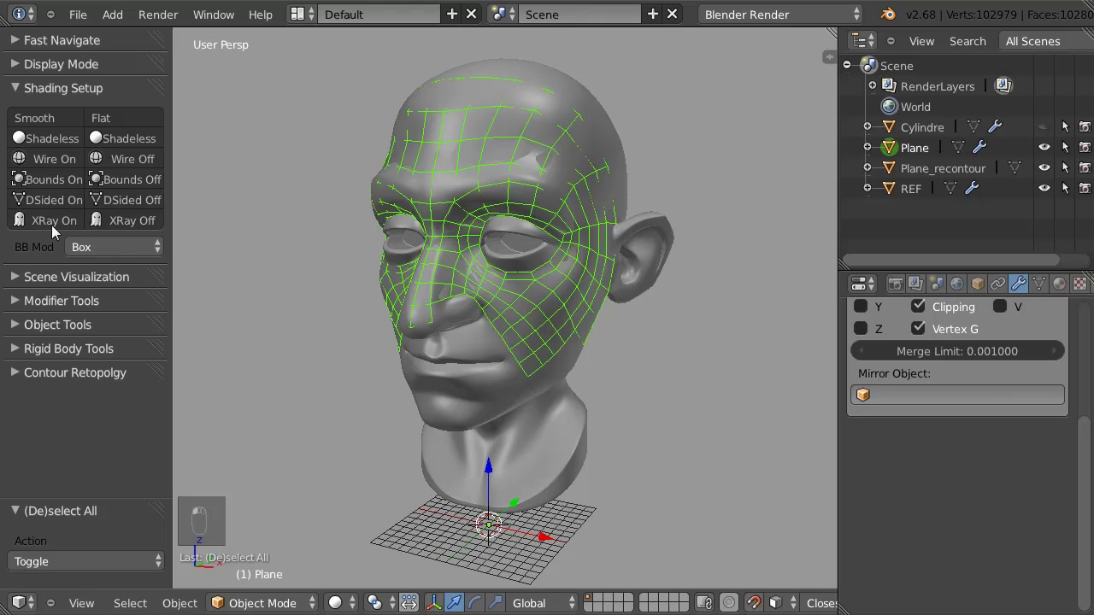
{"action": "left_click", "coordinate": [125, 220]}
{"action": "left_click", "coordinate": [56, 223]}
{"action": "middle_click_drag", "start_coordinate": [350, 209], "coordinate": [481, 235]}
{"action": "scroll", "coordinate": [483, 200], "scroll_direction": "up", "scroll_amount": 2}
Toggle X-Ray in Edit Mode and in the object's display settings, and return to Object Mode
{"action": "key", "text": "Tab"}
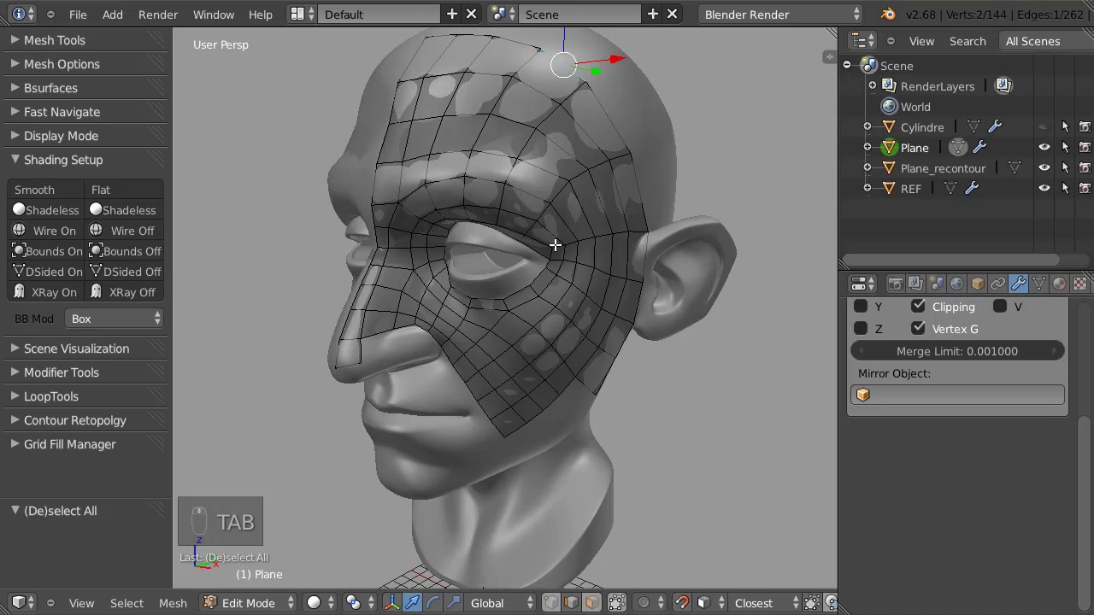
{"action": "right_click", "coordinate": [493, 148]}
{"action": "left_click", "coordinate": [100, 294]}
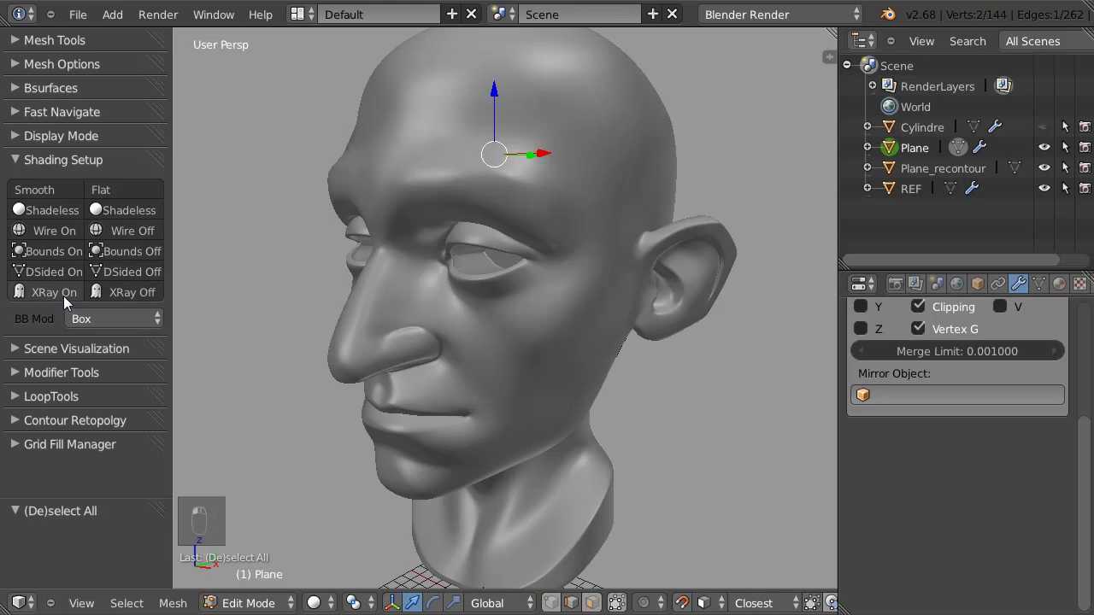
{"action": "left_click", "coordinate": [63, 294]}
{"action": "left_click", "coordinate": [979, 283]}
{"action": "left_click", "coordinate": [978, 439]}
{"action": "left_click", "coordinate": [978, 439]}
{"action": "middle_click_drag", "start_coordinate": [524, 272], "coordinate": [525, 249]}
{"action": "key", "text": "Tab"}
{"action": "left_click", "coordinate": [472, 258]}
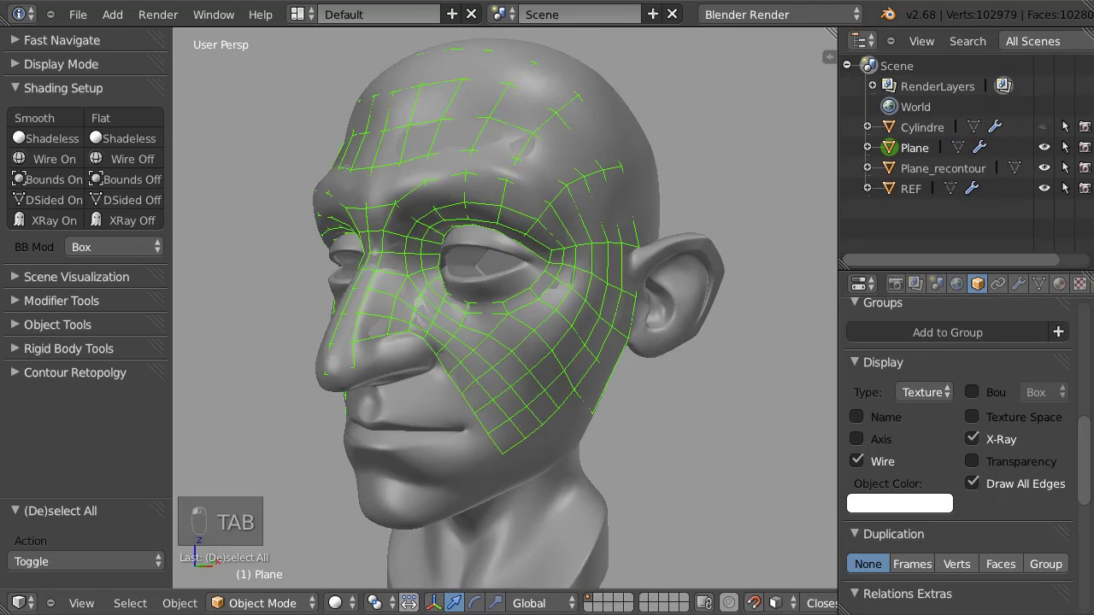
Enter Edit Mode on the face mesh, select all its geometry, and toggle X-Ray off and back on
{"action": "key", "text": "Tab"}
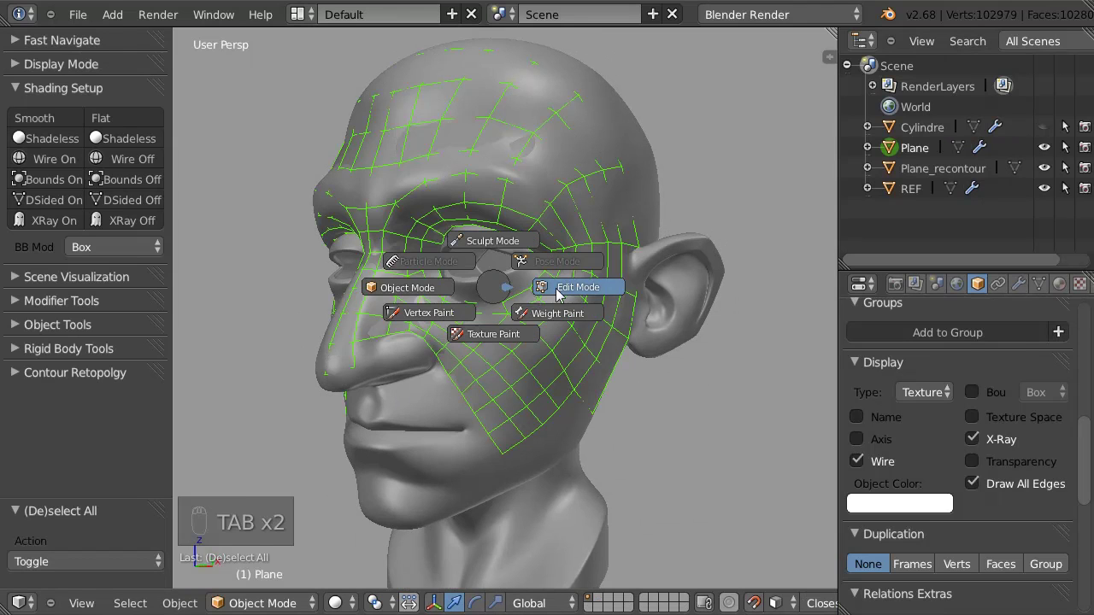
{"action": "left_click", "coordinate": [562, 289]}
{"action": "middle_click_drag", "start_coordinate": [509, 212], "coordinate": [445, 243]}
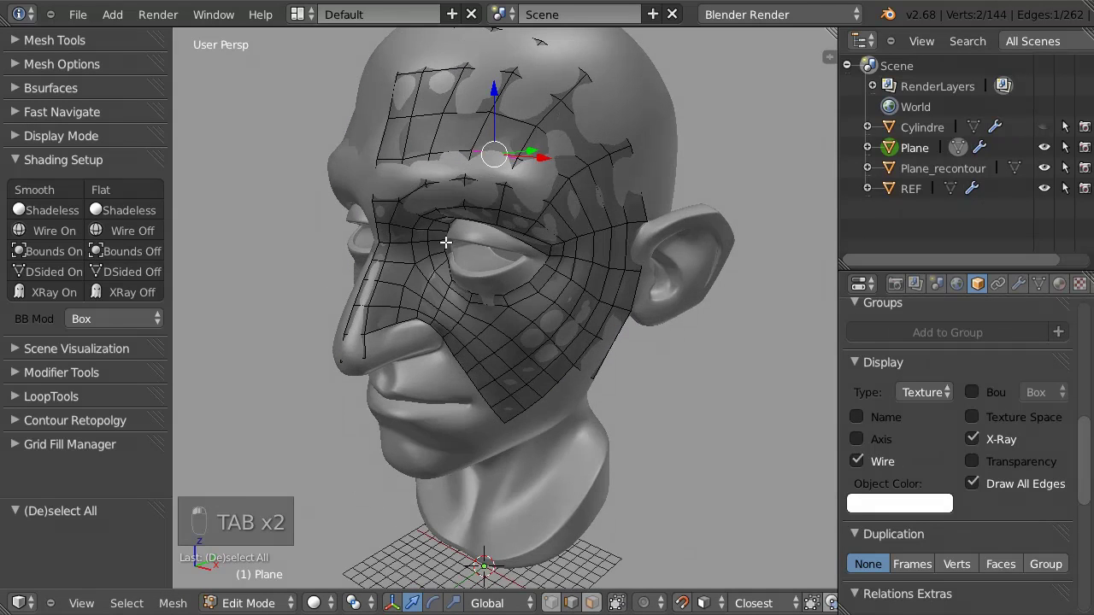
{"action": "key", "text": "a"}
{"action": "key", "text": "a"}
{"action": "key", "text": "a"}
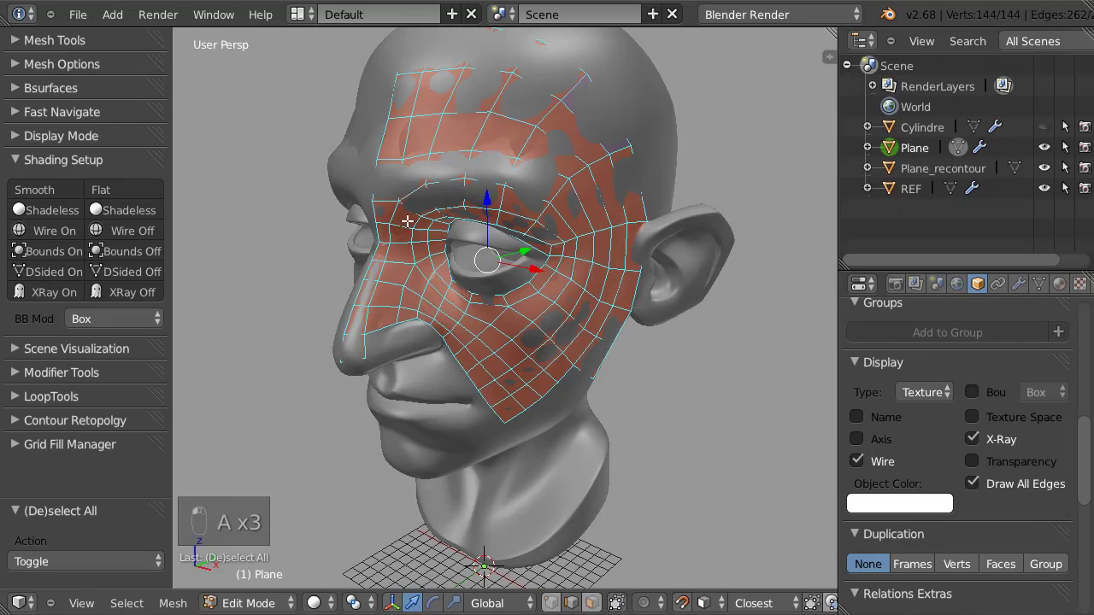
{"action": "left_click", "coordinate": [96, 294]}
{"action": "left_click", "coordinate": [66, 295]}
Disable Wire and Draw All Edges for the face mesh, toggle X-Ray, and return to Object Mode
{"action": "left_click", "coordinate": [858, 462]}
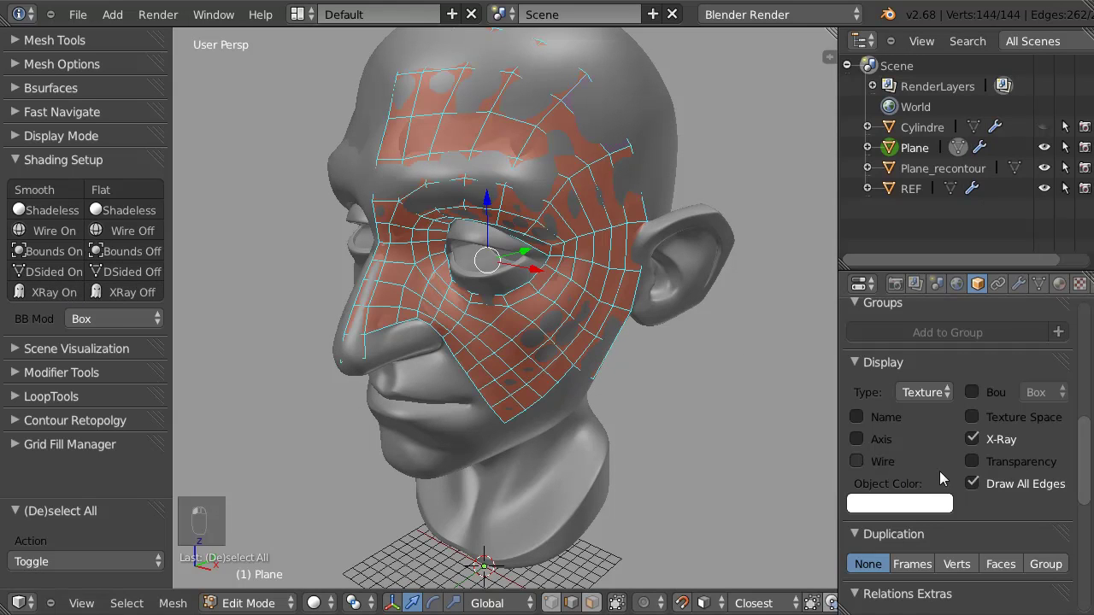
{"action": "left_click", "coordinate": [973, 439]}
{"action": "left_click", "coordinate": [972, 439]}
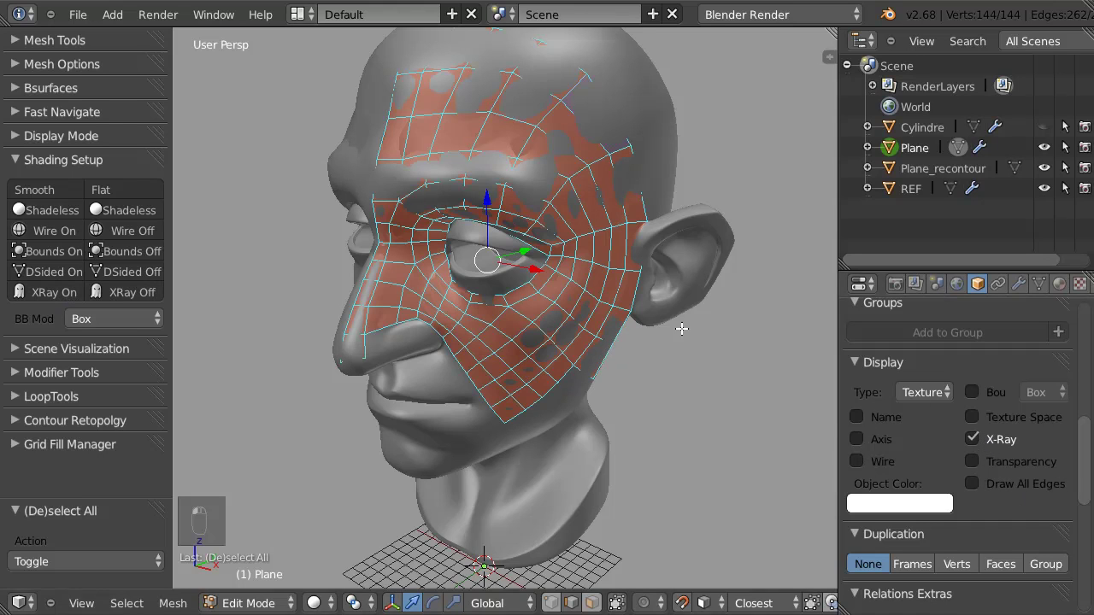
{"action": "key", "text": "Tab"}
{"action": "left_click", "coordinate": [429, 292]}
Inspect the mesh around the eye and nose up close while toggling X-Ray off and on
{"action": "middle_click_drag", "start_coordinate": [412, 323], "coordinate": [438, 174]}
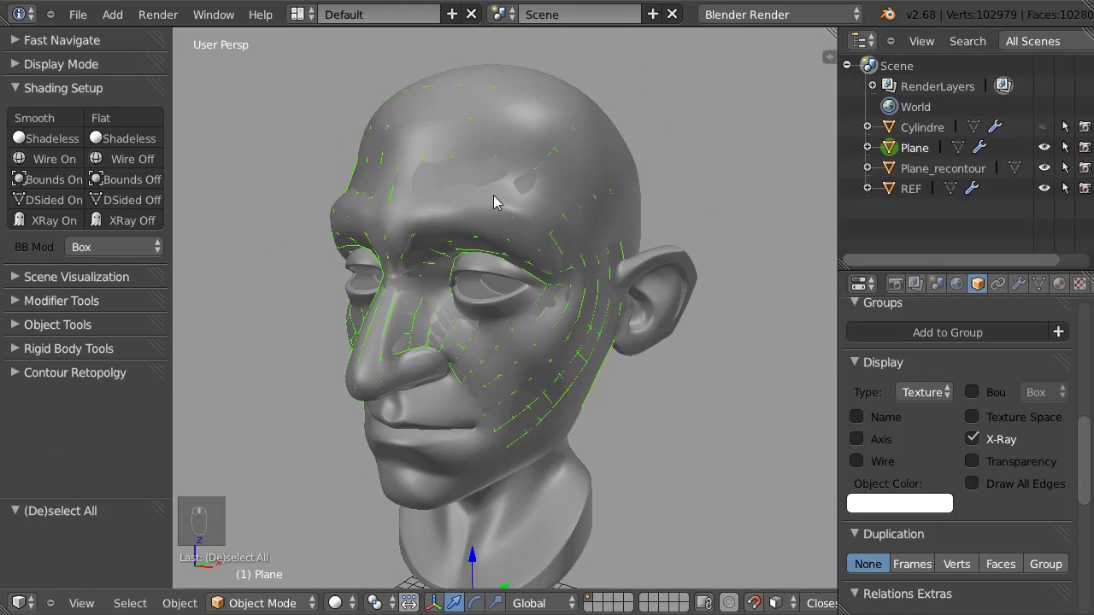
{"action": "scroll", "coordinate": [464, 222], "scroll_direction": "up", "scroll_amount": 5}
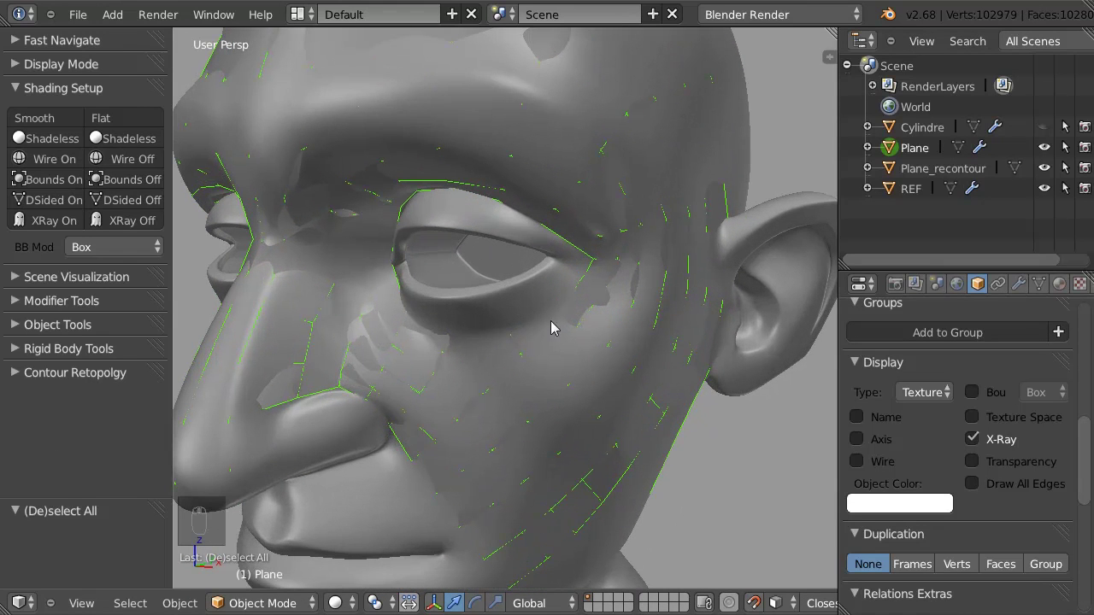
{"action": "left_click", "coordinate": [111, 118]}
{"action": "left_click", "coordinate": [117, 223]}
{"action": "left_click", "coordinate": [62, 223]}
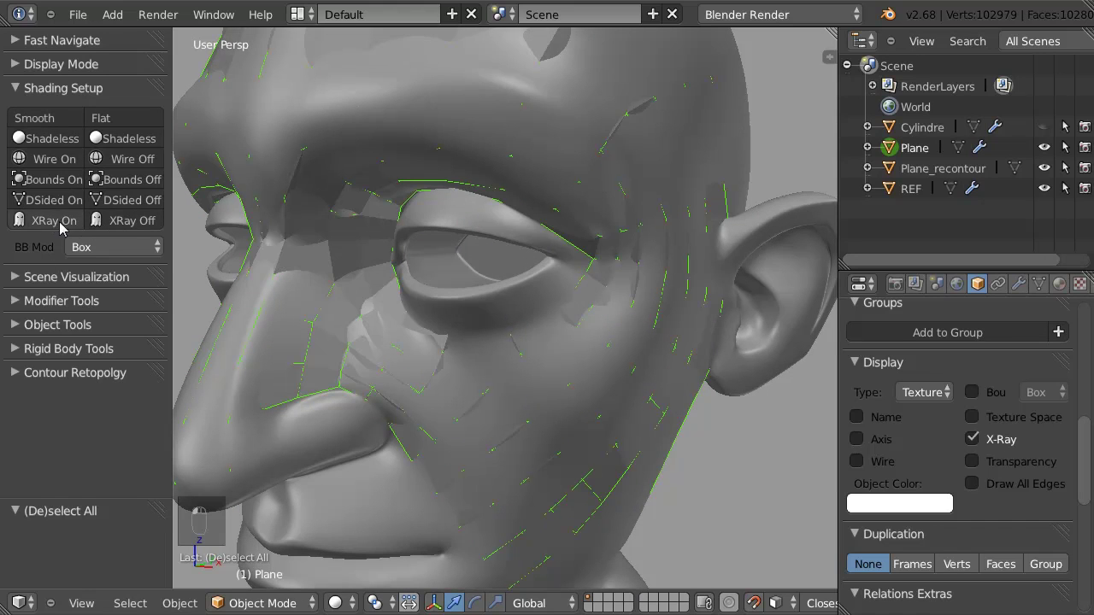
Select the REF sculpt, reselect the face mesh, and turn its Wire display back on
{"action": "right_click", "coordinate": [356, 261]}
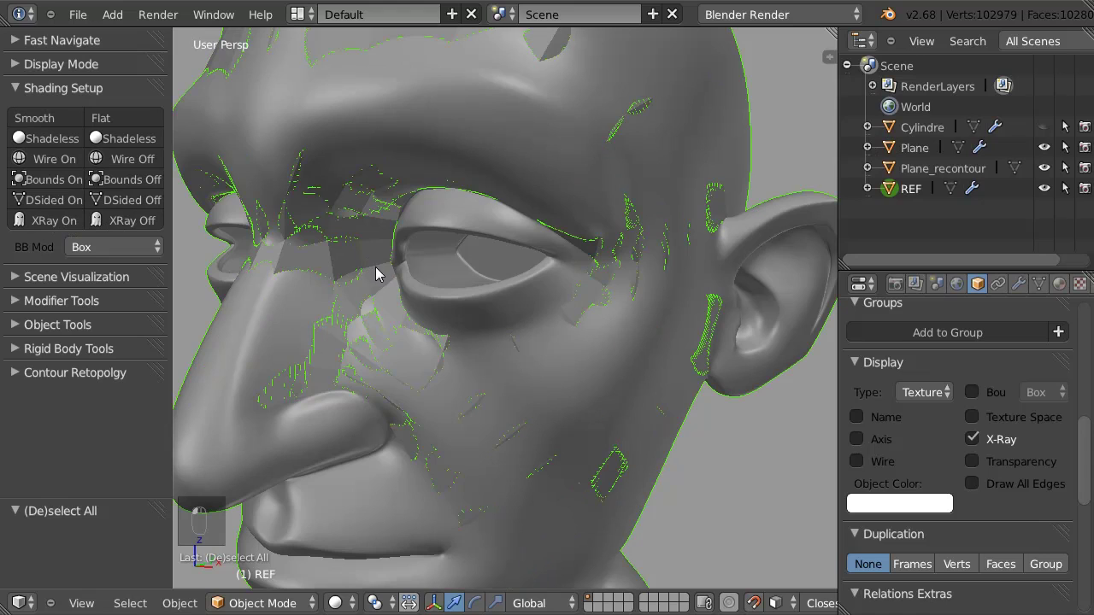
{"action": "right_click", "coordinate": [376, 274]}
{"action": "key", "text": "space"}
{"action": "left_click", "coordinate": [323, 250]}
{"action": "scroll", "coordinate": [501, 209], "scroll_direction": "down", "scroll_amount": 3}
{"action": "middle_click_drag", "start_coordinate": [502, 209], "coordinate": [478, 182]}
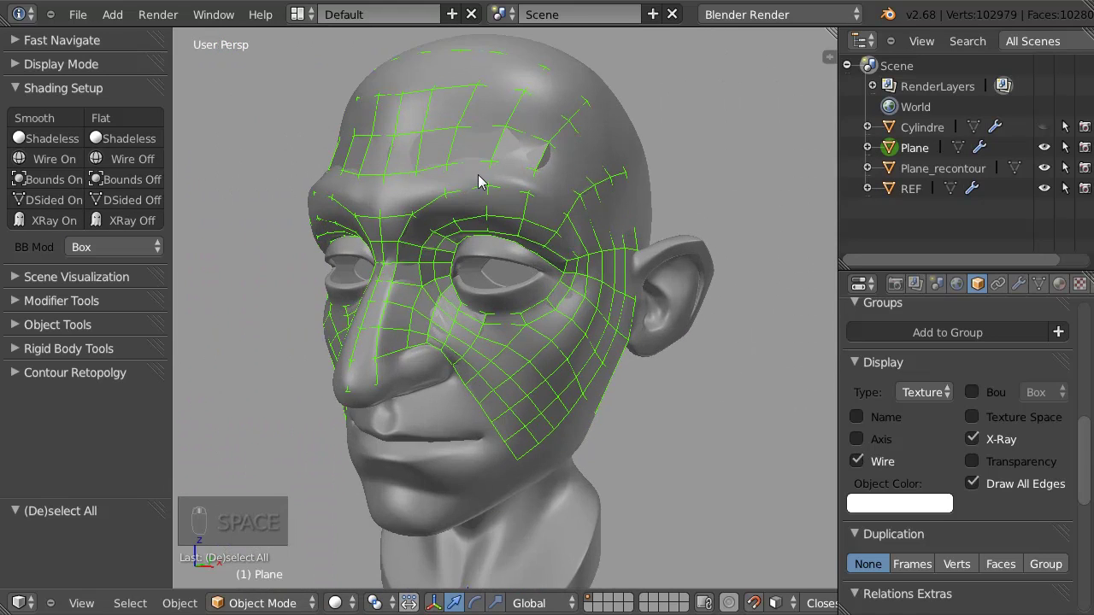